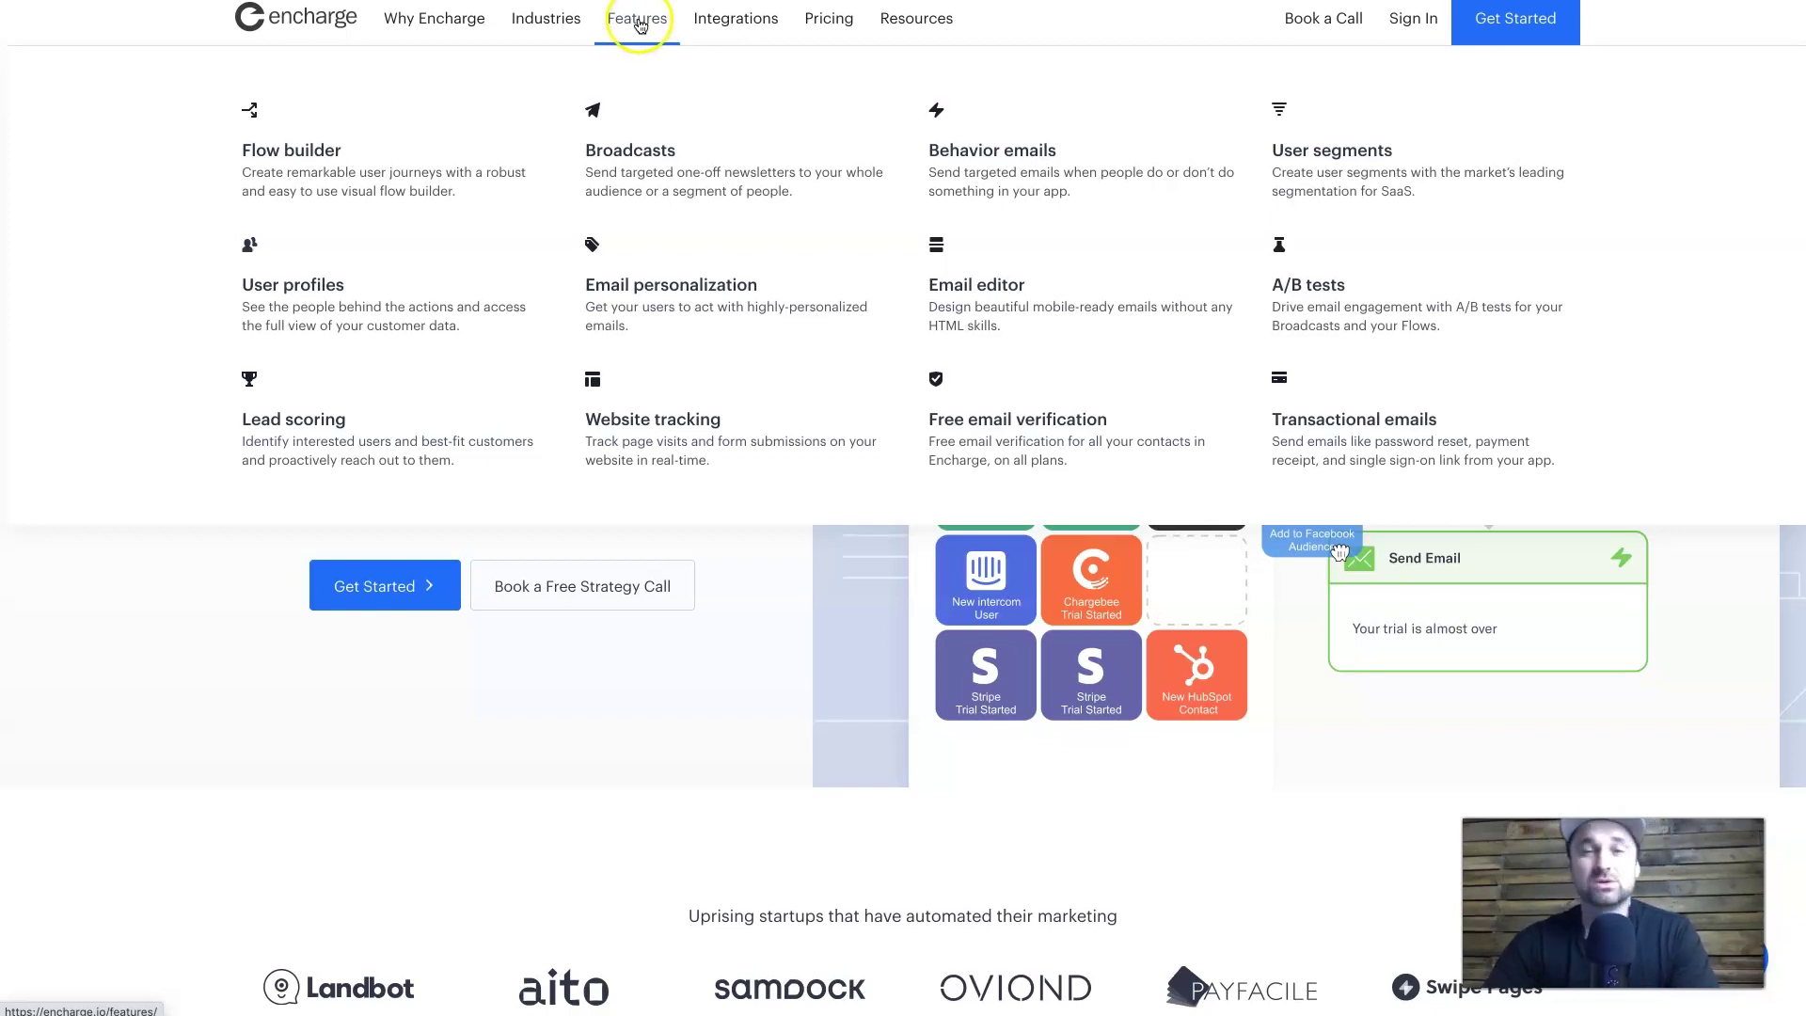
# Browse the Features and Integrations menus on encharge.io, then go to the Pricing page.
pyautogui.click(696, 35)
pyautogui.click(727, 32)
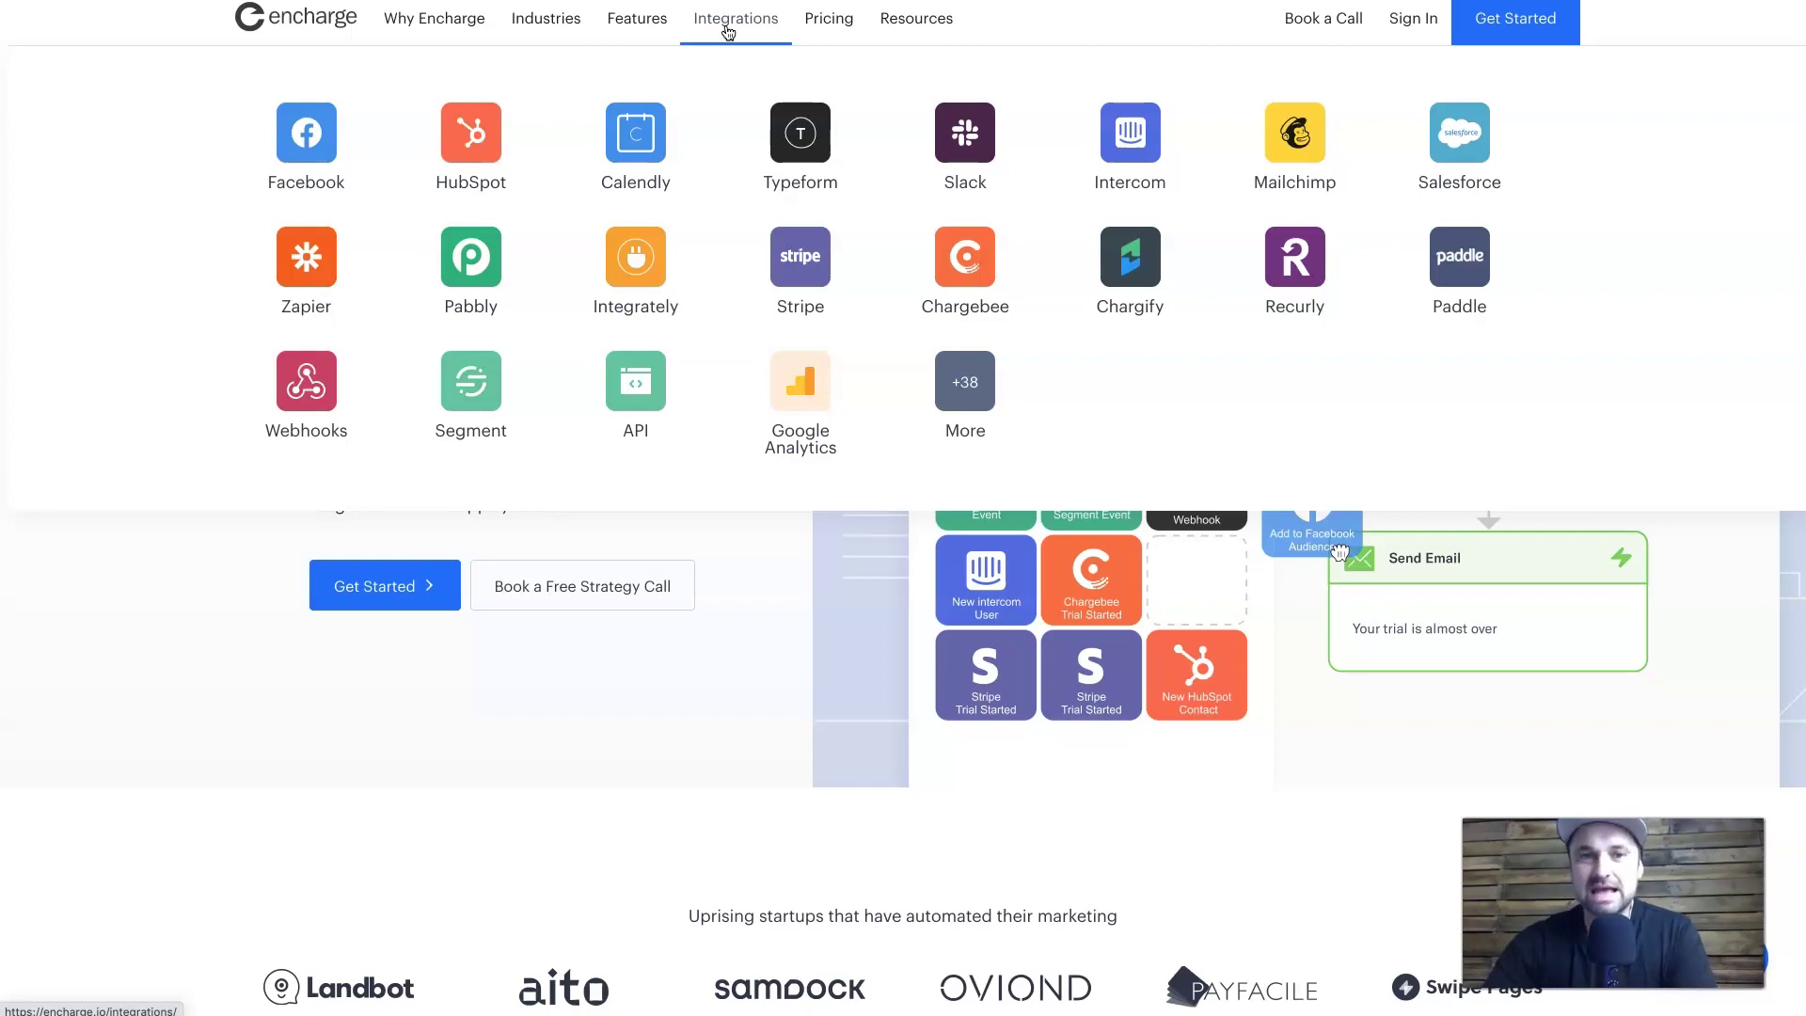
pyautogui.click(831, 27)
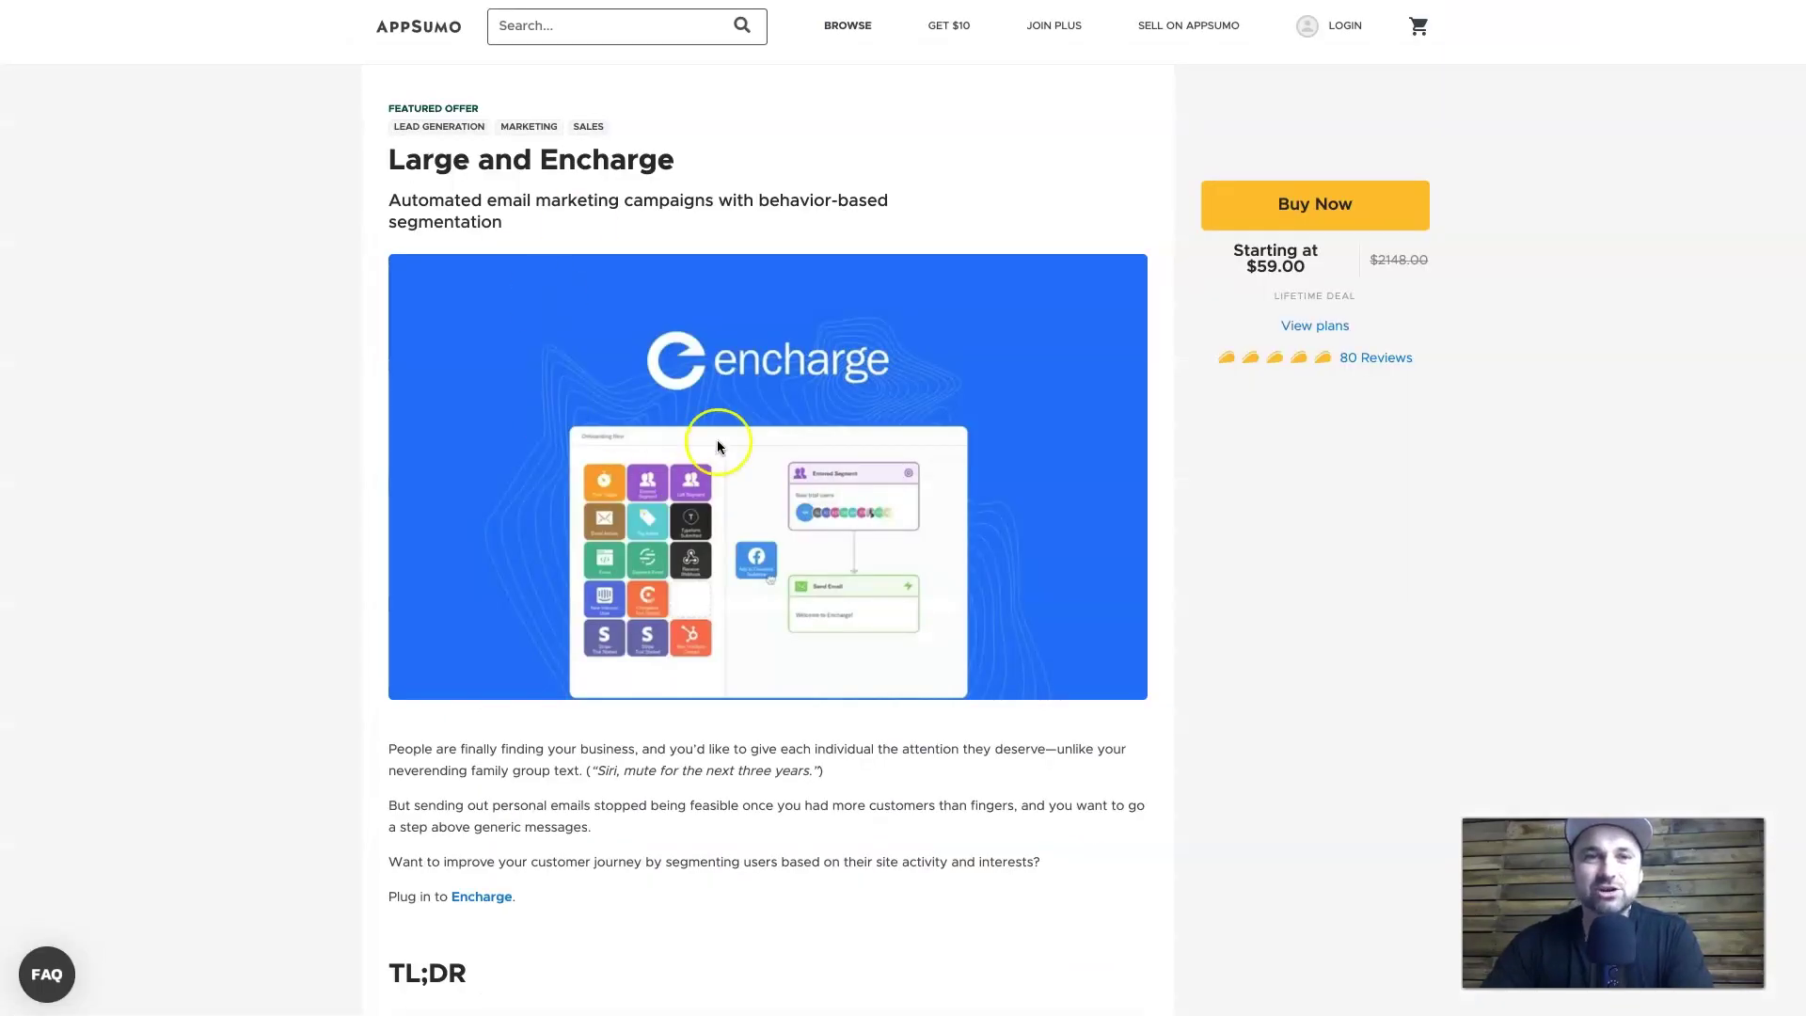
# Scroll through the AppSumo Encharge lifetime-deal license tiers.
pyautogui.scroll(-2, 855, 556)
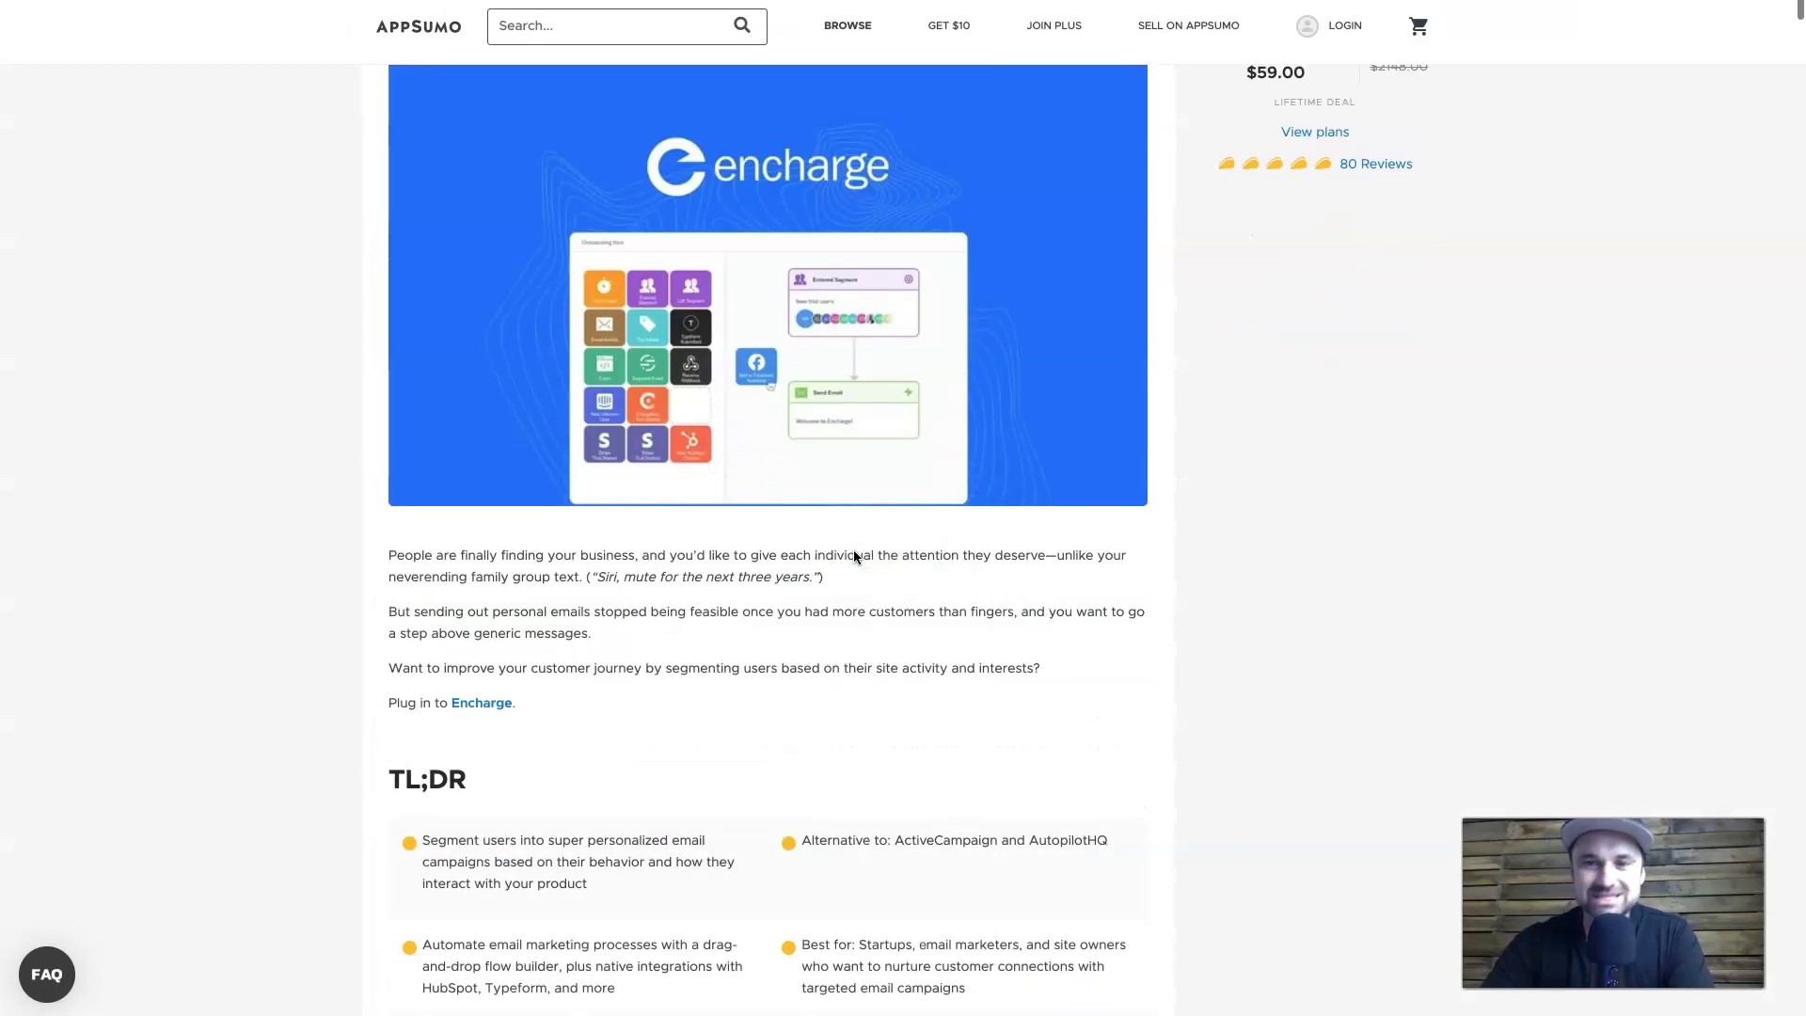
pyautogui.scroll(-20, 854, 555)
pyautogui.scroll(-20, 854, 556)
pyautogui.scroll(3, 854, 555)
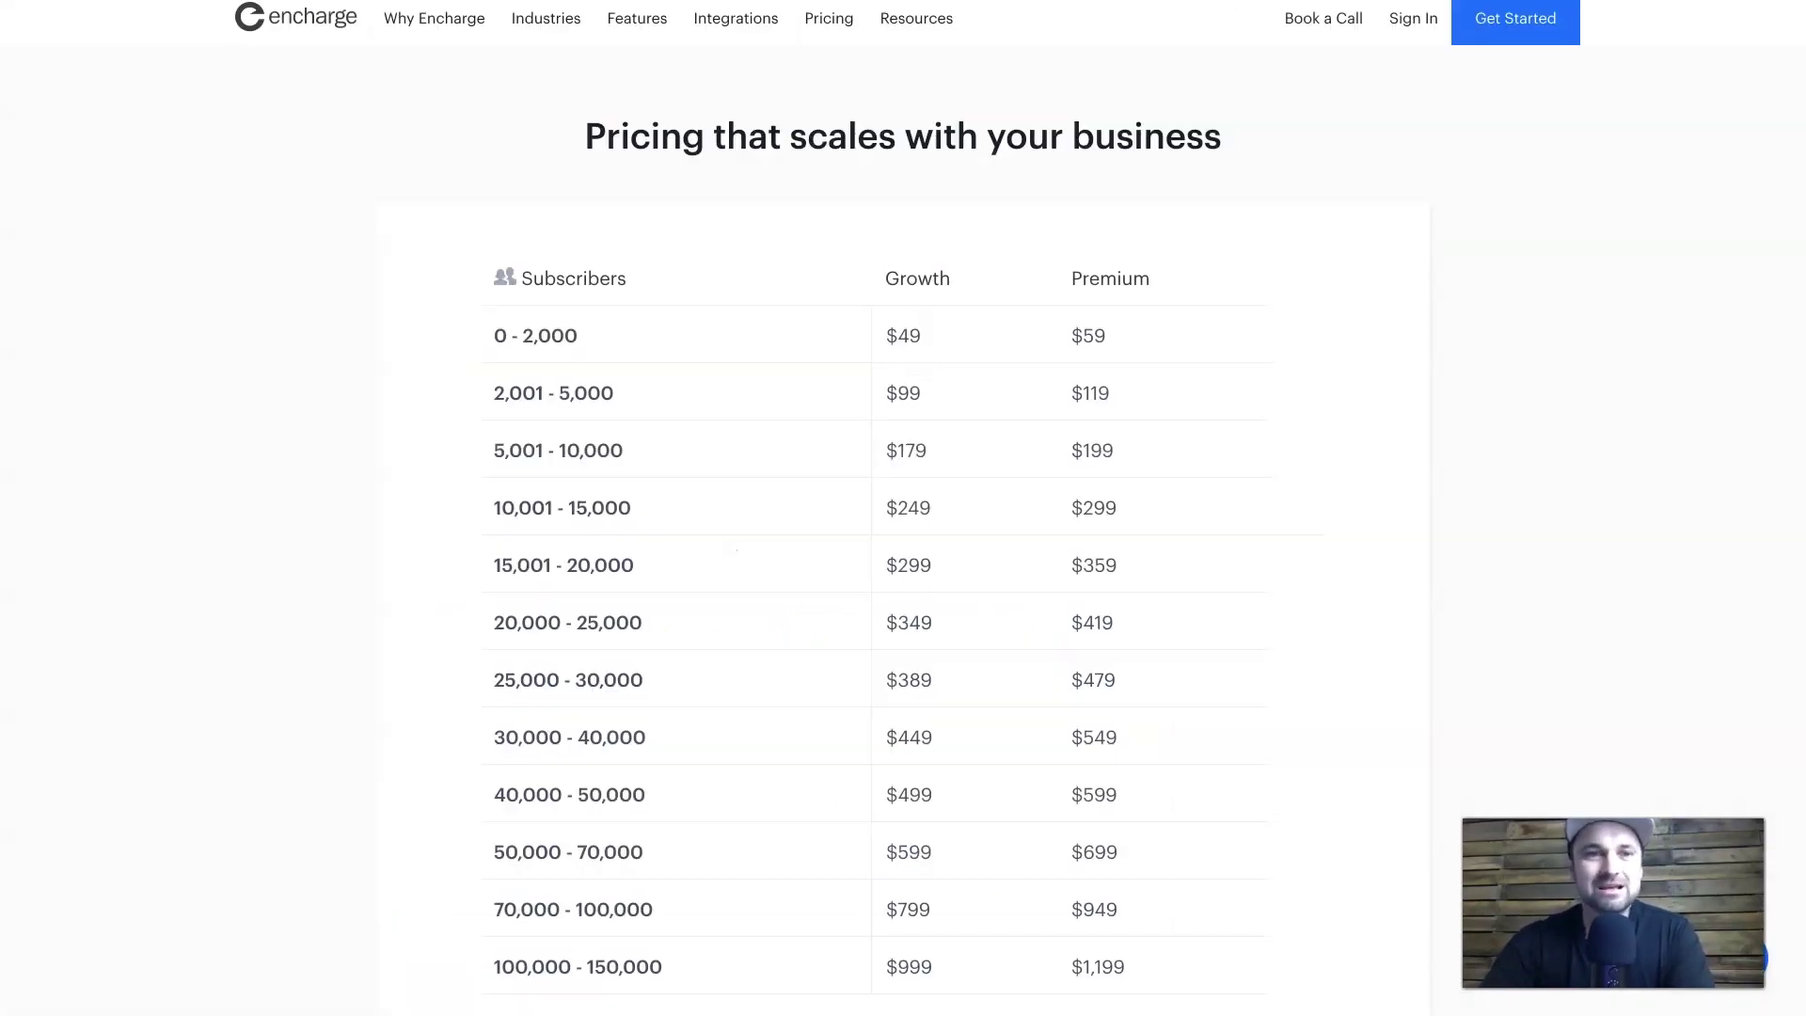
# Highlight the $99 (2,001-5,000) and $349 (20,000-25,000) Growth prices, then return to the Encharge dashboard.
pyautogui.moveTo(856, 406); pyautogui.dragTo(999, 393)
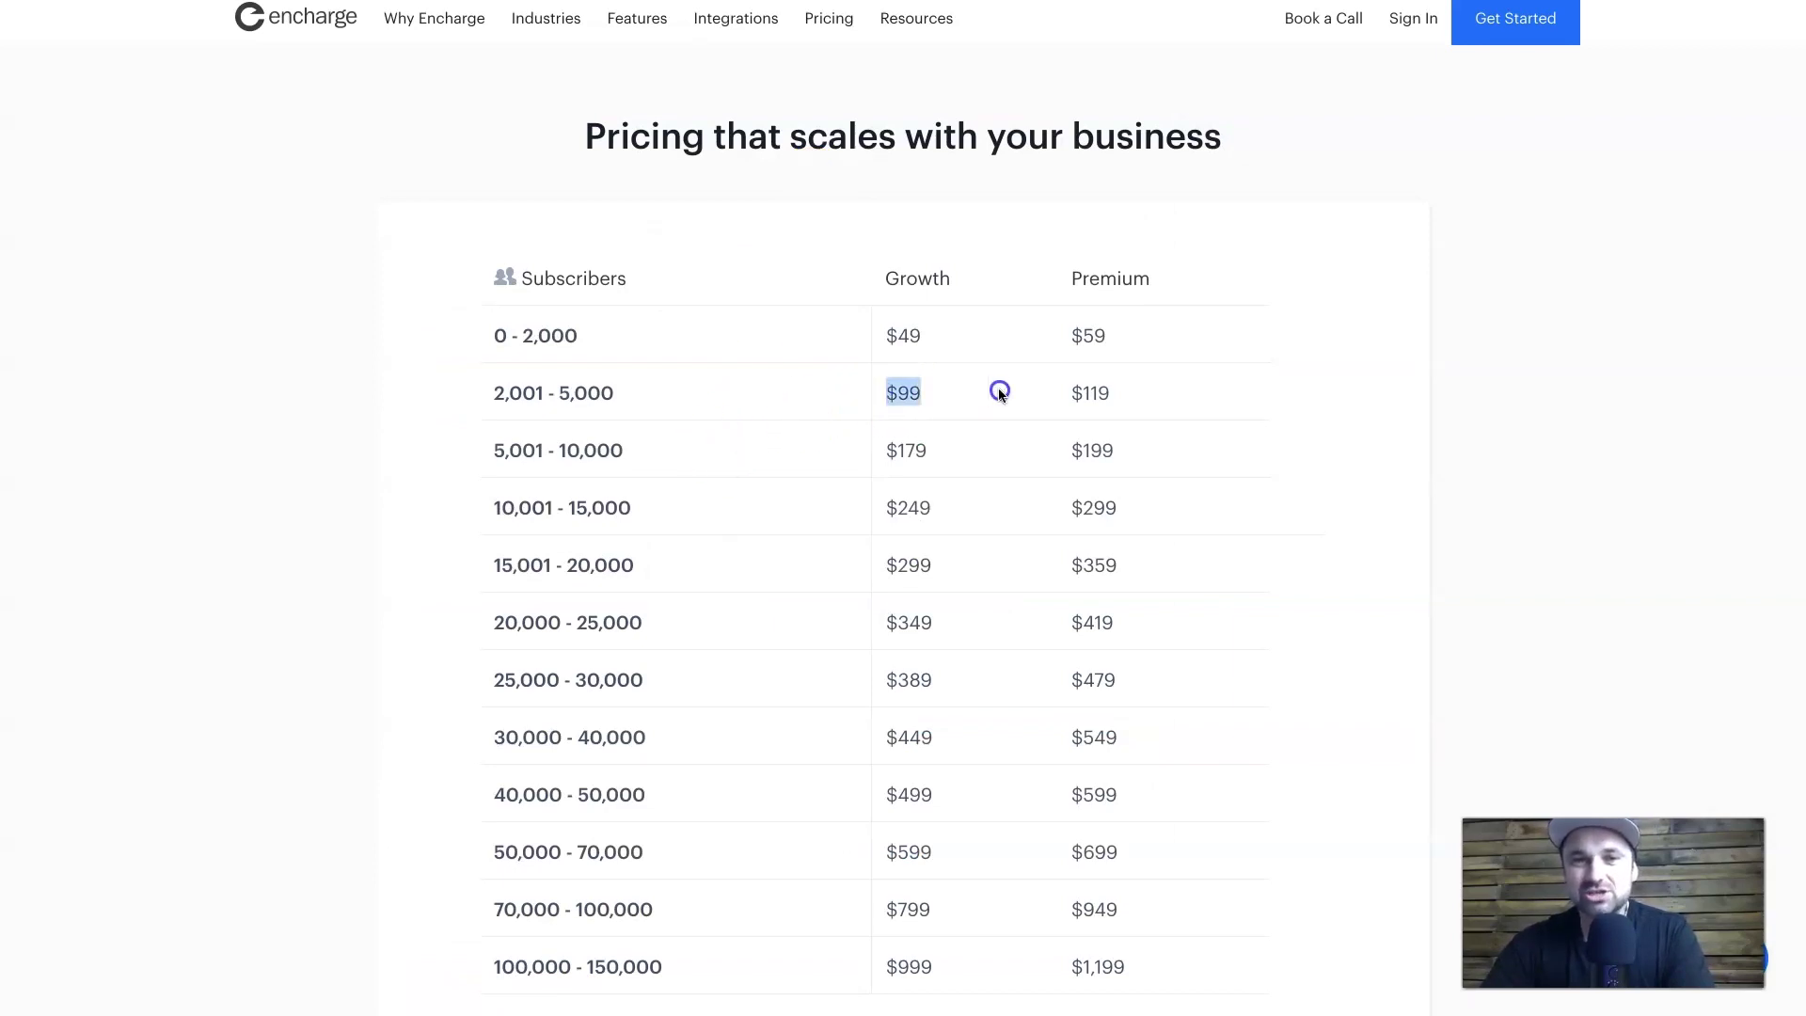
pyautogui.click(950, 393)
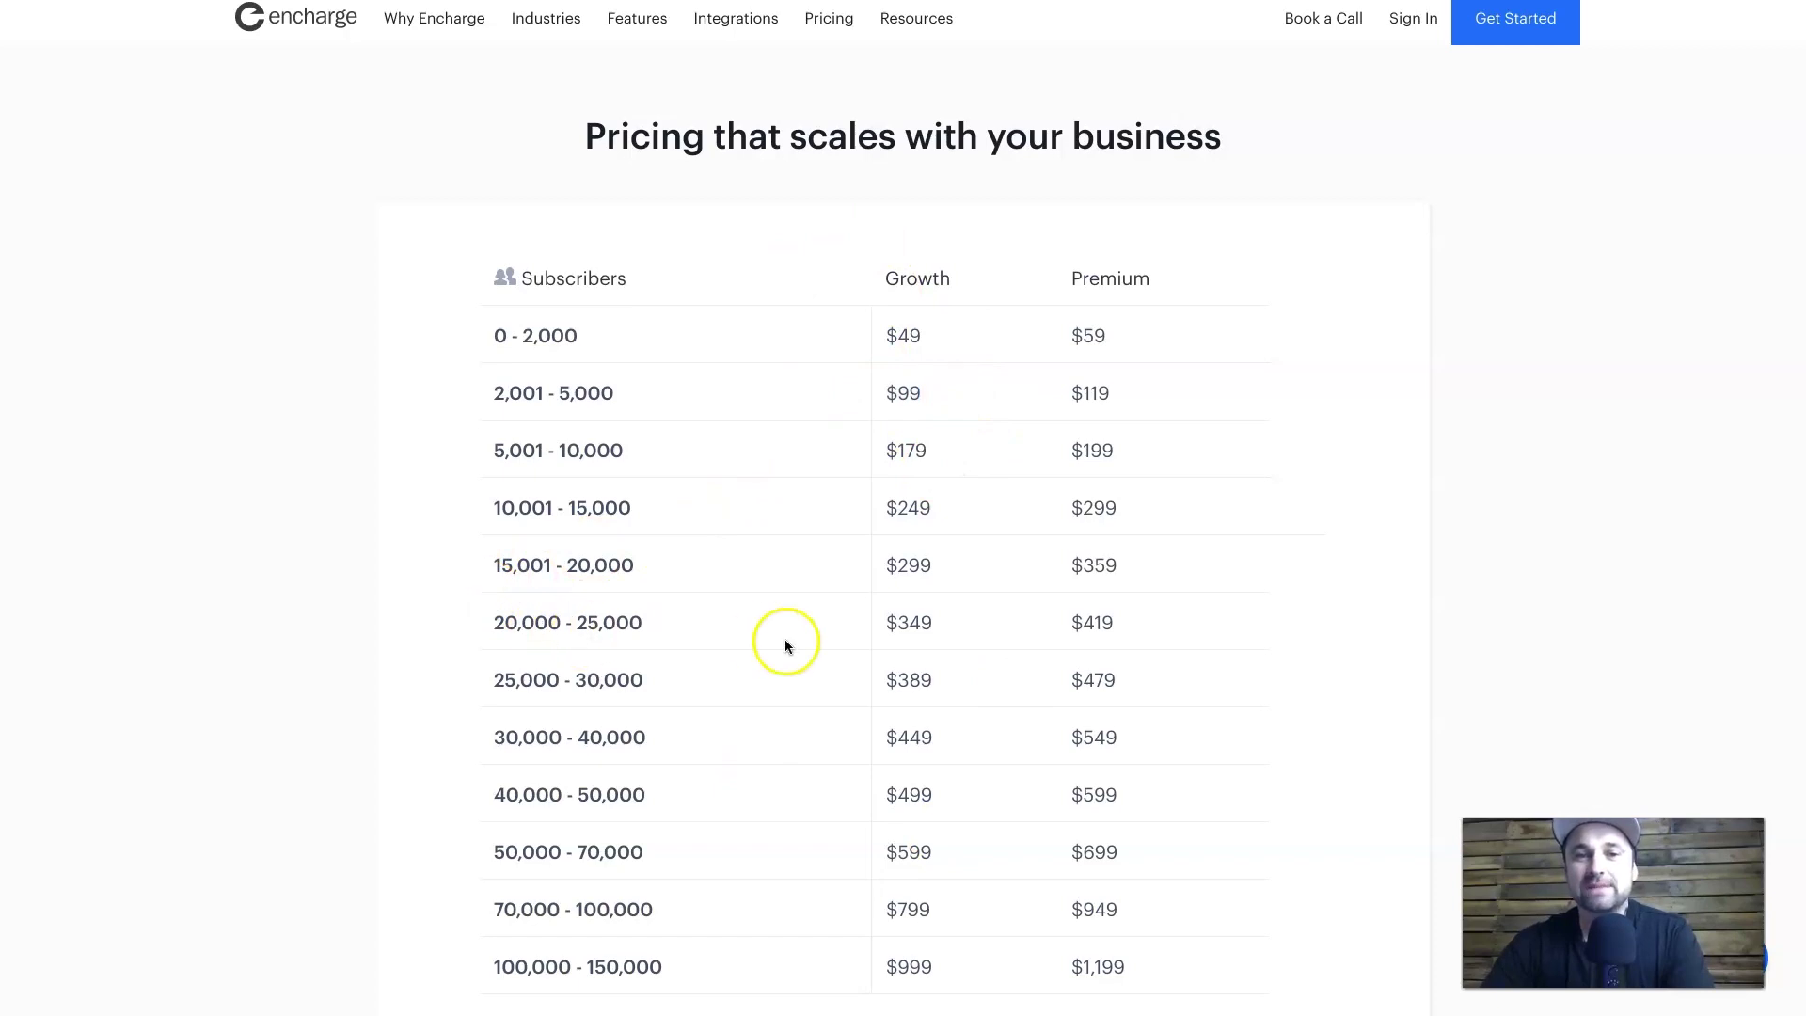
pyautogui.moveTo(886, 620); pyautogui.dragTo(985, 619)
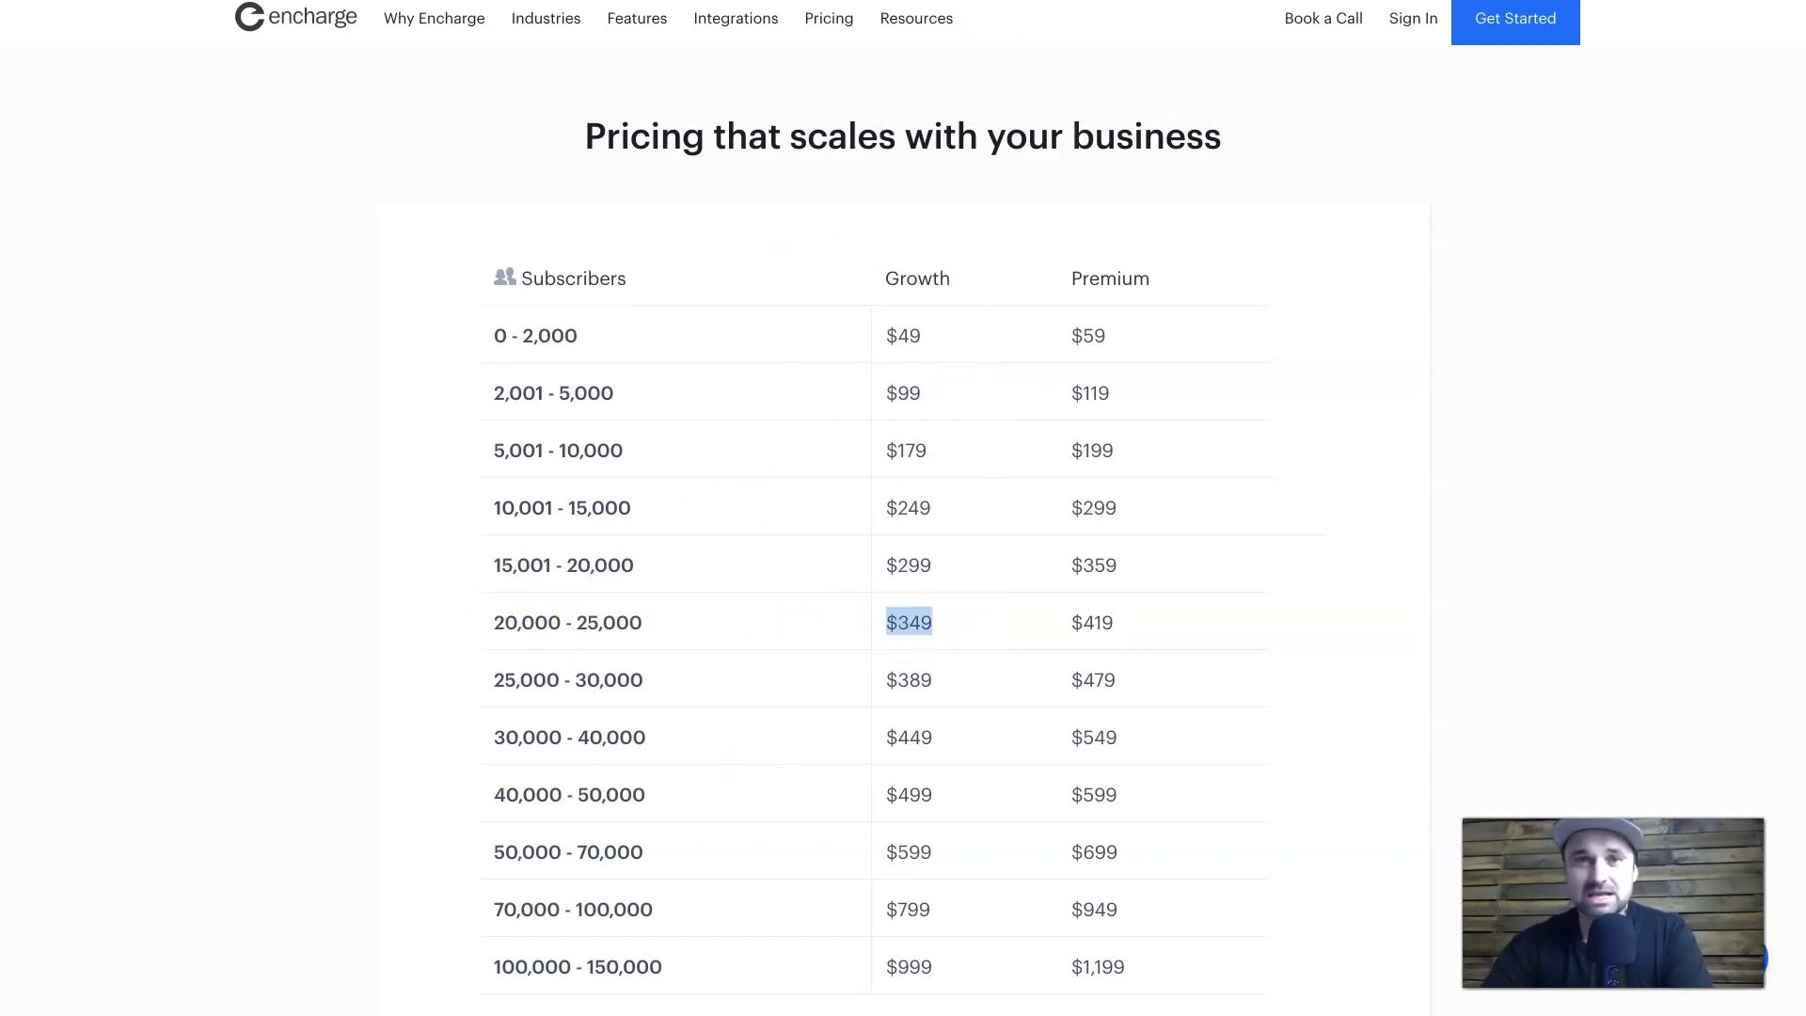
pyautogui.hotkey('ctrl', 'Tab')
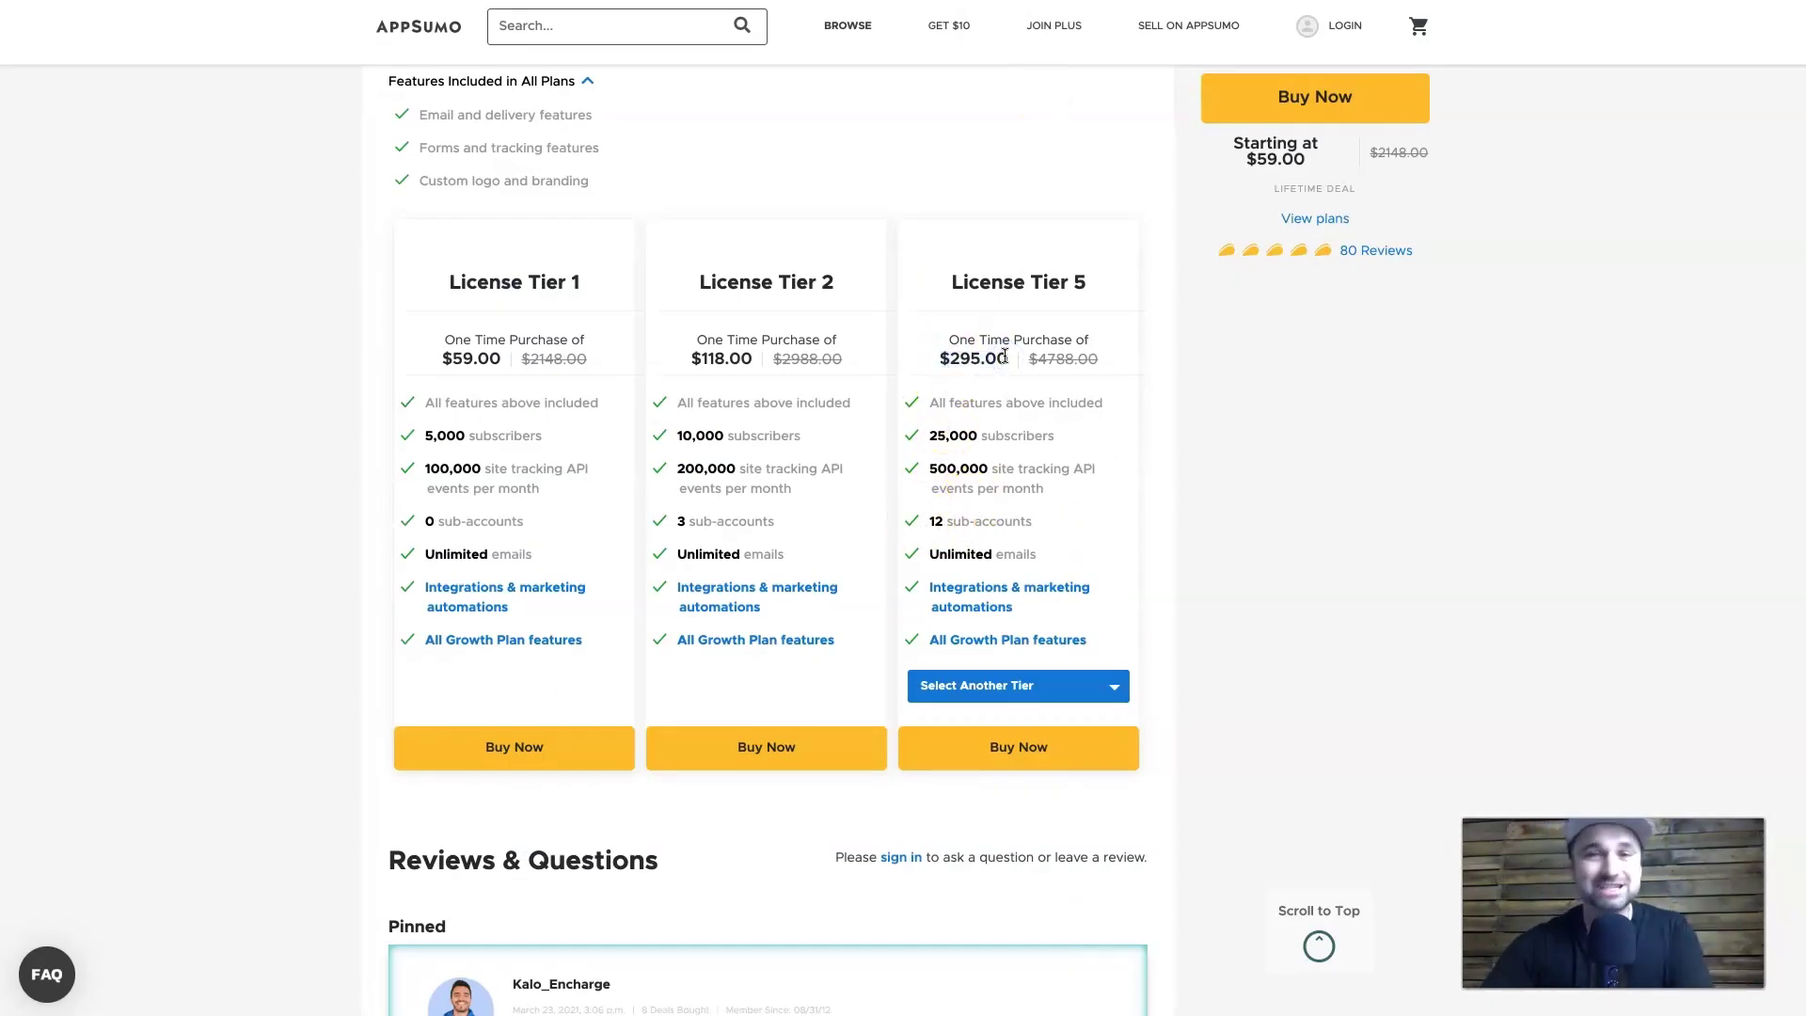
pyautogui.click(951, 40)
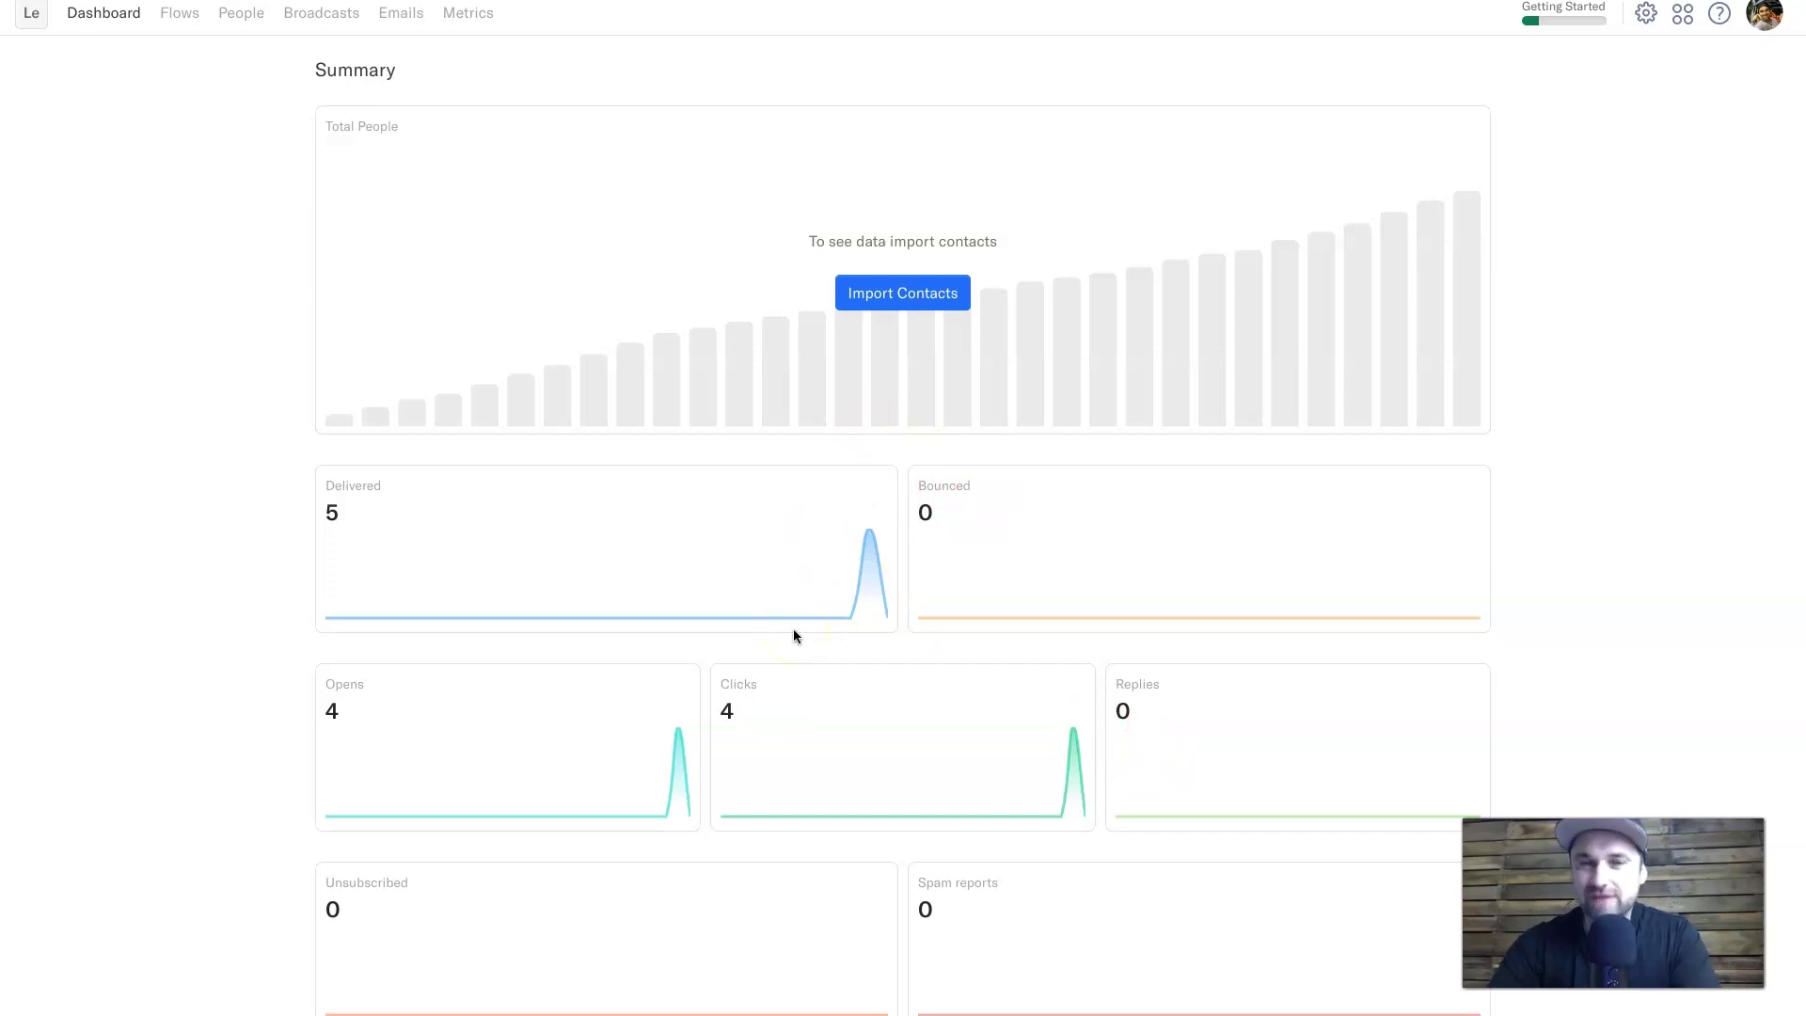
pyautogui.scroll(-1, 768, 721)
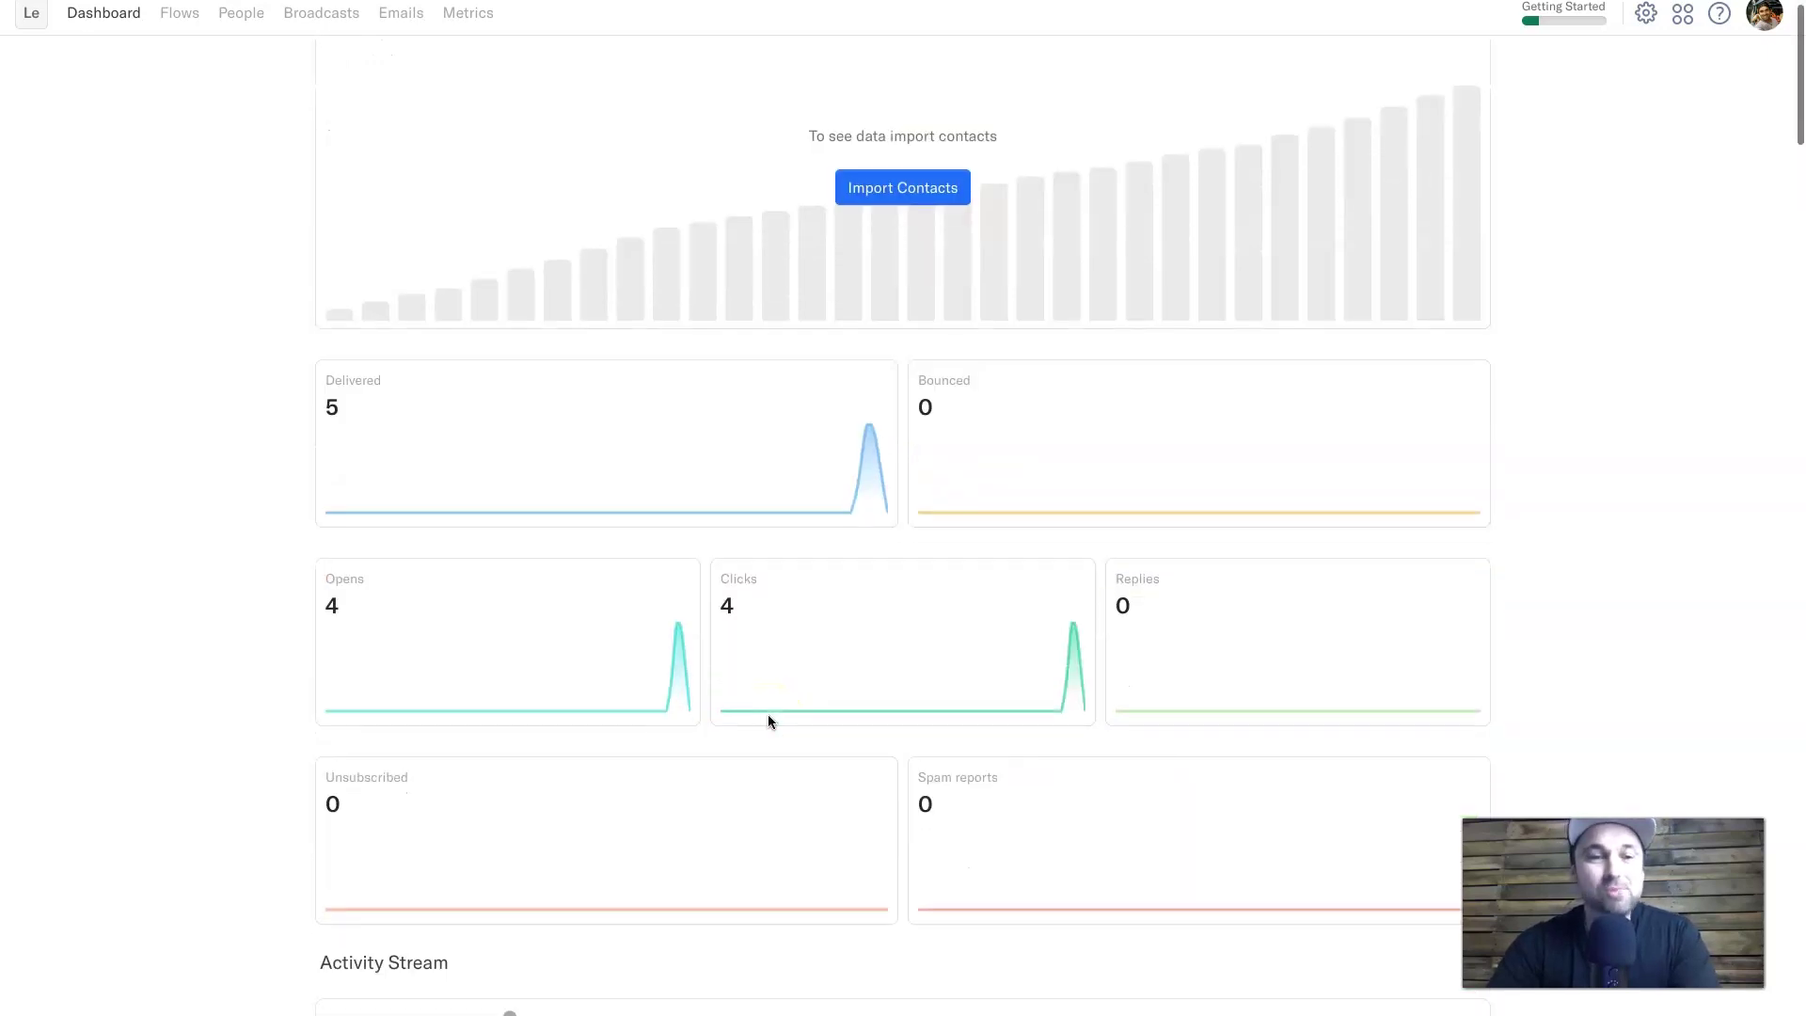
pyautogui.scroll(-5, 768, 721)
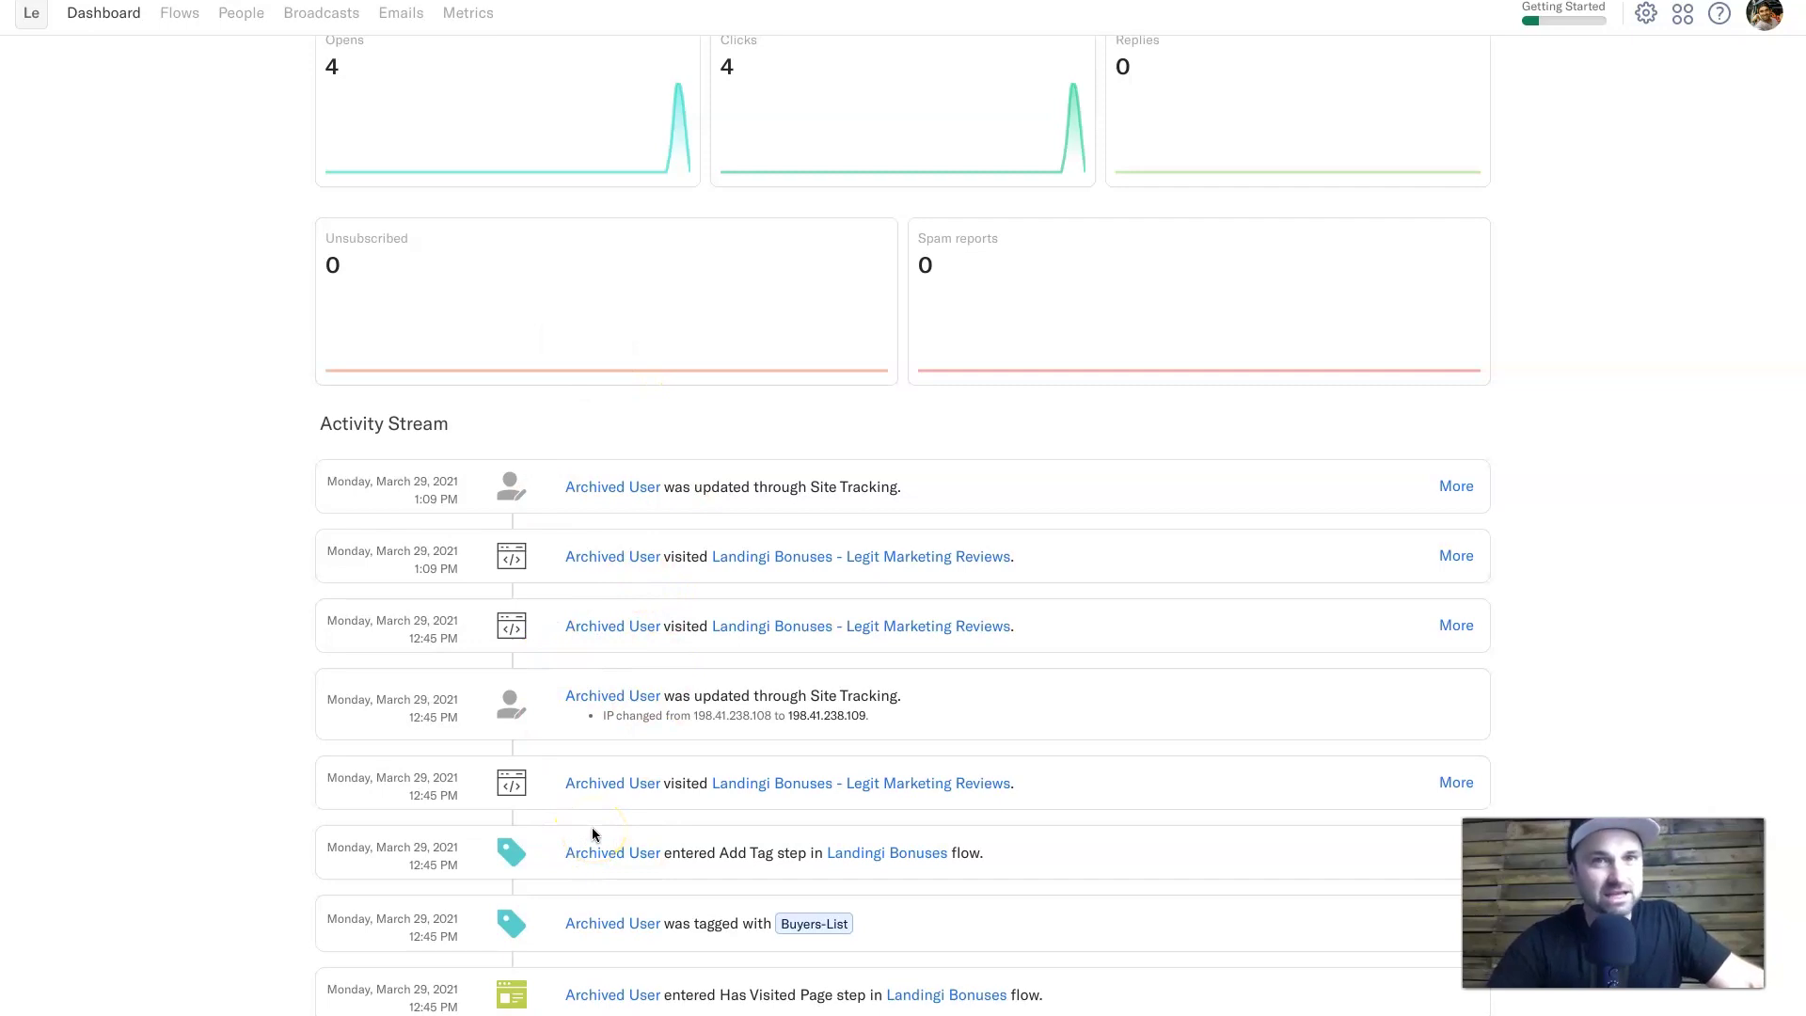
pyautogui.scroll(6, 591, 826)
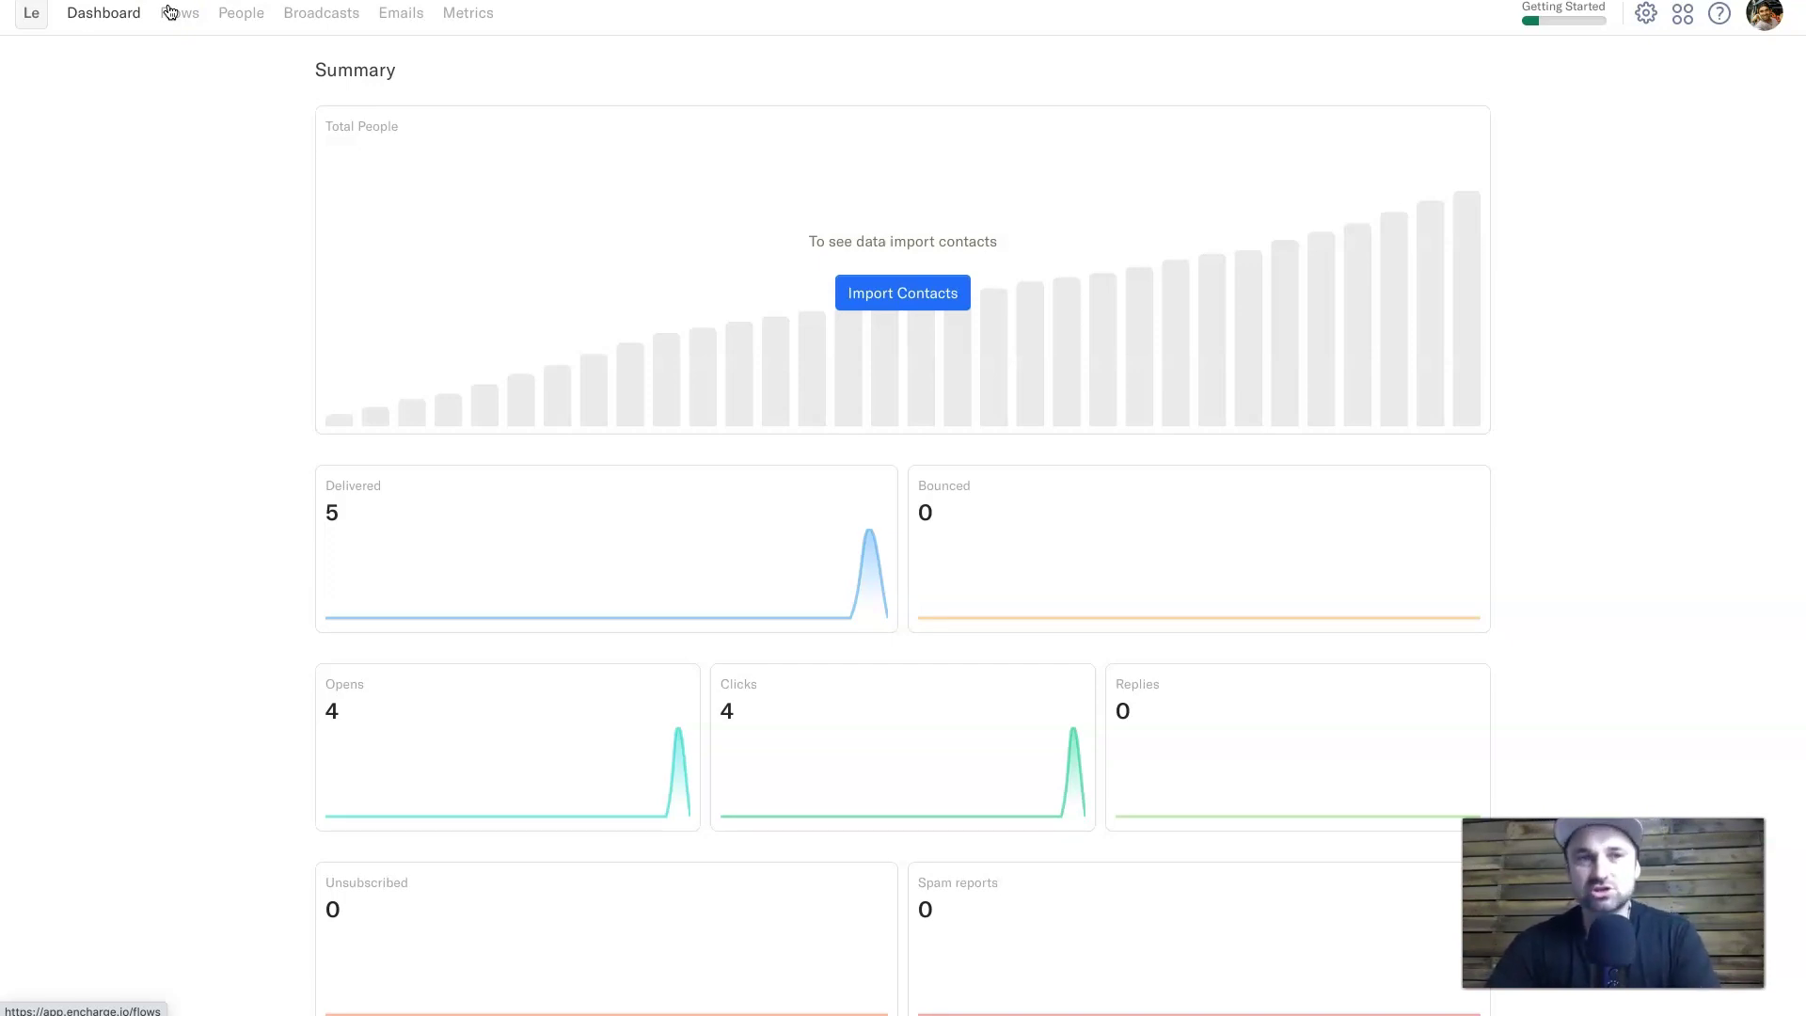
# Look over People, Broadcasts, Emails and Metrics, then open Flows to find Landingi Bonuses.
pyautogui.click(231, 26)
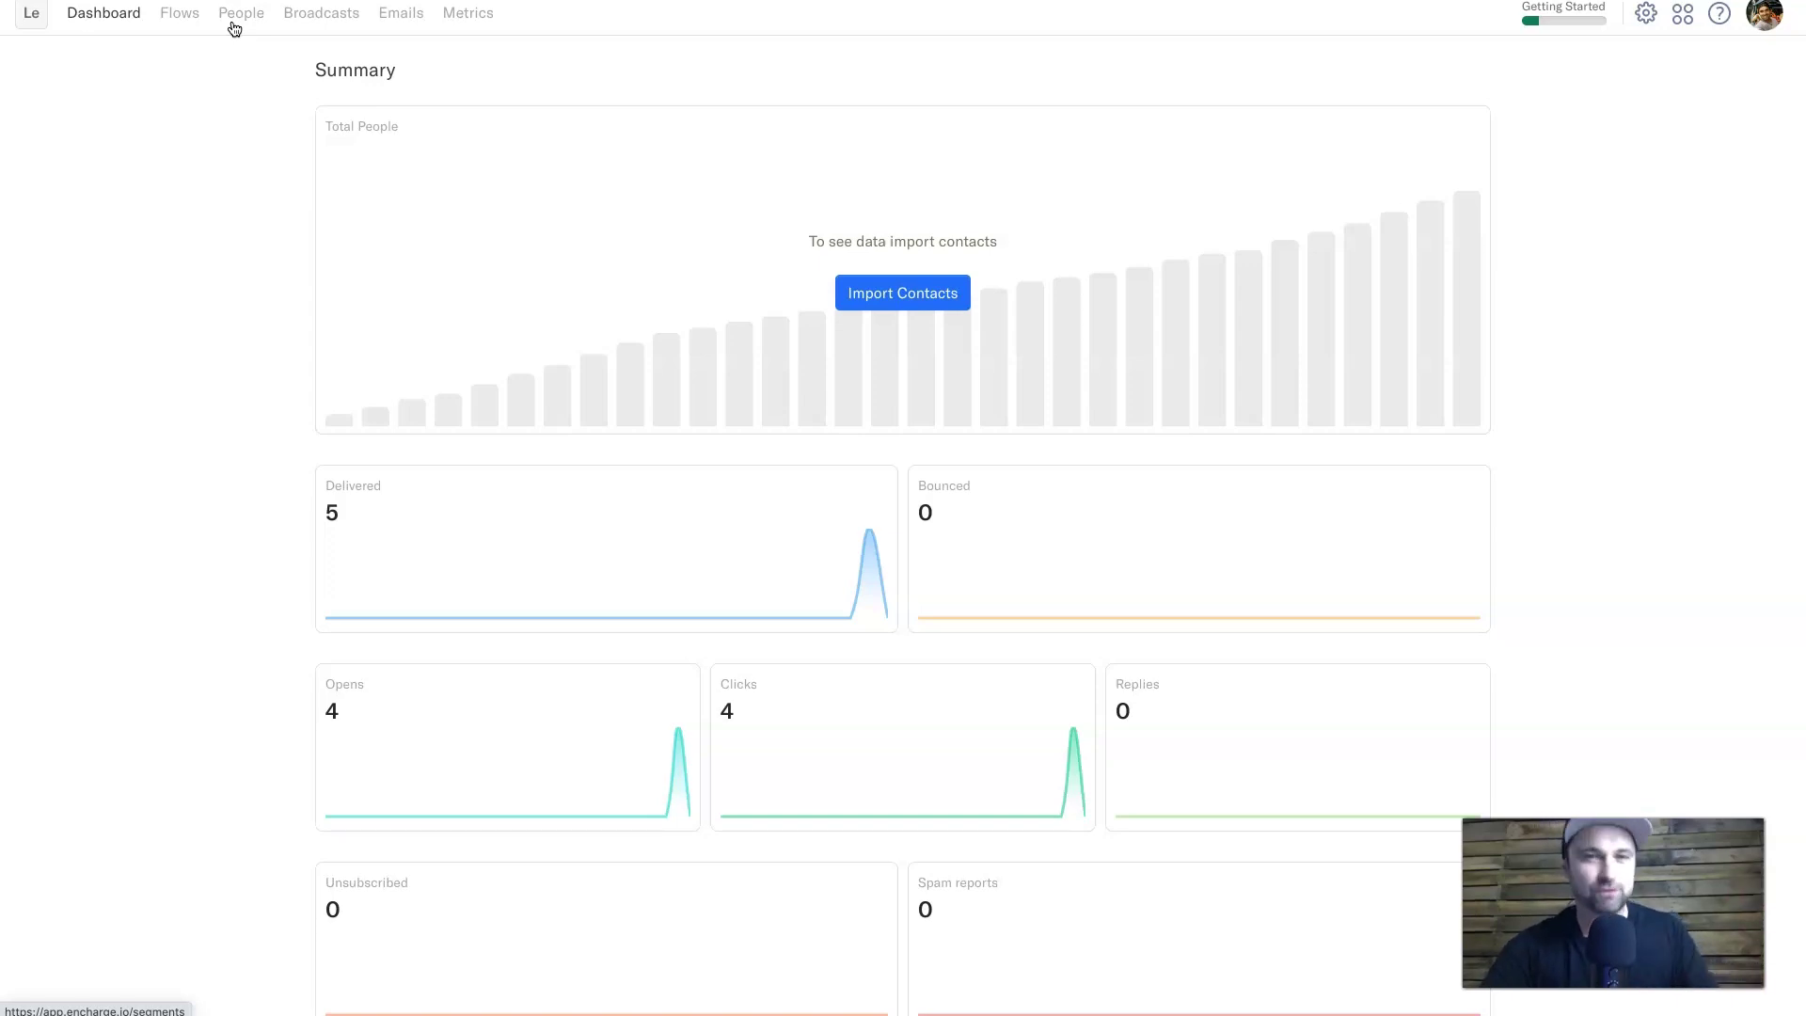
pyautogui.click(232, 29)
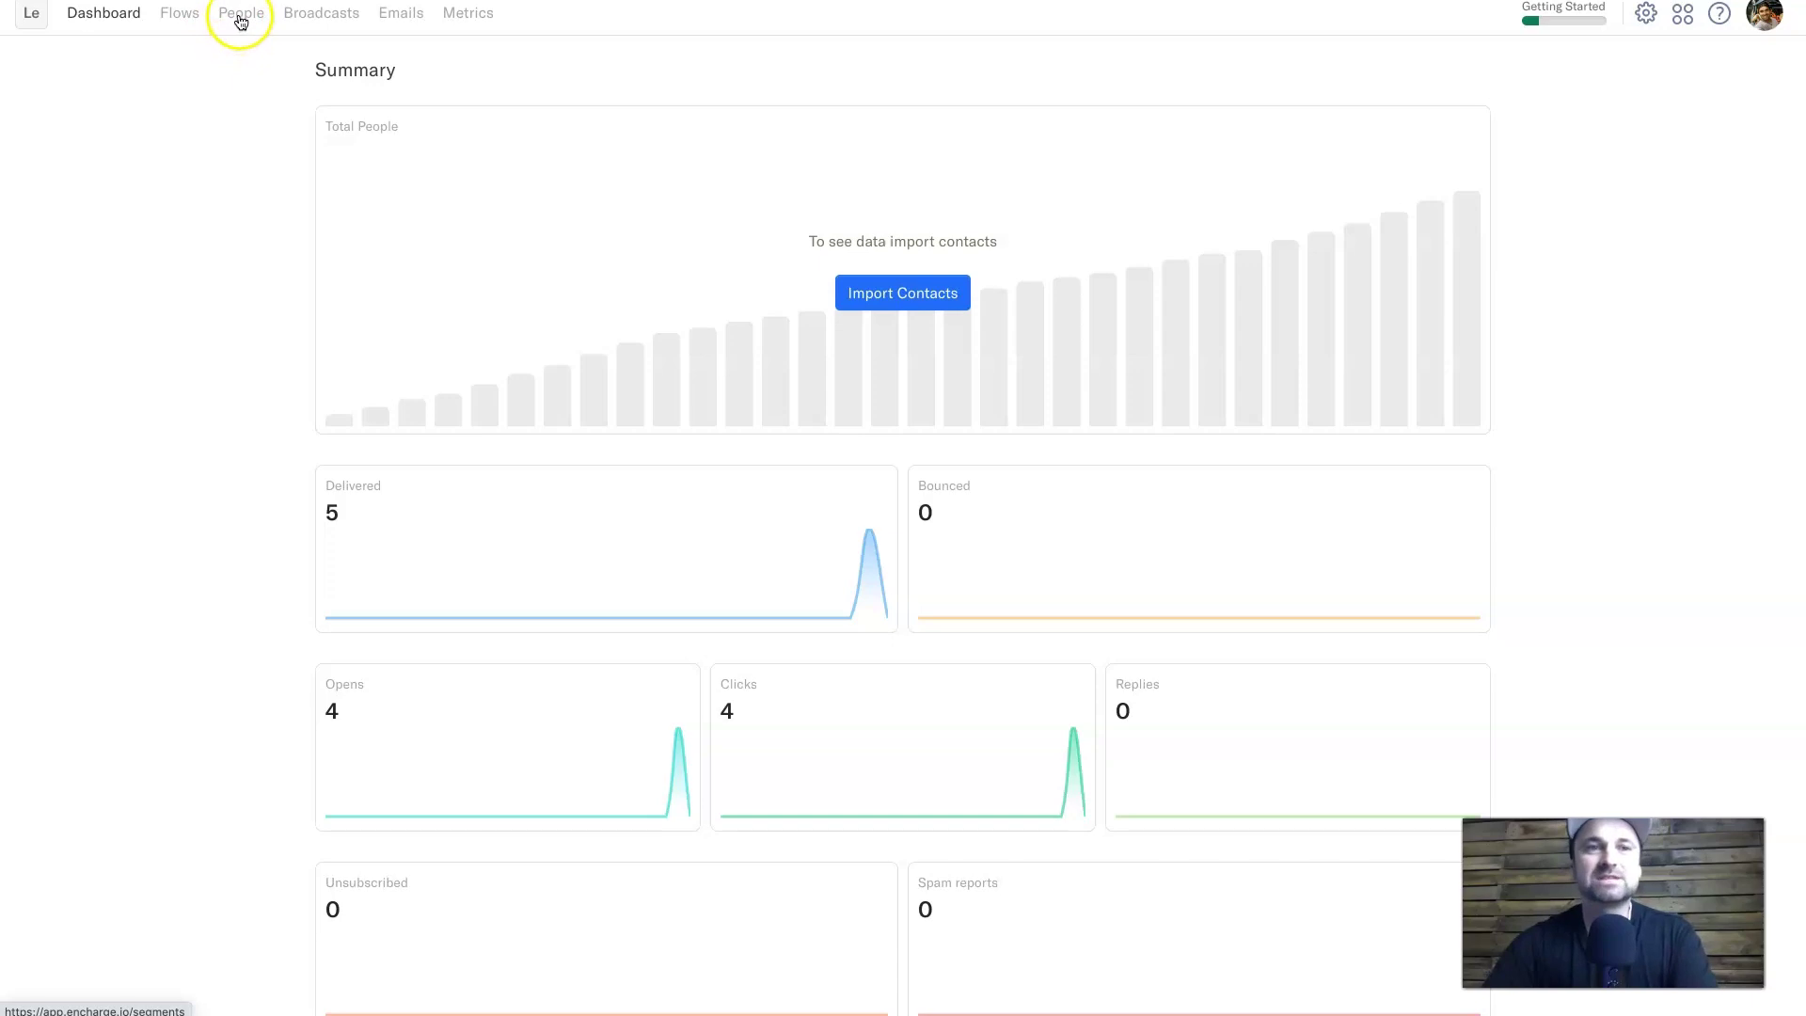
pyautogui.click(313, 19)
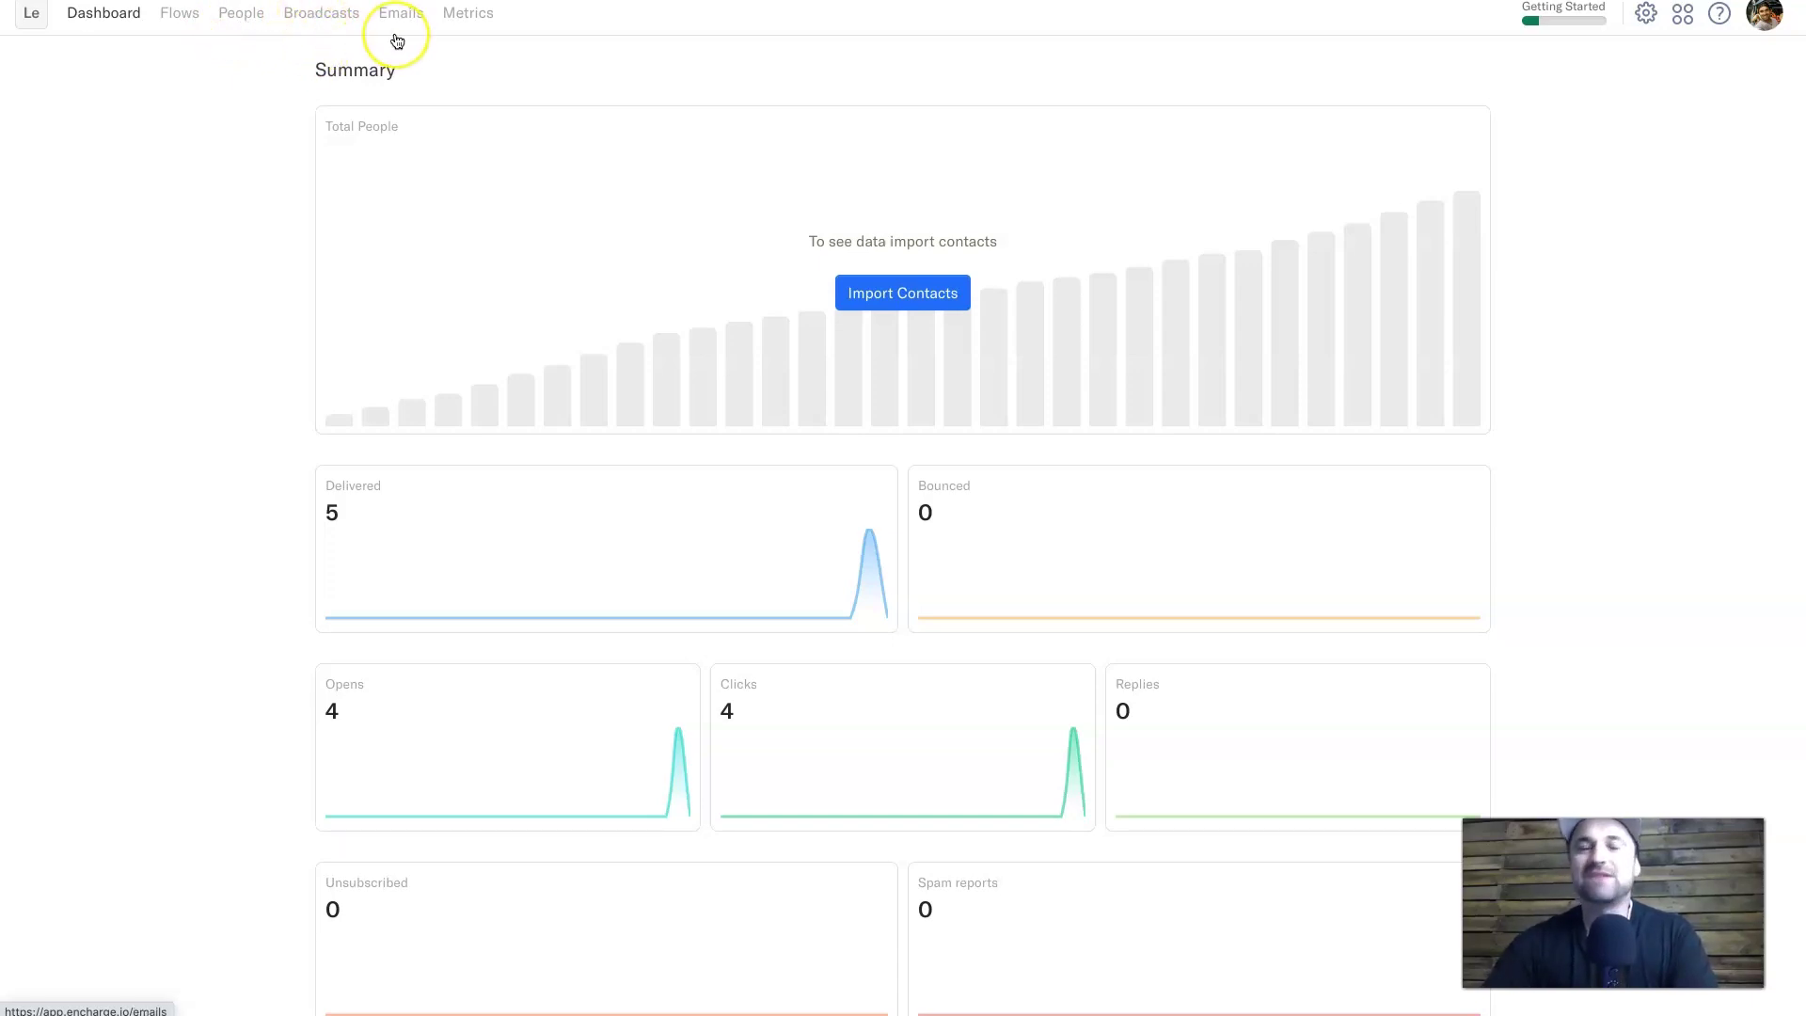
pyautogui.click(469, 35)
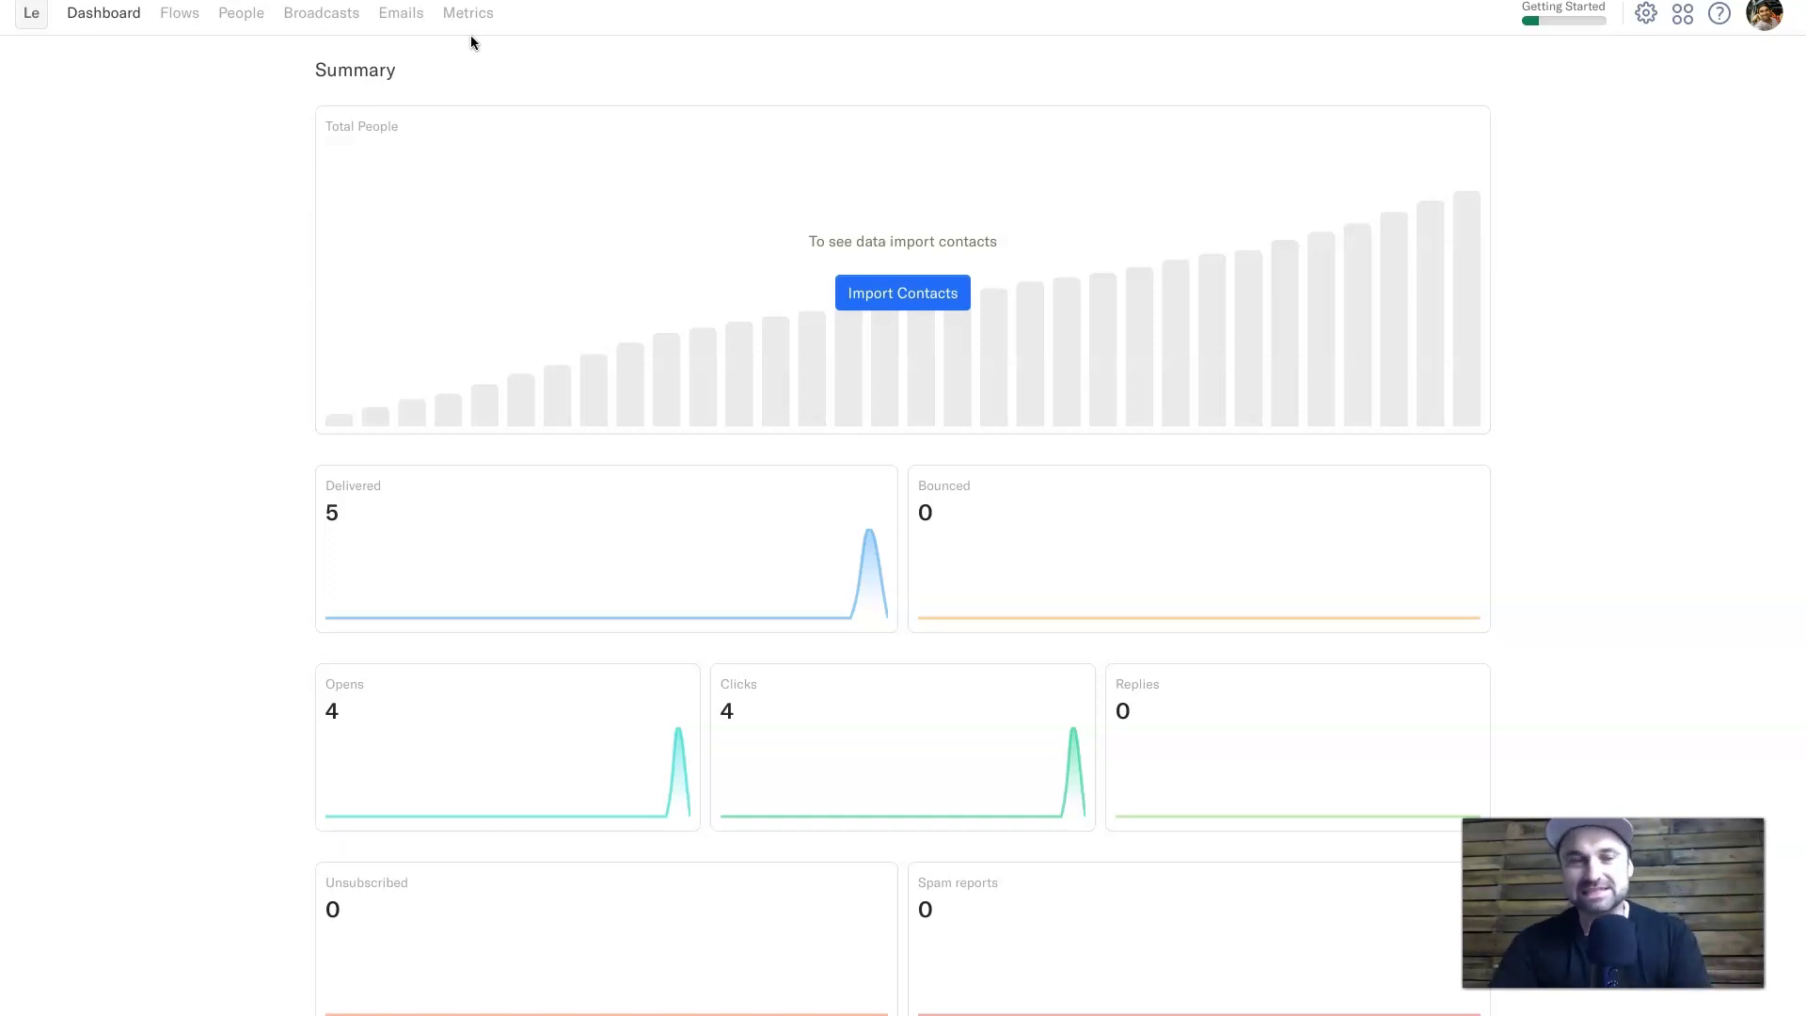
pyautogui.click(185, 19)
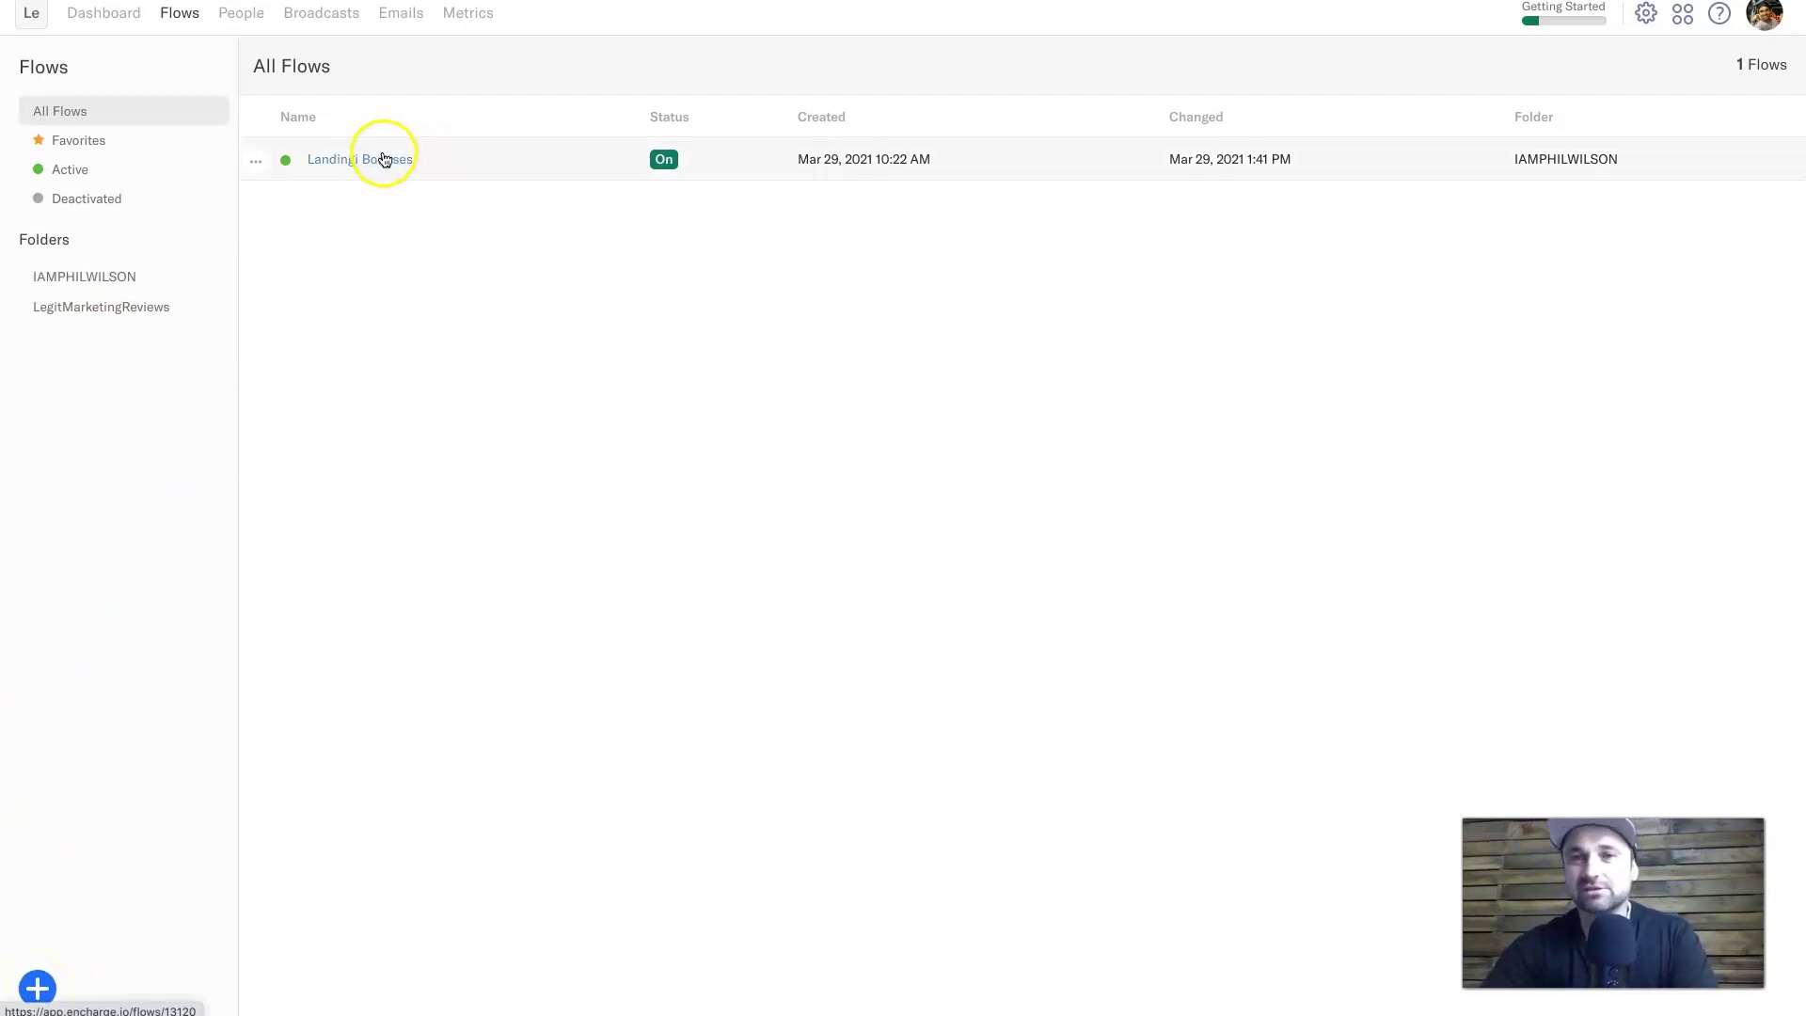
# Add a new flow, scroll through the flow templates, and choose Start blank.
pyautogui.click(35, 997)
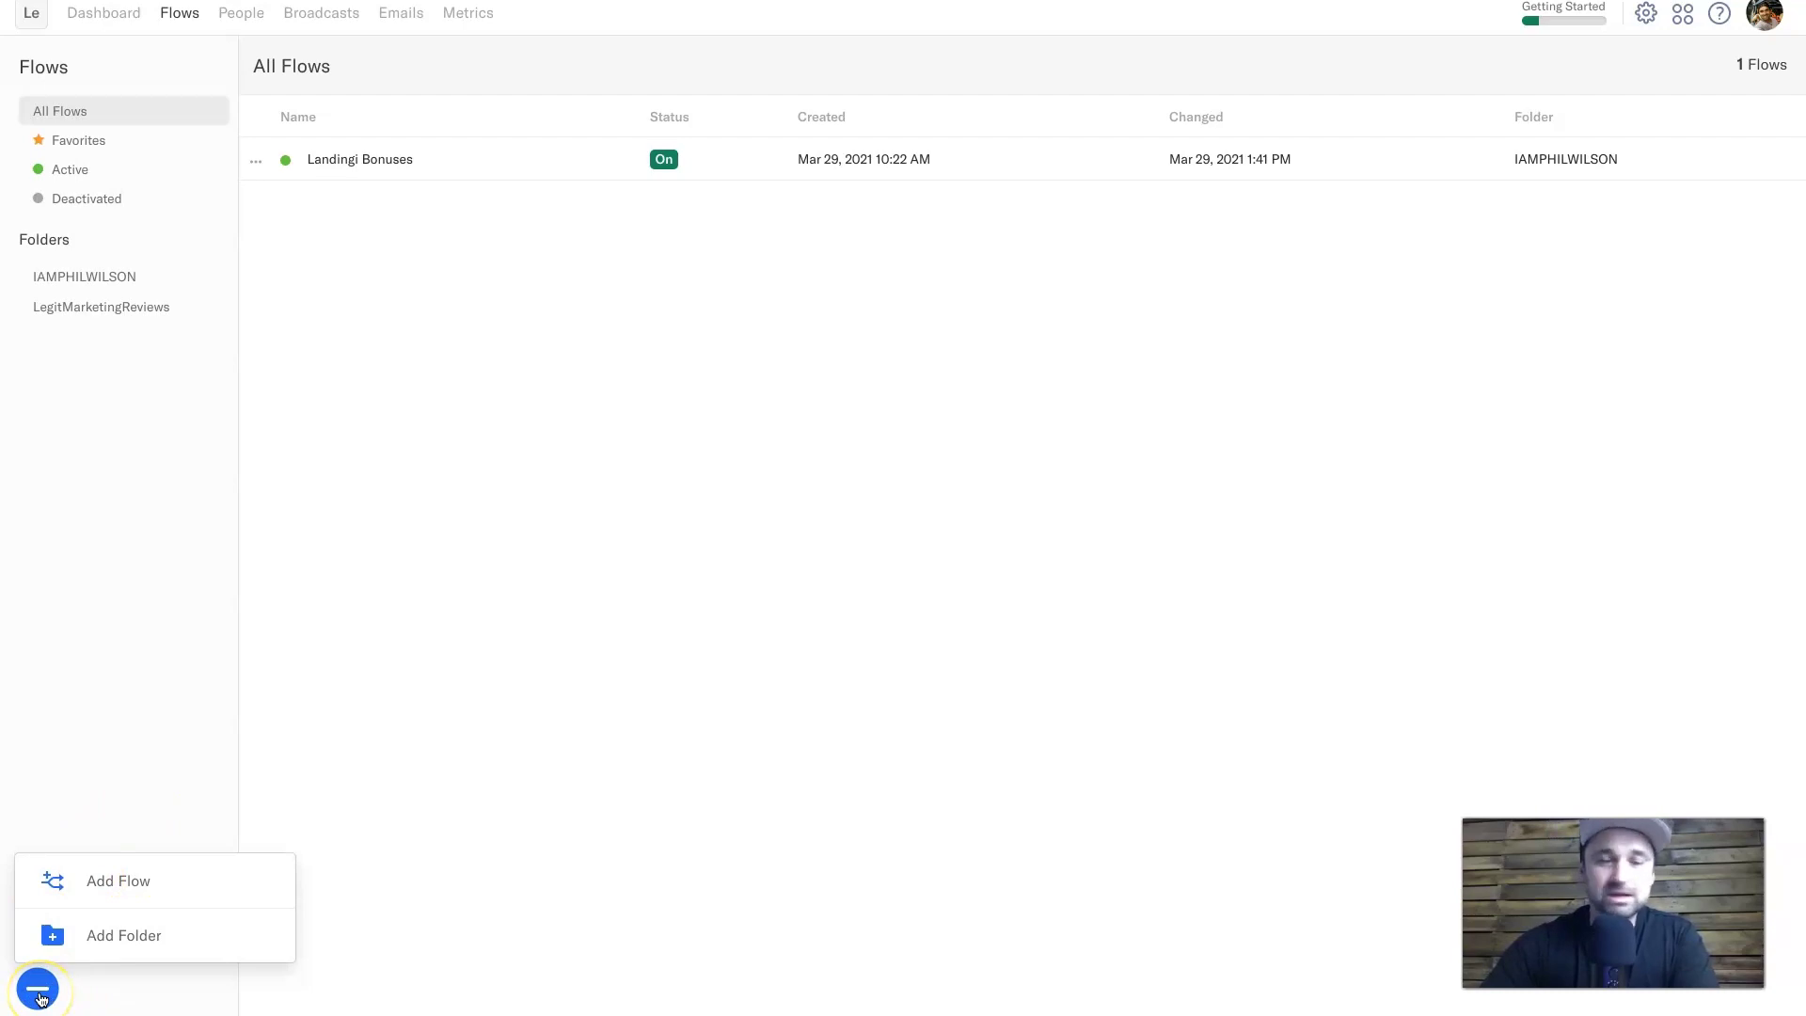
pyautogui.click(111, 888)
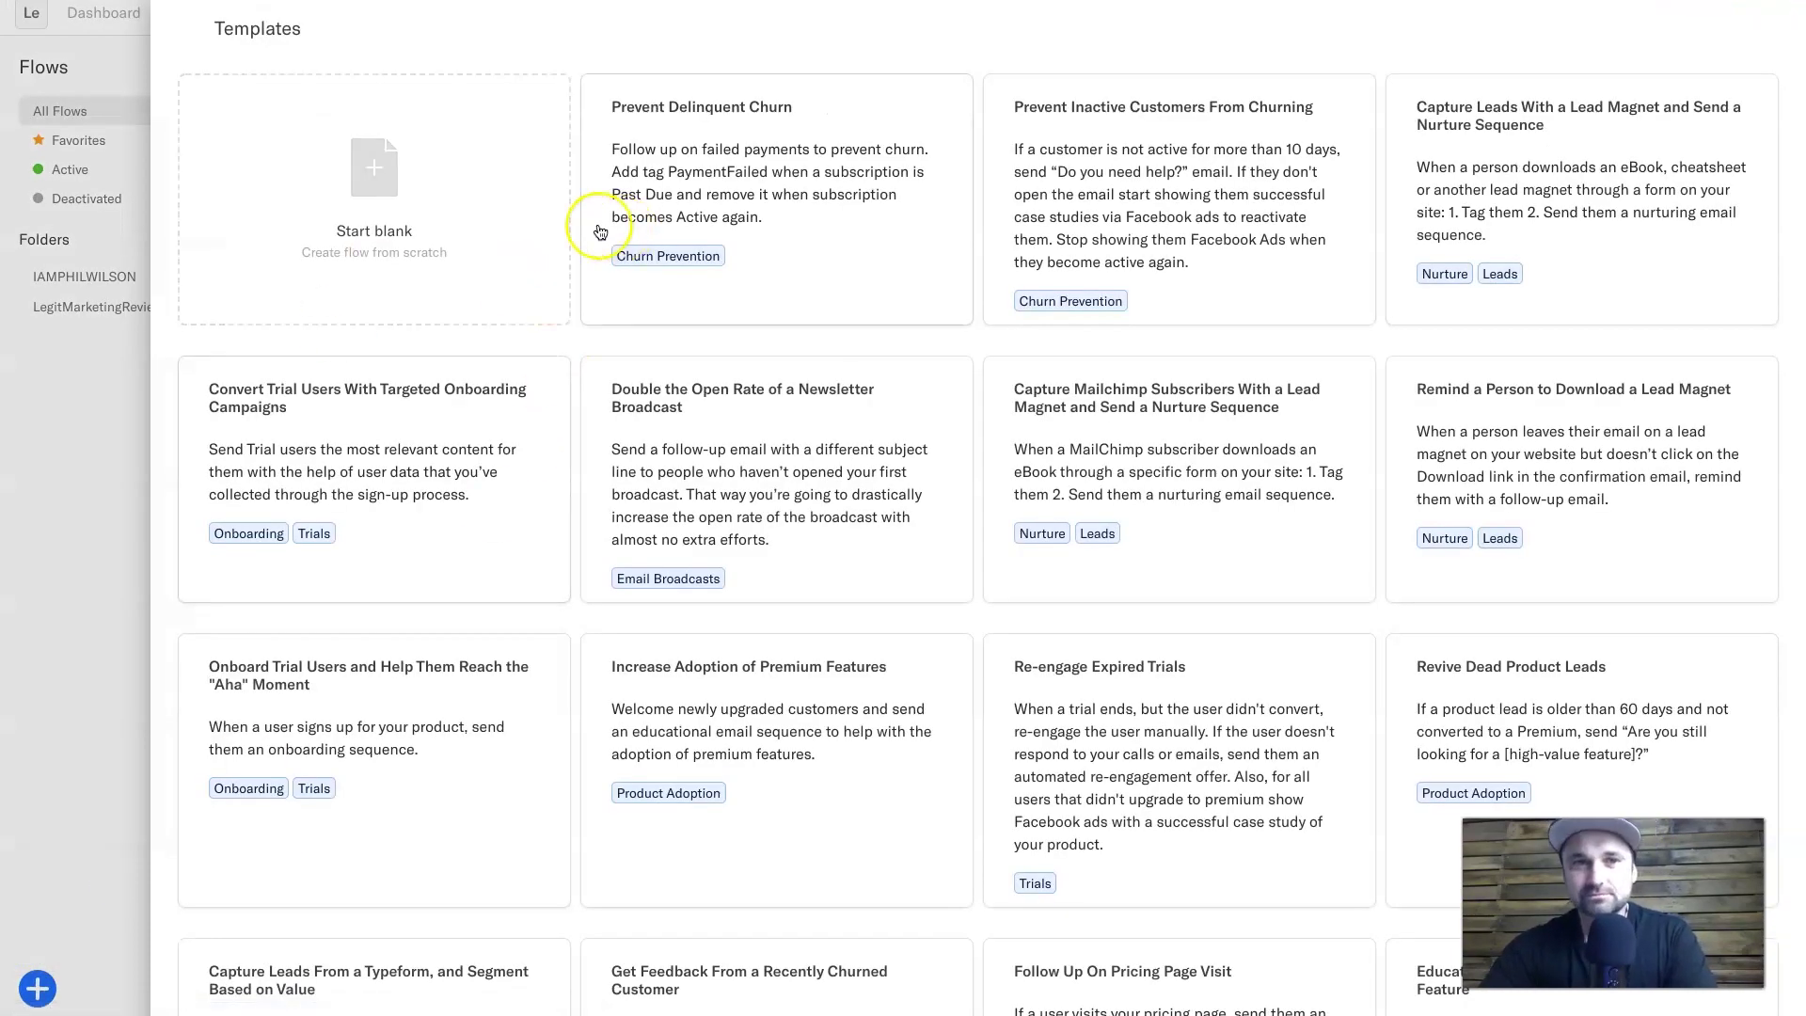
pyautogui.scroll(-4, 1549, 569)
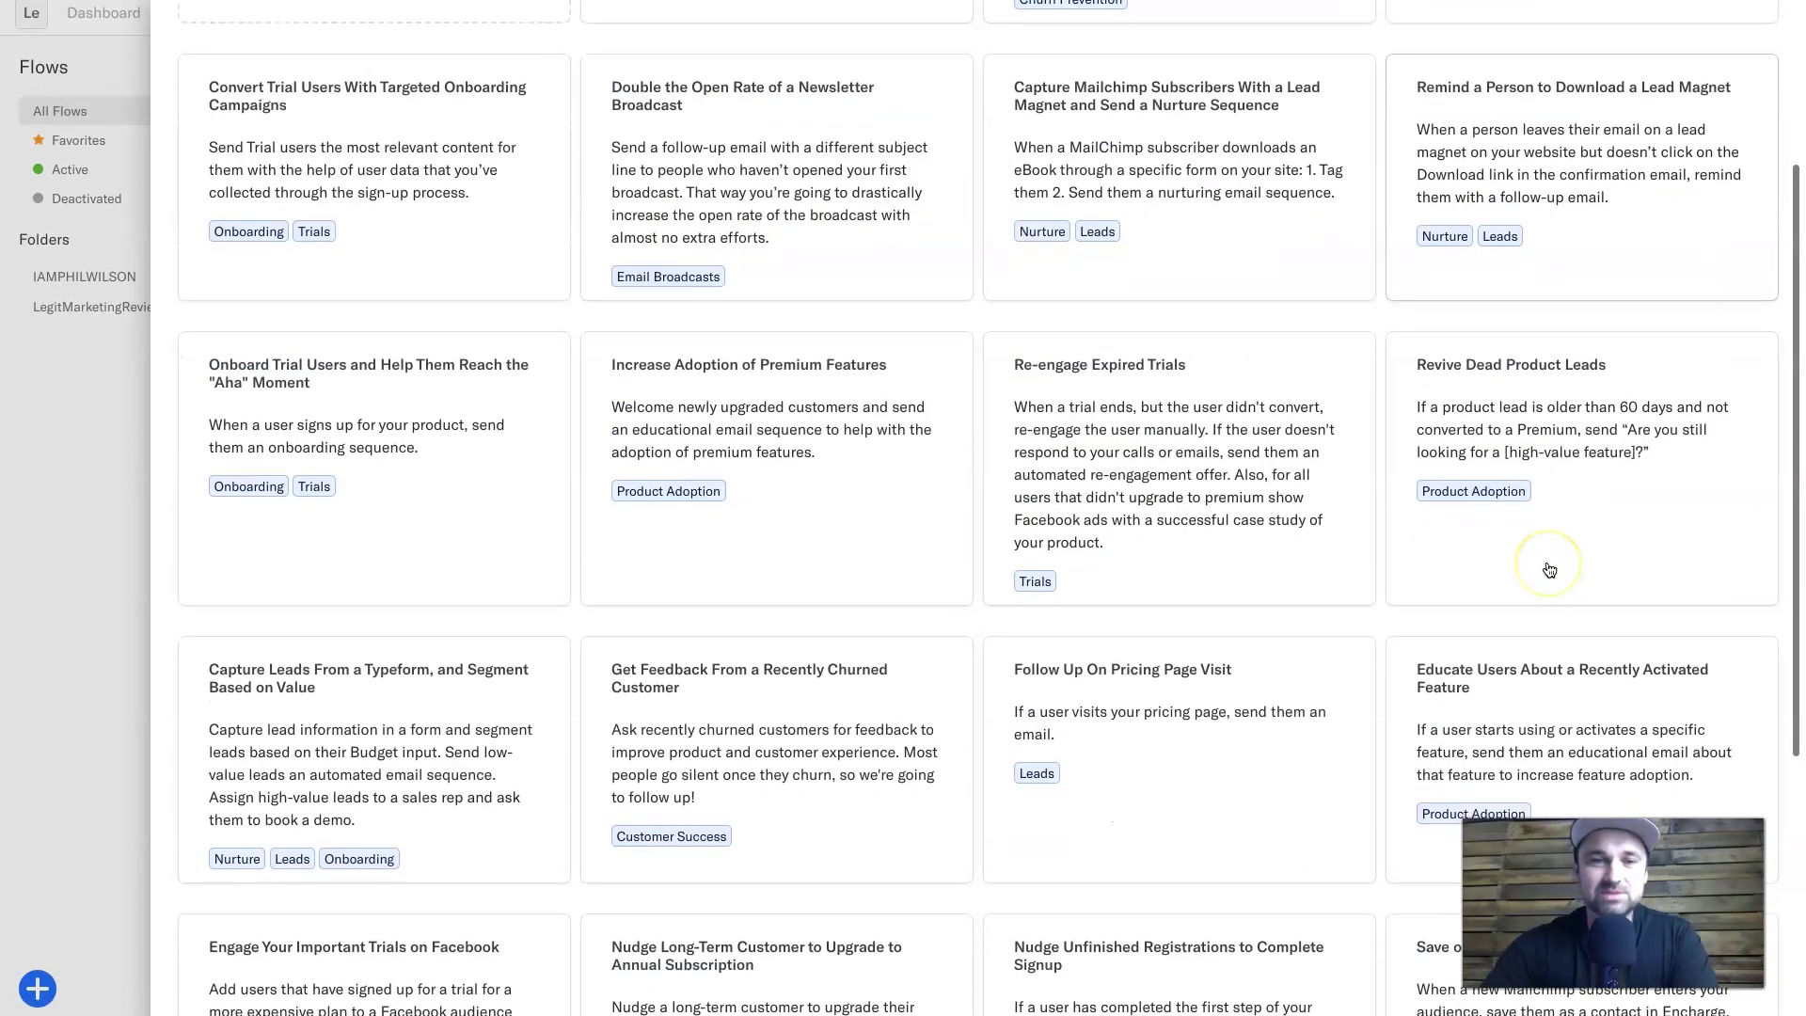
pyautogui.scroll(-3, 1548, 569)
pyautogui.scroll(8, 1548, 569)
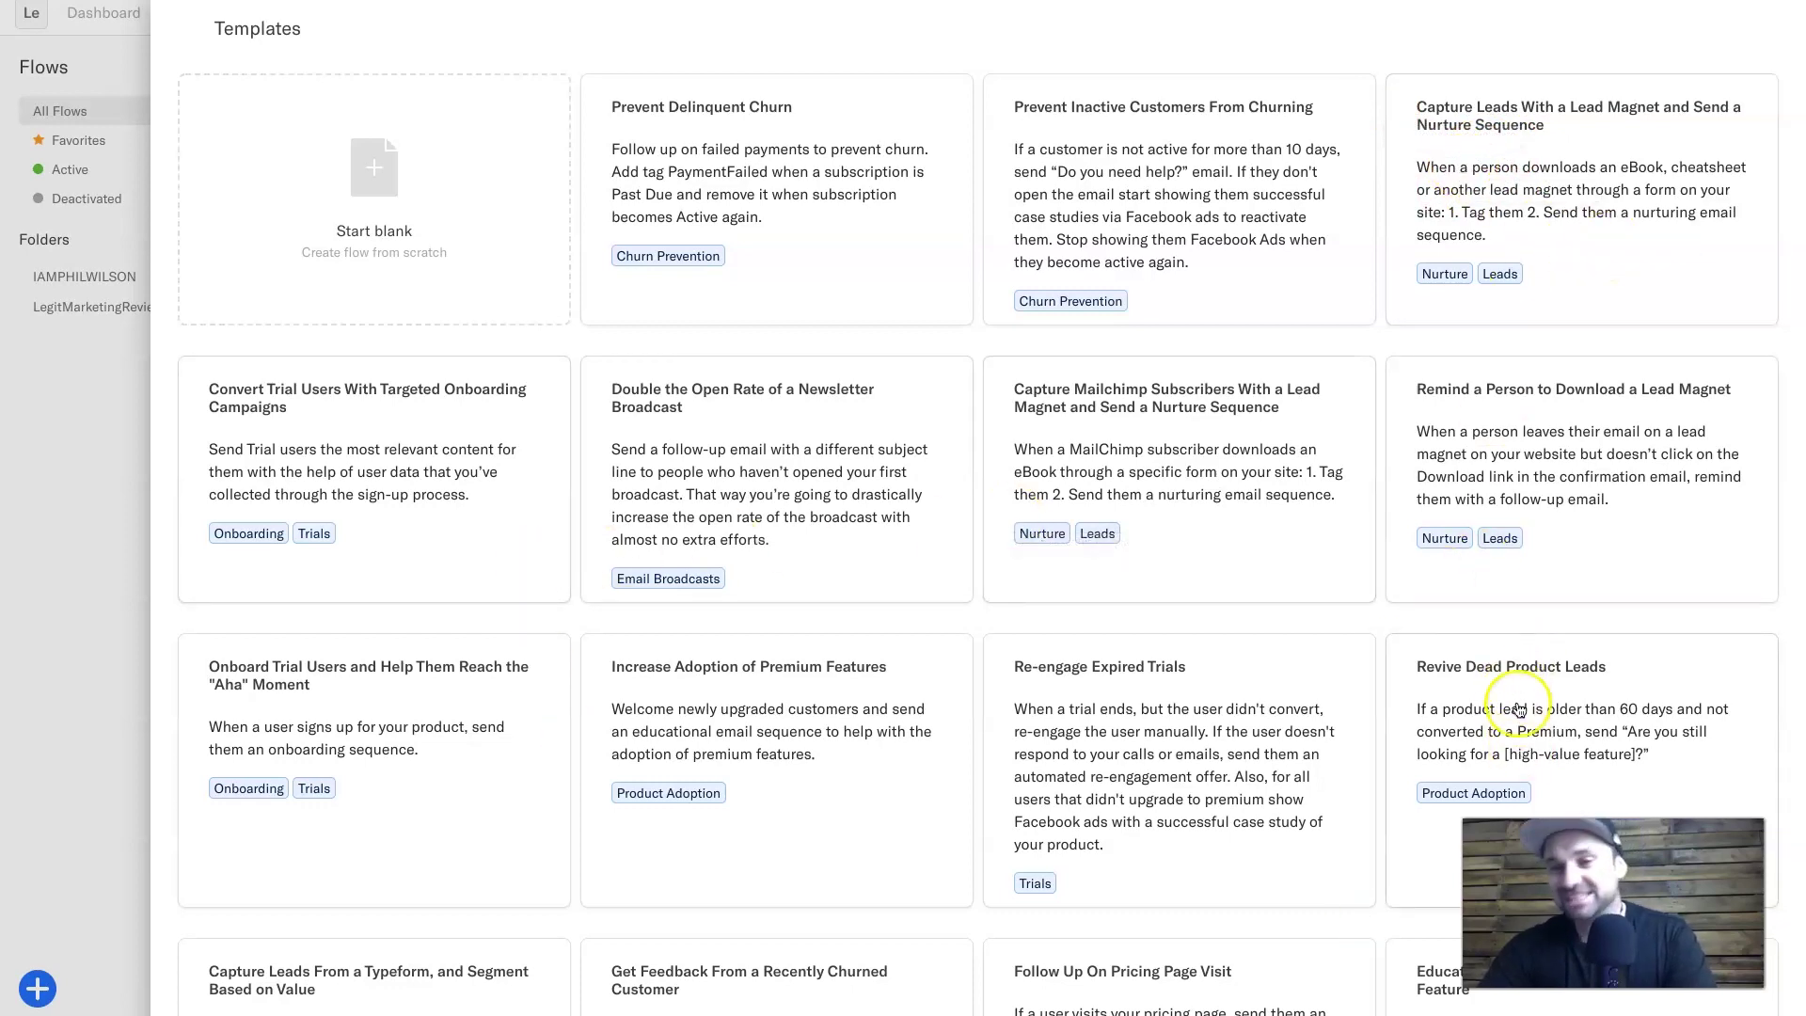
pyautogui.scroll(-5, 1515, 696)
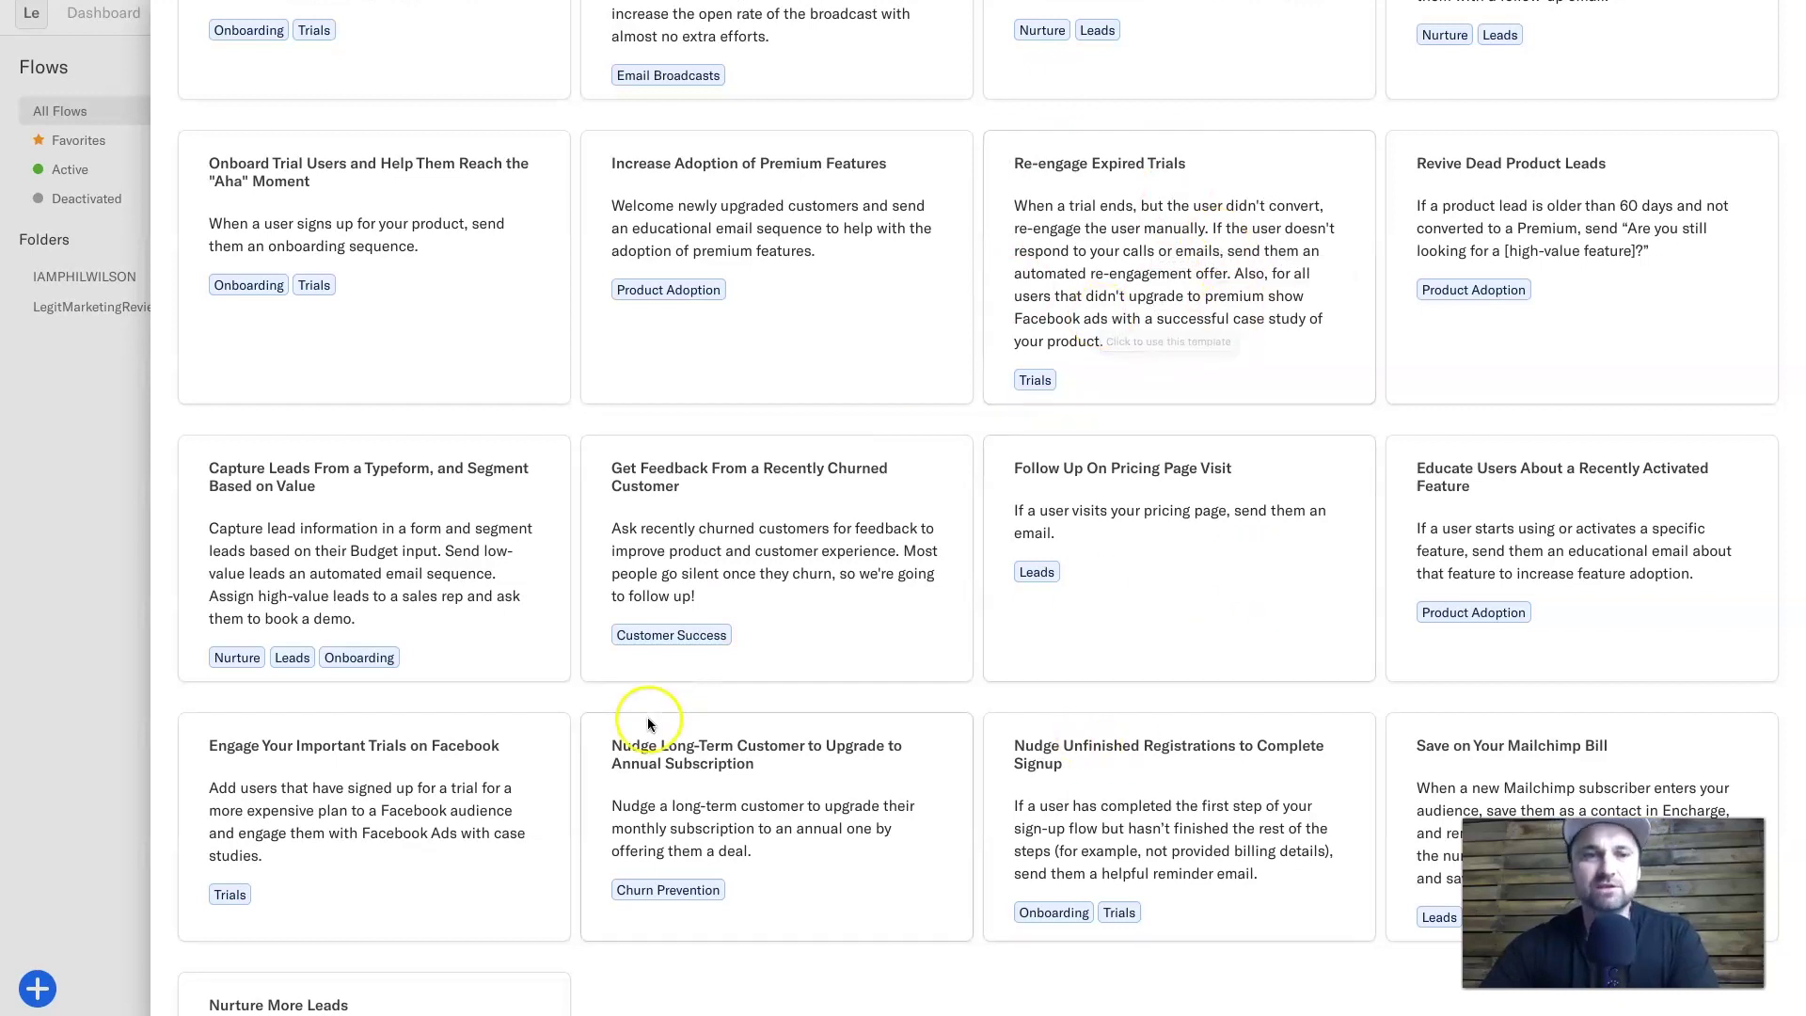
pyautogui.scroll(-3, 544, 911)
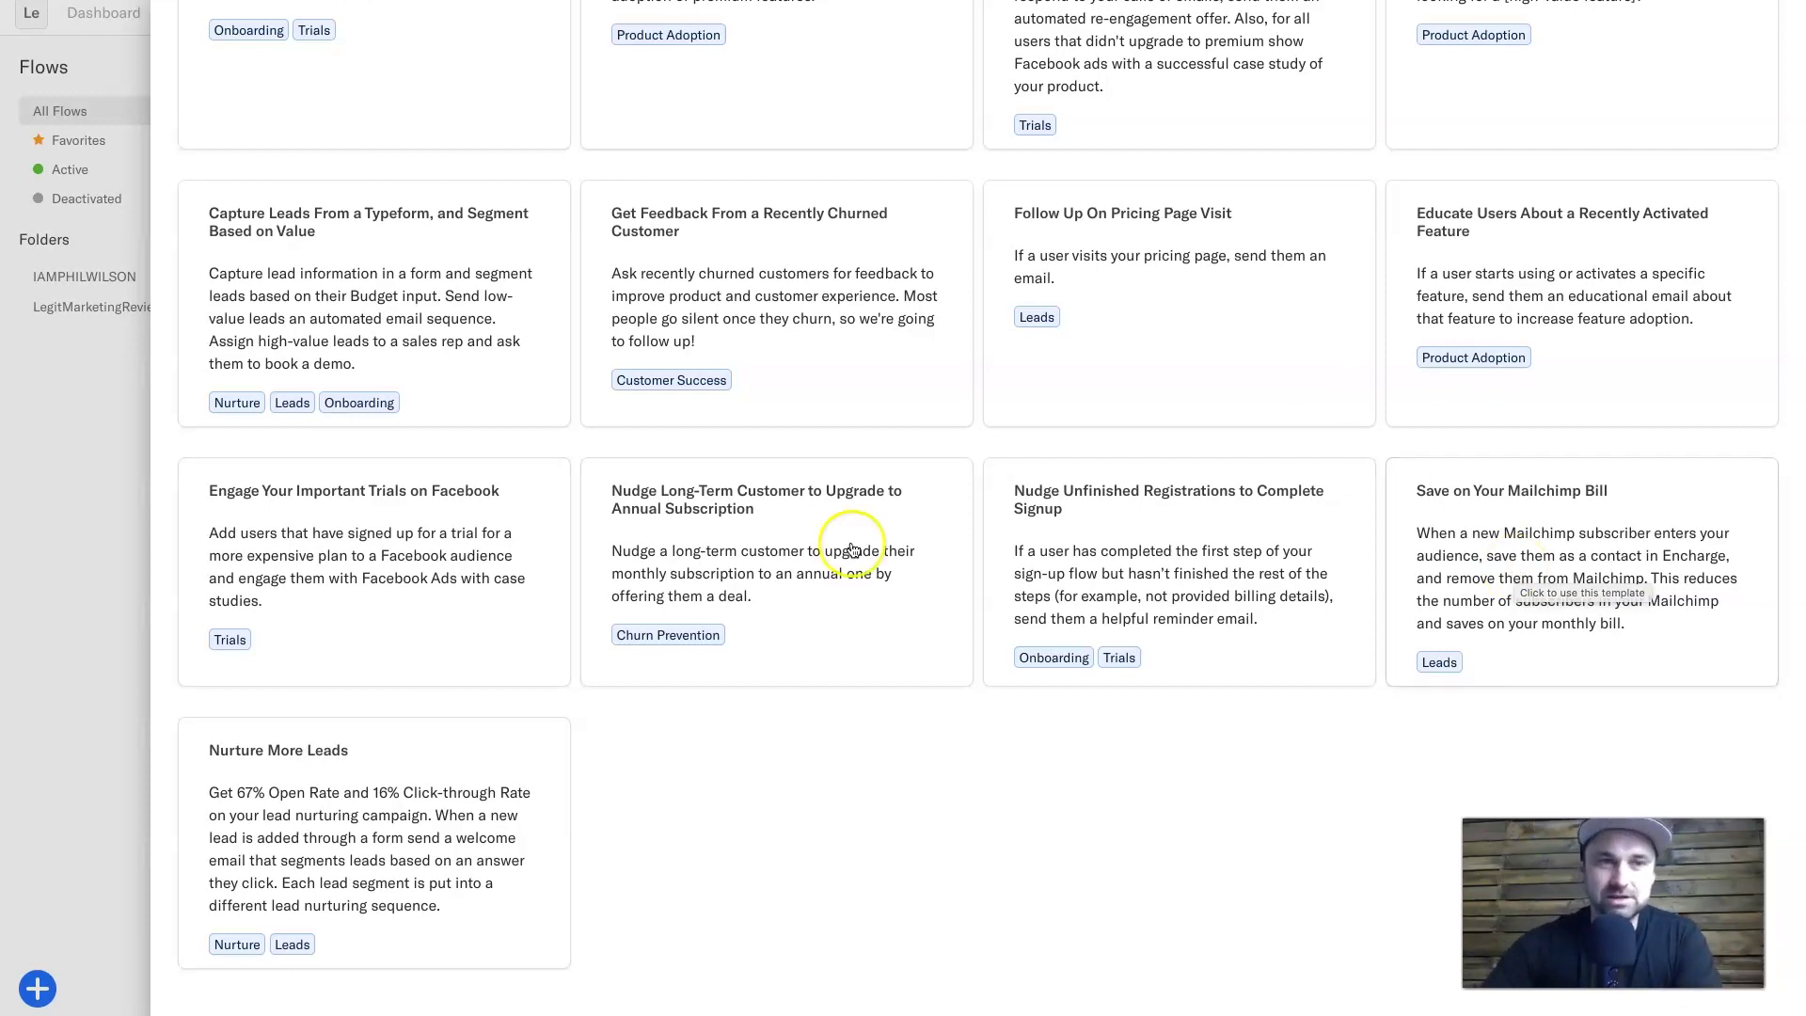
pyautogui.scroll(8, 846, 536)
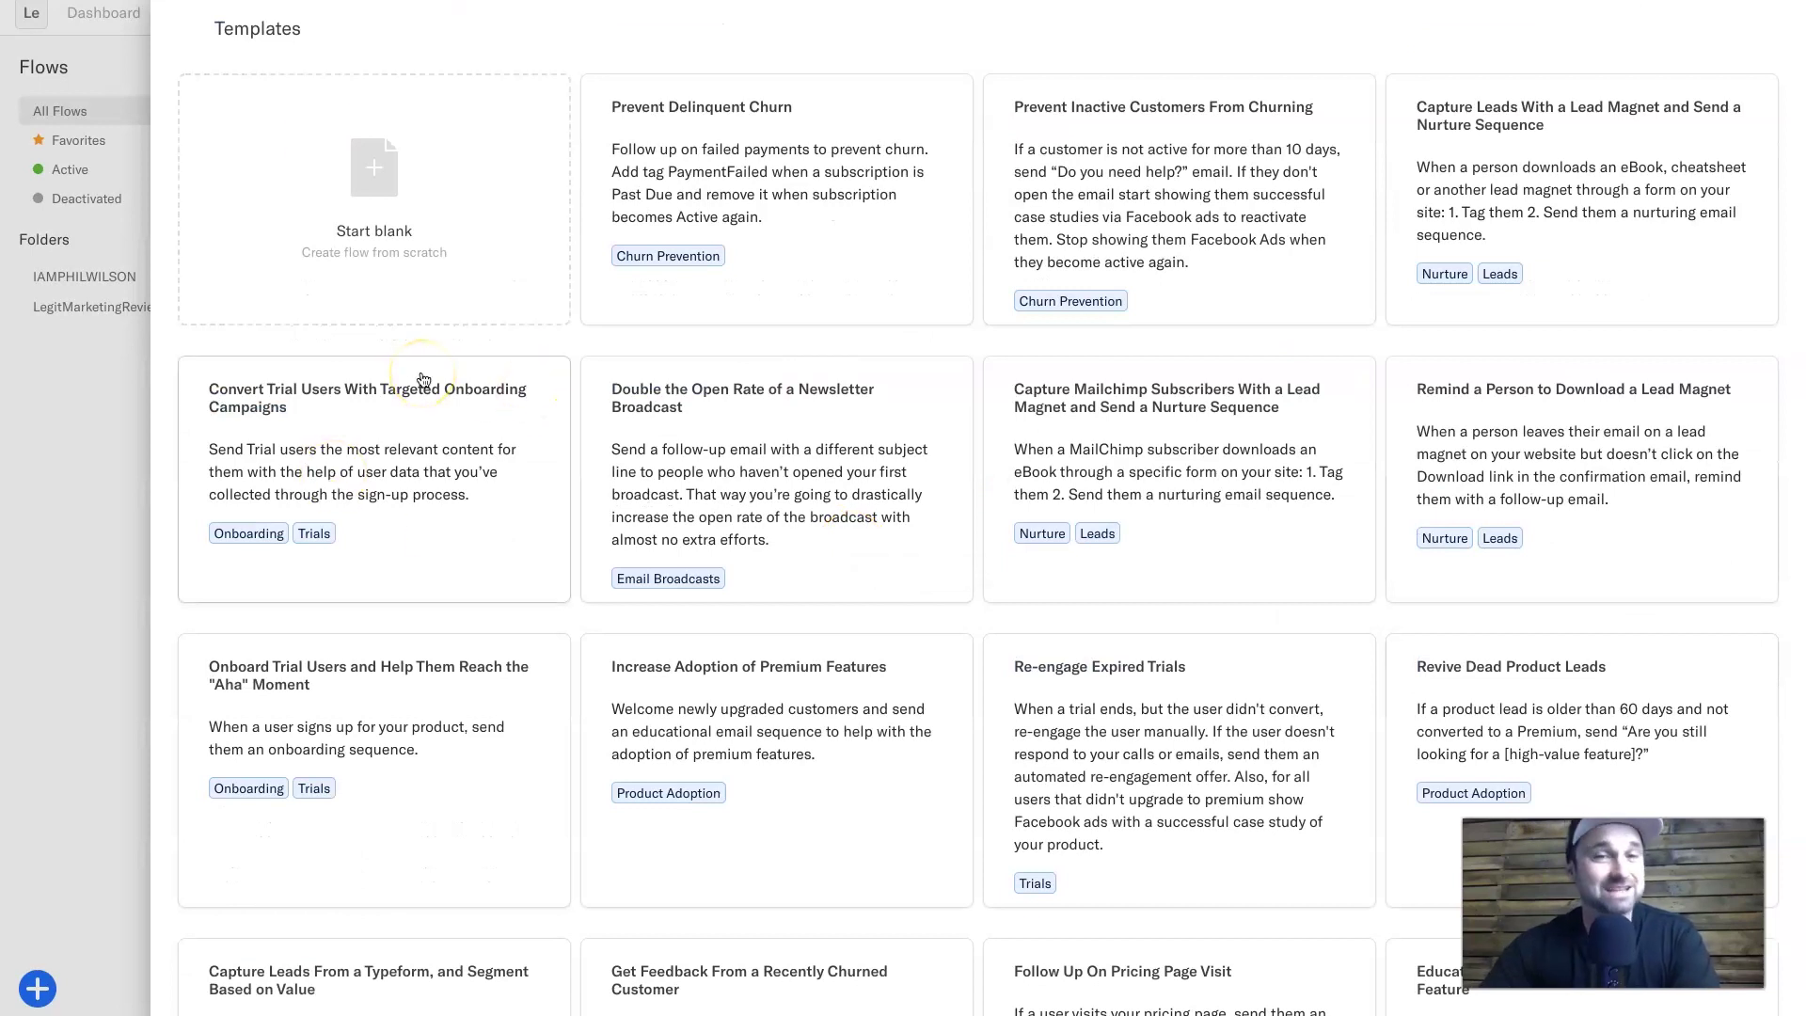
pyautogui.click(332, 242)
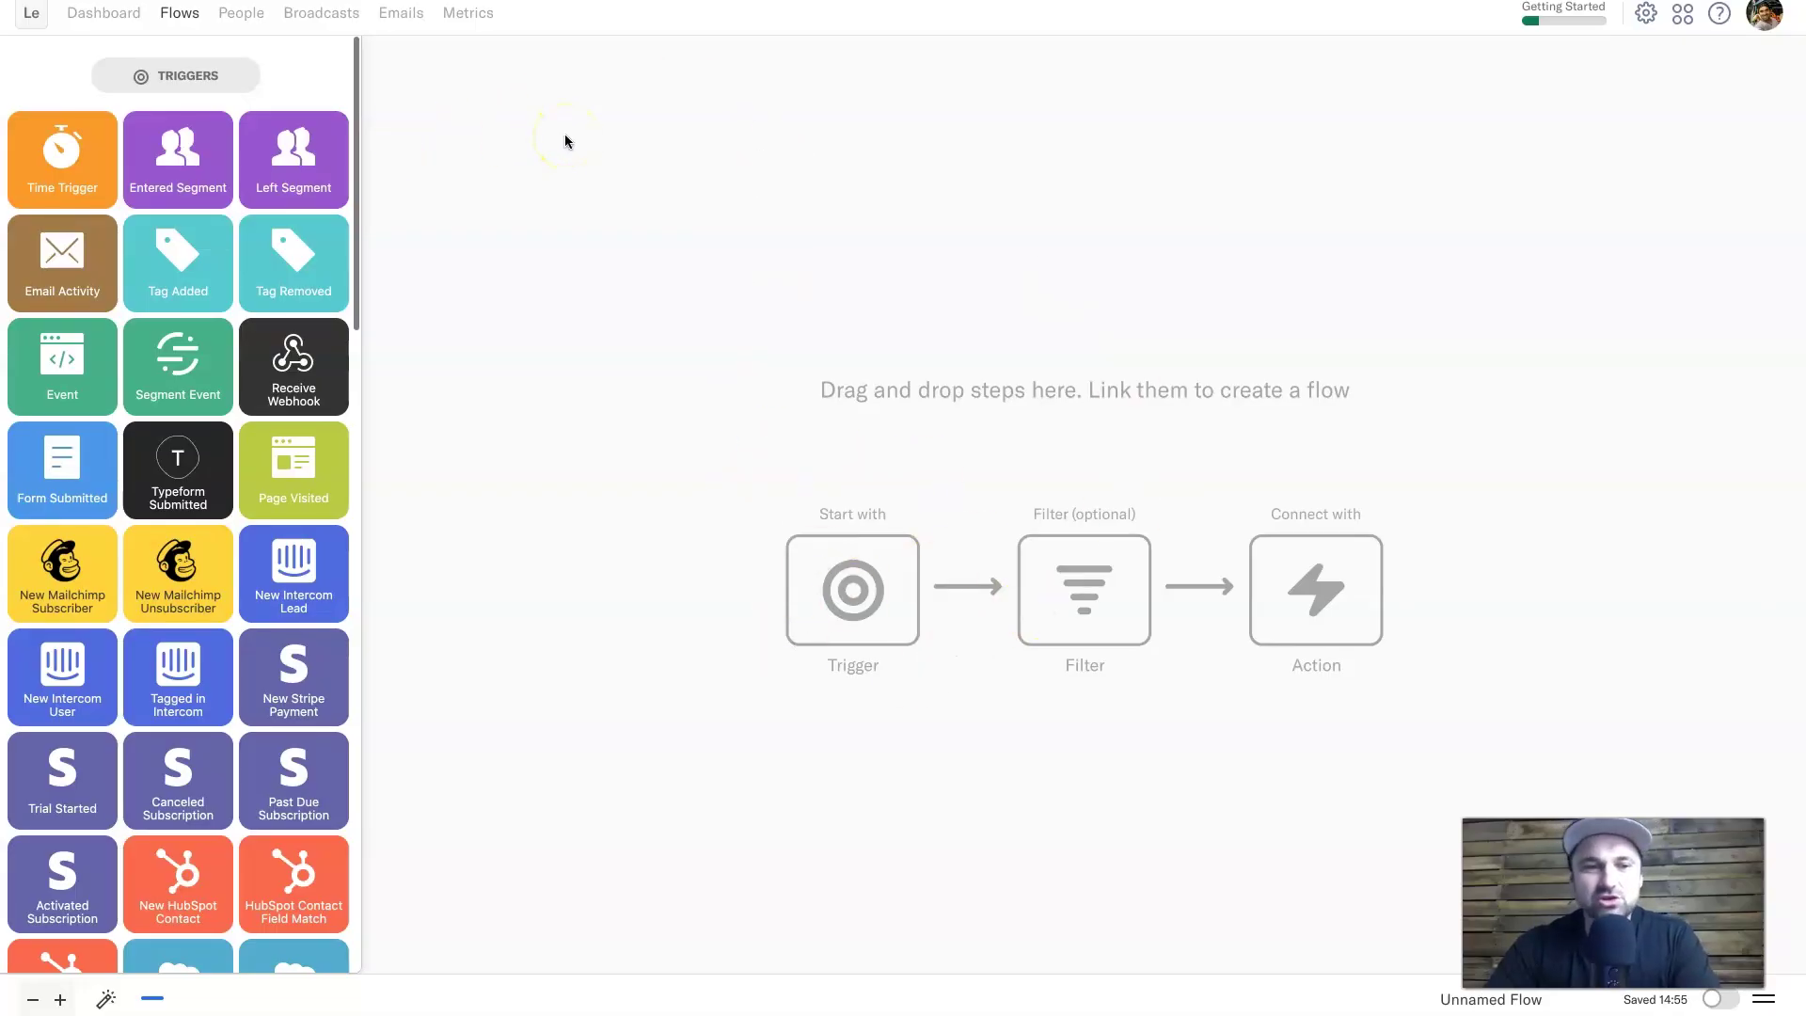
# Rename the flow from 'Unnamed Flow' to 'Landingi Bonuses'.
pyautogui.click(1454, 999)
pyautogui.doubleClick(1467, 1000)
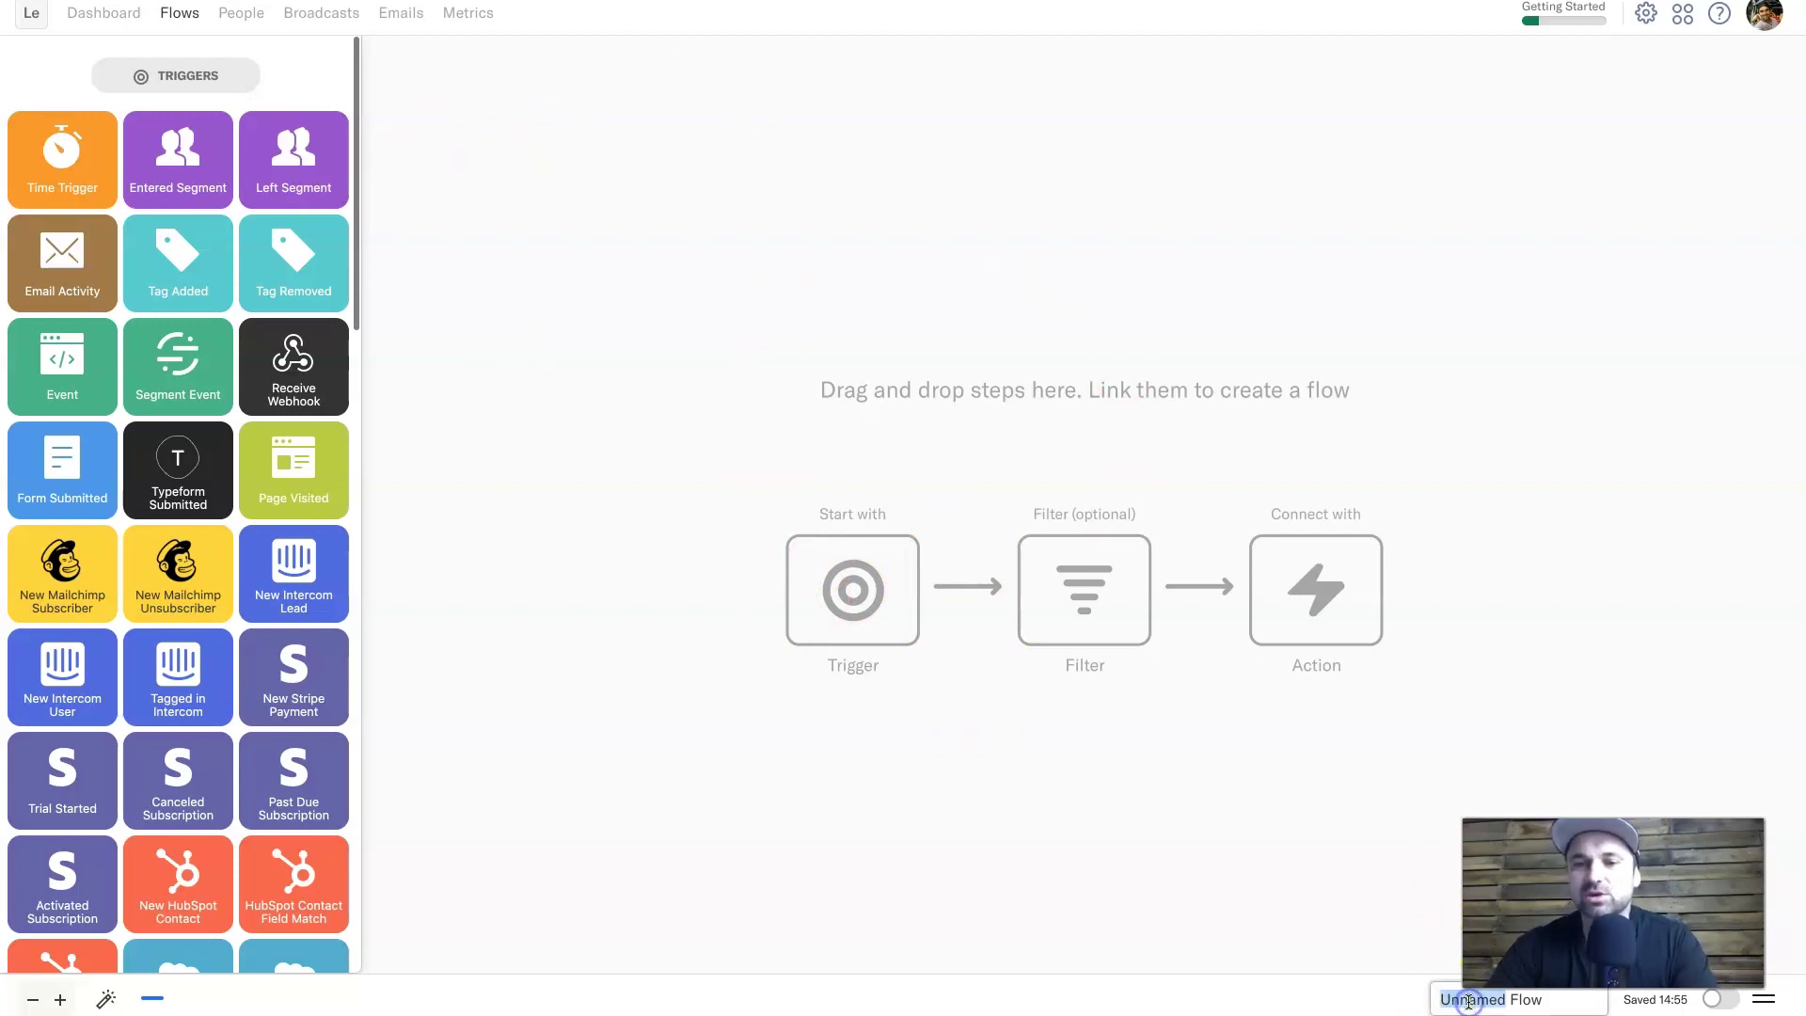
pyautogui.click(1468, 1001)
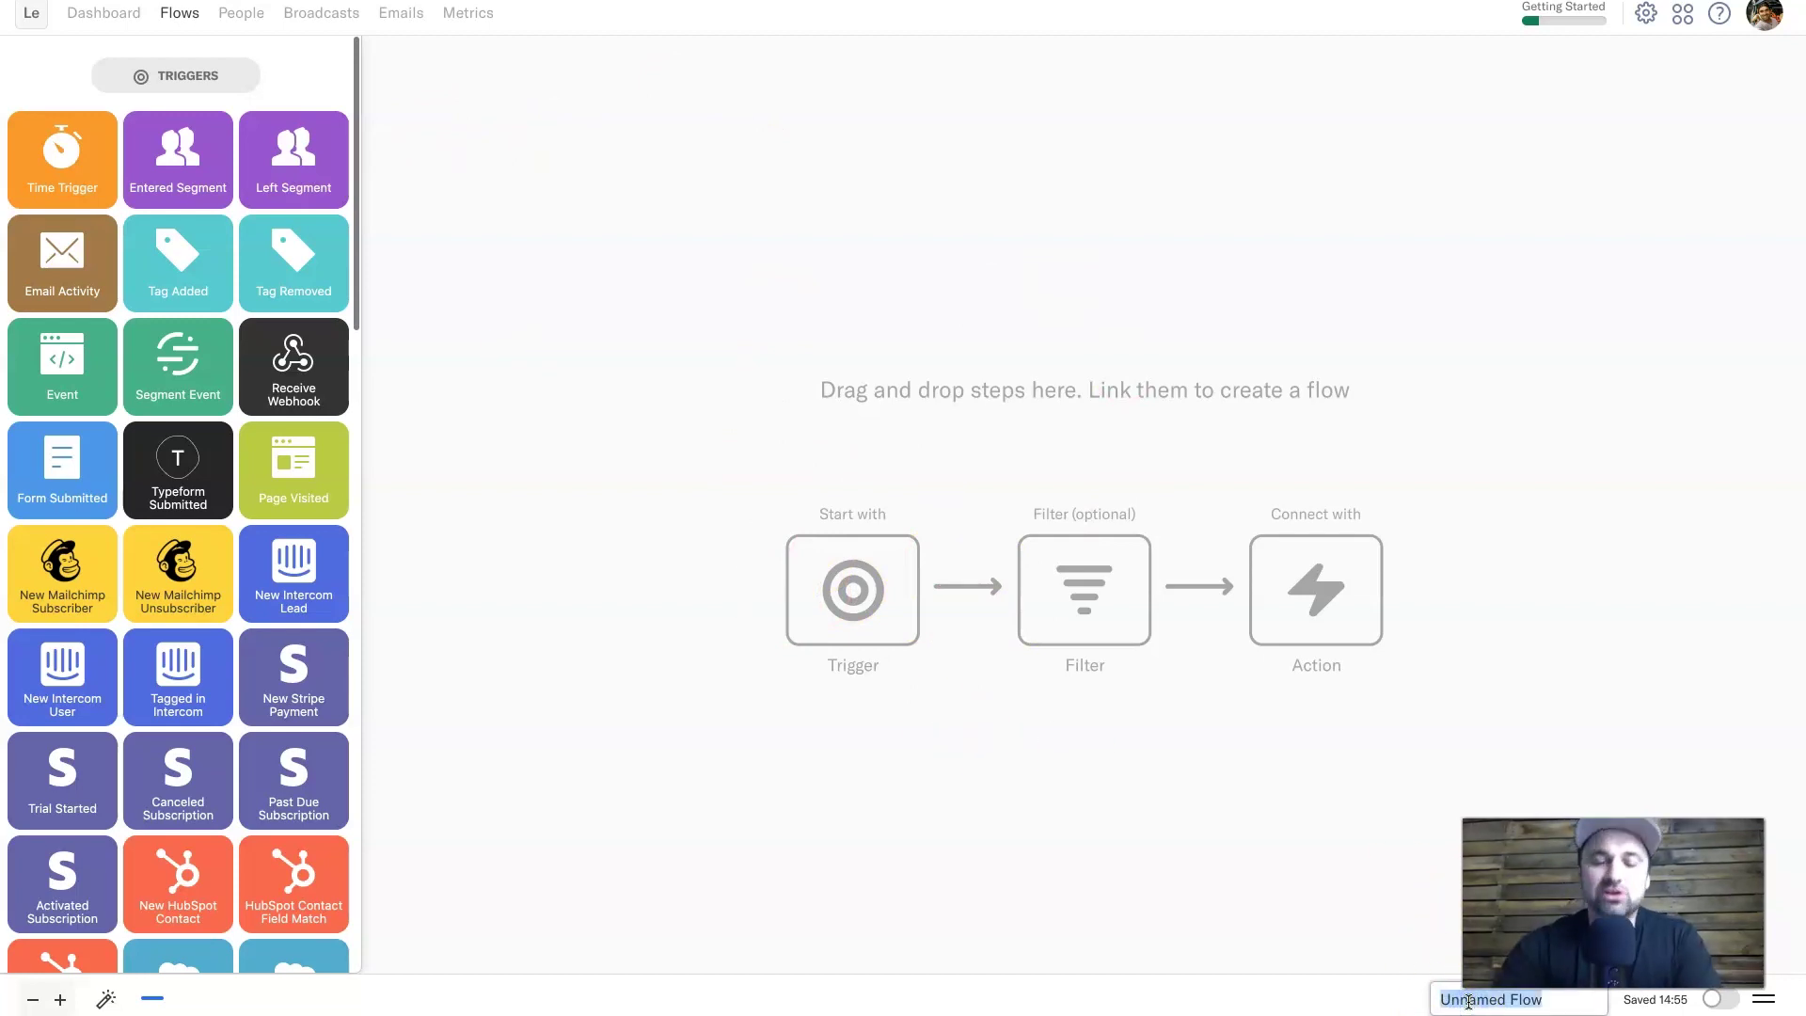
pyautogui.write('Landingi Bonuses')
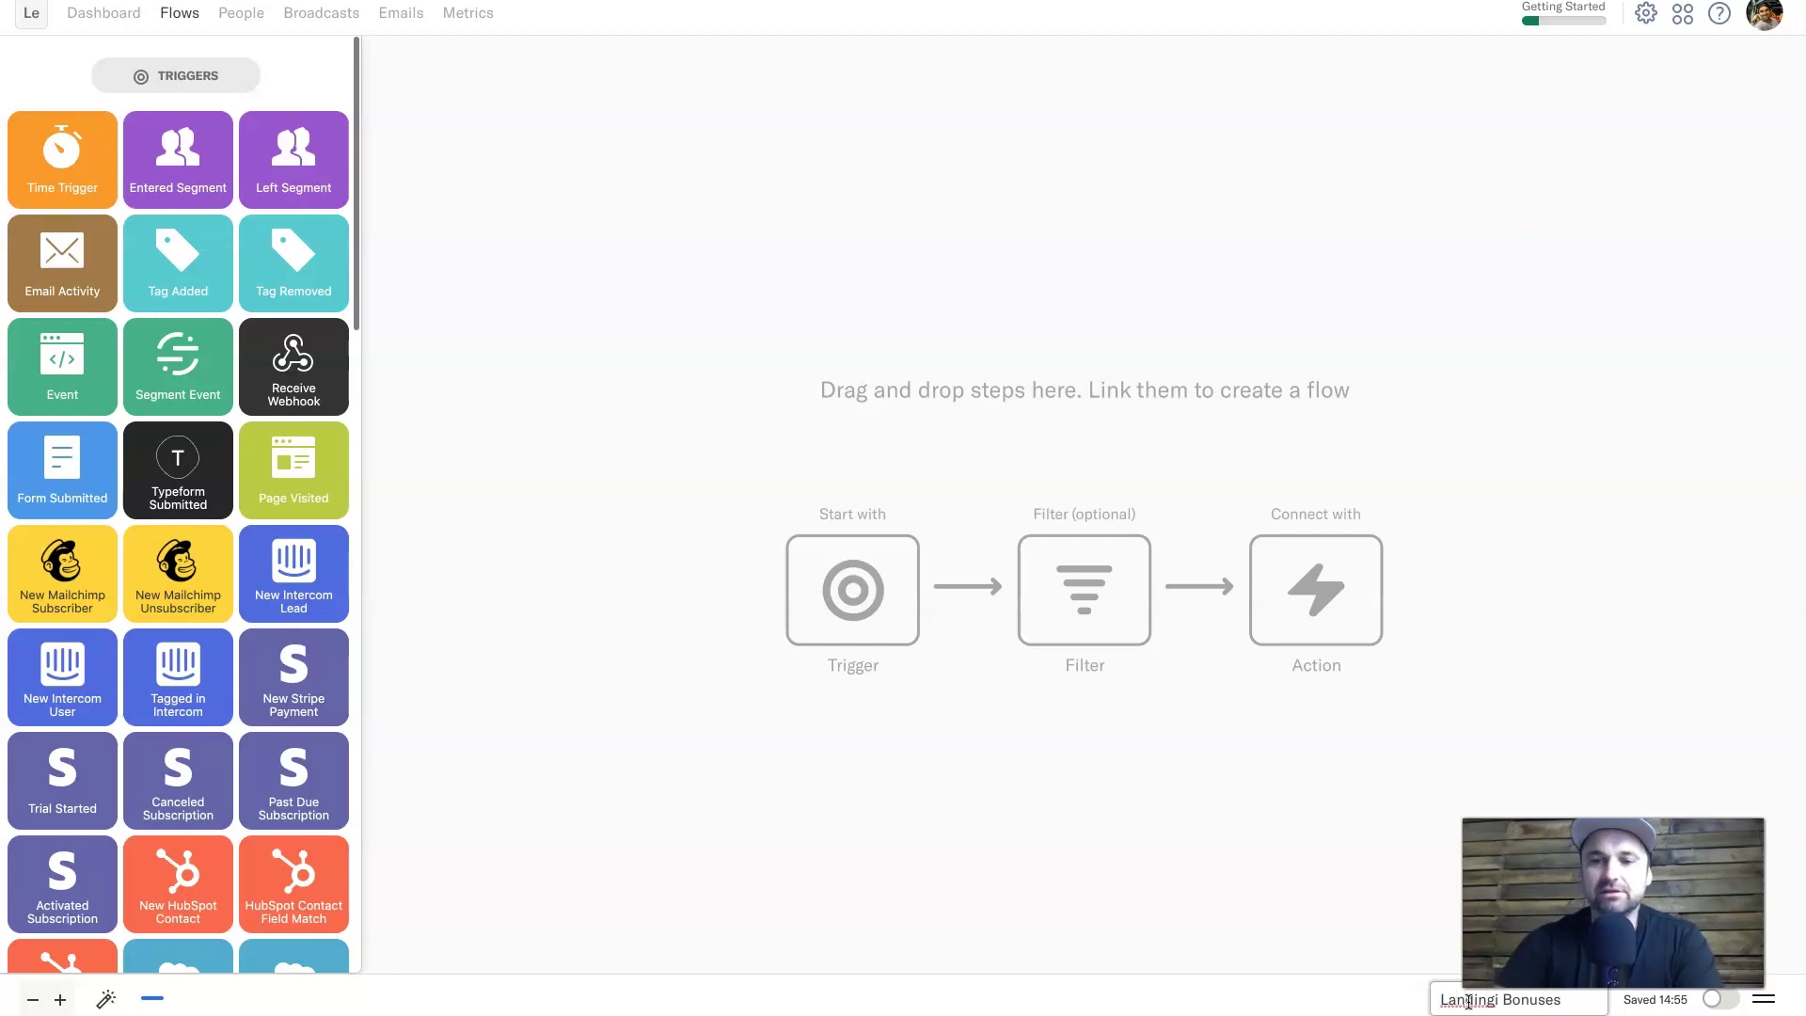
pyautogui.press('Return')
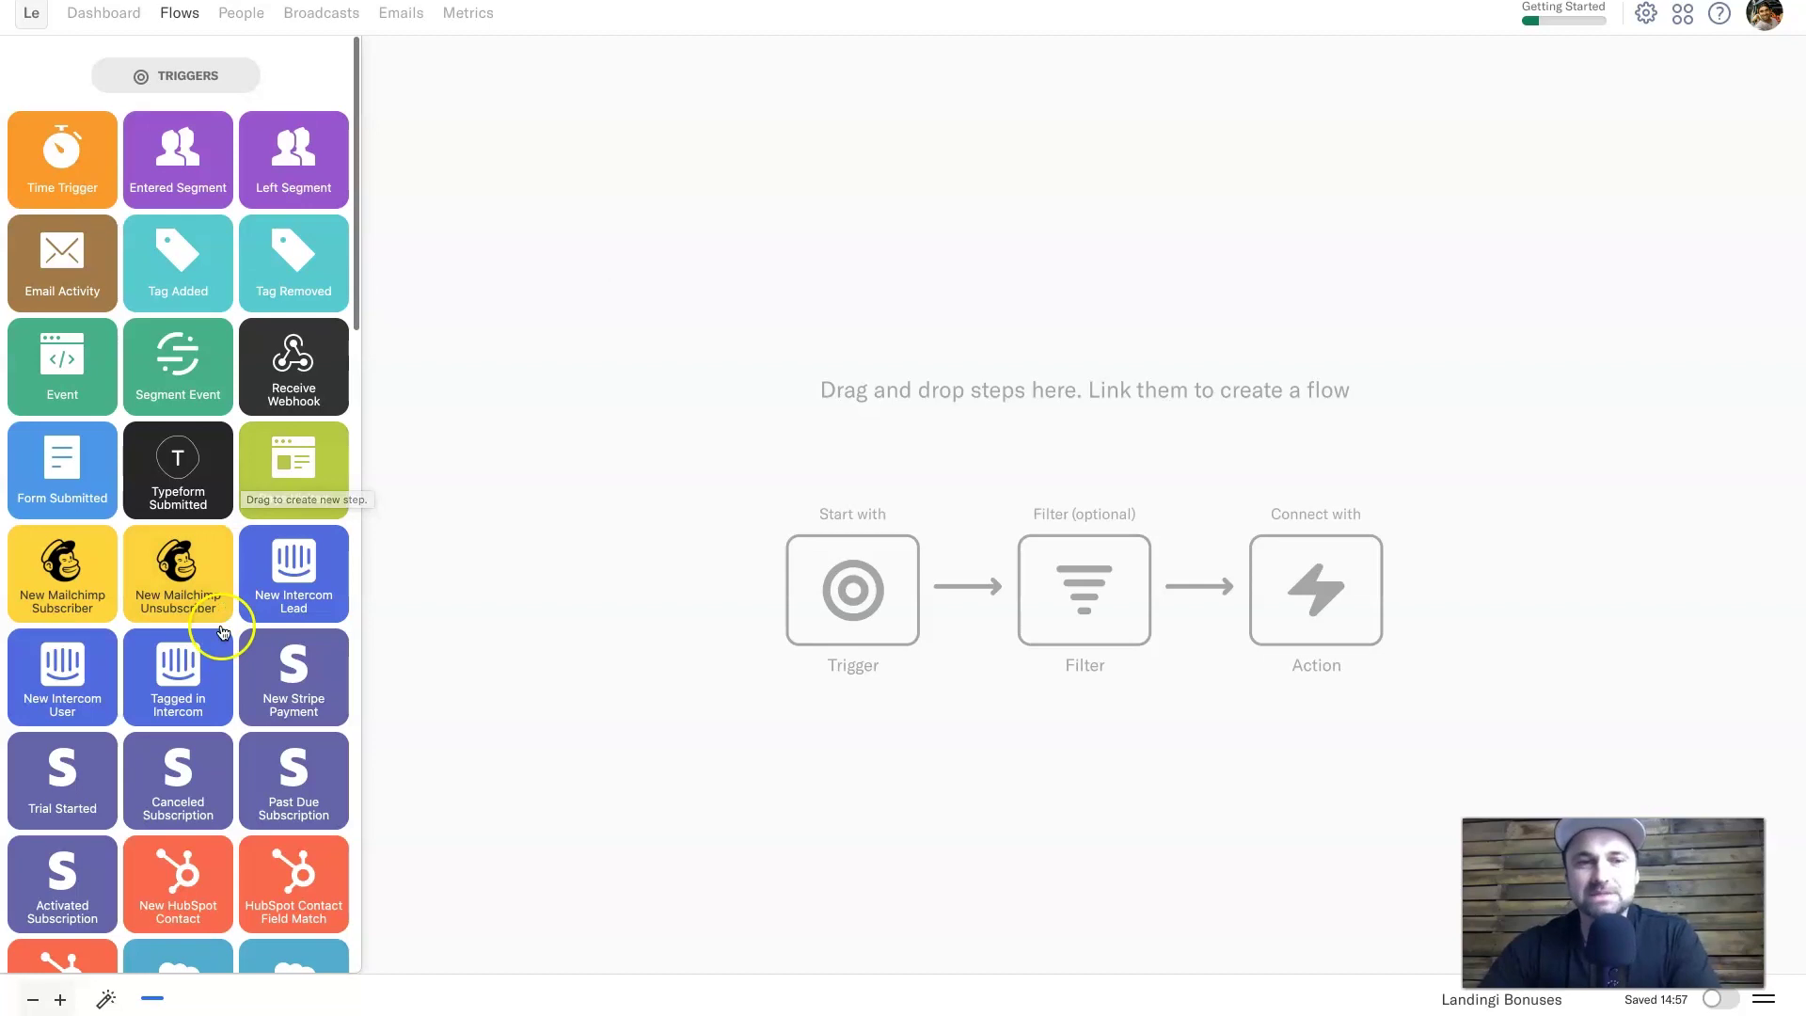
# Scroll through the available triggers, actions and filters such as Send Email, Wait and Has Tag.
pyautogui.scroll(-10, 211, 533)
pyautogui.scroll(-11, 210, 534)
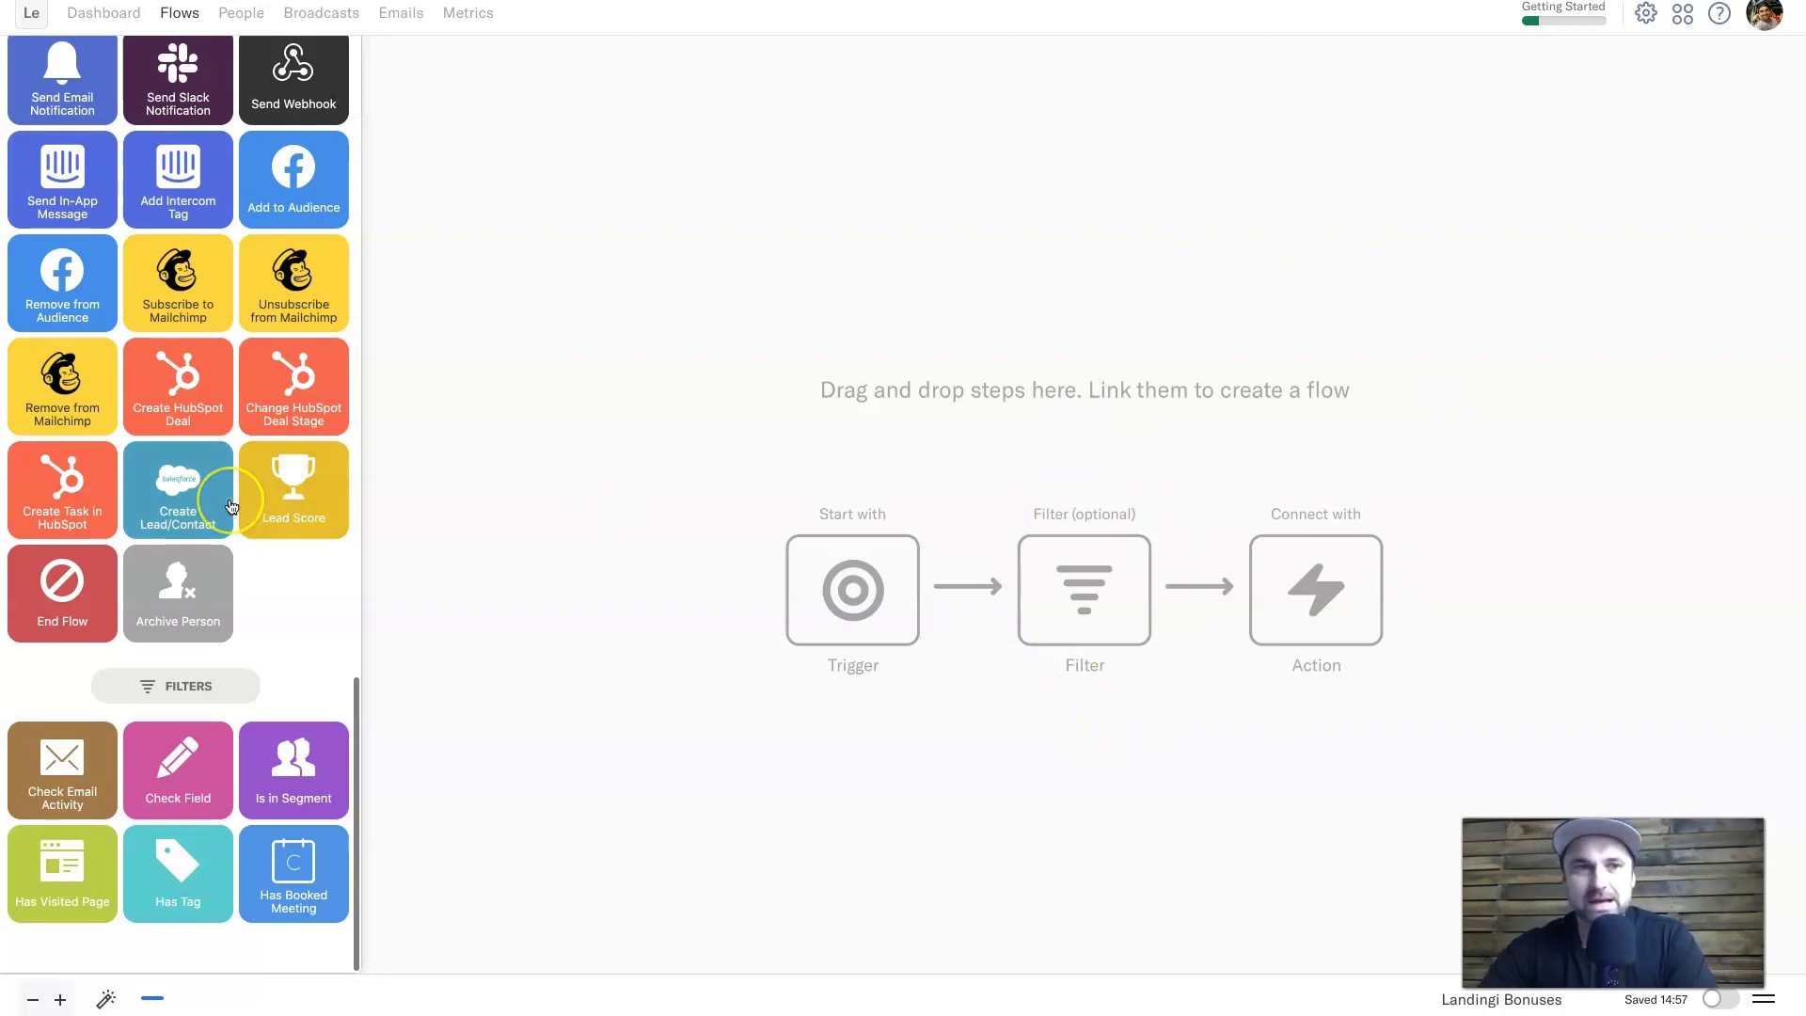
pyautogui.scroll(15, 232, 507)
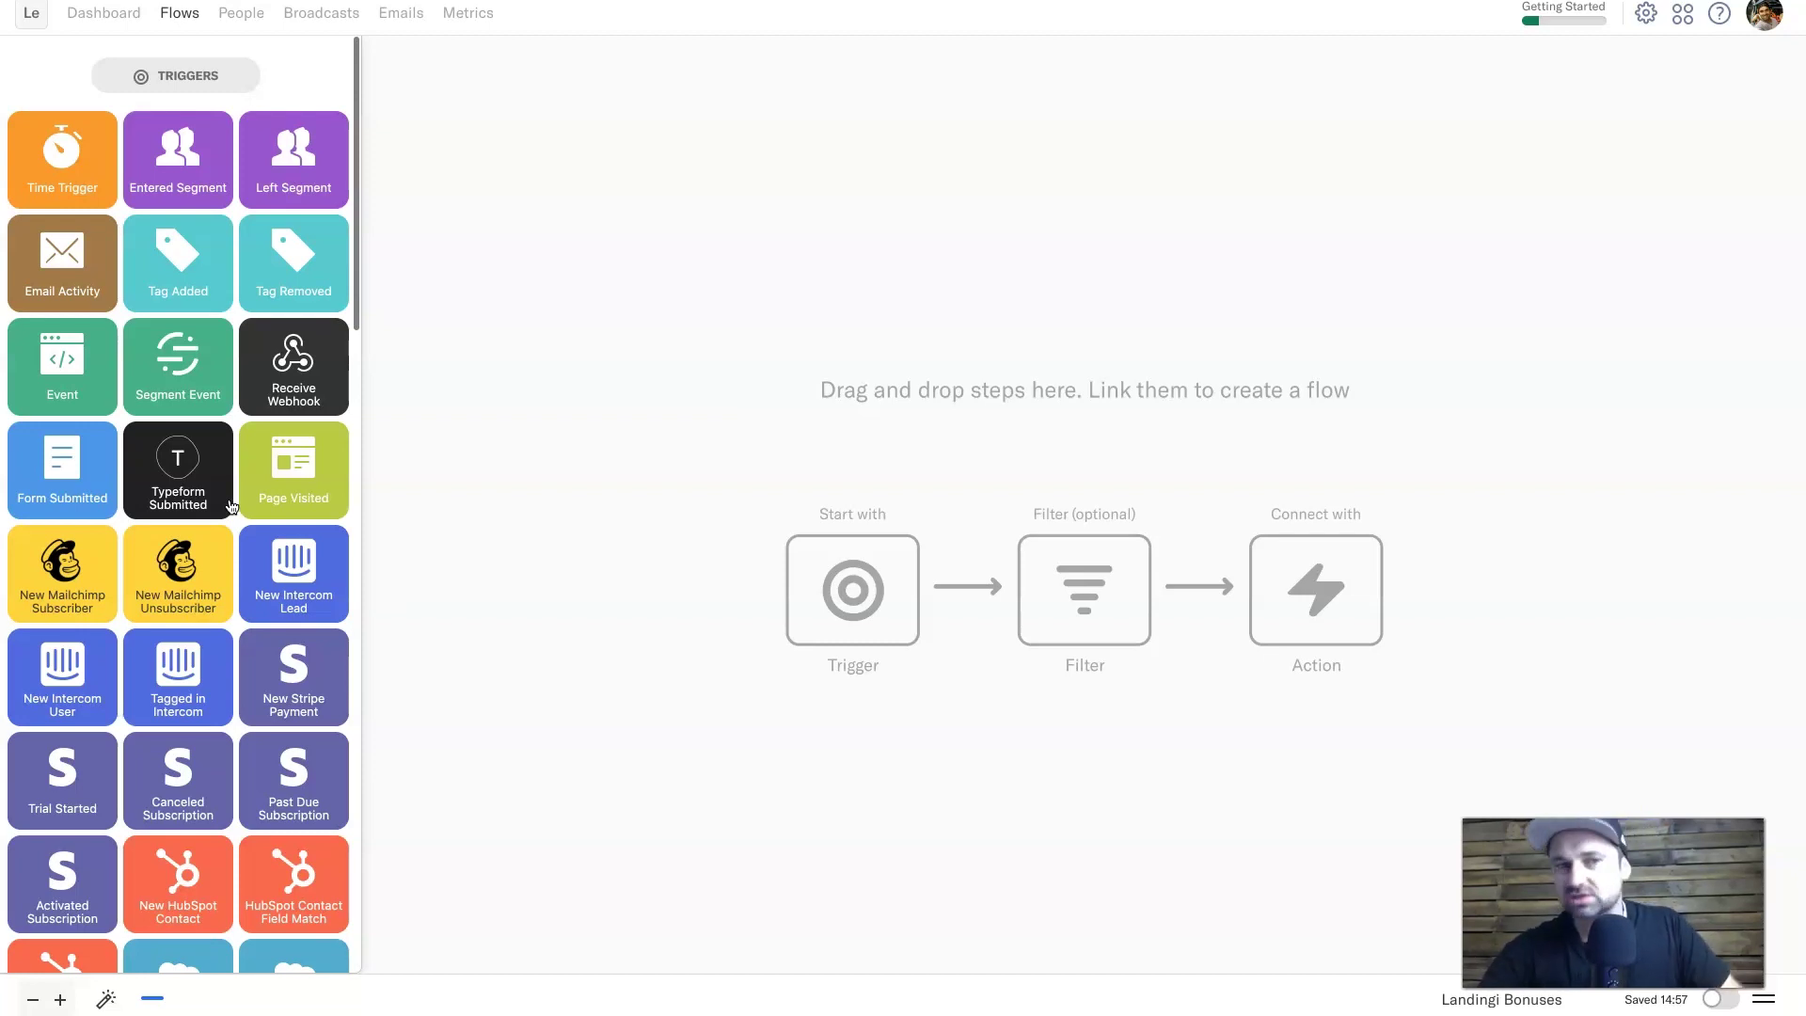
# Place a Form Submitted trigger on the flow canvas and open its setup.
pyautogui.click(170, 489)
pyautogui.click(78, 482)
pyautogui.moveTo(79, 483); pyautogui.dragTo(693, 555)
pyautogui.click(562, 665)
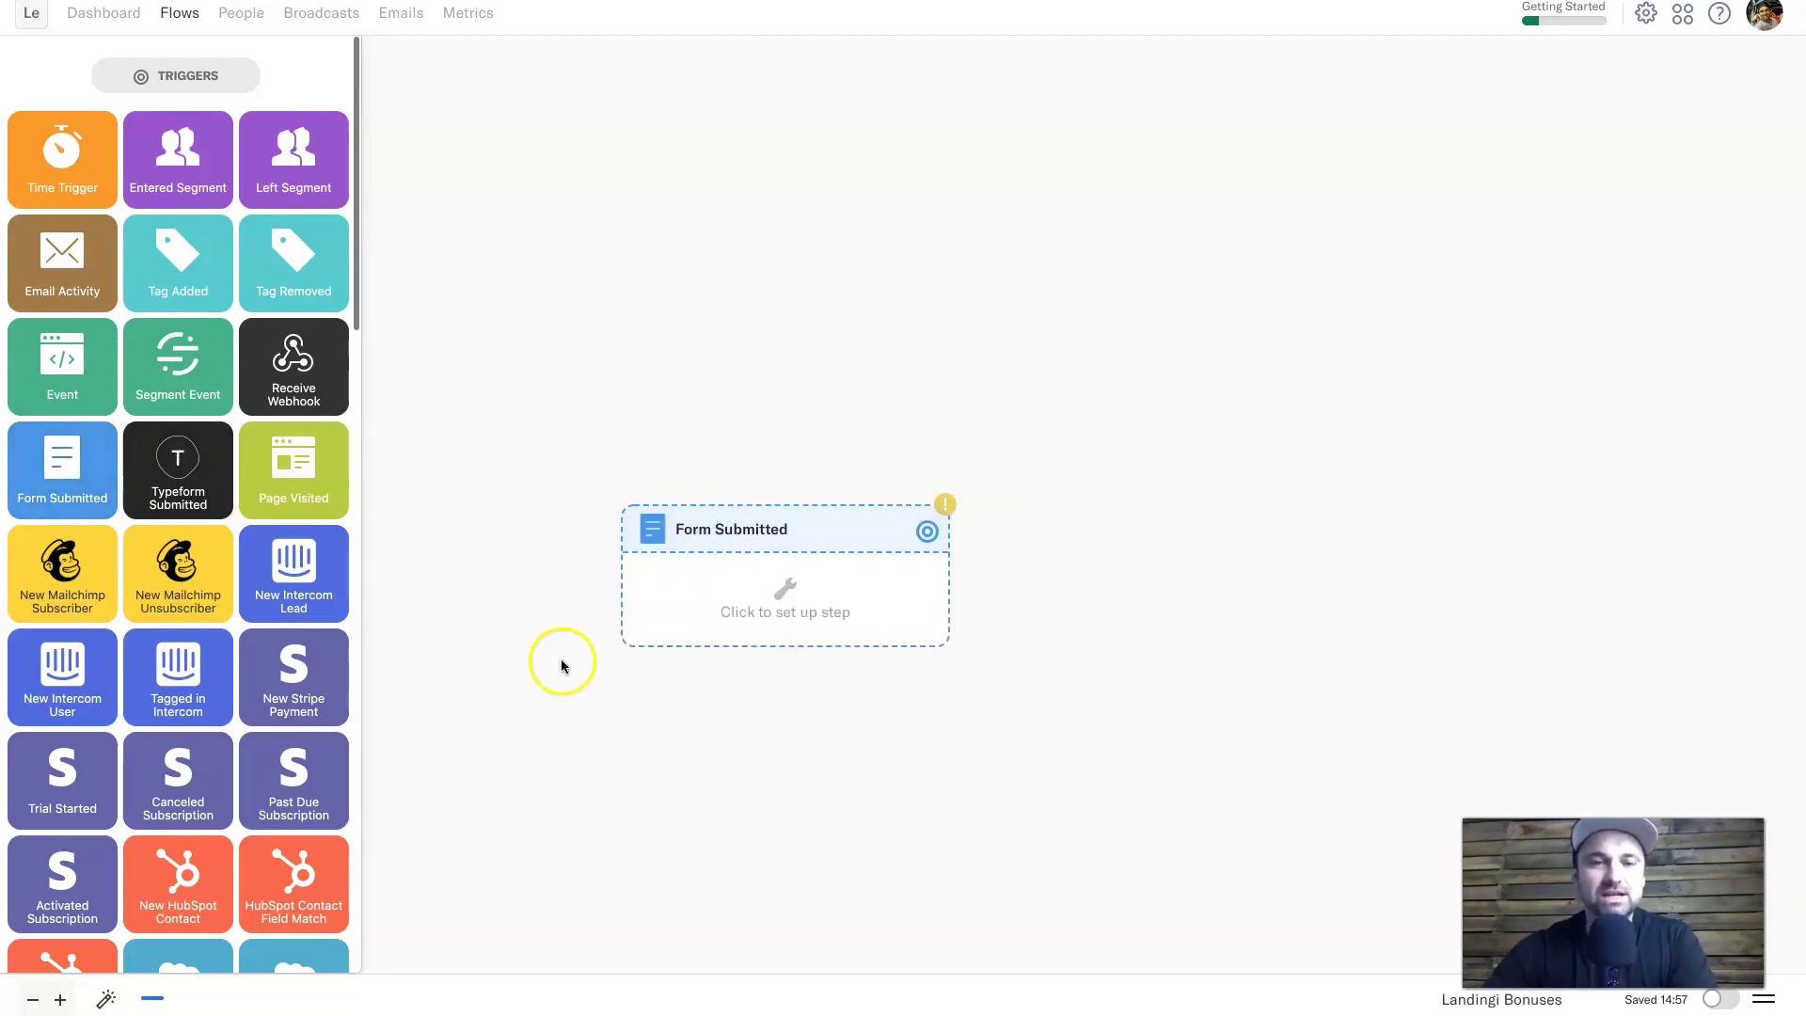
pyautogui.click(800, 622)
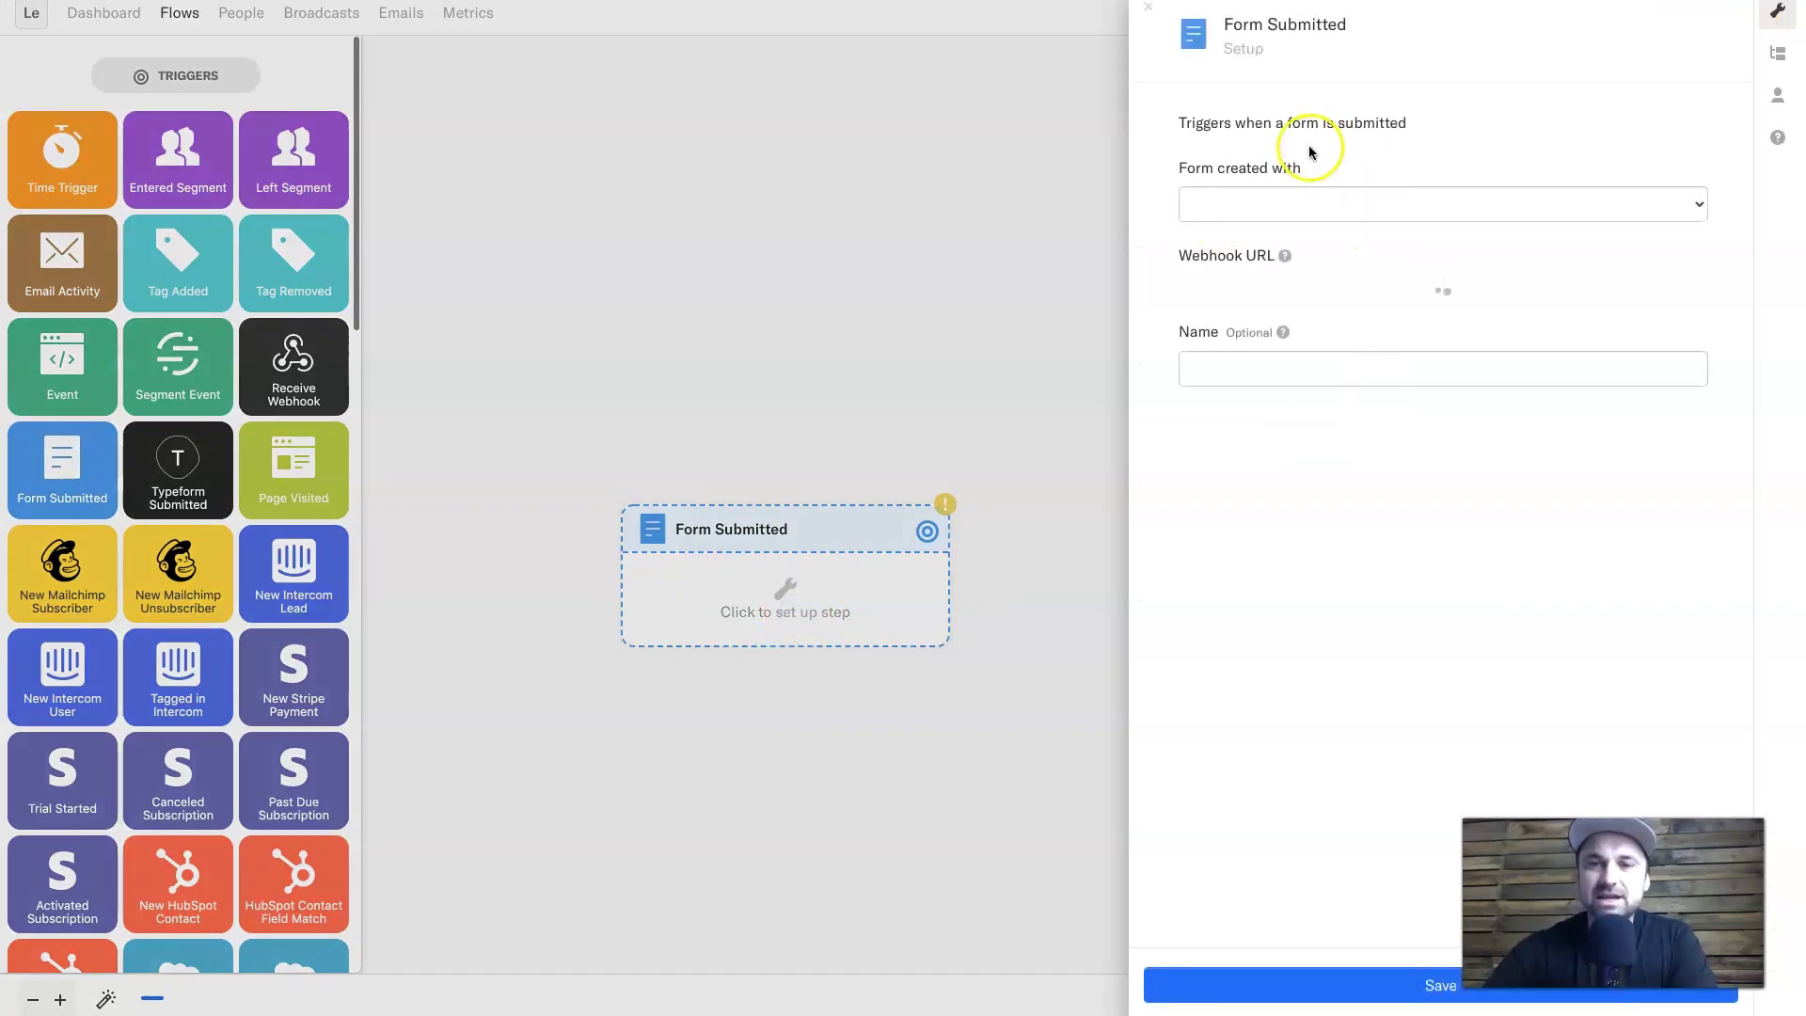
# Set the trigger's form provider to Elementor, name it 'Landingi Bonuses Tutorial', and save.
pyautogui.click(1697, 203)
pyautogui.click(1245, 185)
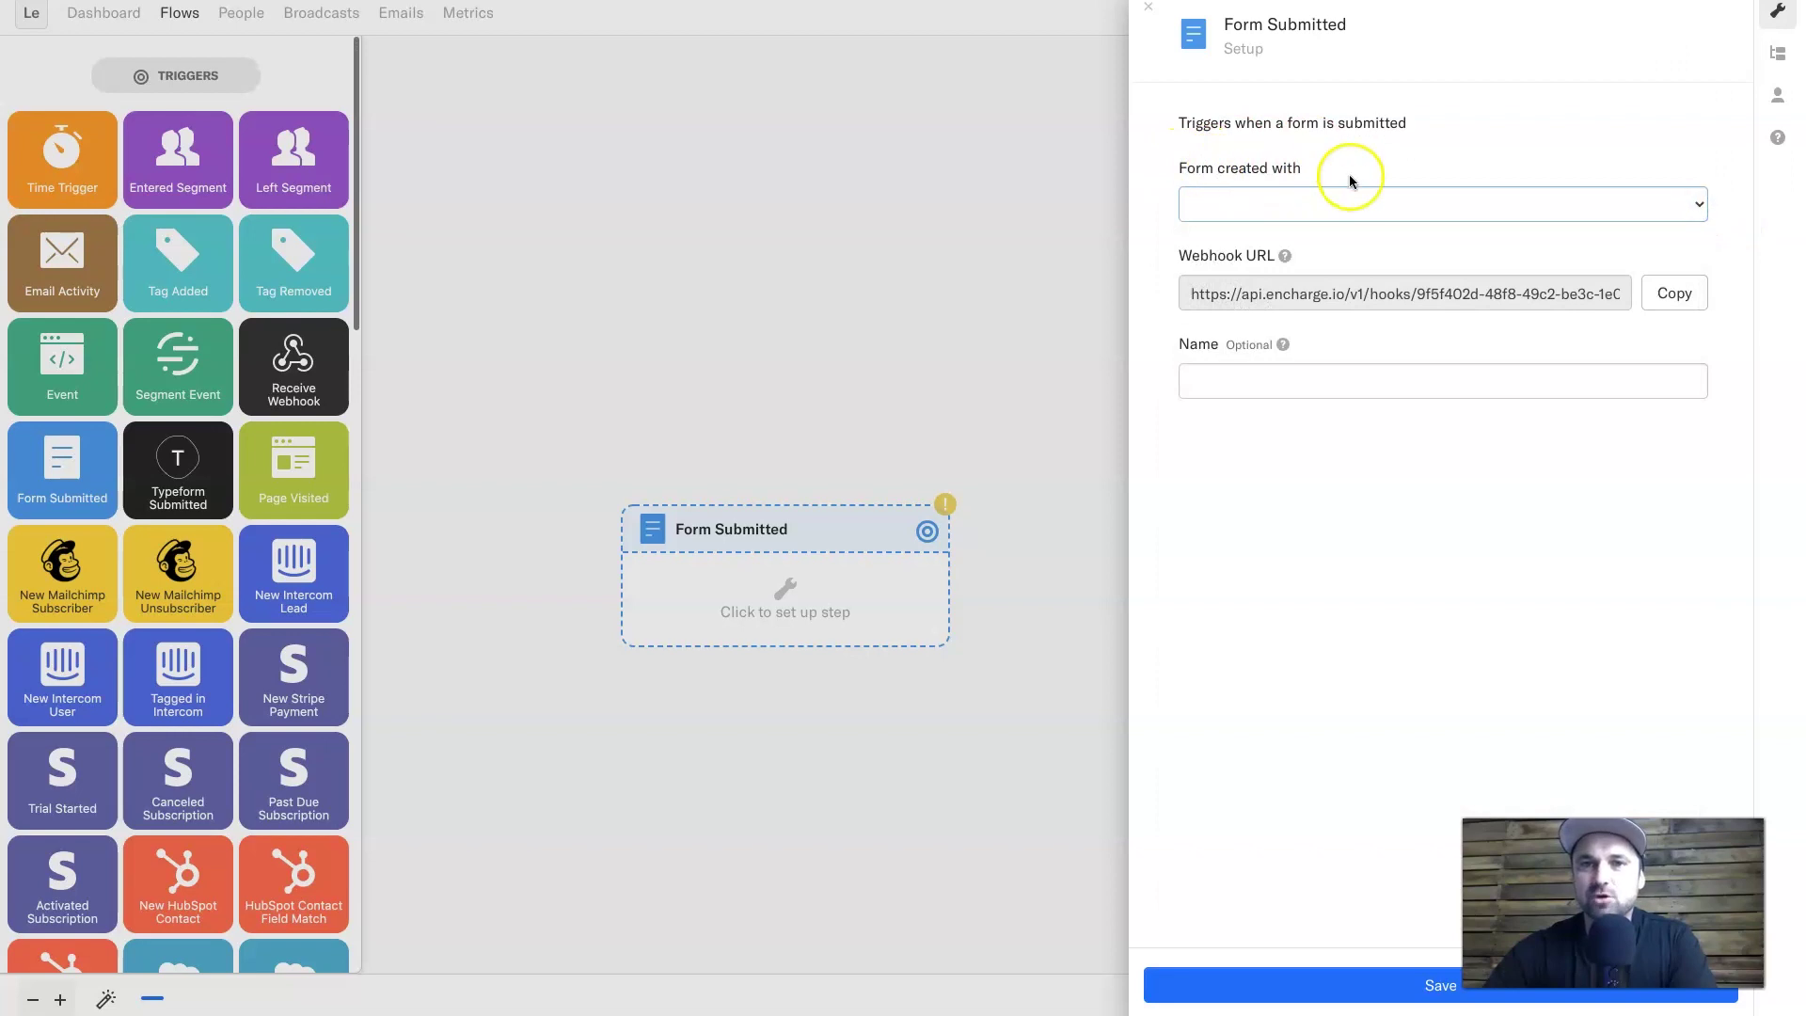
pyautogui.click(1699, 204)
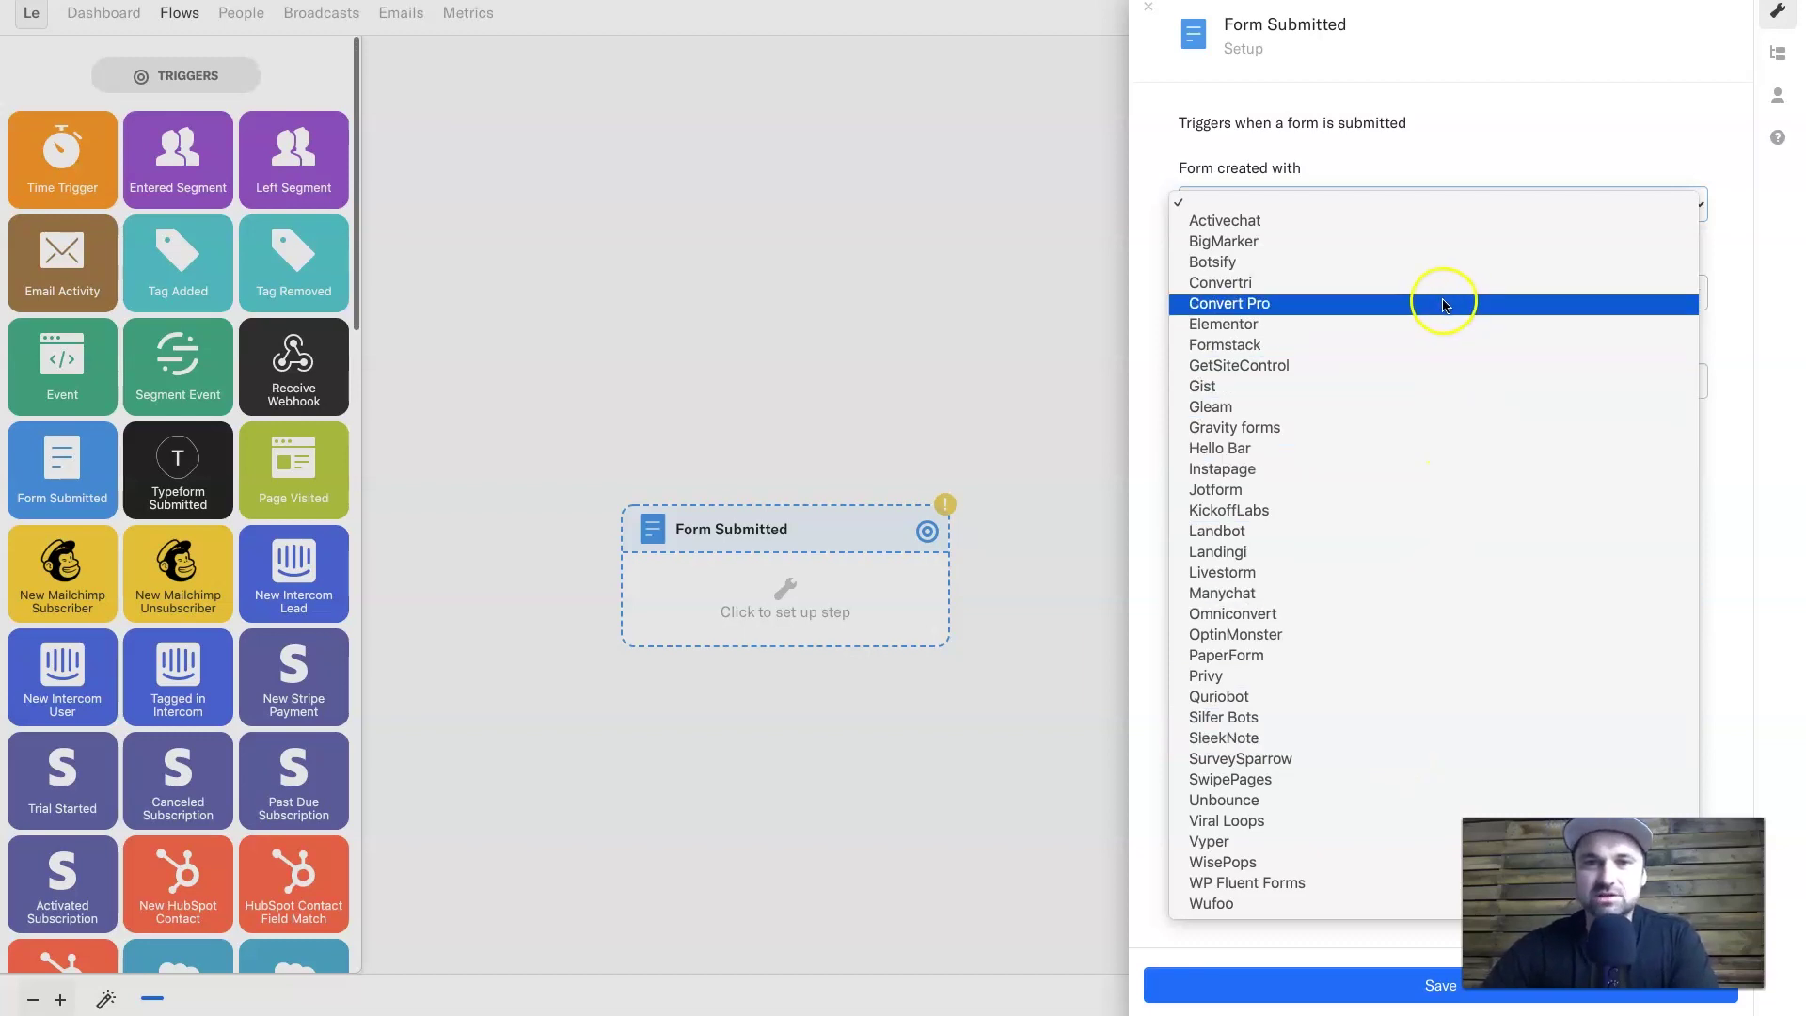
pyautogui.click(1425, 326)
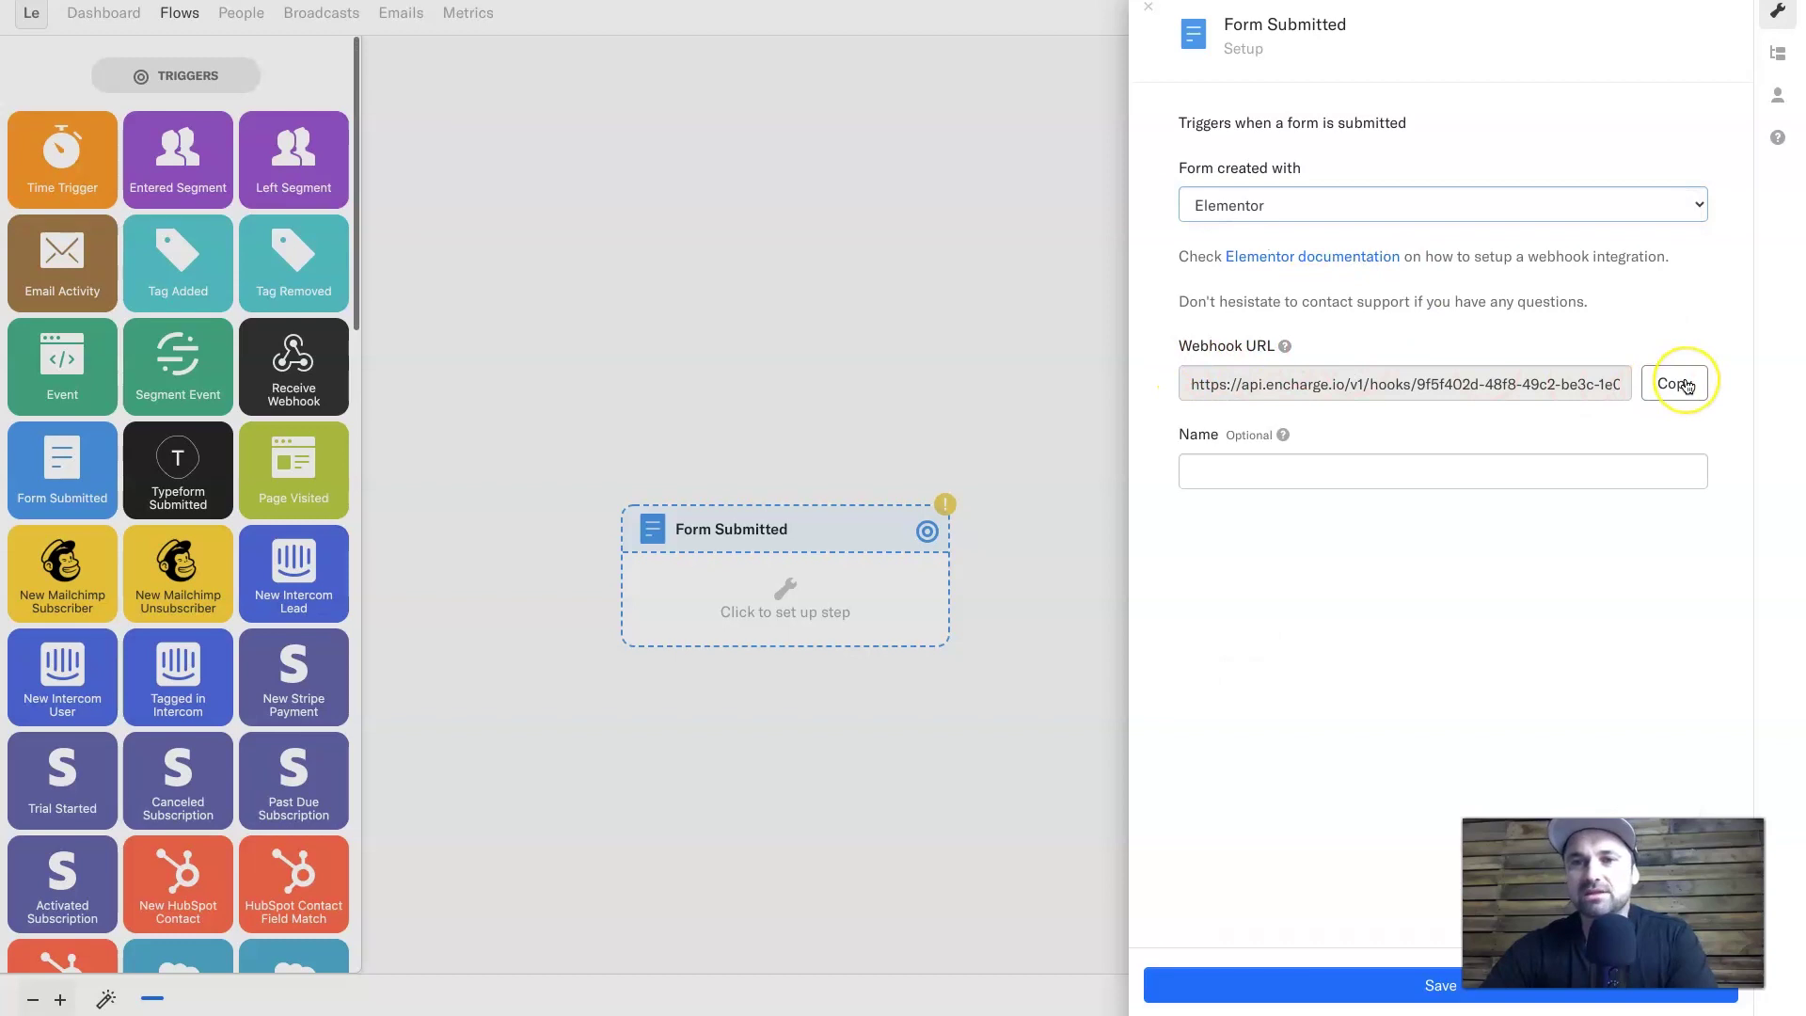
pyautogui.click(1341, 460)
pyautogui.write('Lnad')
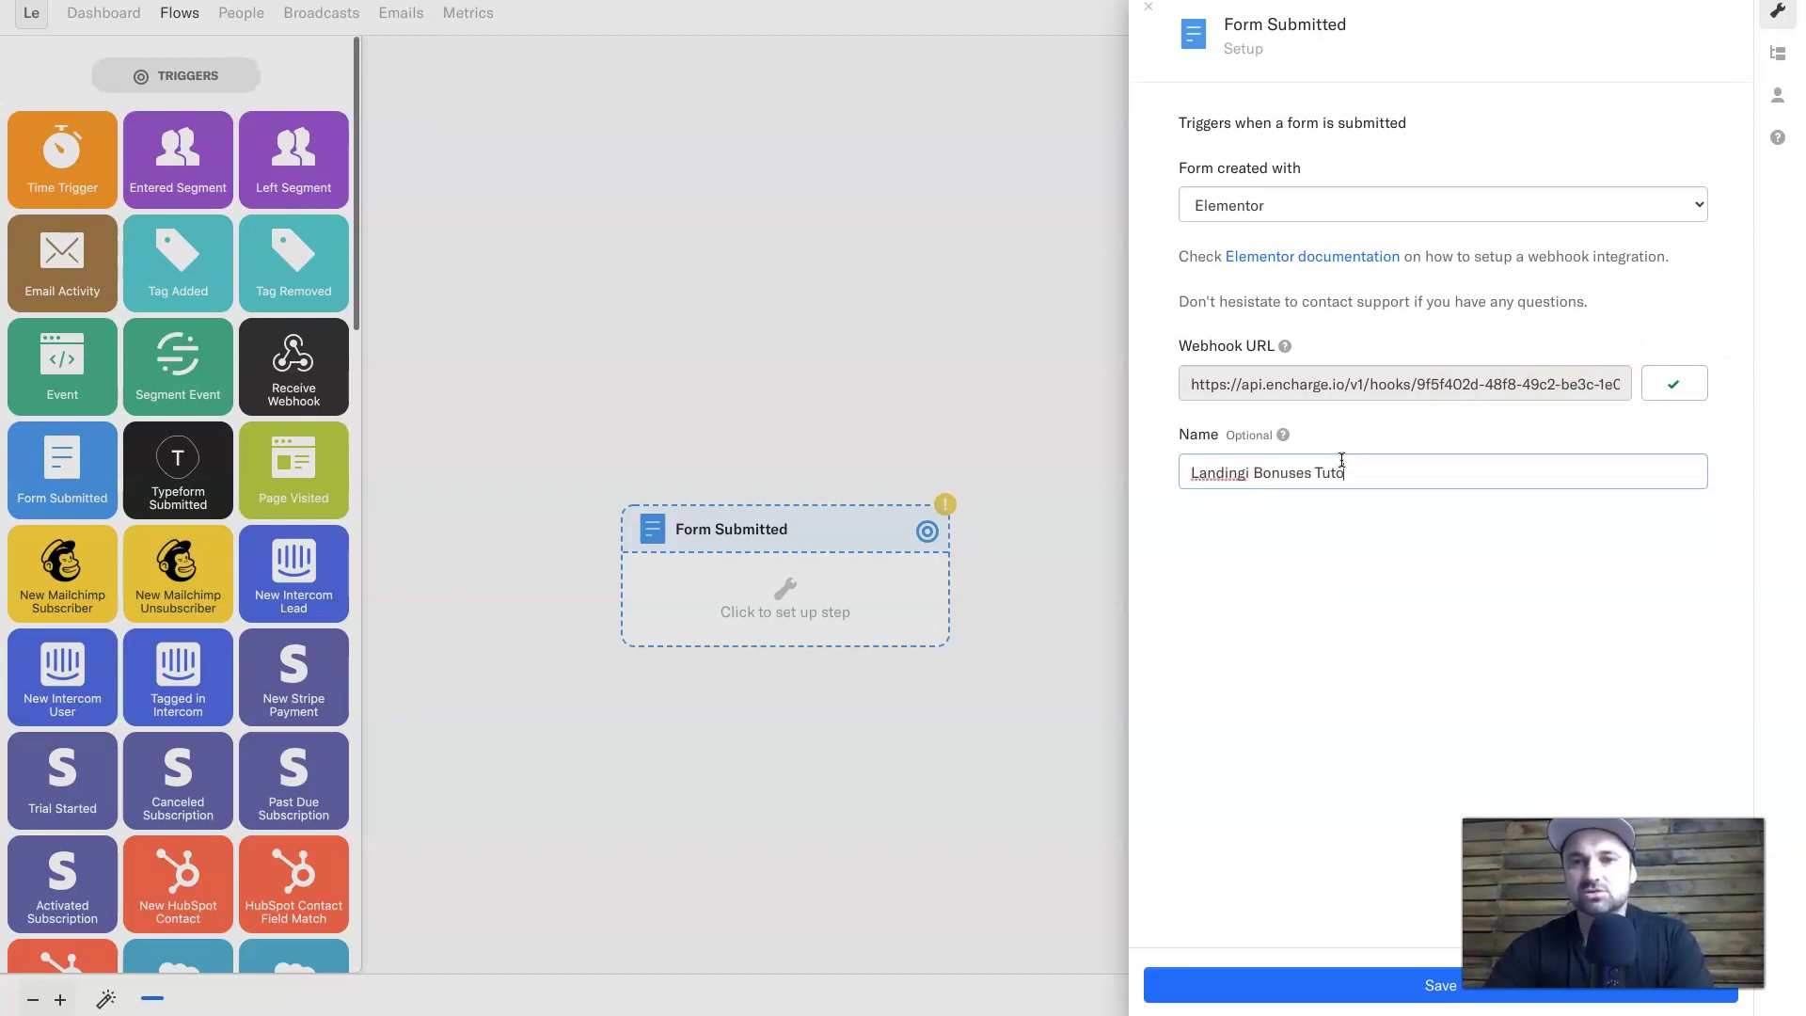
pyautogui.click(1249, 983)
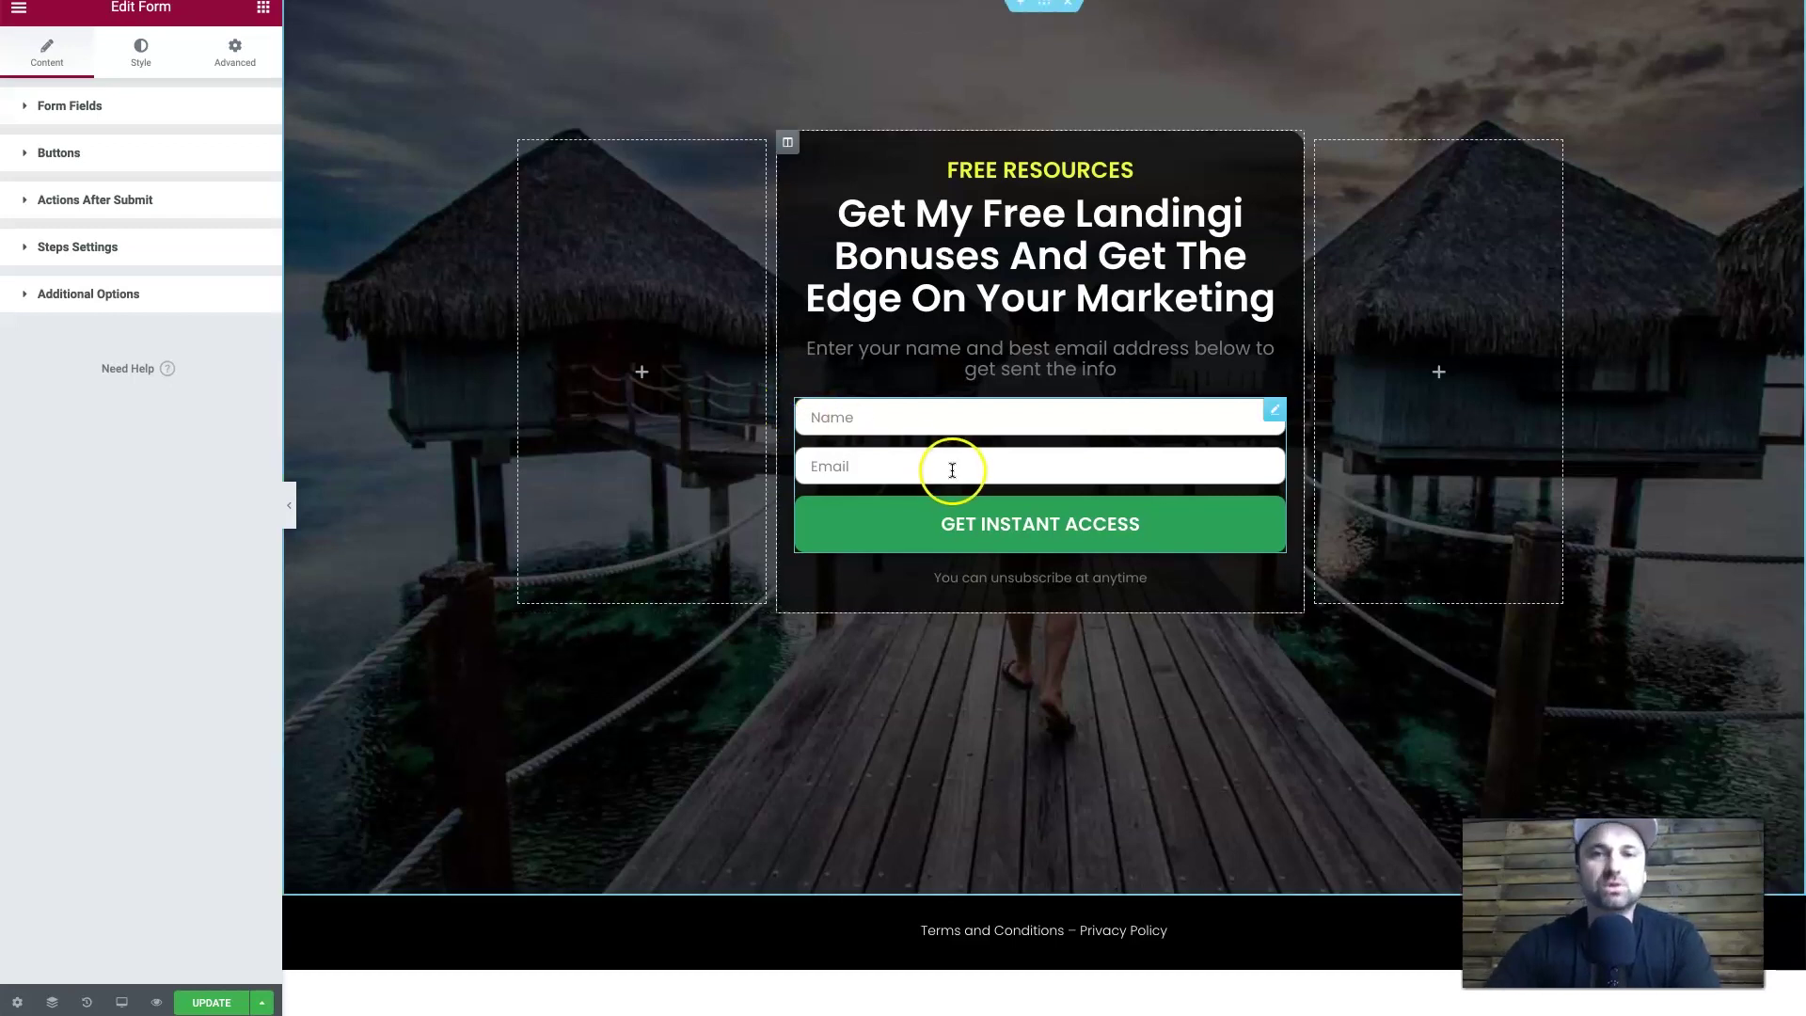
# Add a Webhook action under Actions After Submit in the opt-in form's settings.
pyautogui.rightClick(1012, 460)
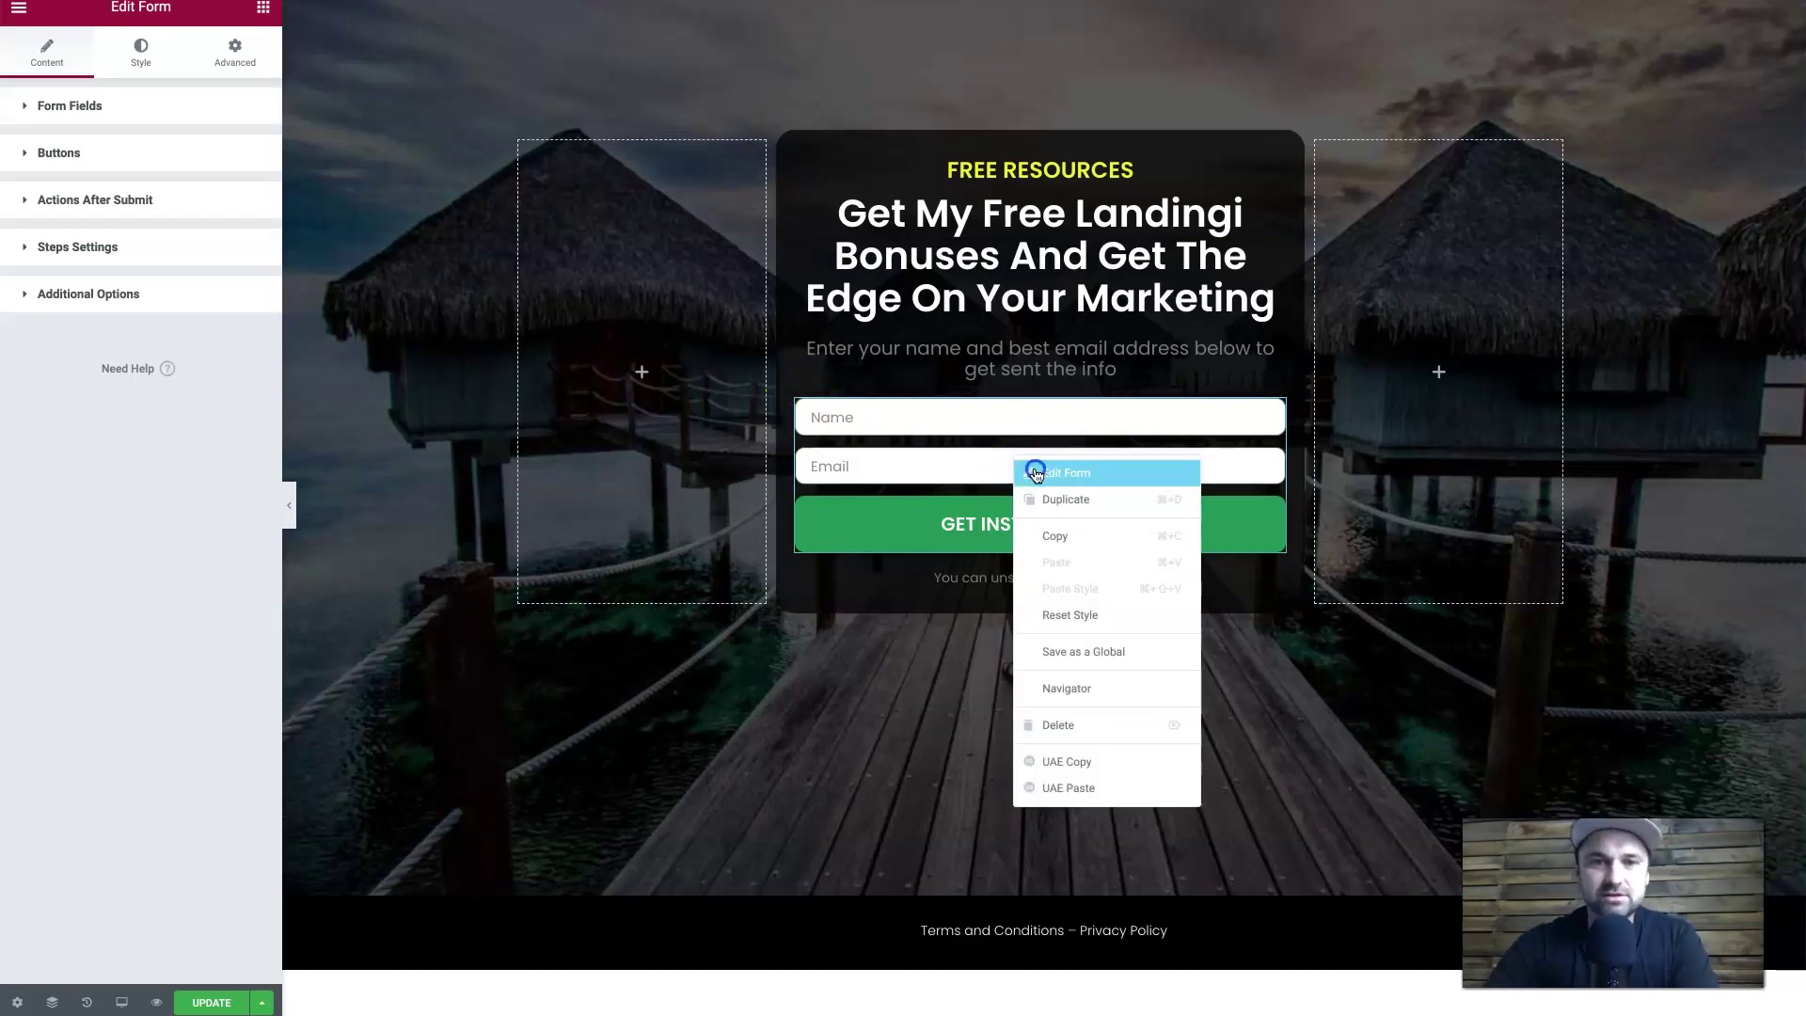
pyautogui.click(1036, 473)
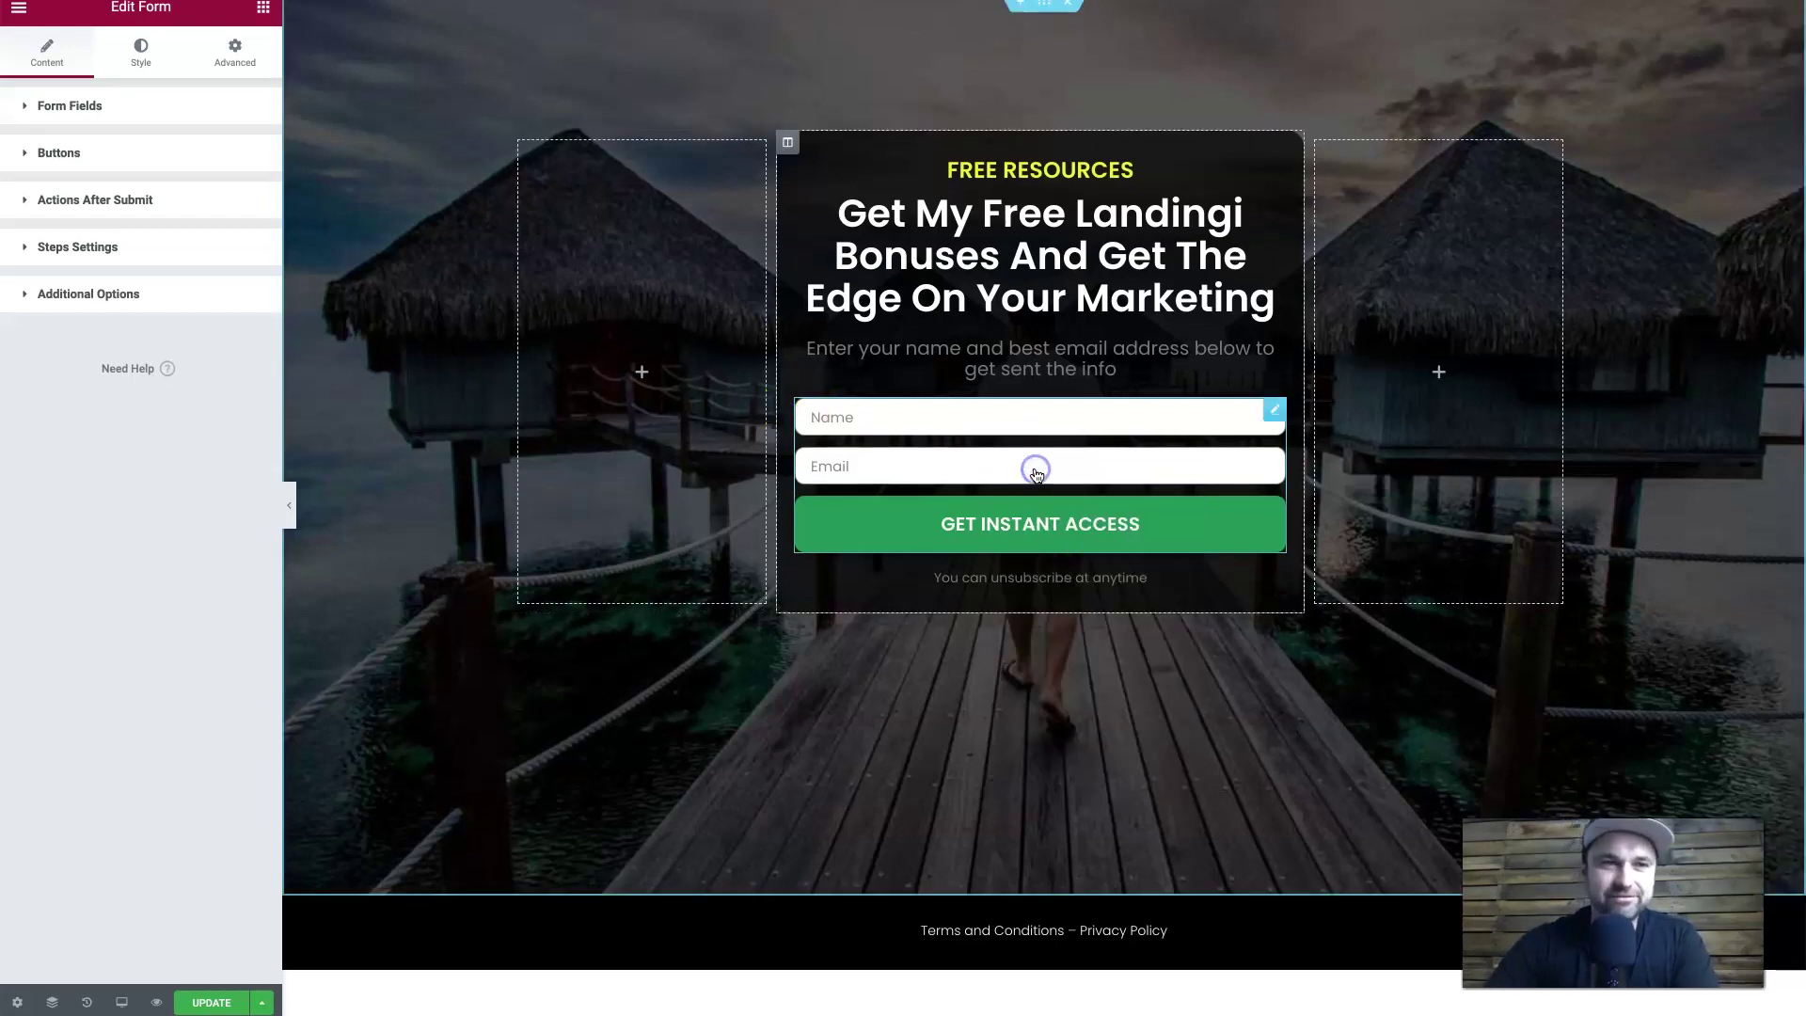
pyautogui.click(98, 200)
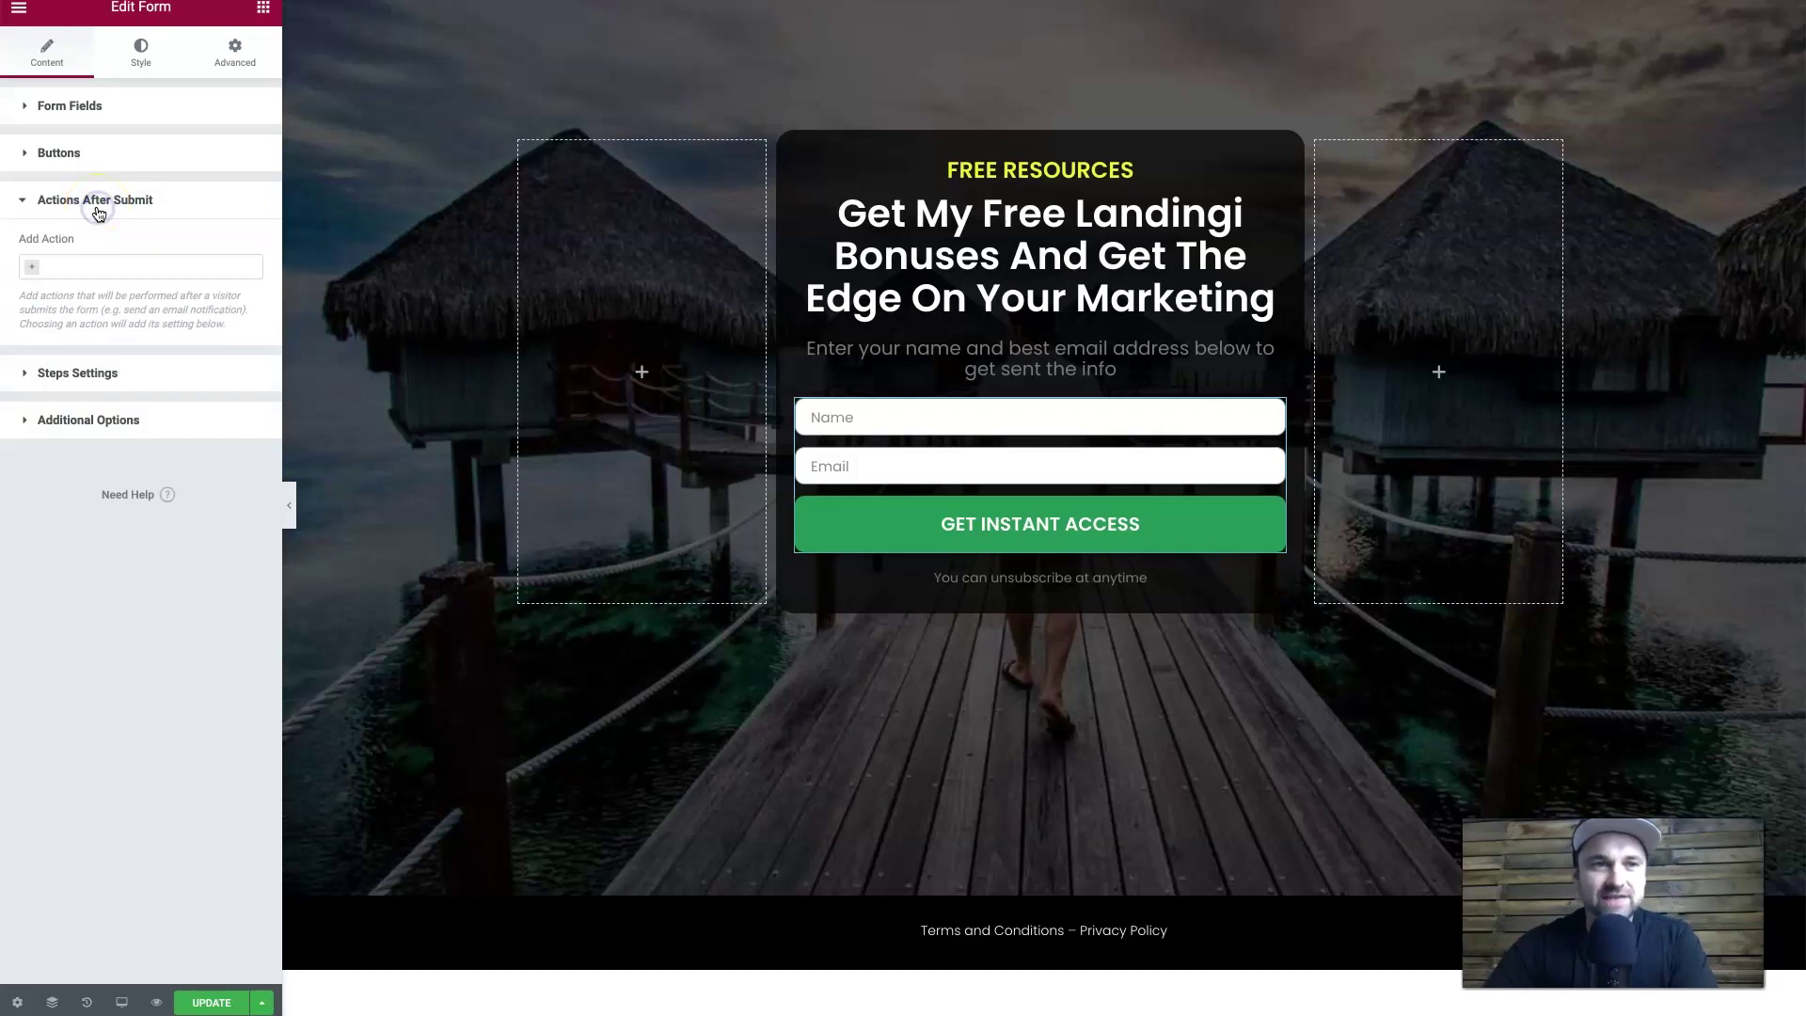
pyautogui.click(109, 266)
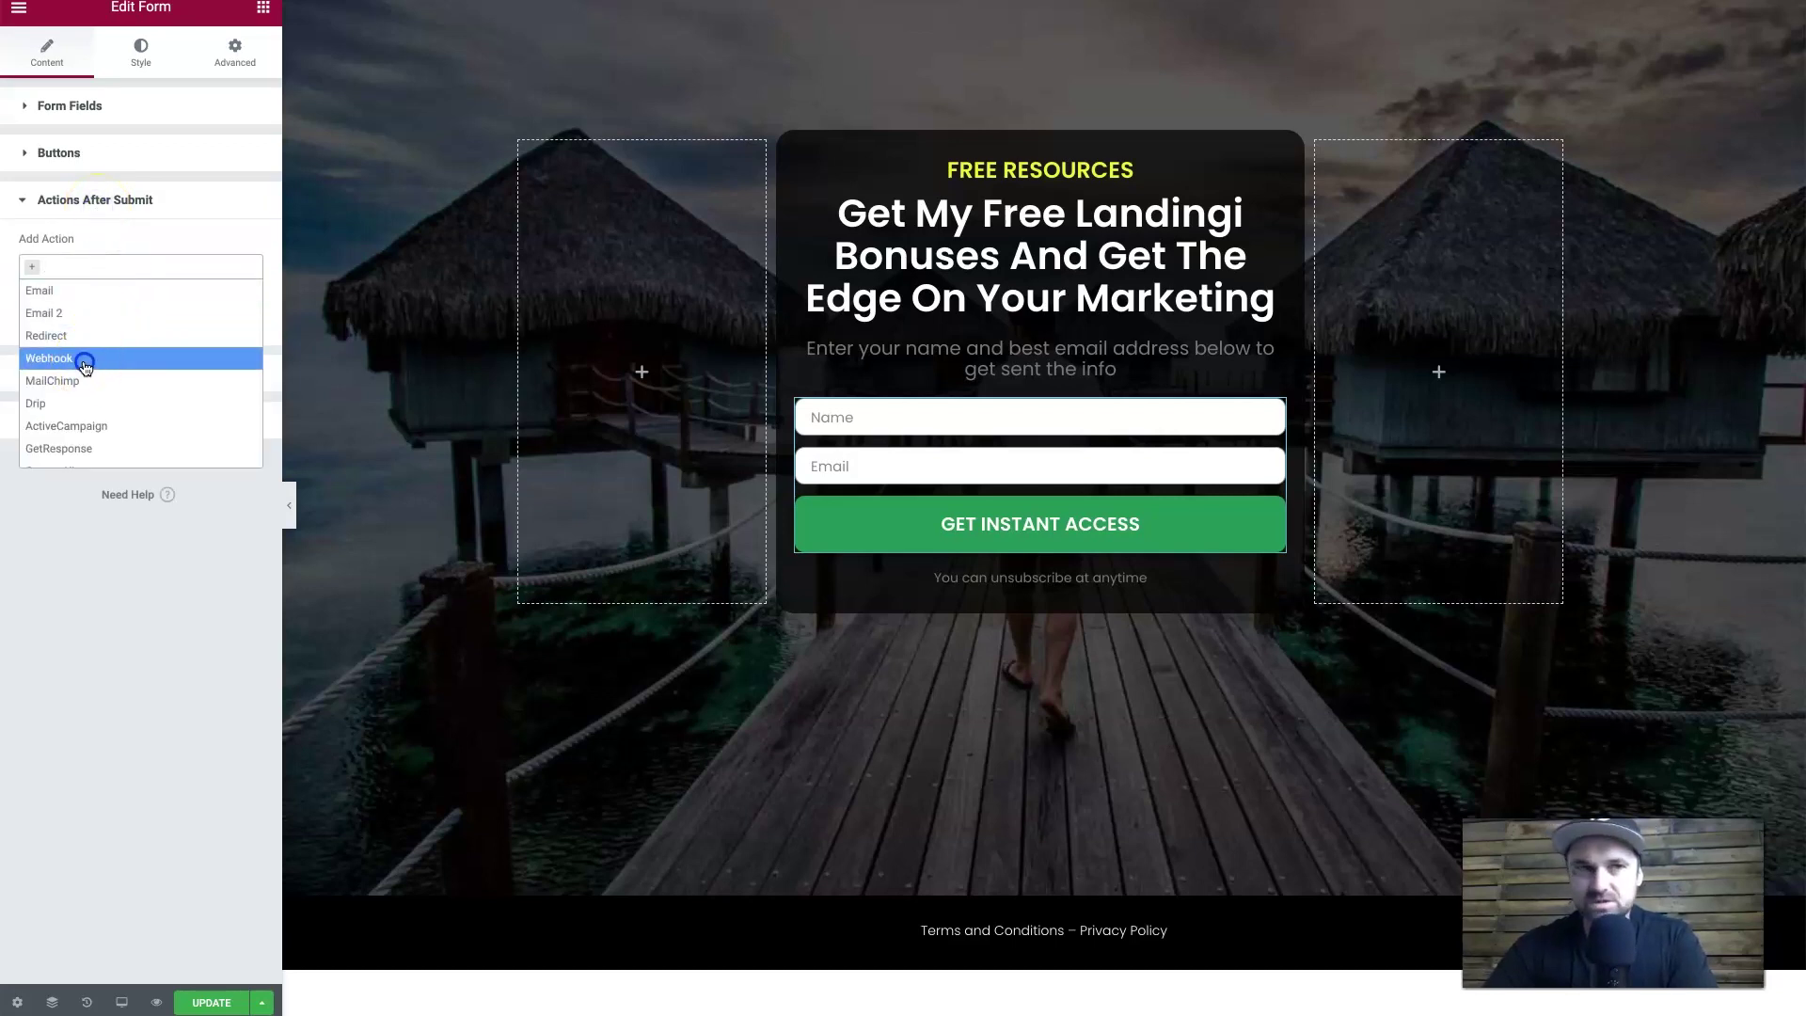
pyautogui.click(85, 365)
# Paste the Encharge webhook URL into the Webhook action, update the page, and preview it.
pyautogui.click(90, 367)
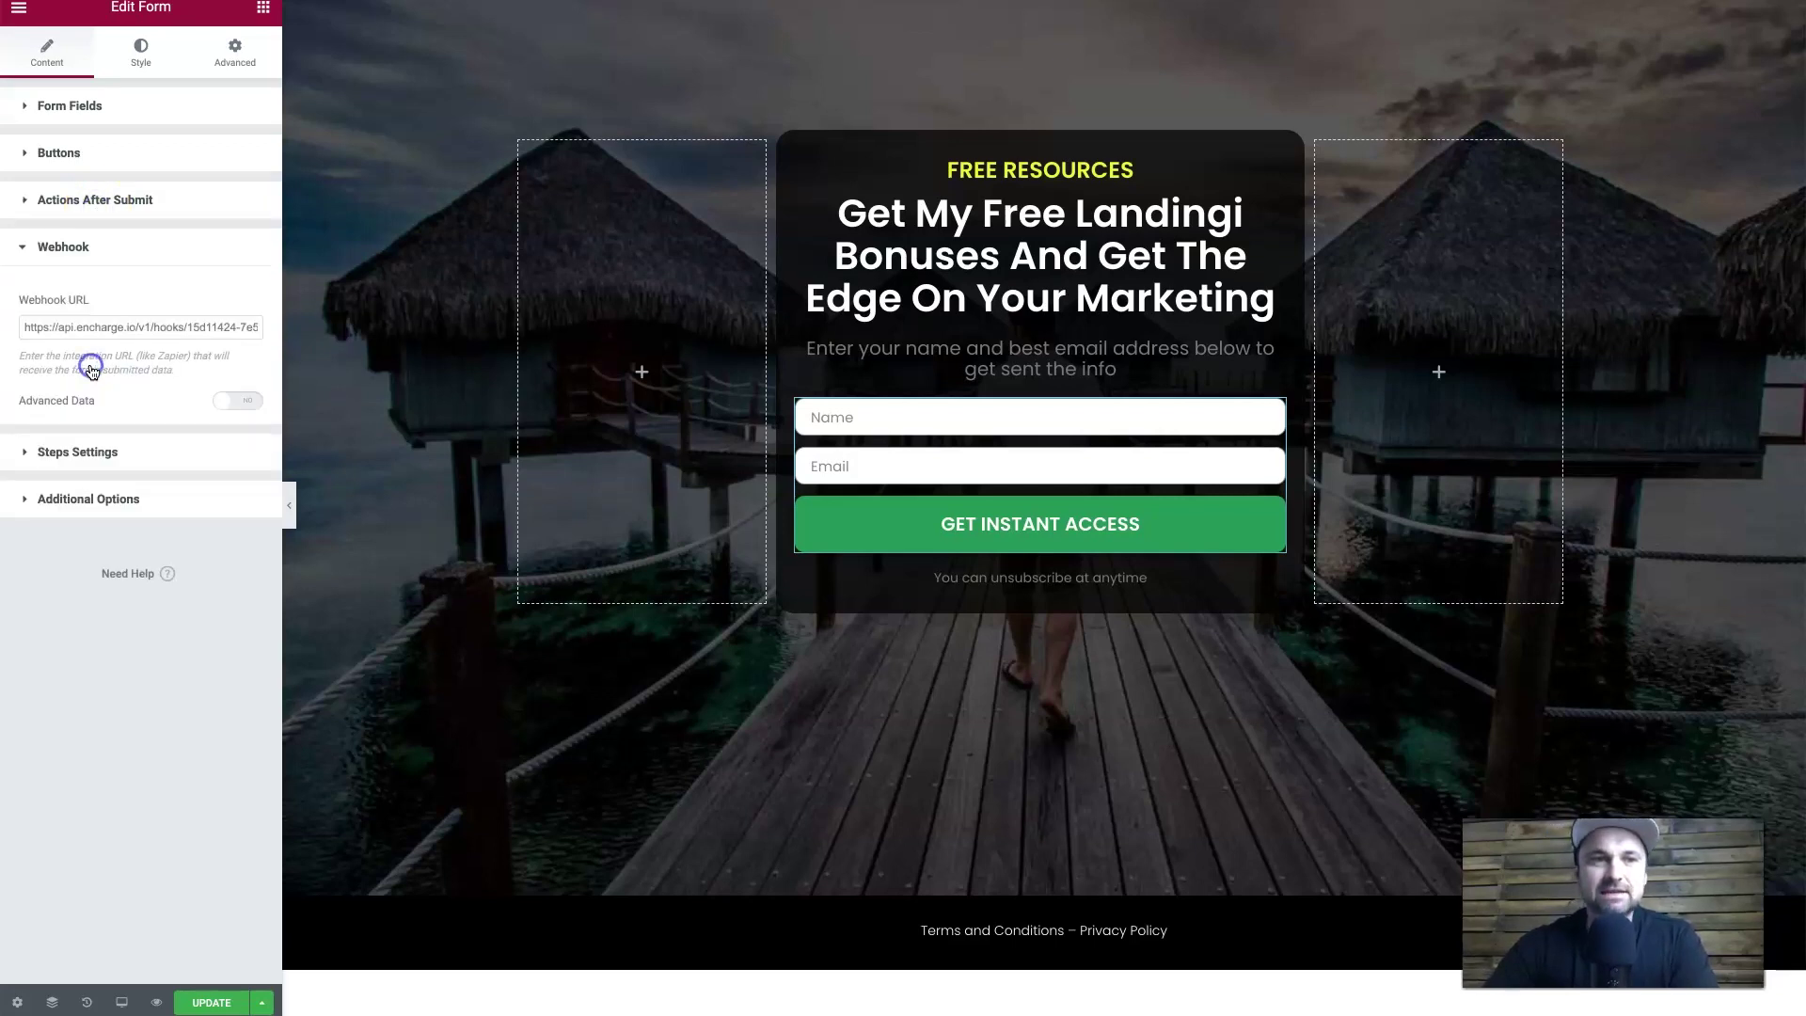
pyautogui.tripleClick(123, 325)
pyautogui.hotkey('ctrl', 'v')
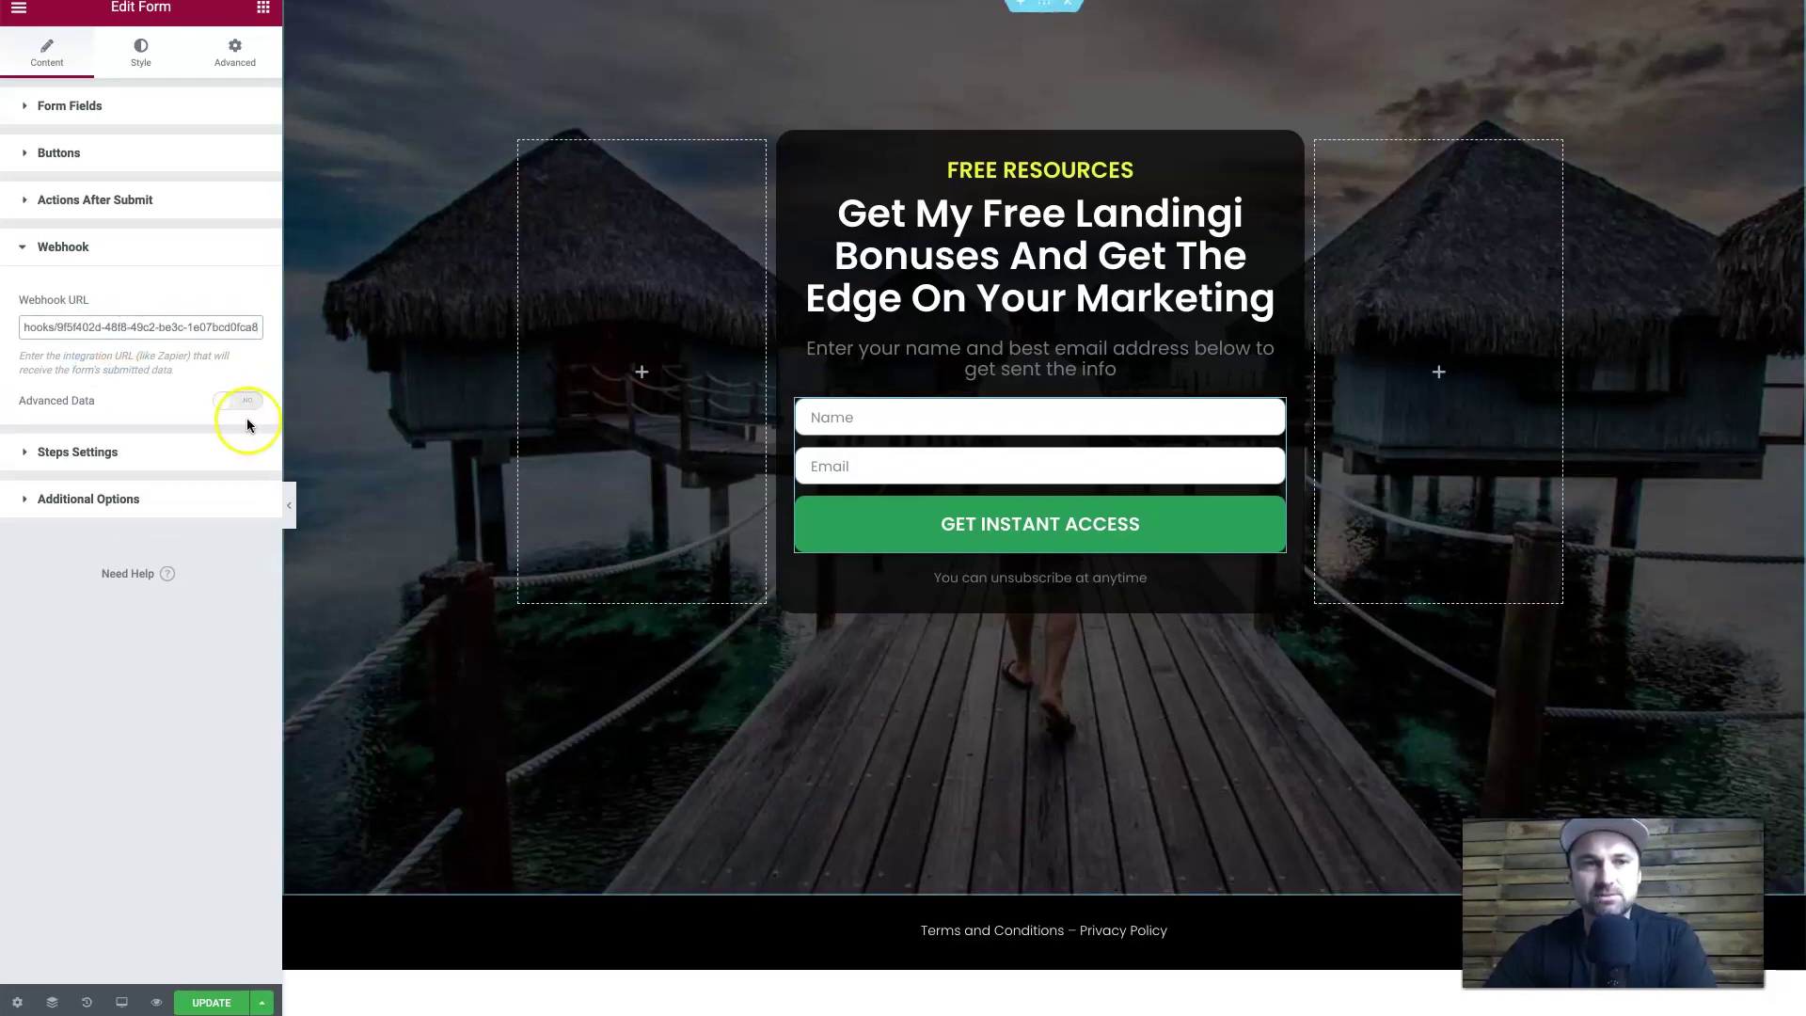
pyautogui.click(197, 1001)
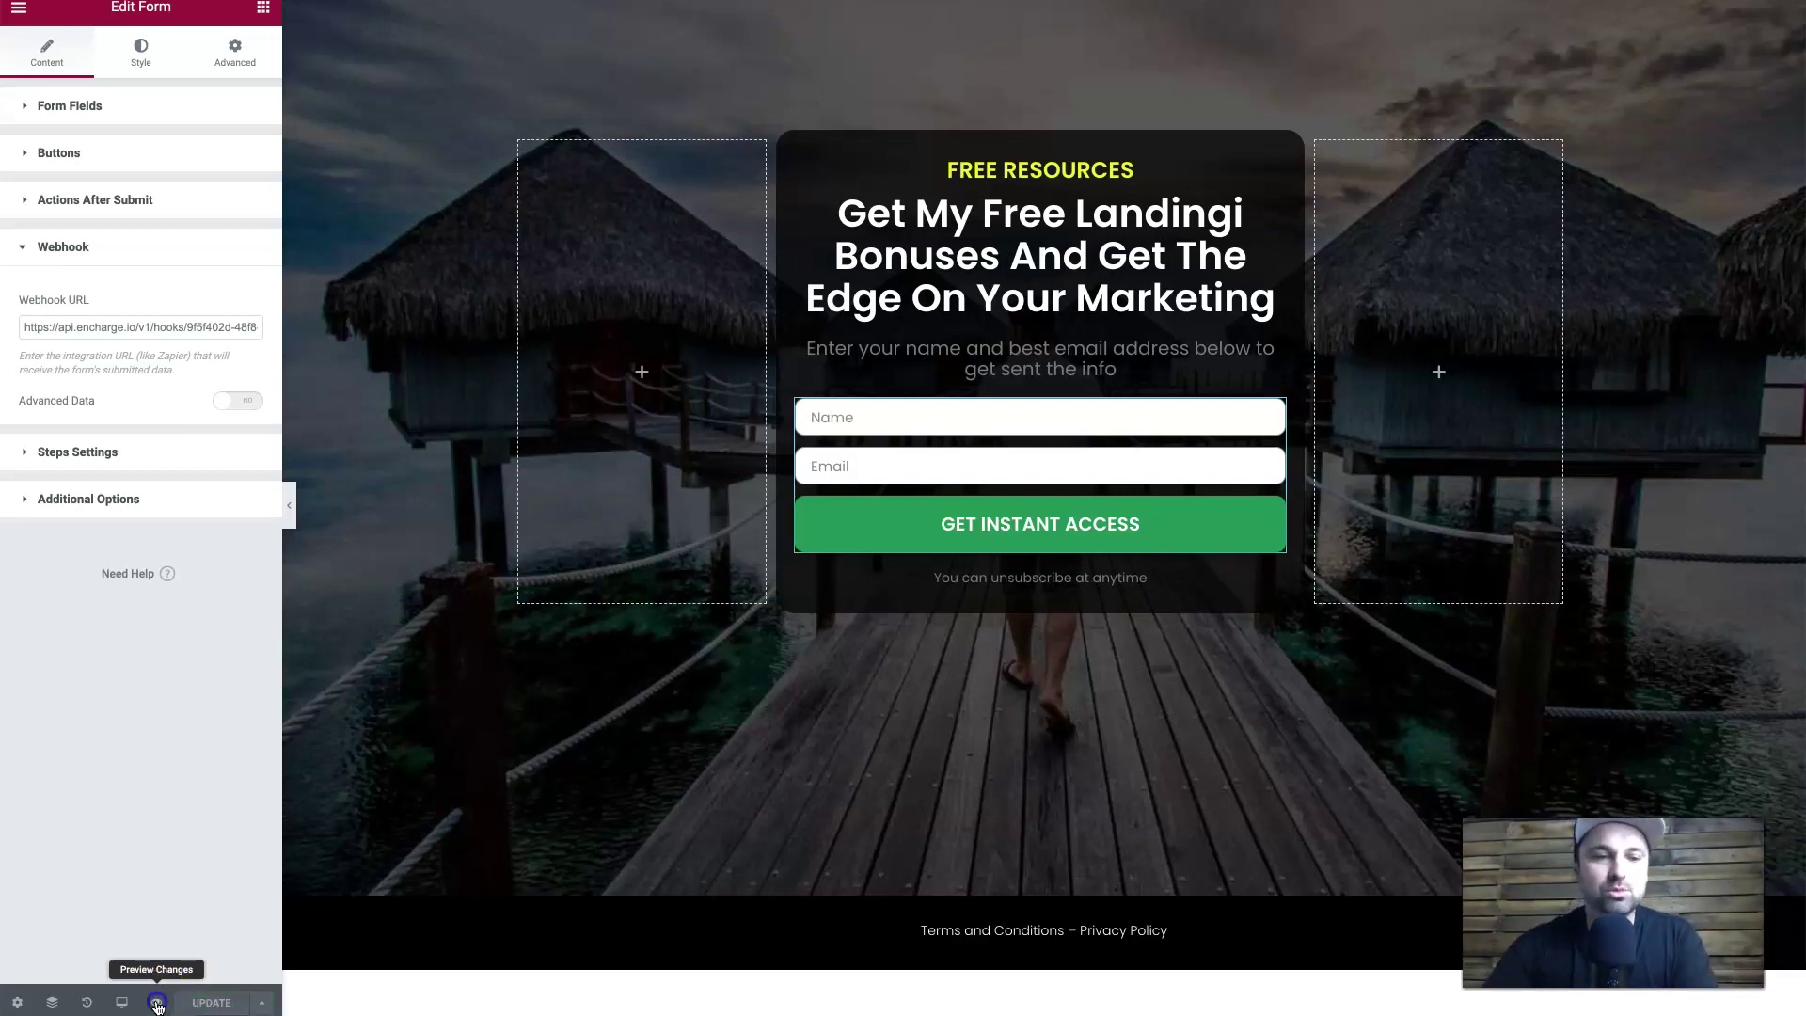
pyautogui.click(157, 1003)
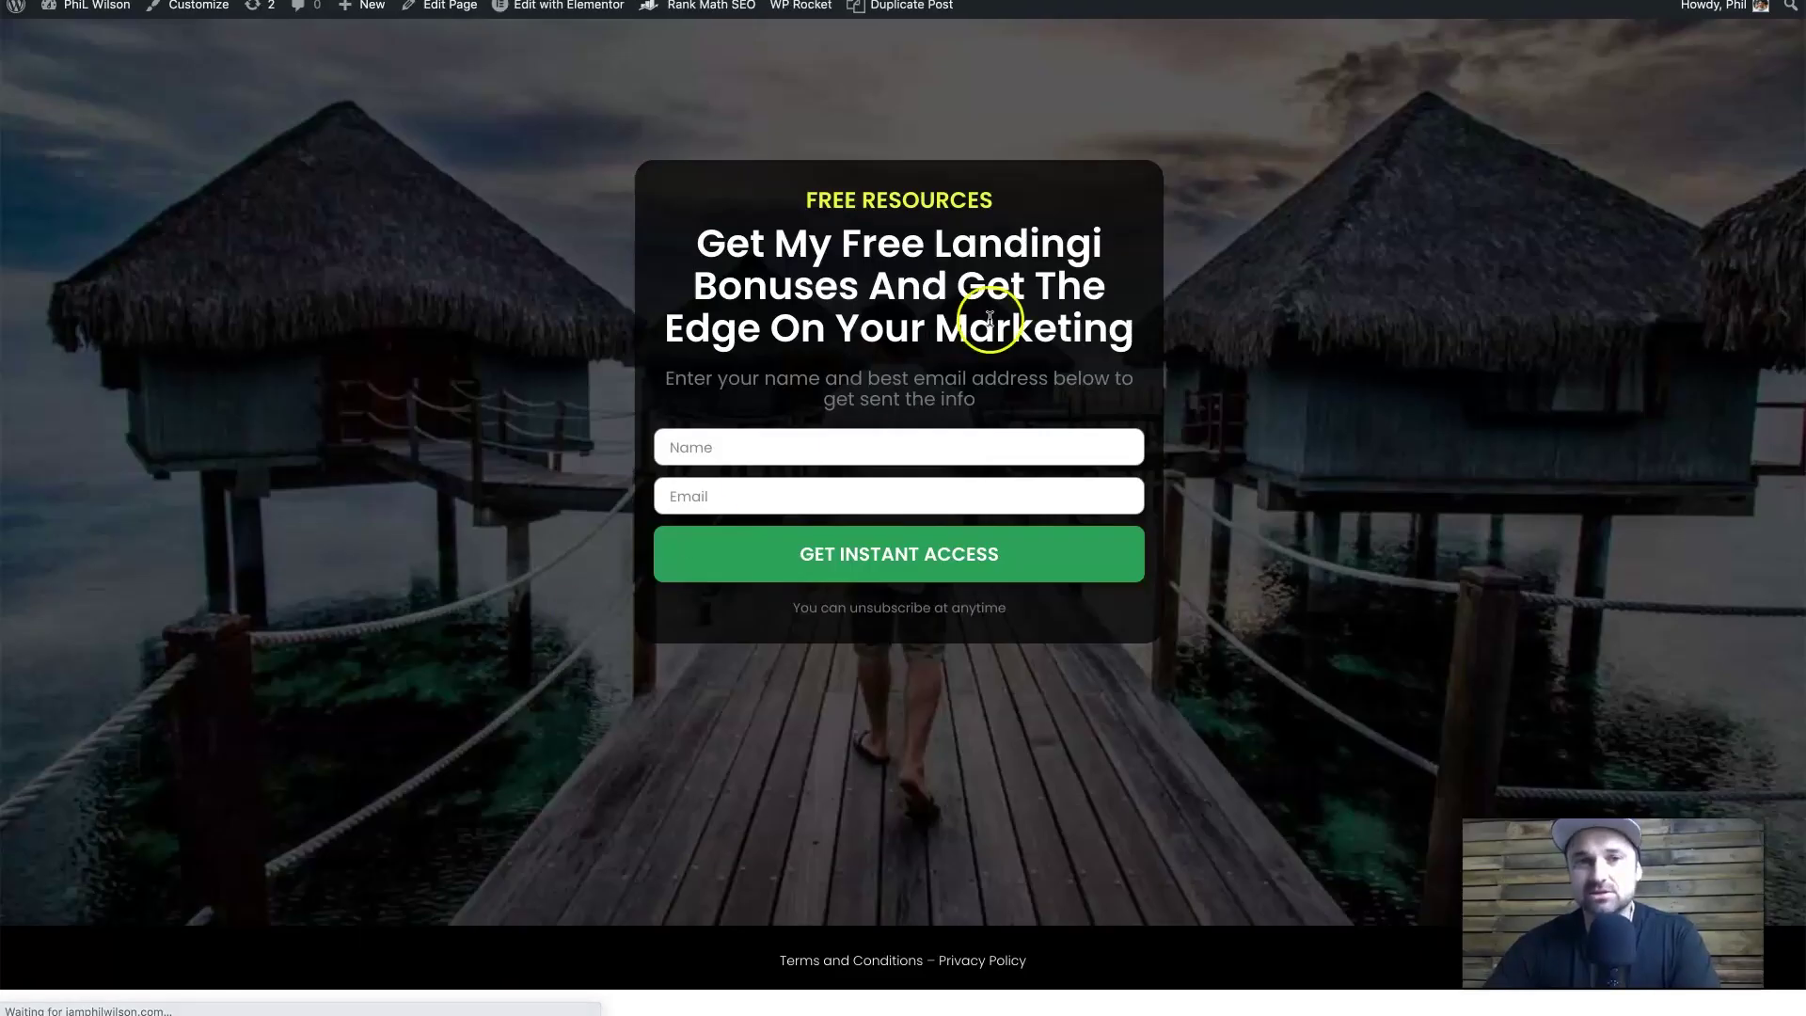
# Submit a test sign-up on the landing page form with a name and email address.
pyautogui.click(858, 442)
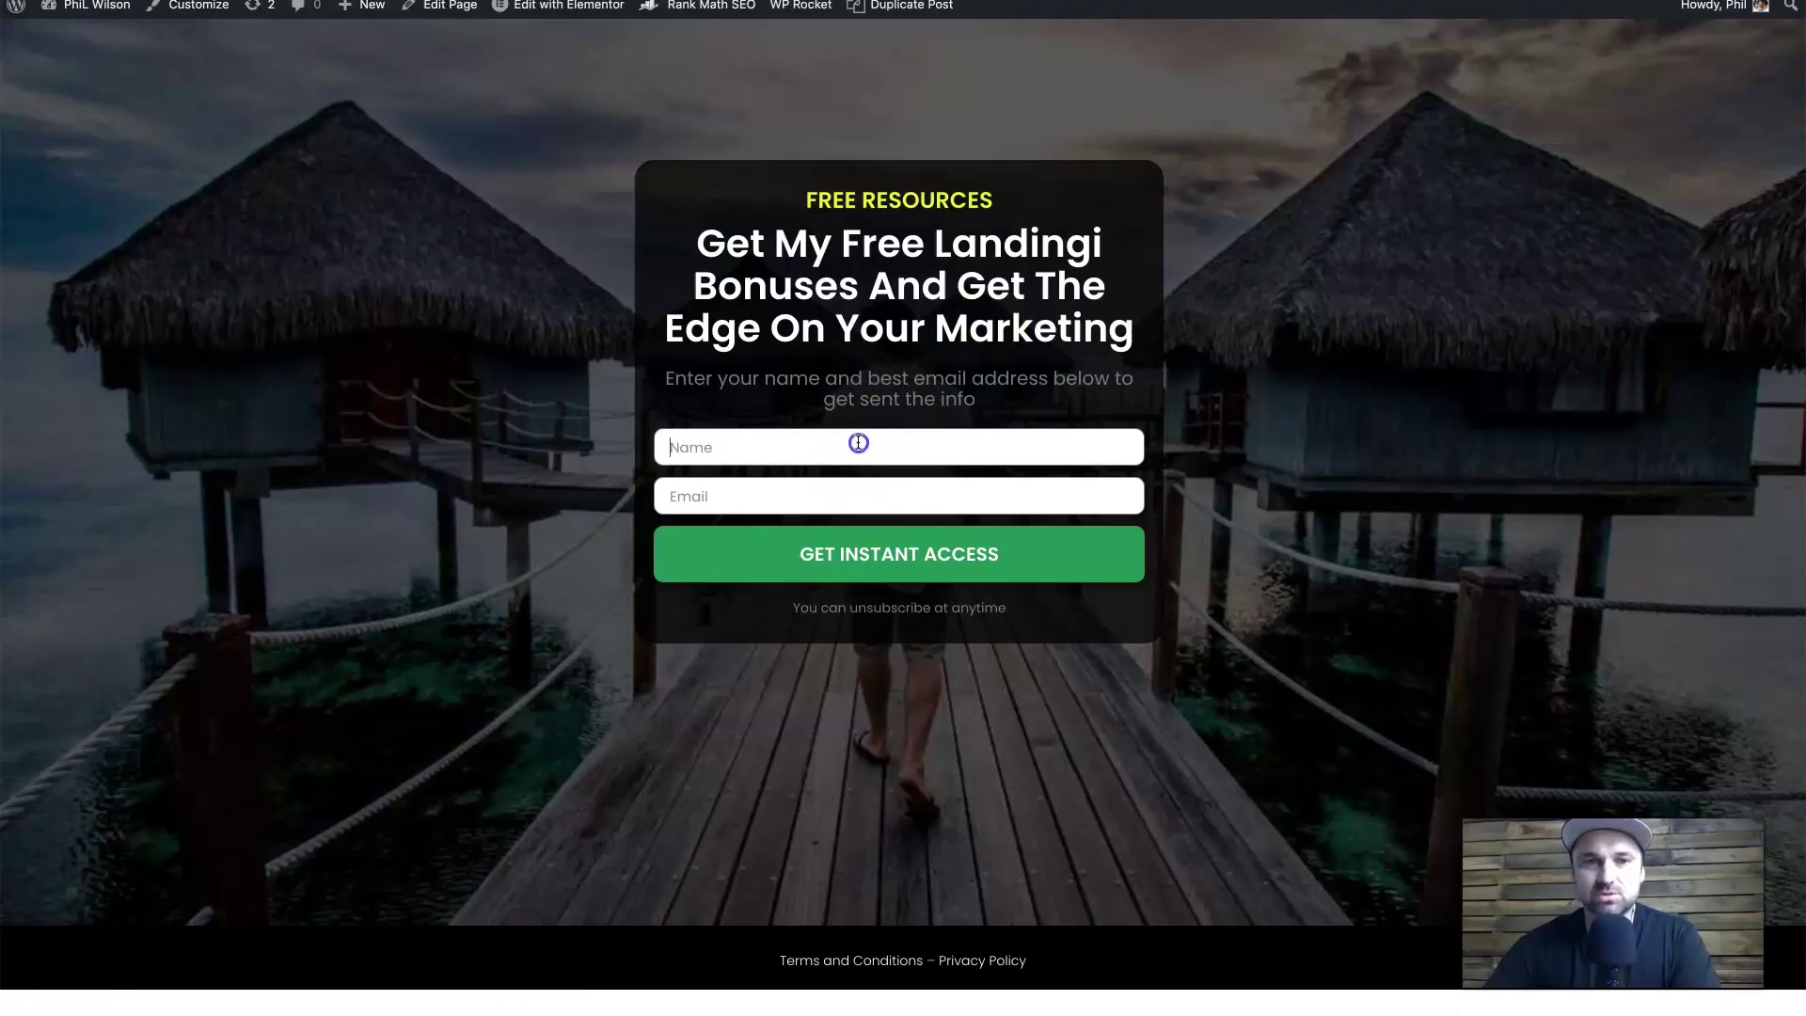
pyautogui.press('Tab')
pyautogui.write('W')
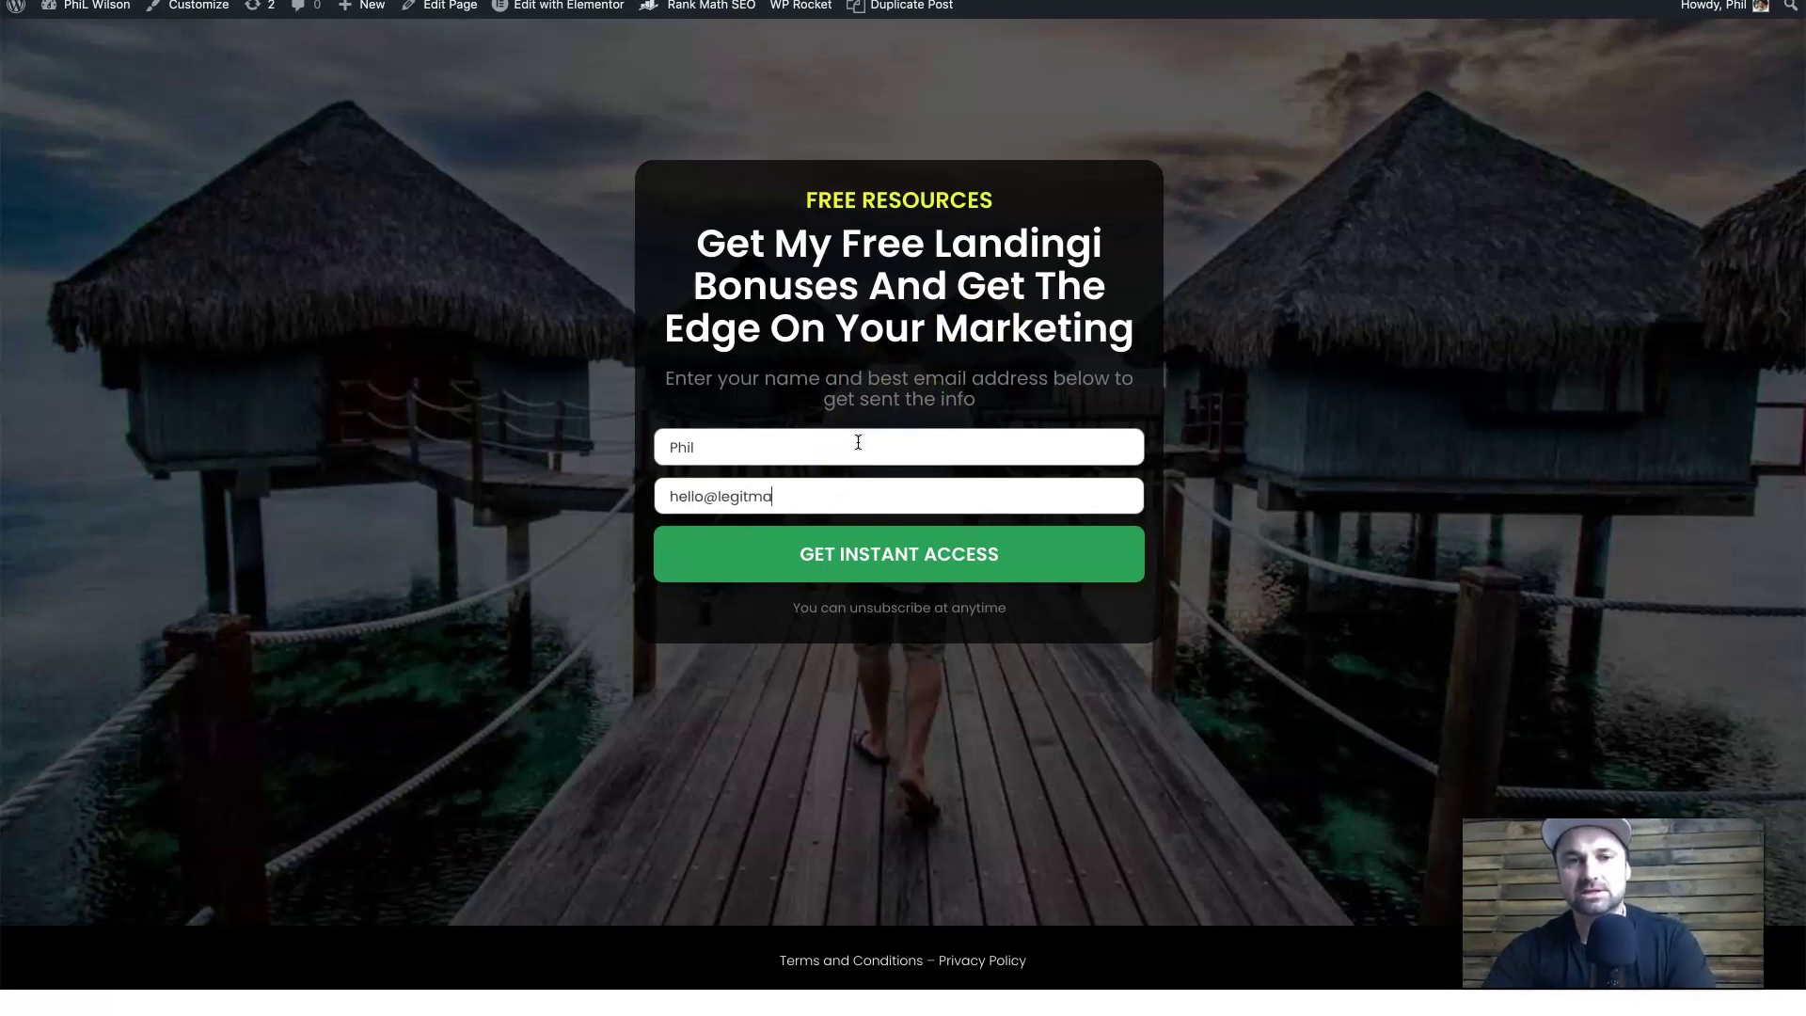
pyautogui.write('com')
pyautogui.click(968, 547)
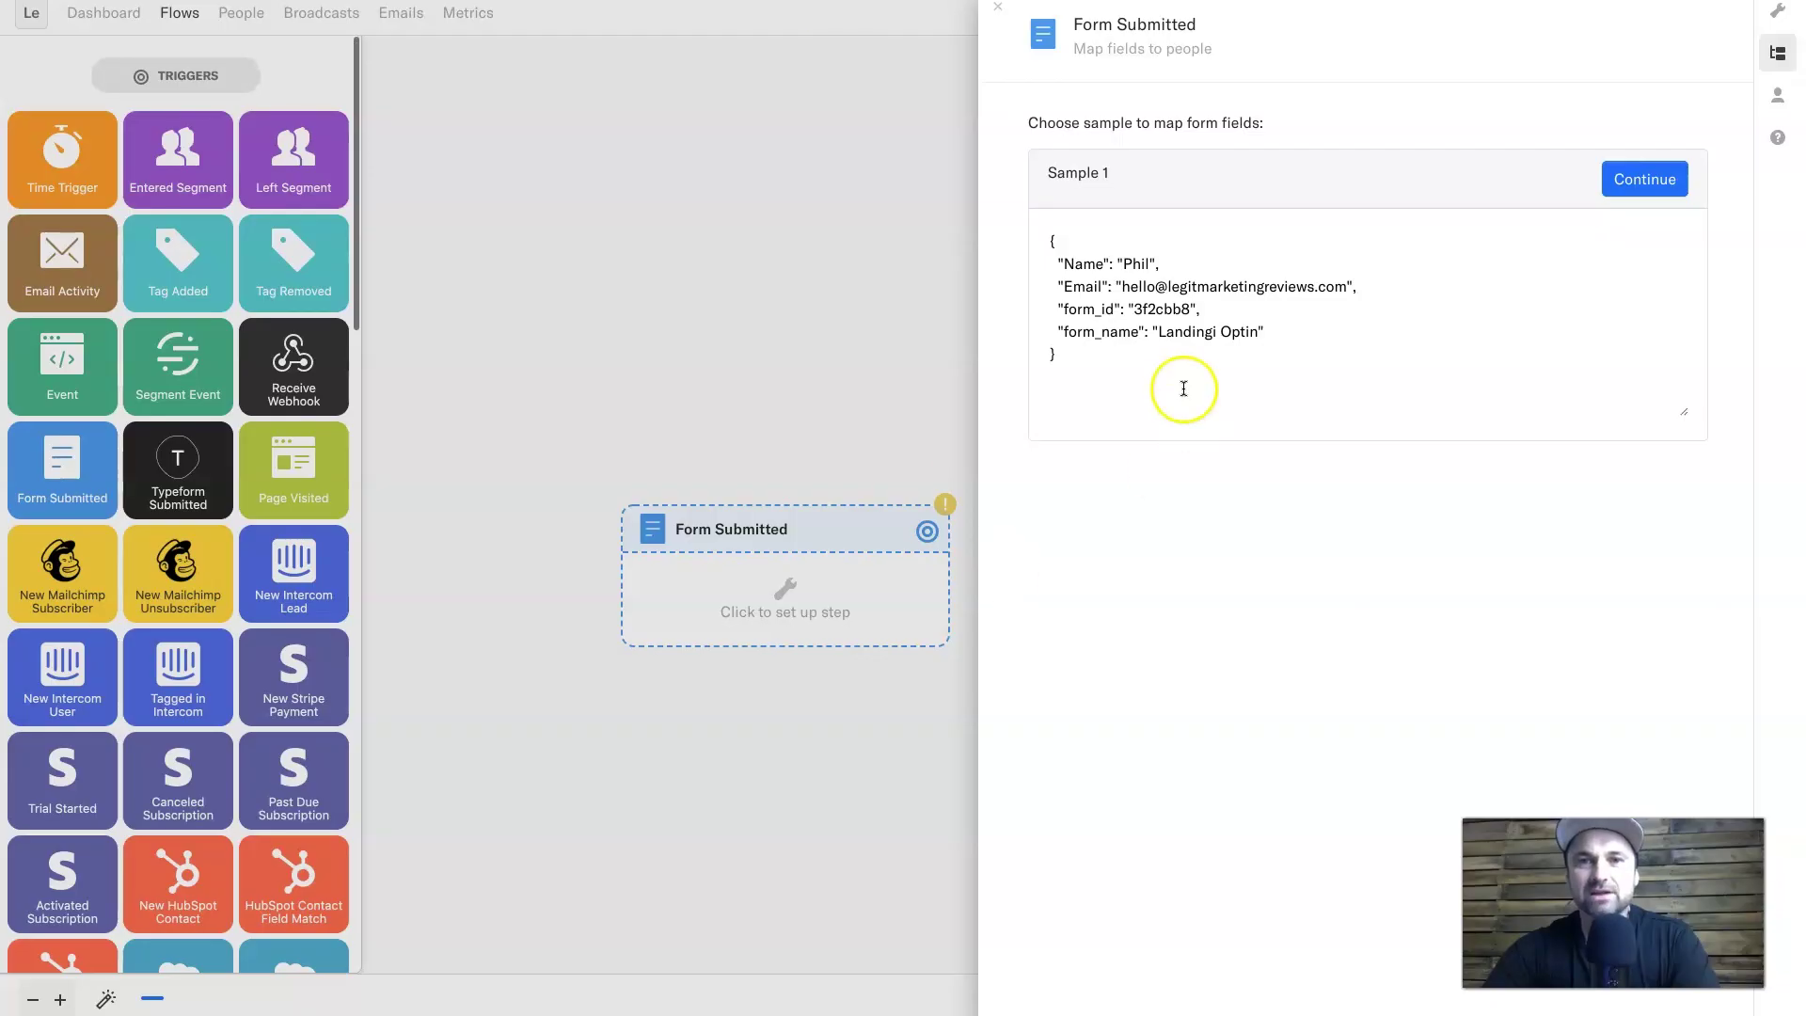
# Continue with Sample 1 and map Name to First Name and Email to Email.
pyautogui.click(1060, 254)
pyautogui.moveTo(1056, 241); pyautogui.dragTo(1085, 370)
pyautogui.click(1086, 371)
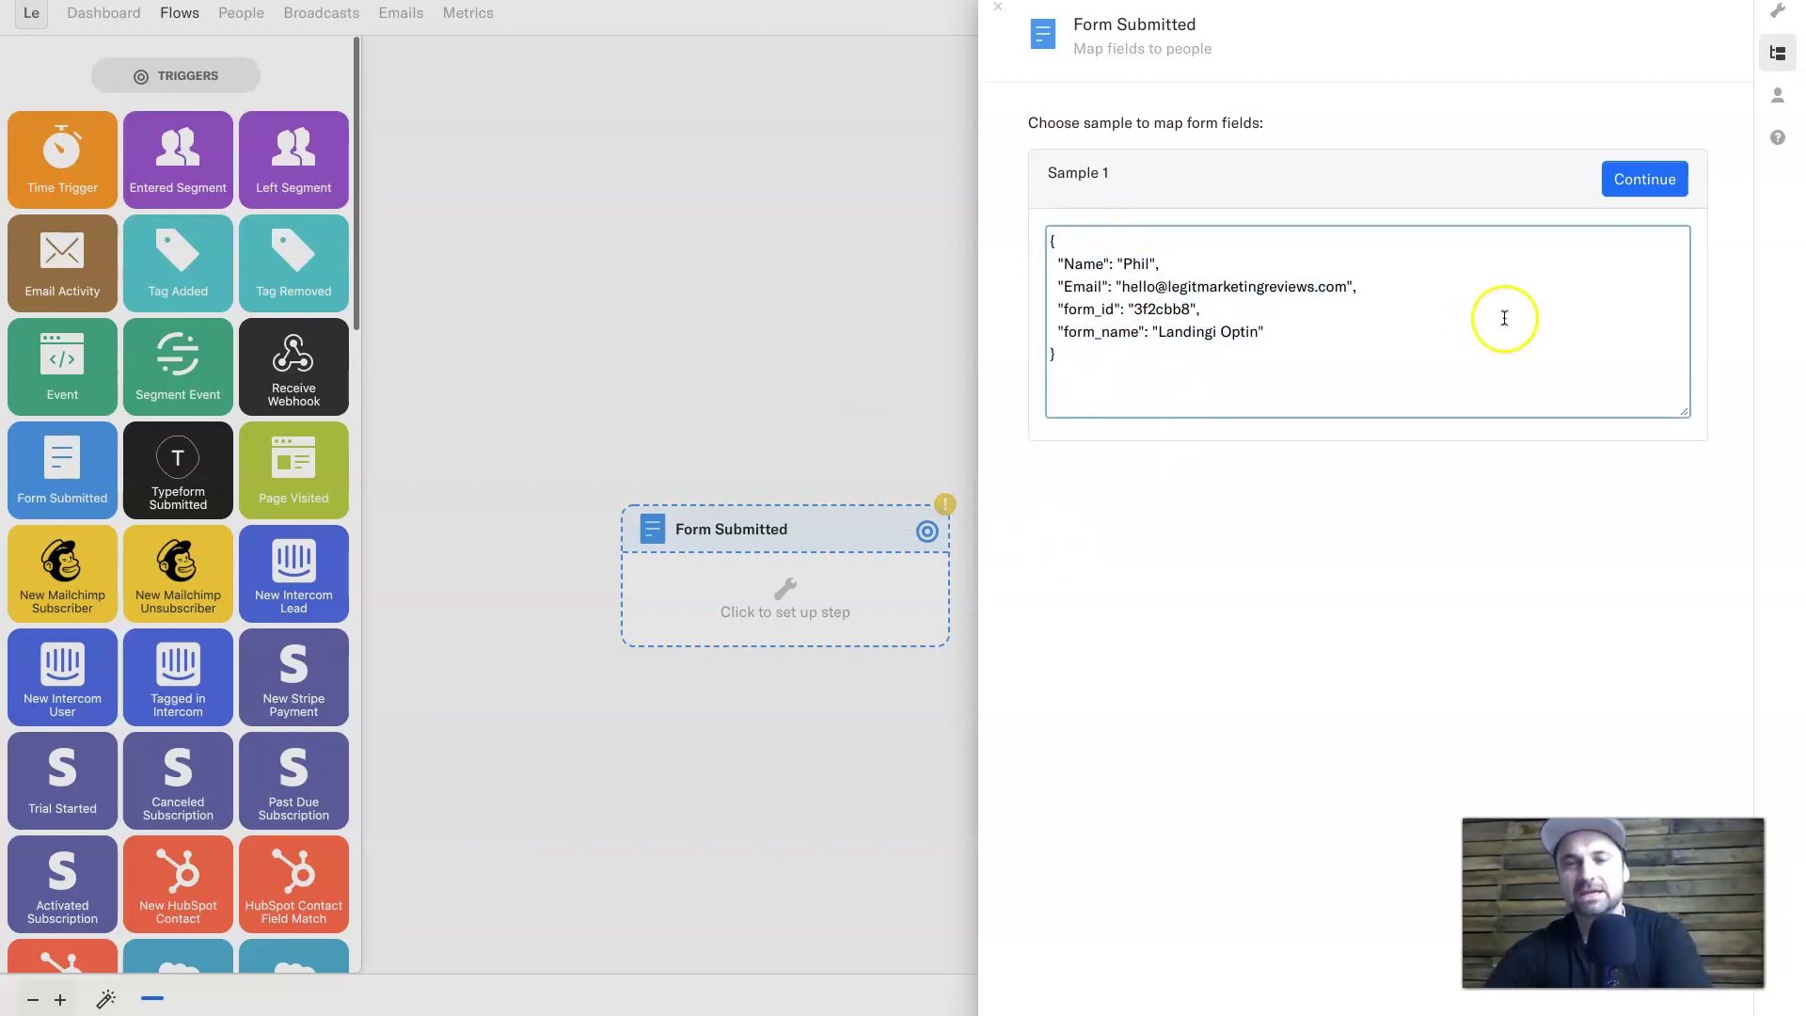
pyautogui.click(1618, 175)
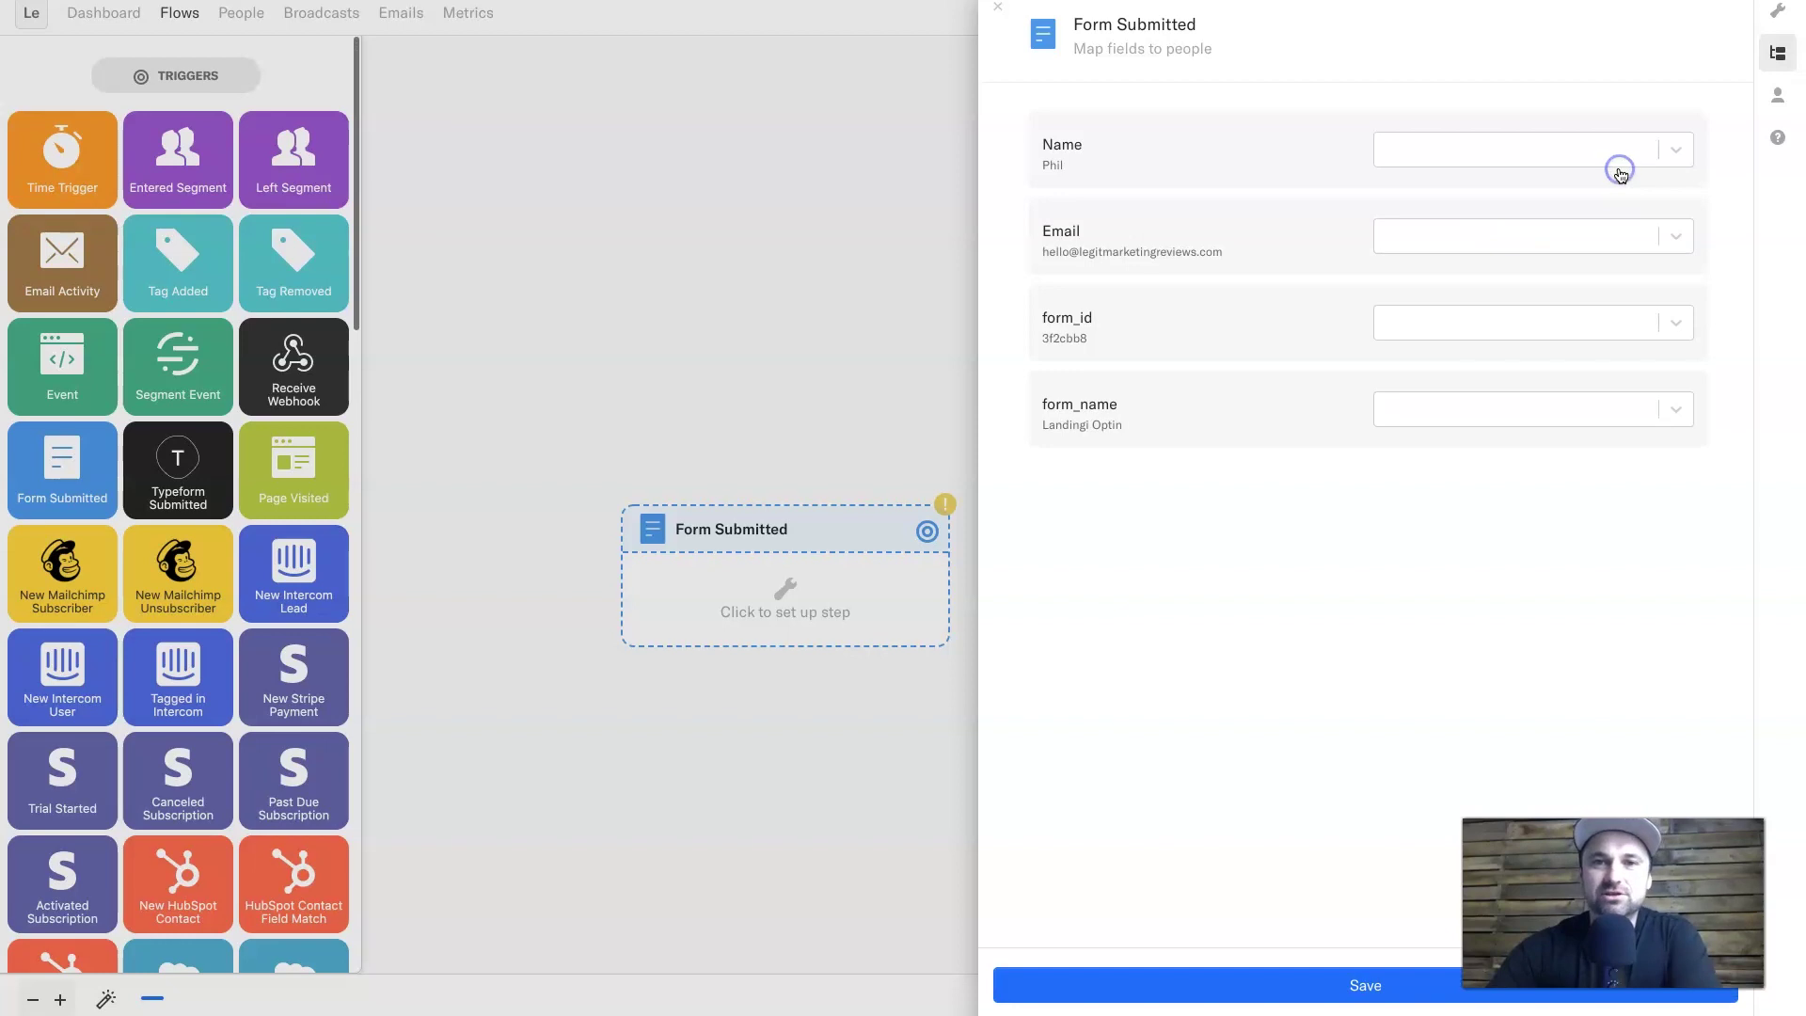
pyautogui.click(1516, 153)
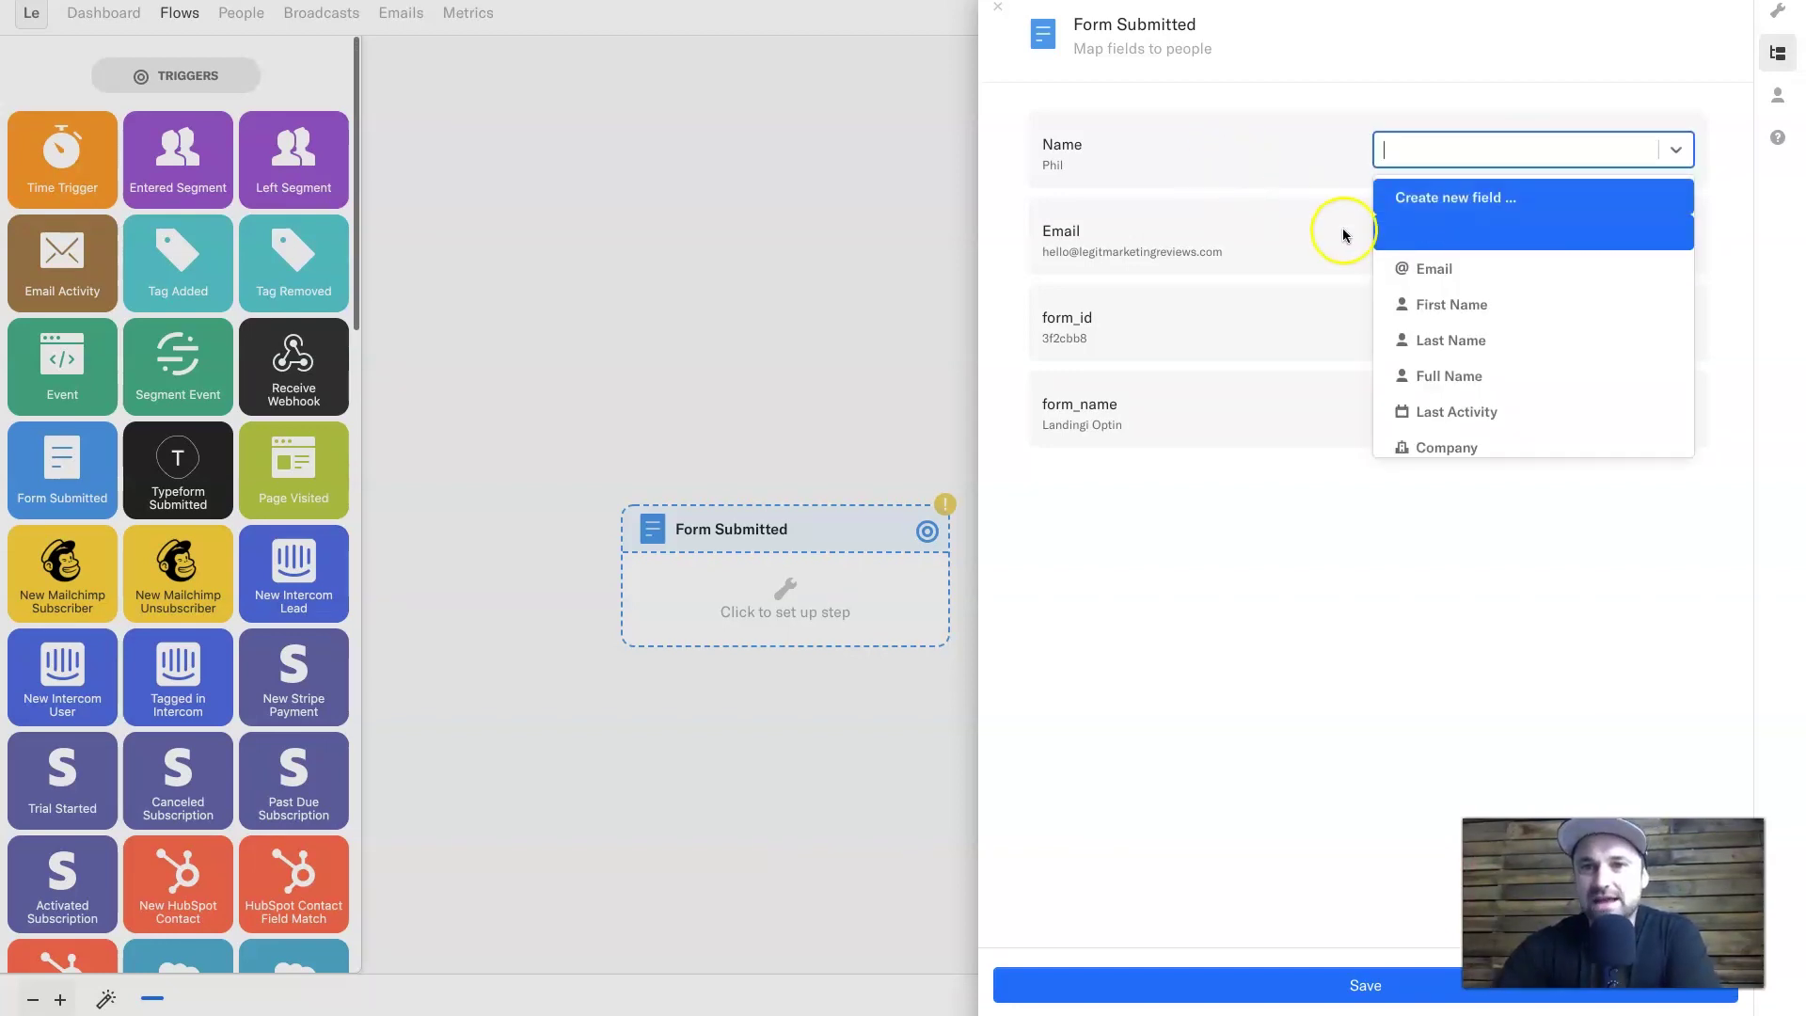
pyautogui.click(1429, 309)
pyautogui.click(1420, 240)
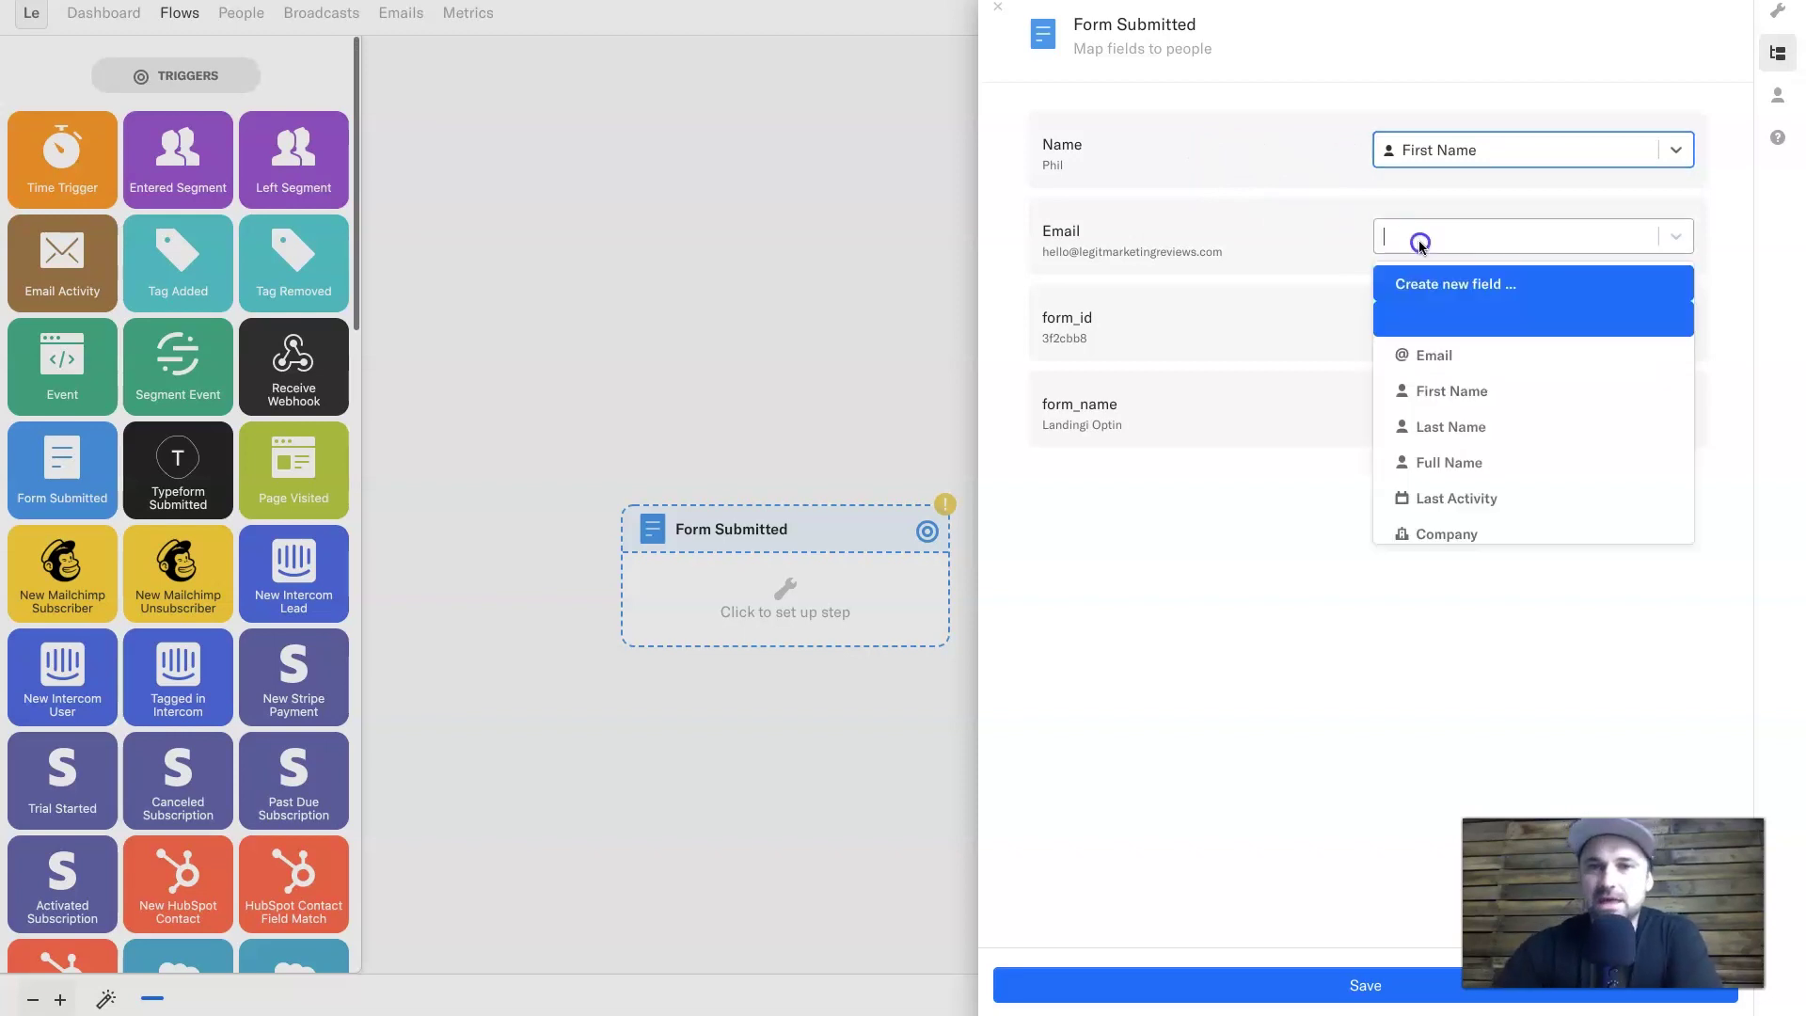
pyautogui.click(1432, 355)
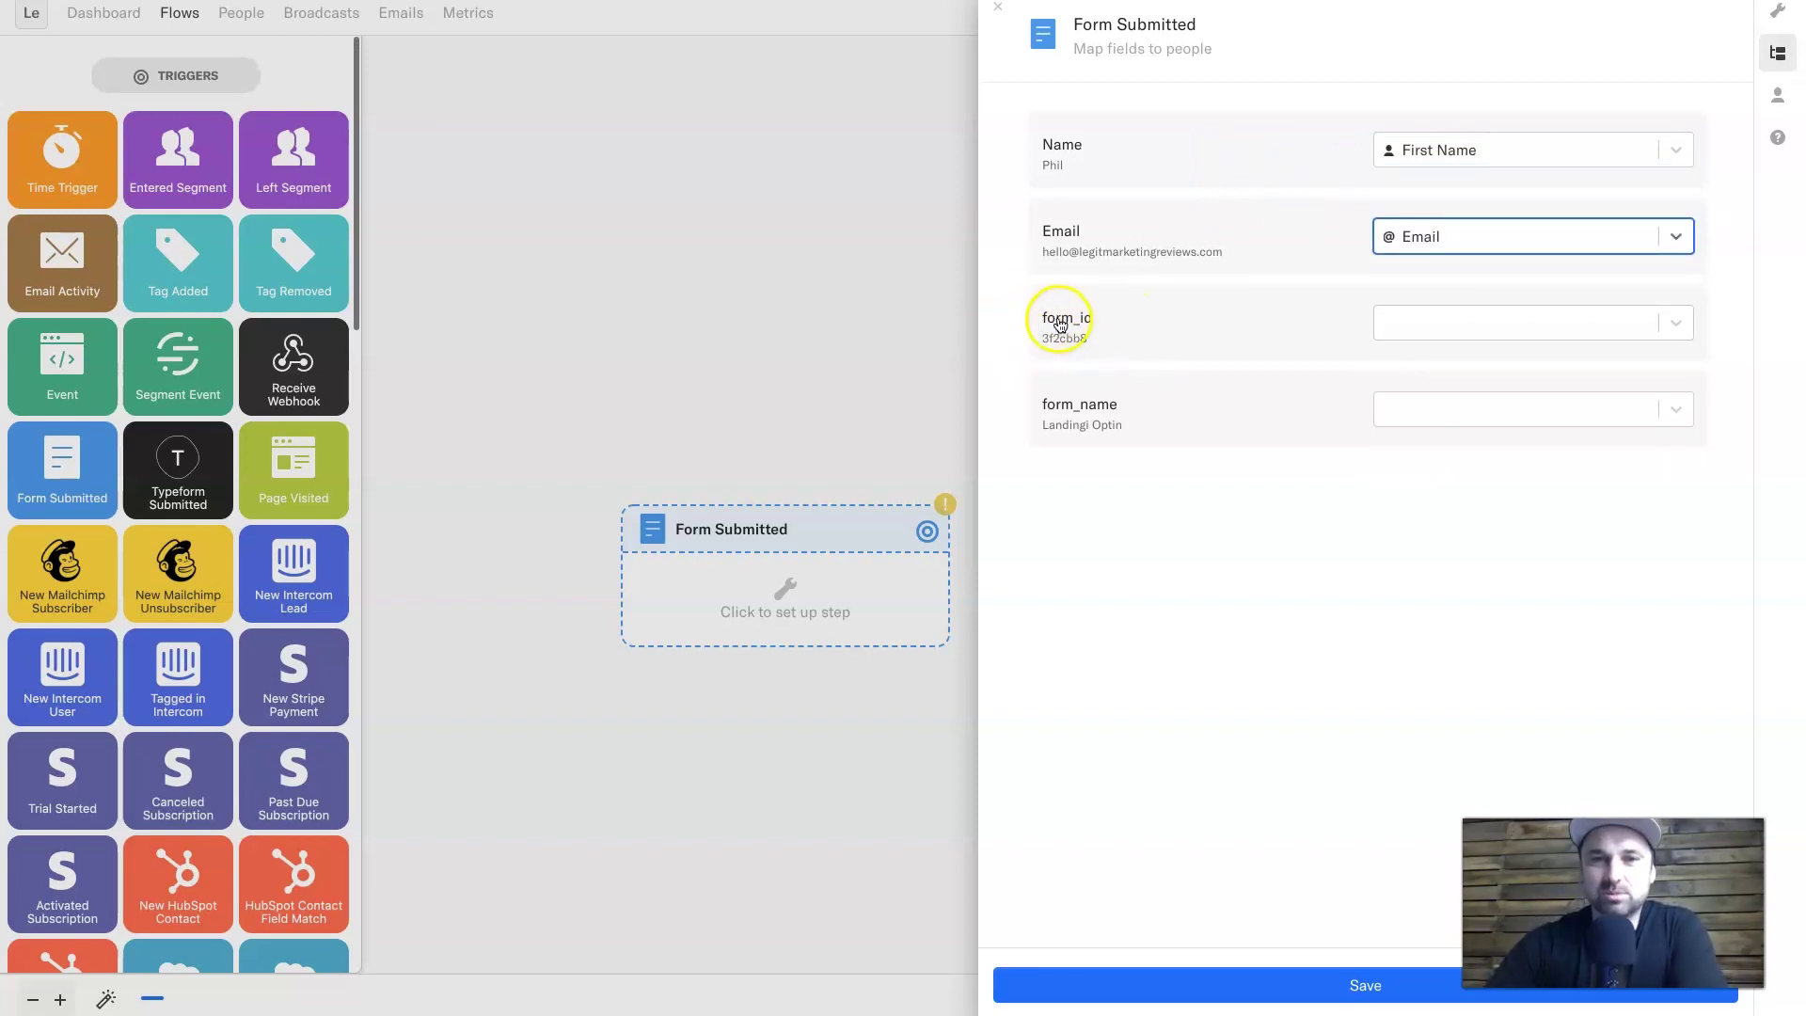
# Map form_name to Subscribed-into and save the trigger.
pyautogui.click(1411, 411)
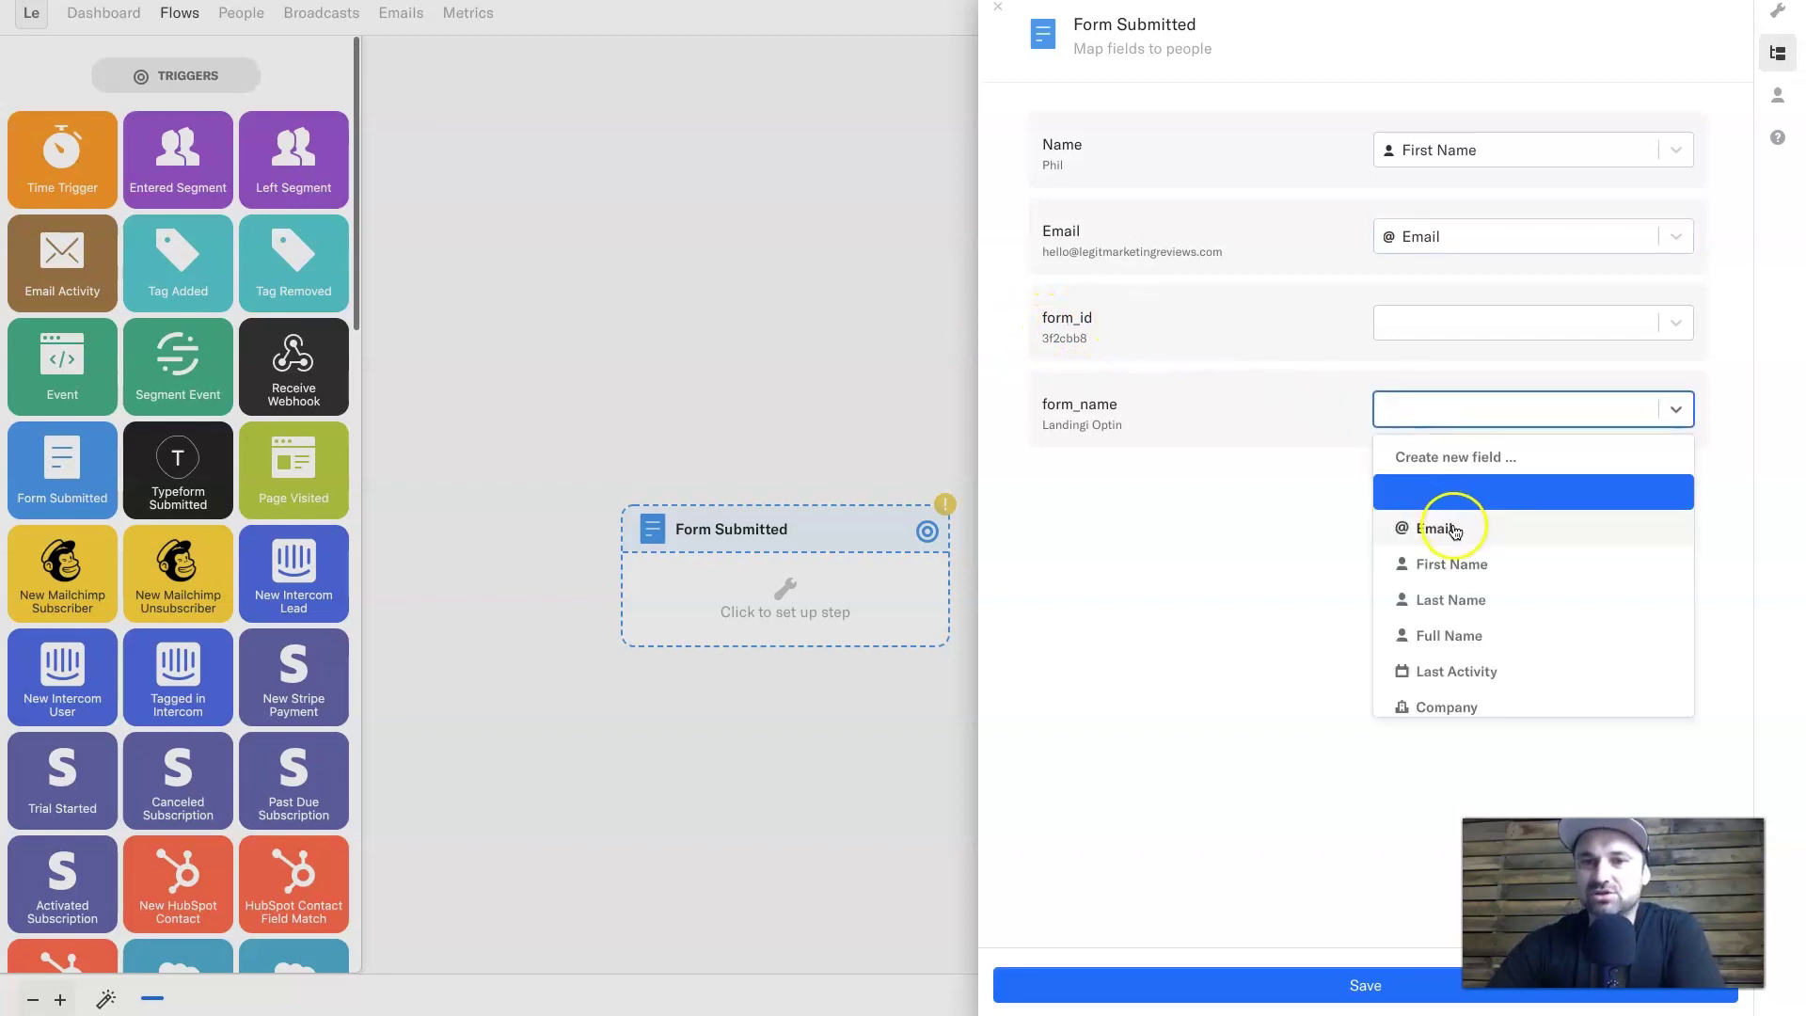
pyautogui.scroll(-10, 1498, 639)
pyautogui.click(1525, 670)
pyautogui.click(1445, 410)
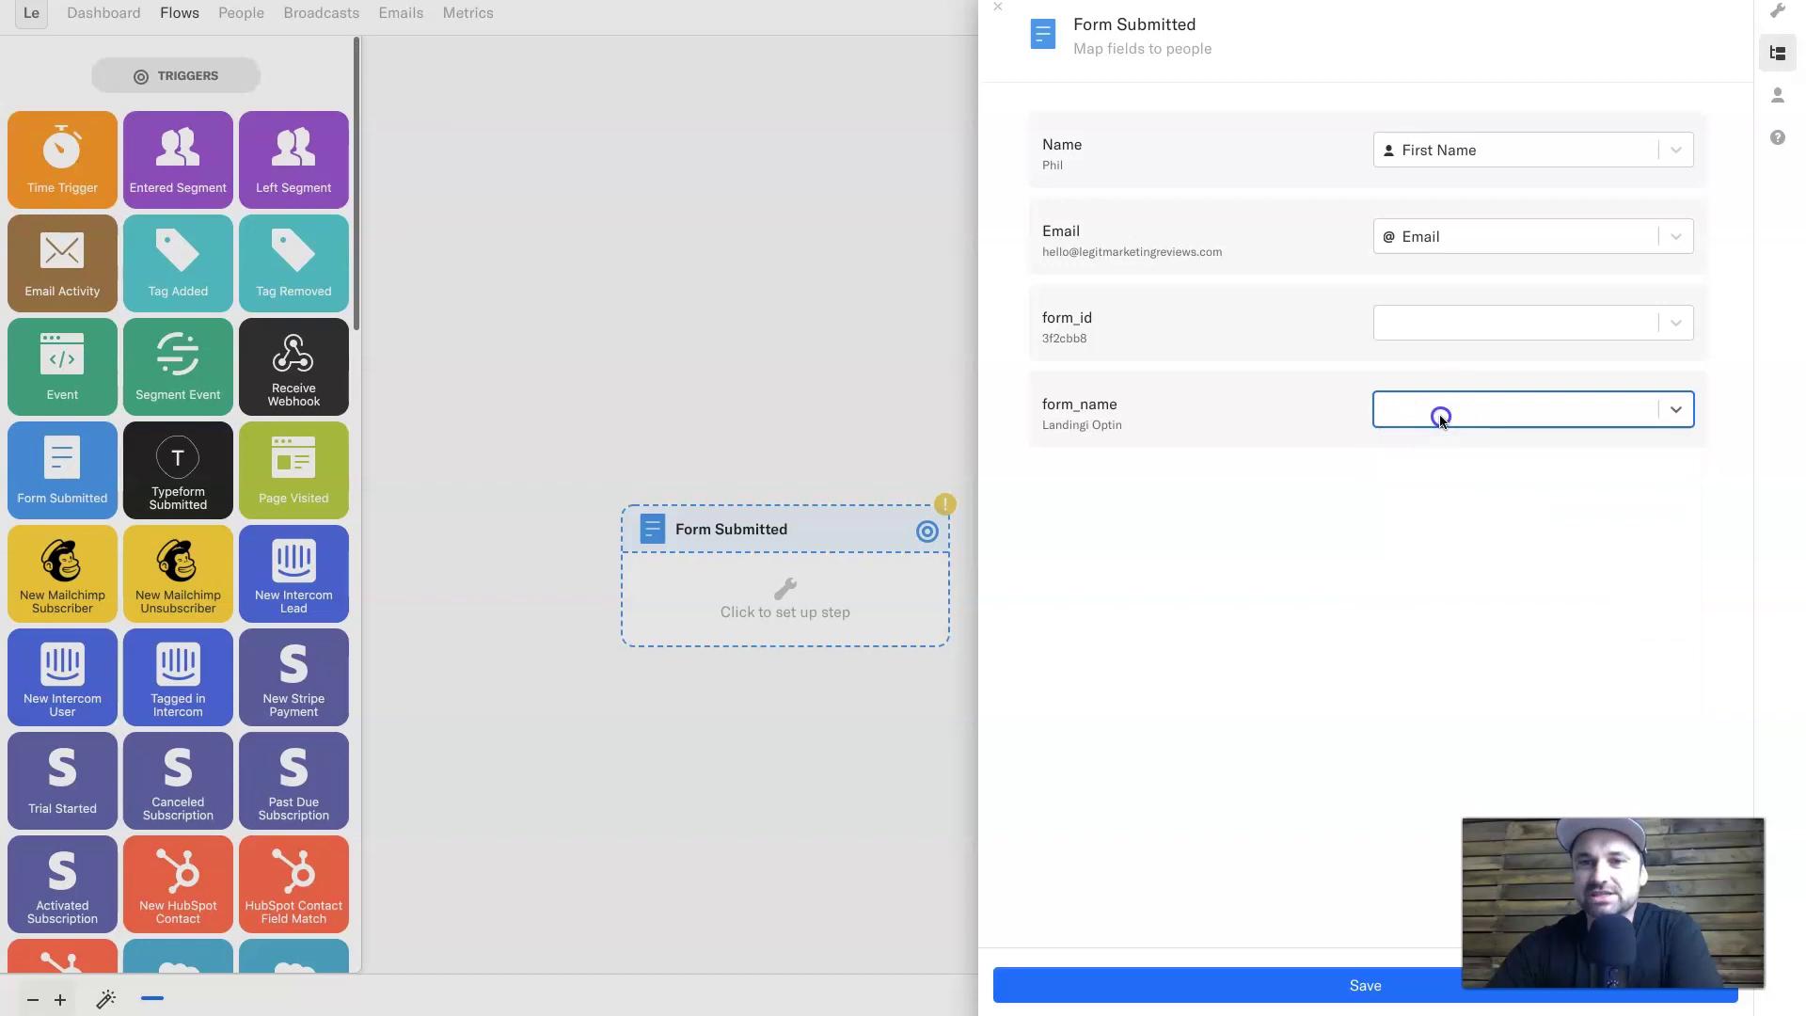
pyautogui.click(1445, 410)
pyautogui.scroll(5, 1511, 541)
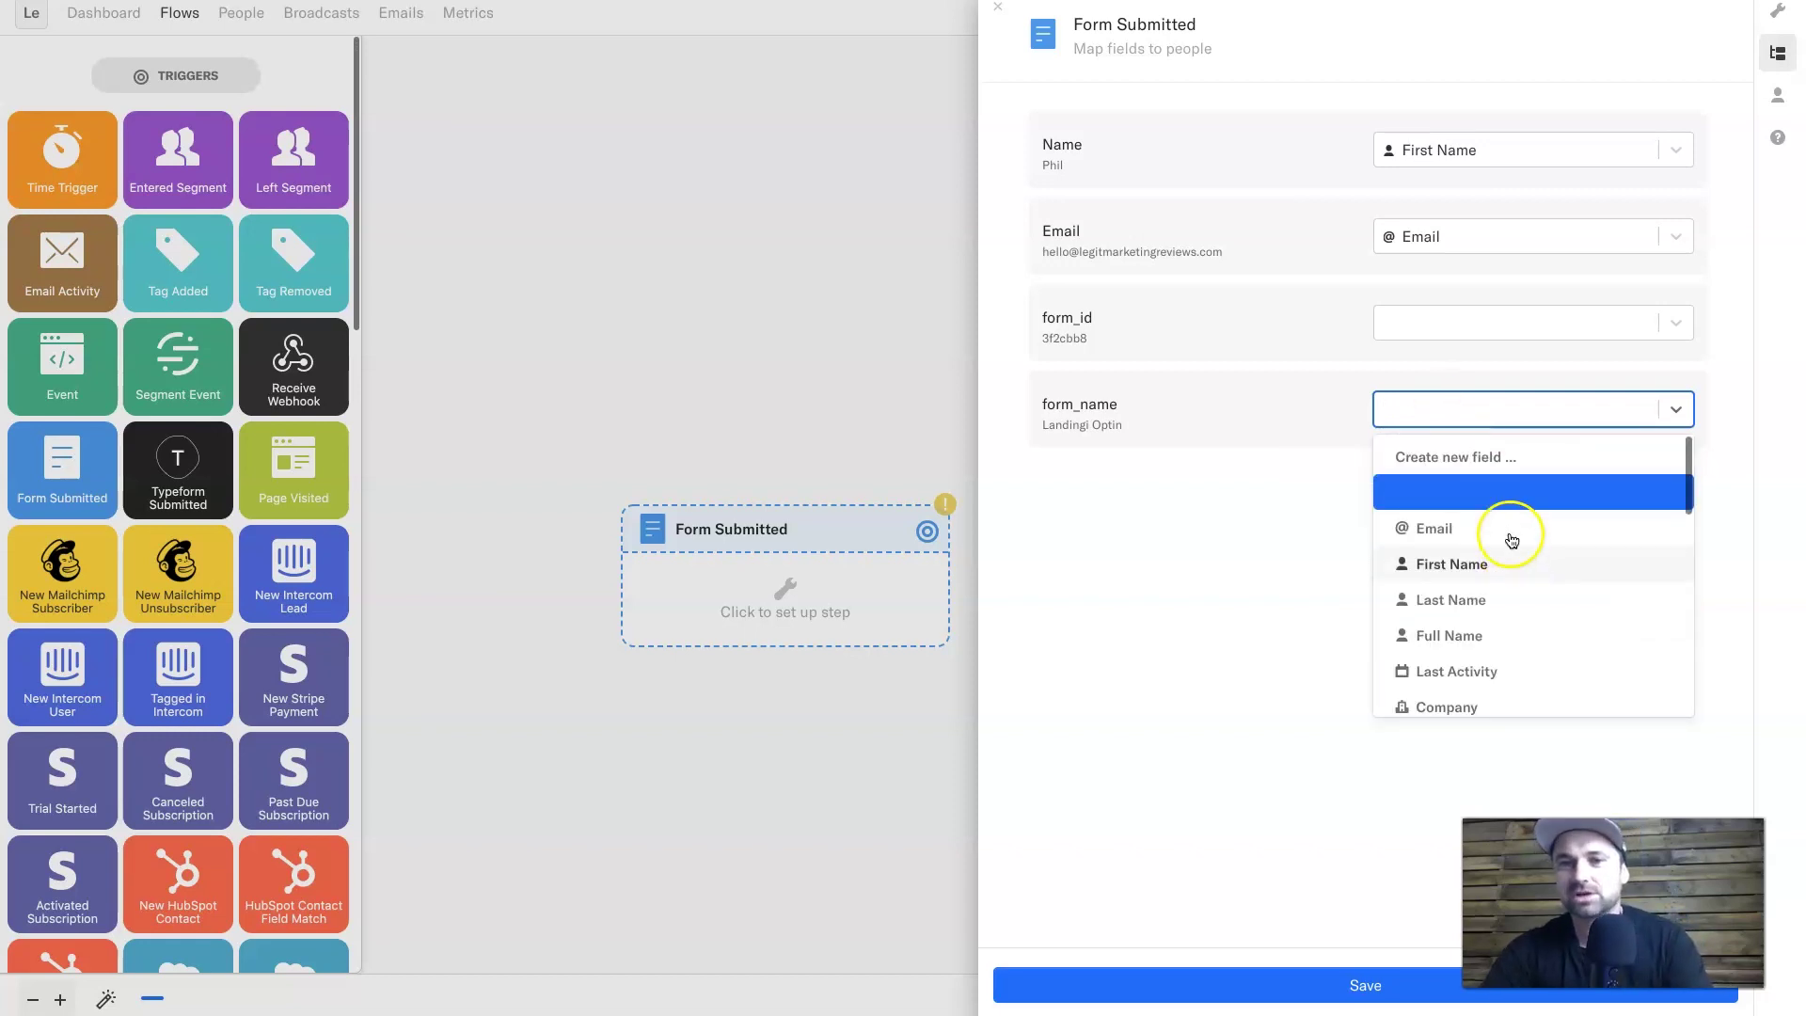
pyautogui.scroll(-5, 1476, 536)
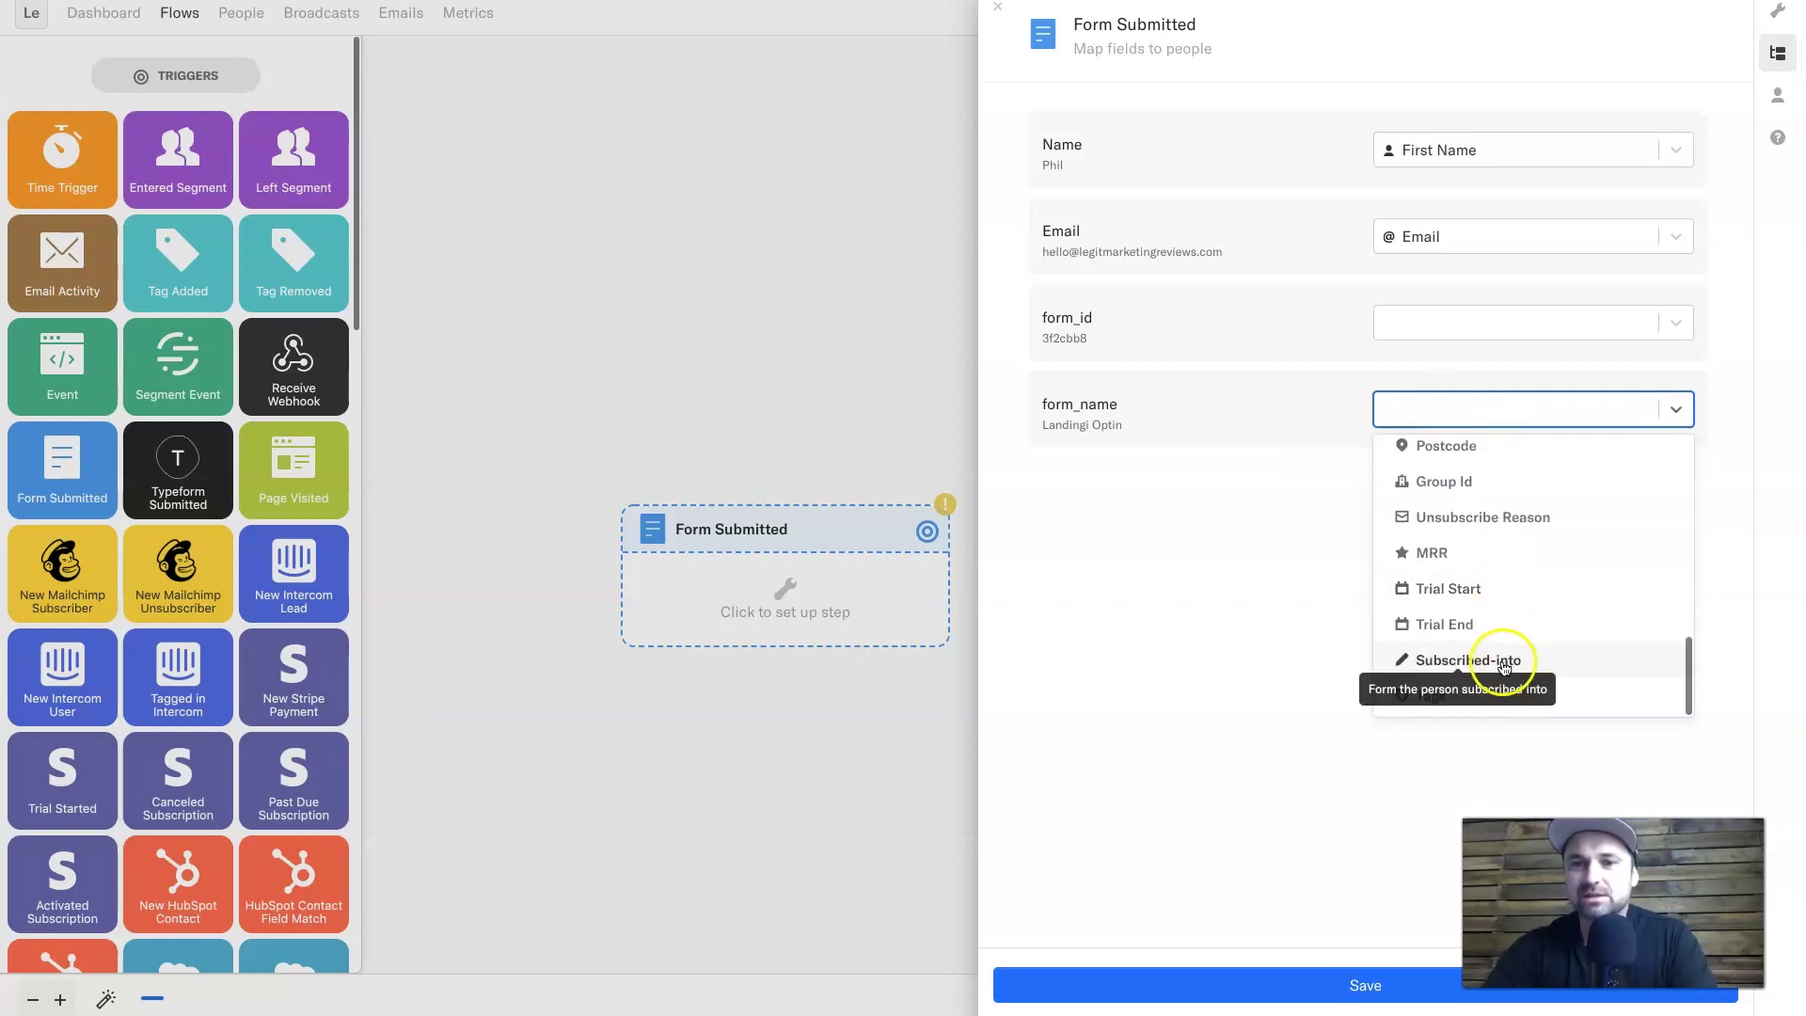
pyautogui.click(1534, 667)
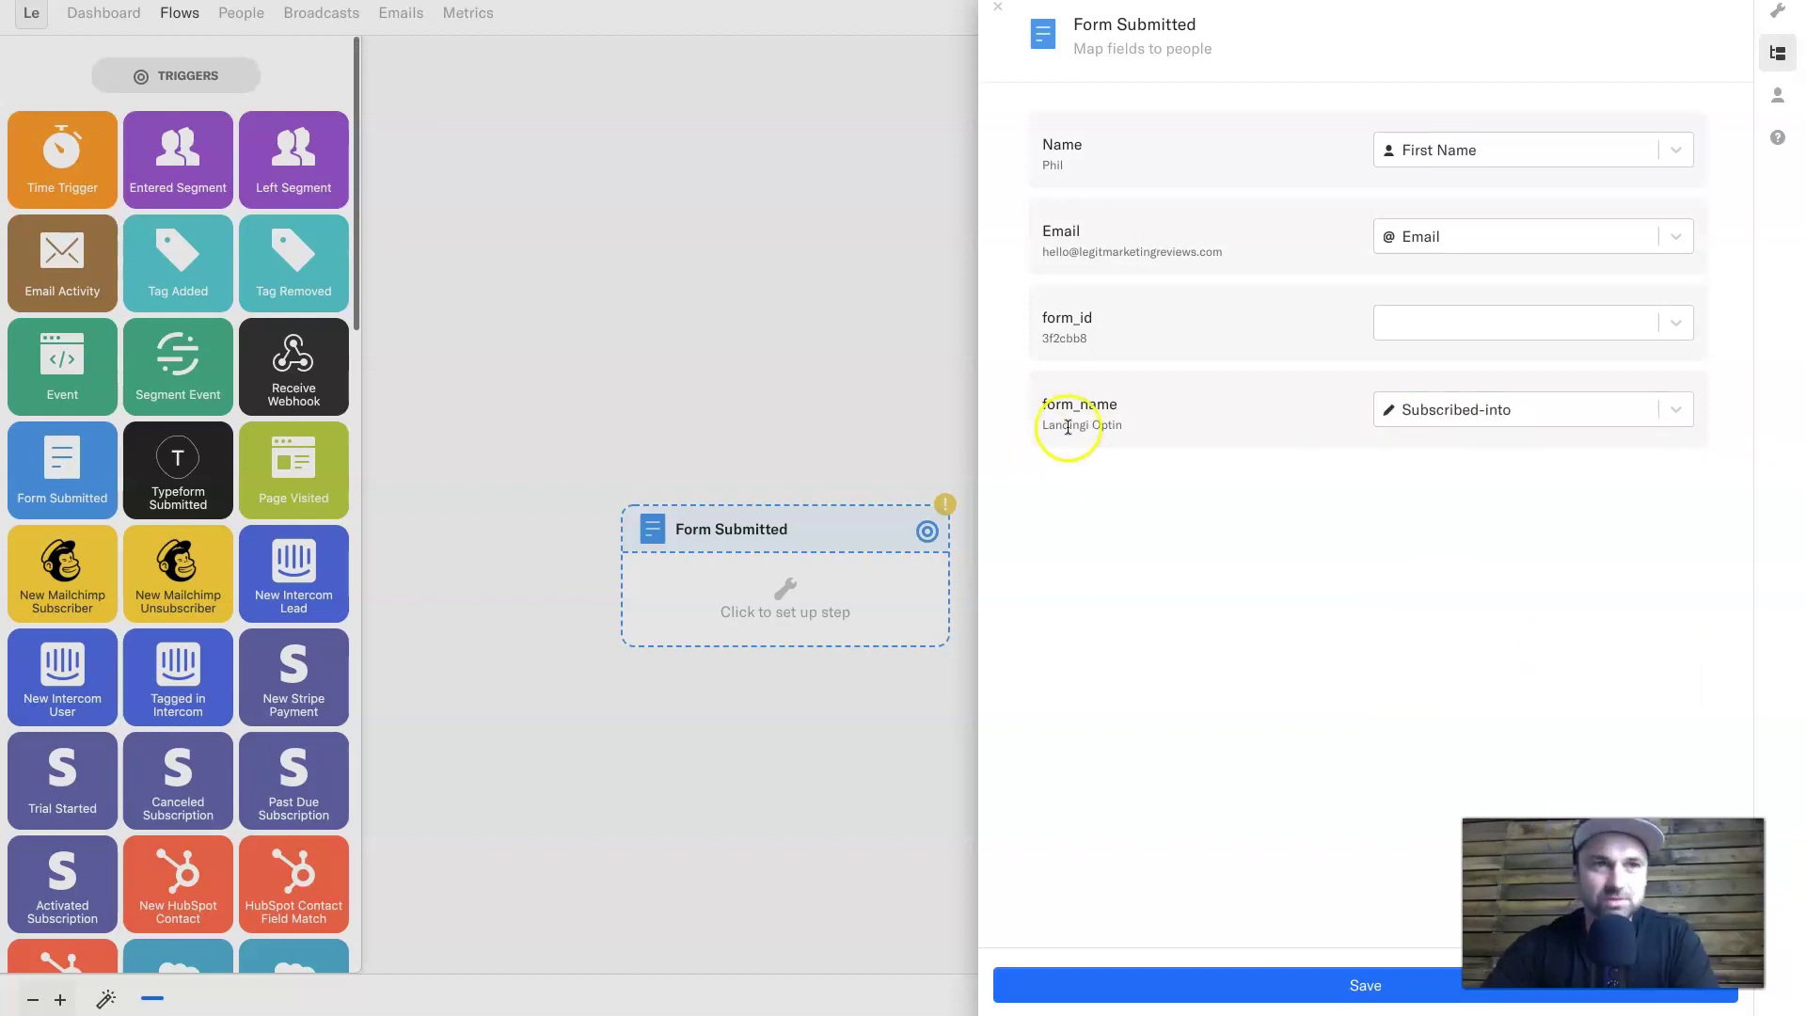
pyautogui.click(1183, 979)
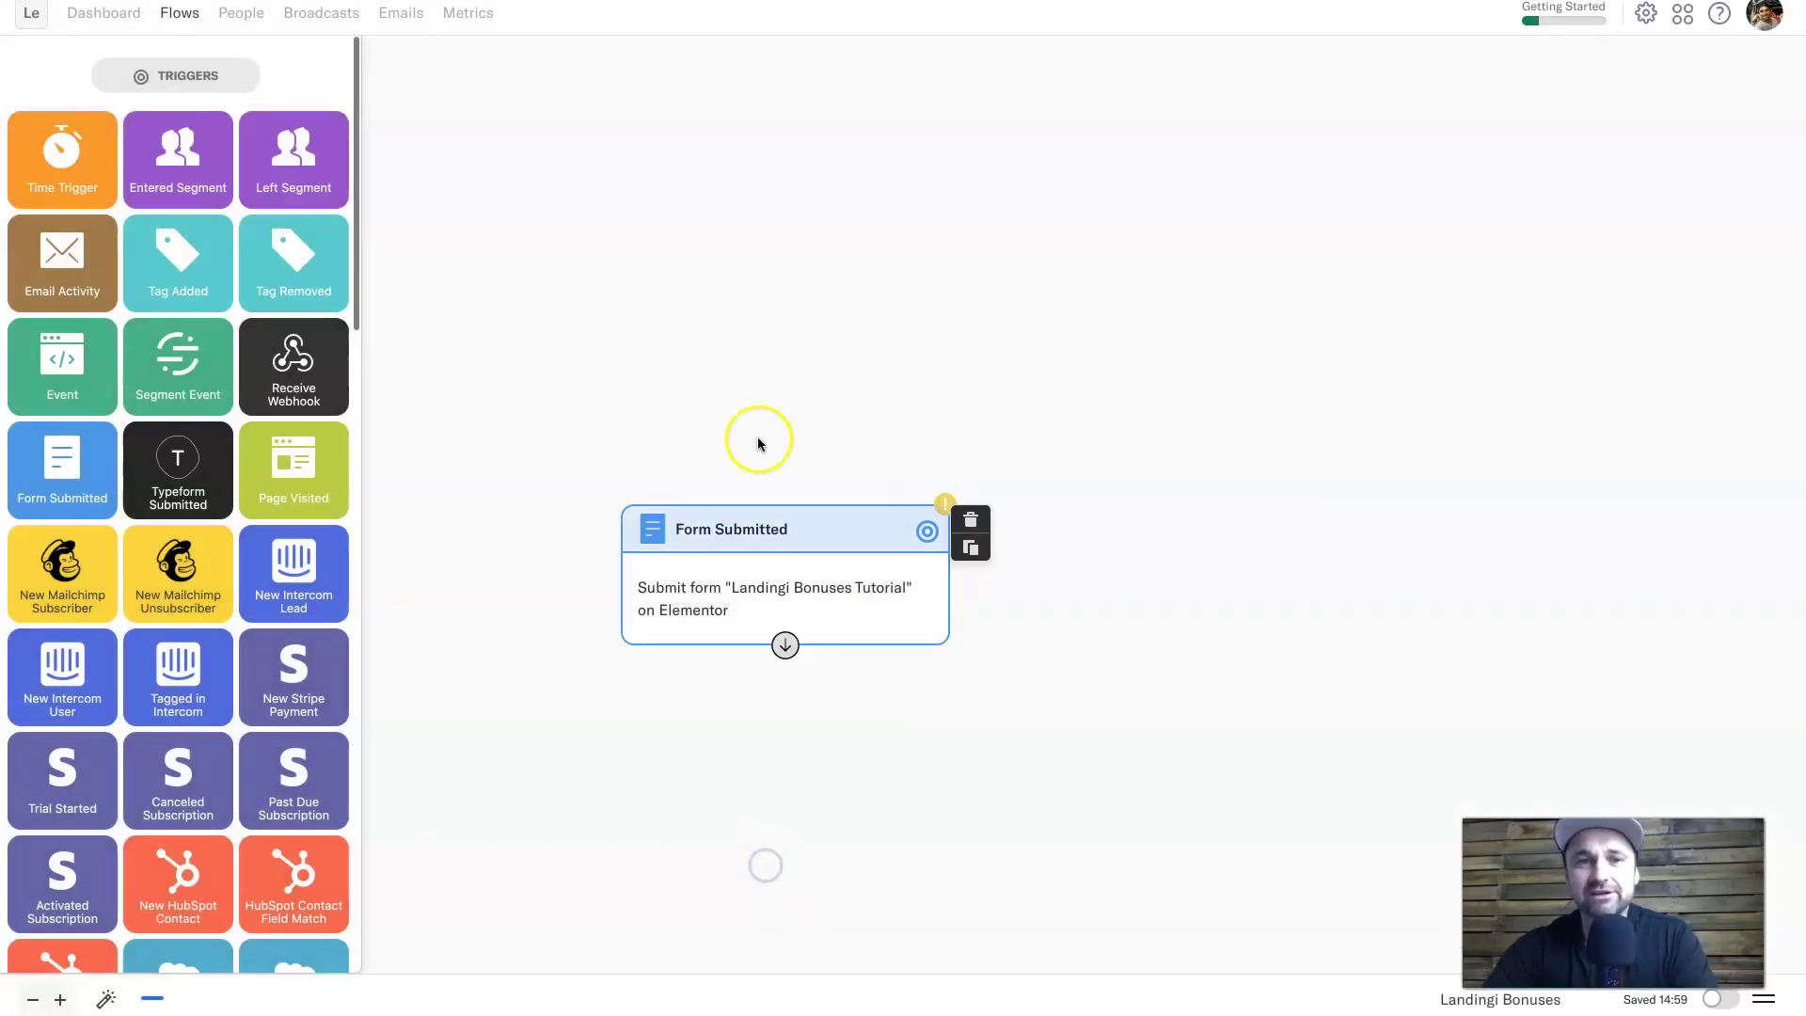
# Drag a Send Email action onto the flow canvas.
pyautogui.moveTo(951, 505)
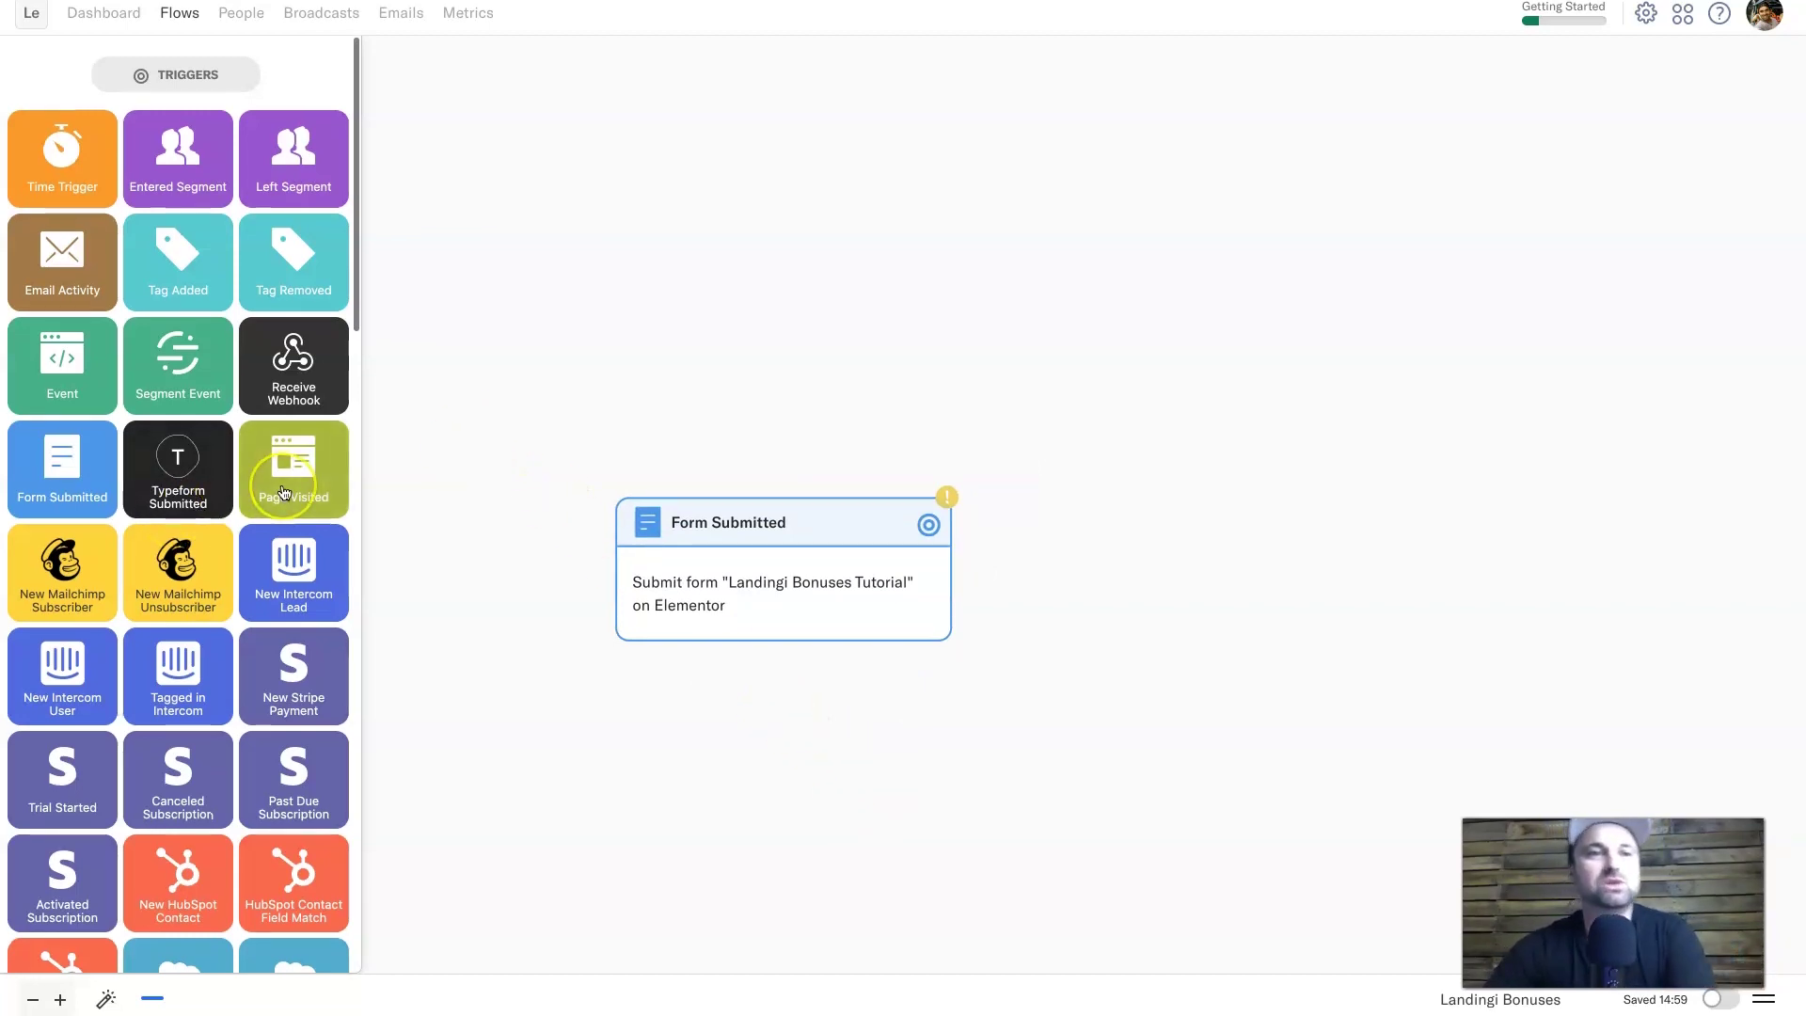
pyautogui.scroll(-10, 284, 492)
pyautogui.scroll(-5, 284, 492)
pyautogui.click(62, 370)
pyautogui.moveTo(59, 371); pyautogui.dragTo(844, 849)
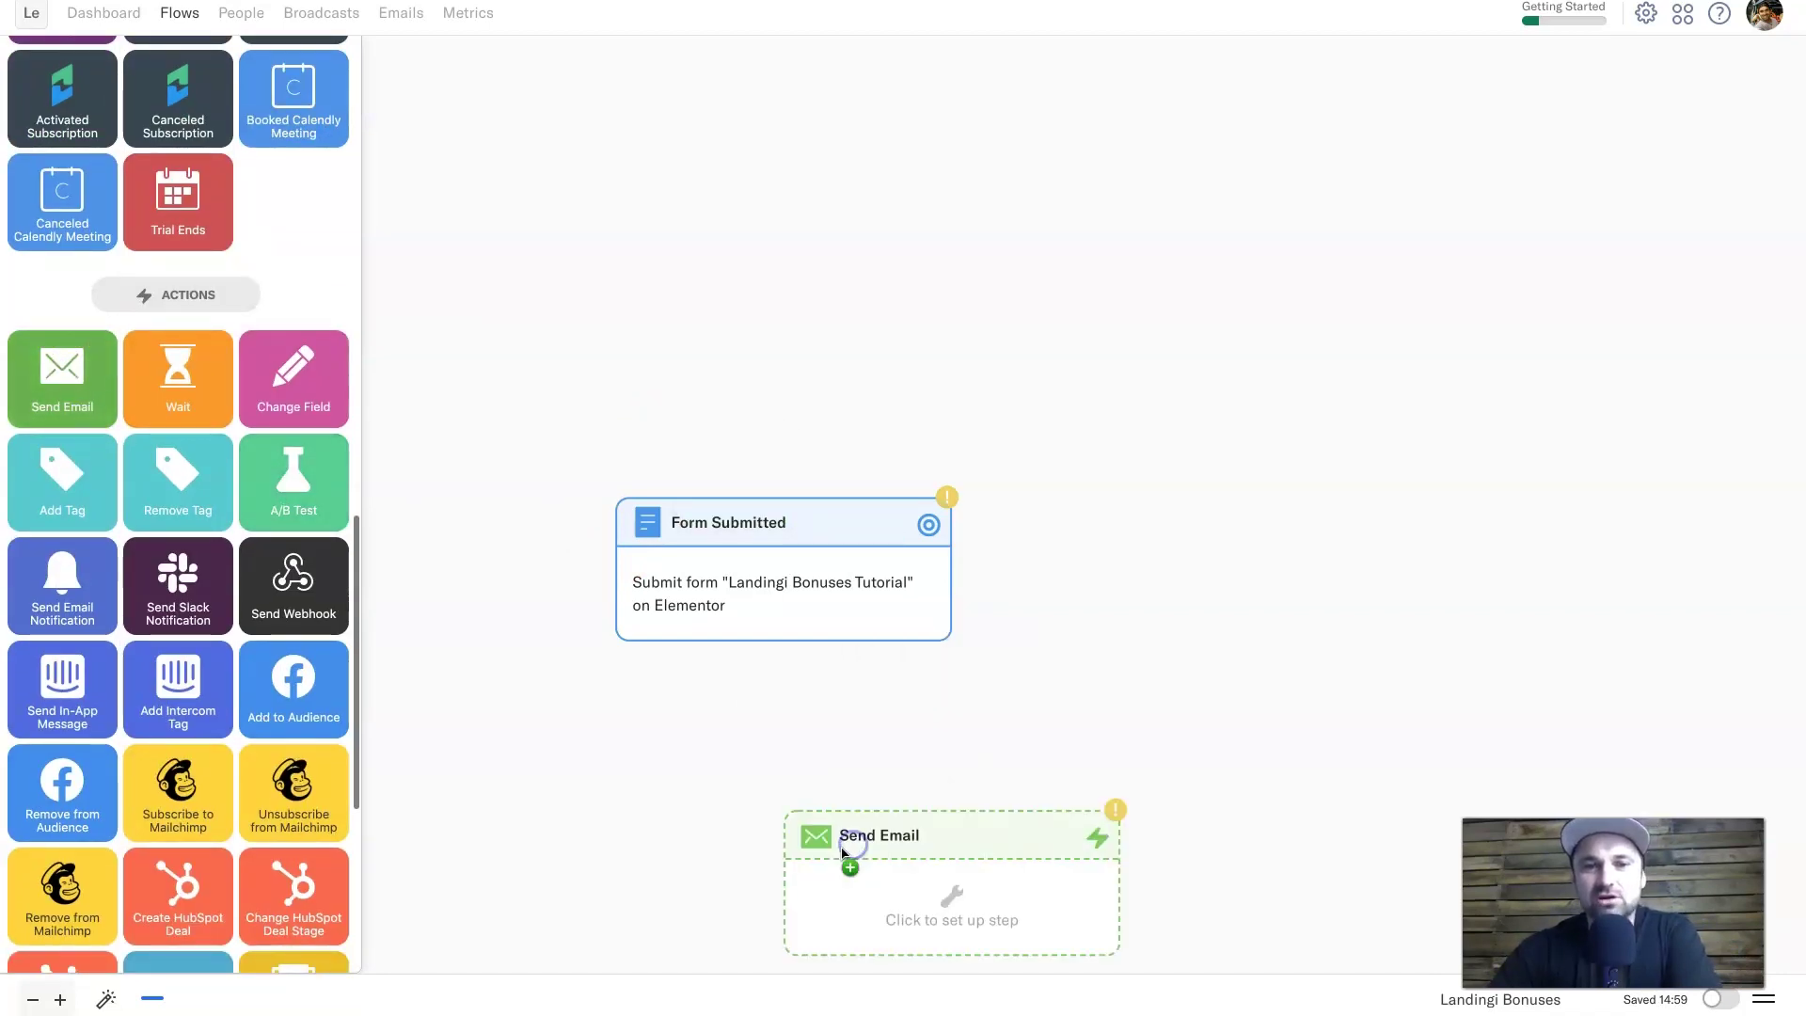
pyautogui.scroll(-5, 843, 853)
pyautogui.scroll(4, 847, 854)
# Connect Form Submitted to the Send Email step below it and open that step's setup.
pyautogui.click(951, 757)
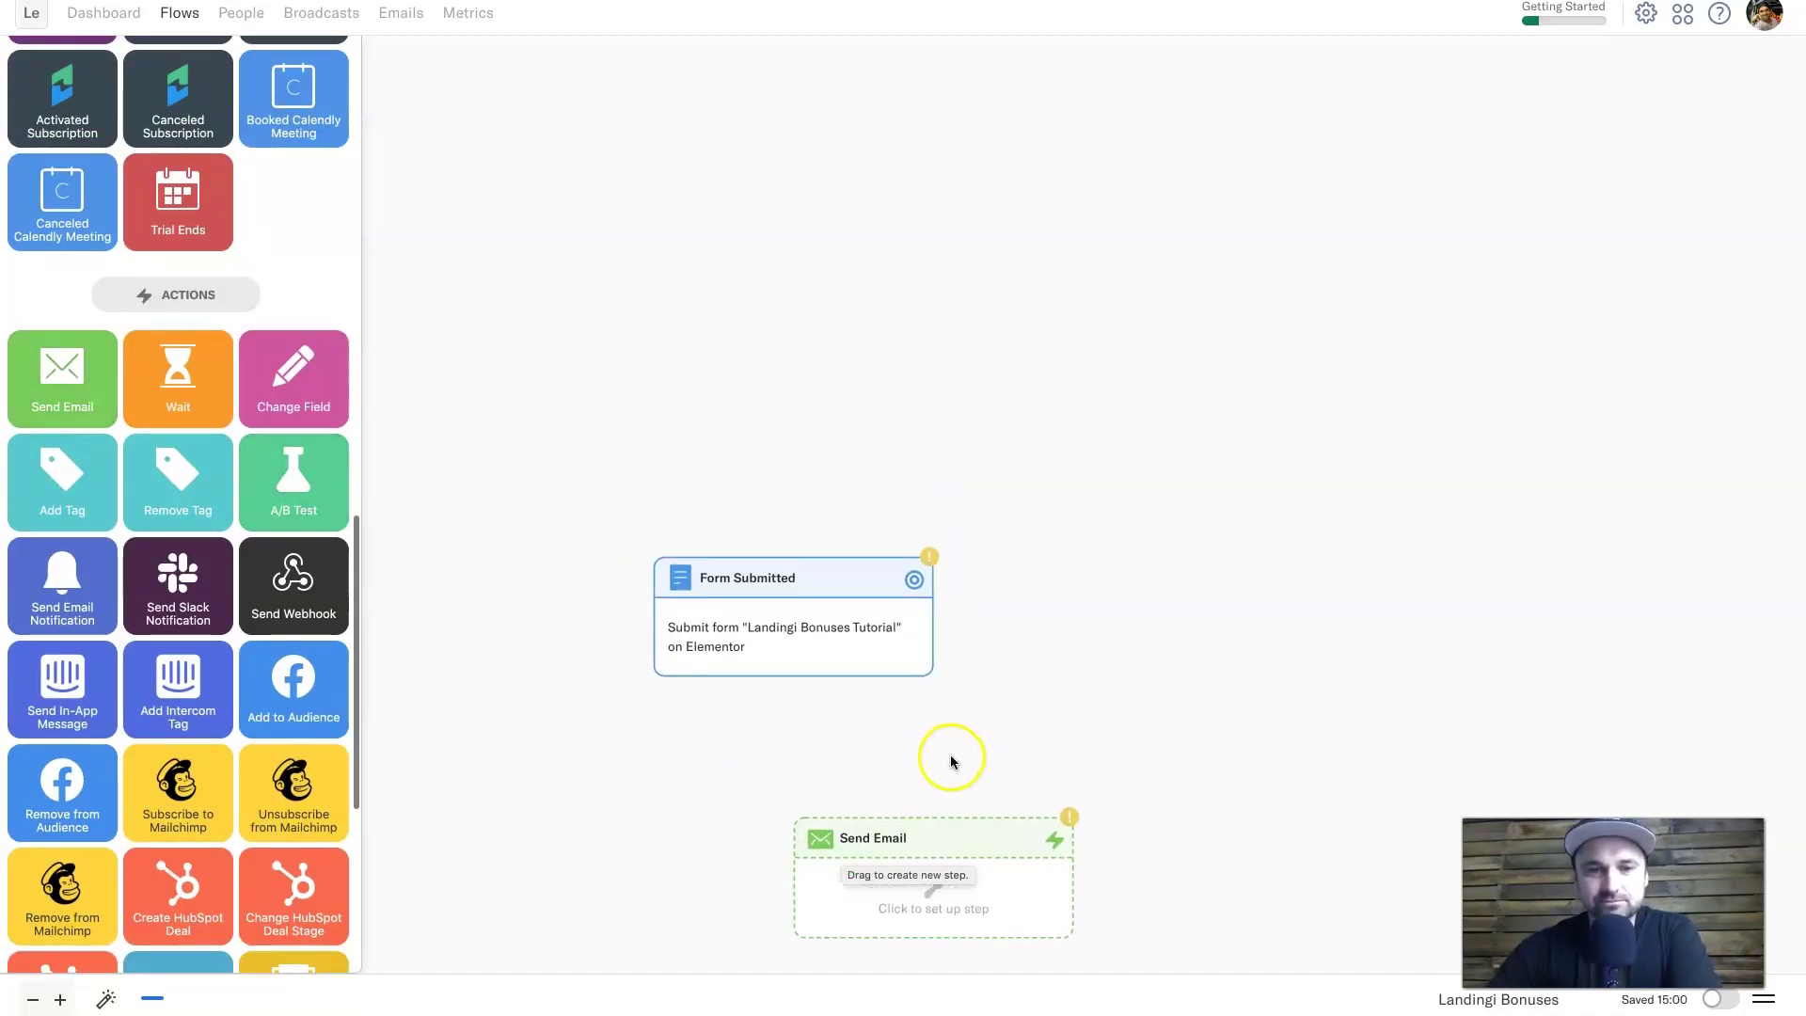
pyautogui.moveTo(744, 861); pyautogui.dragTo(798, 798)
pyautogui.click(792, 675)
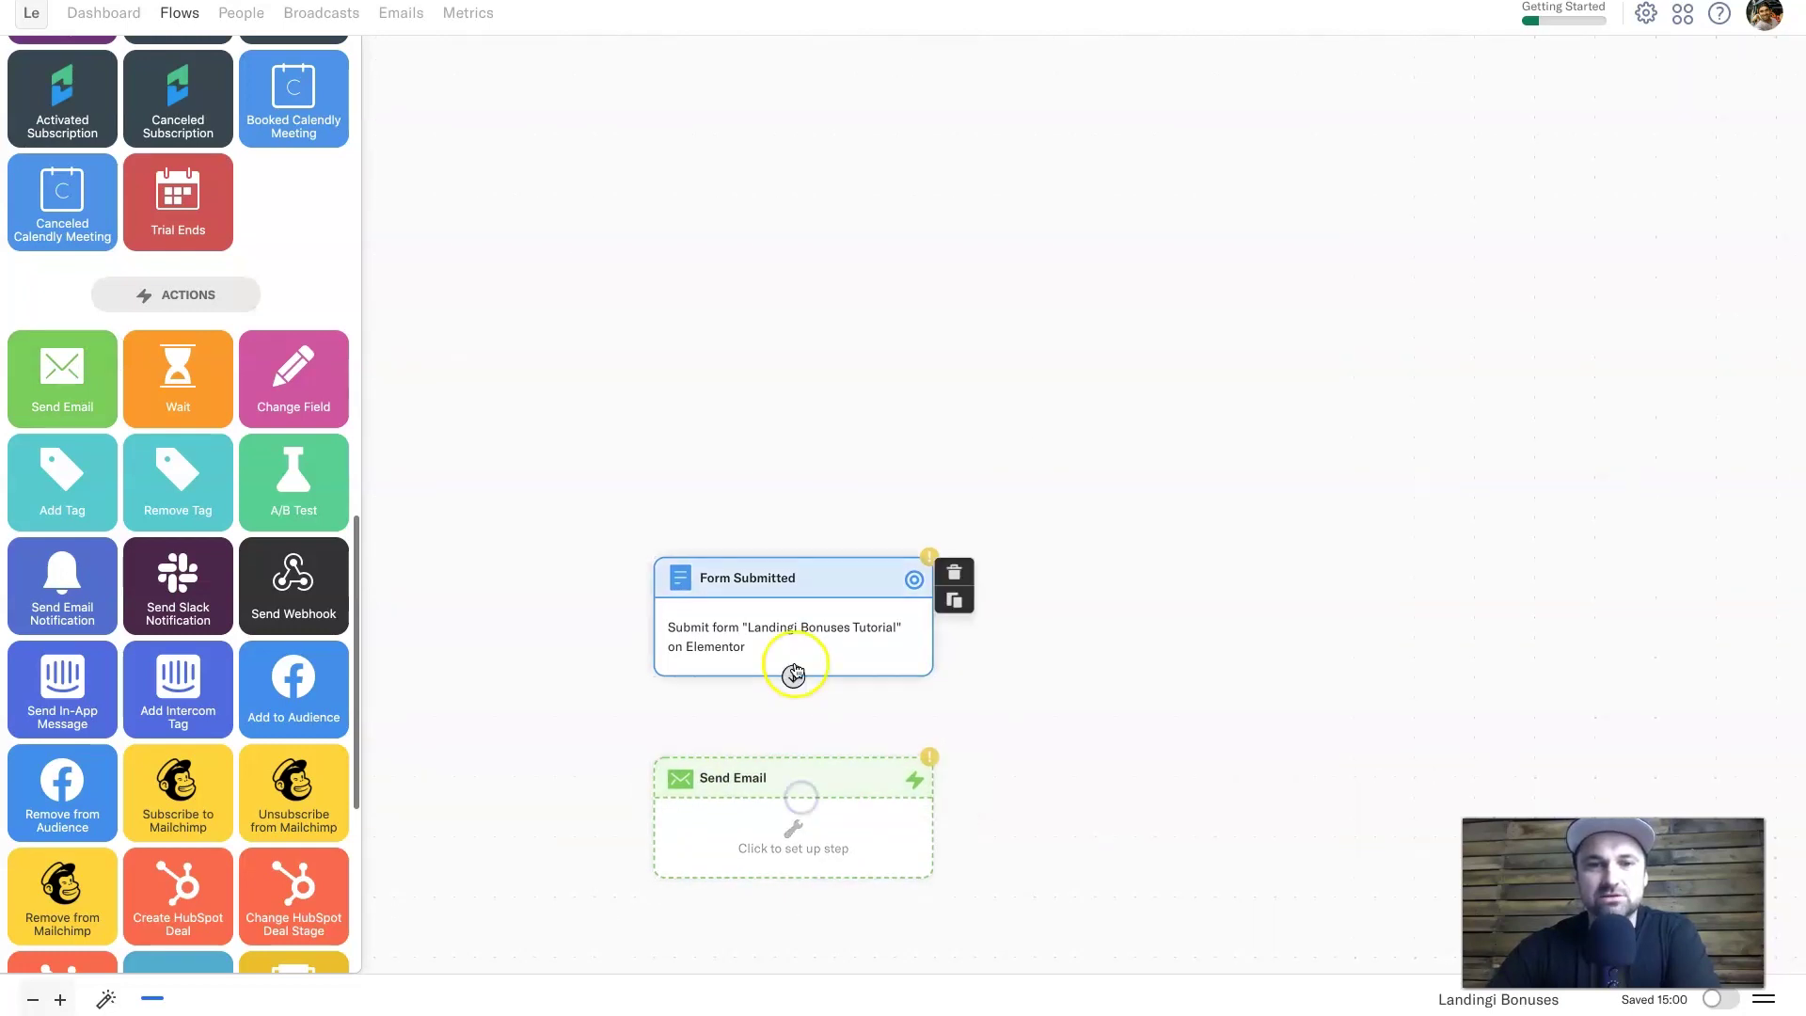
pyautogui.moveTo(792, 678); pyautogui.dragTo(796, 770)
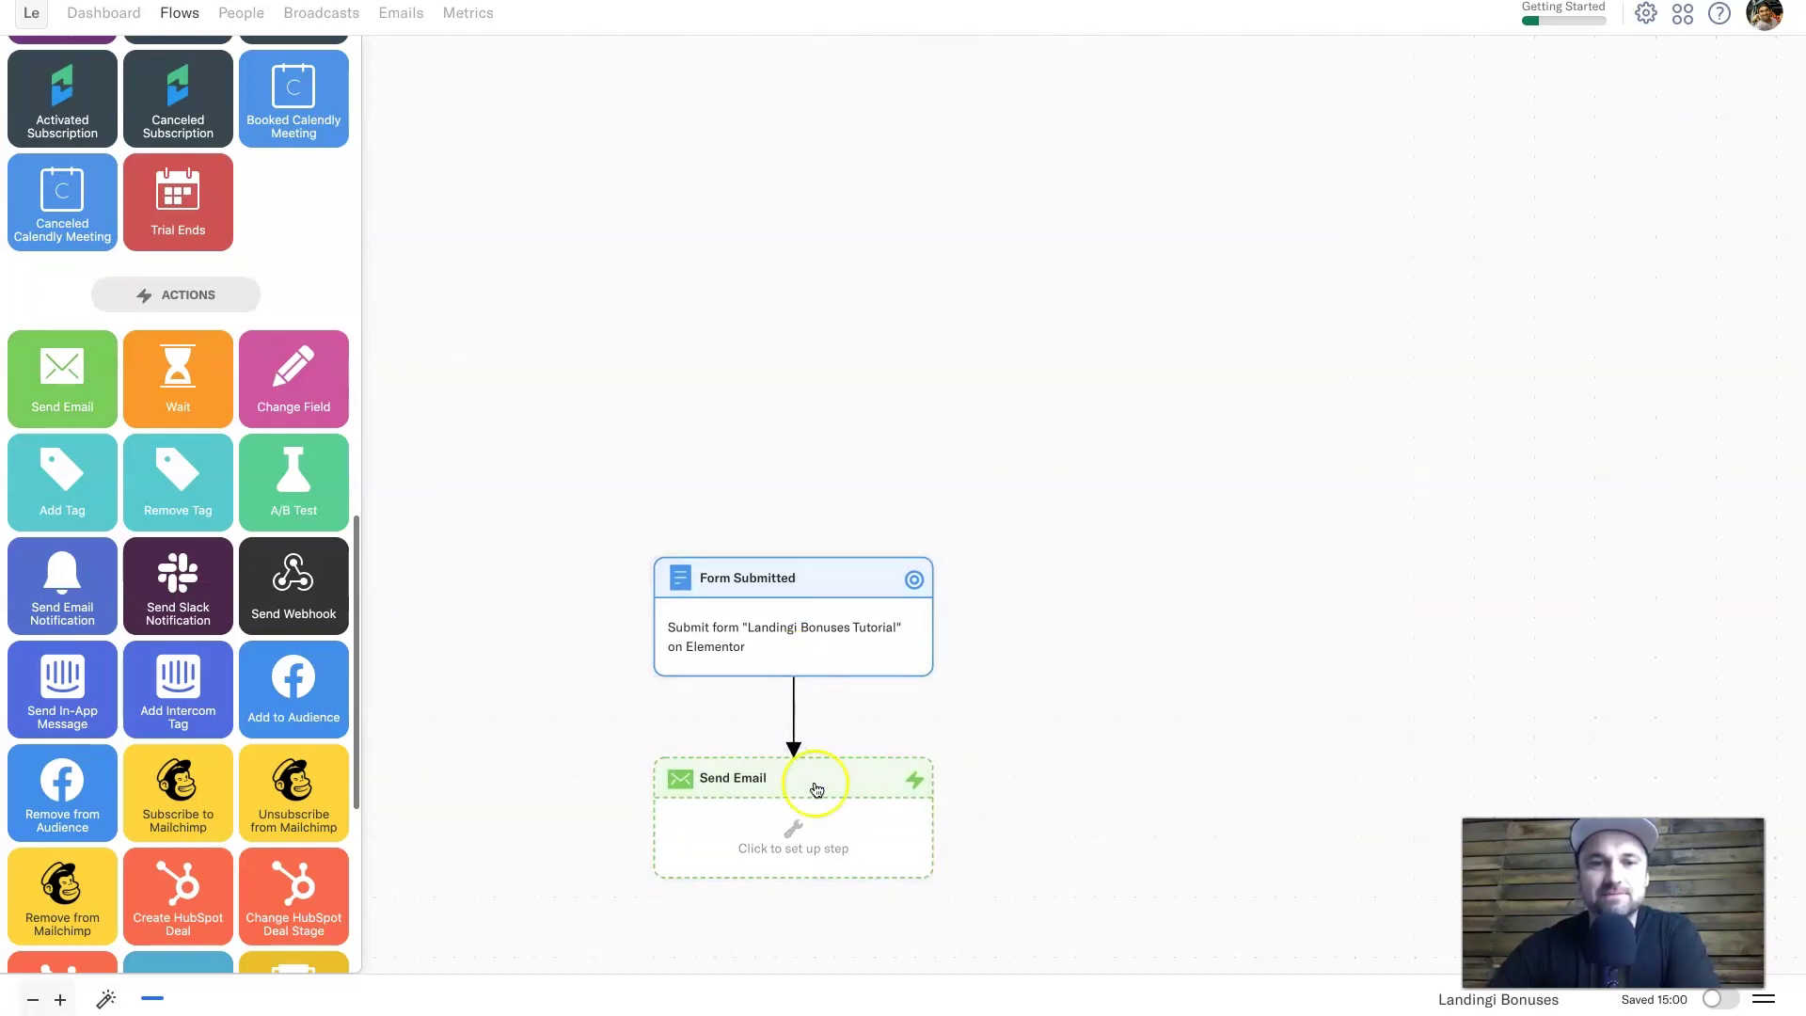
pyautogui.click(819, 839)
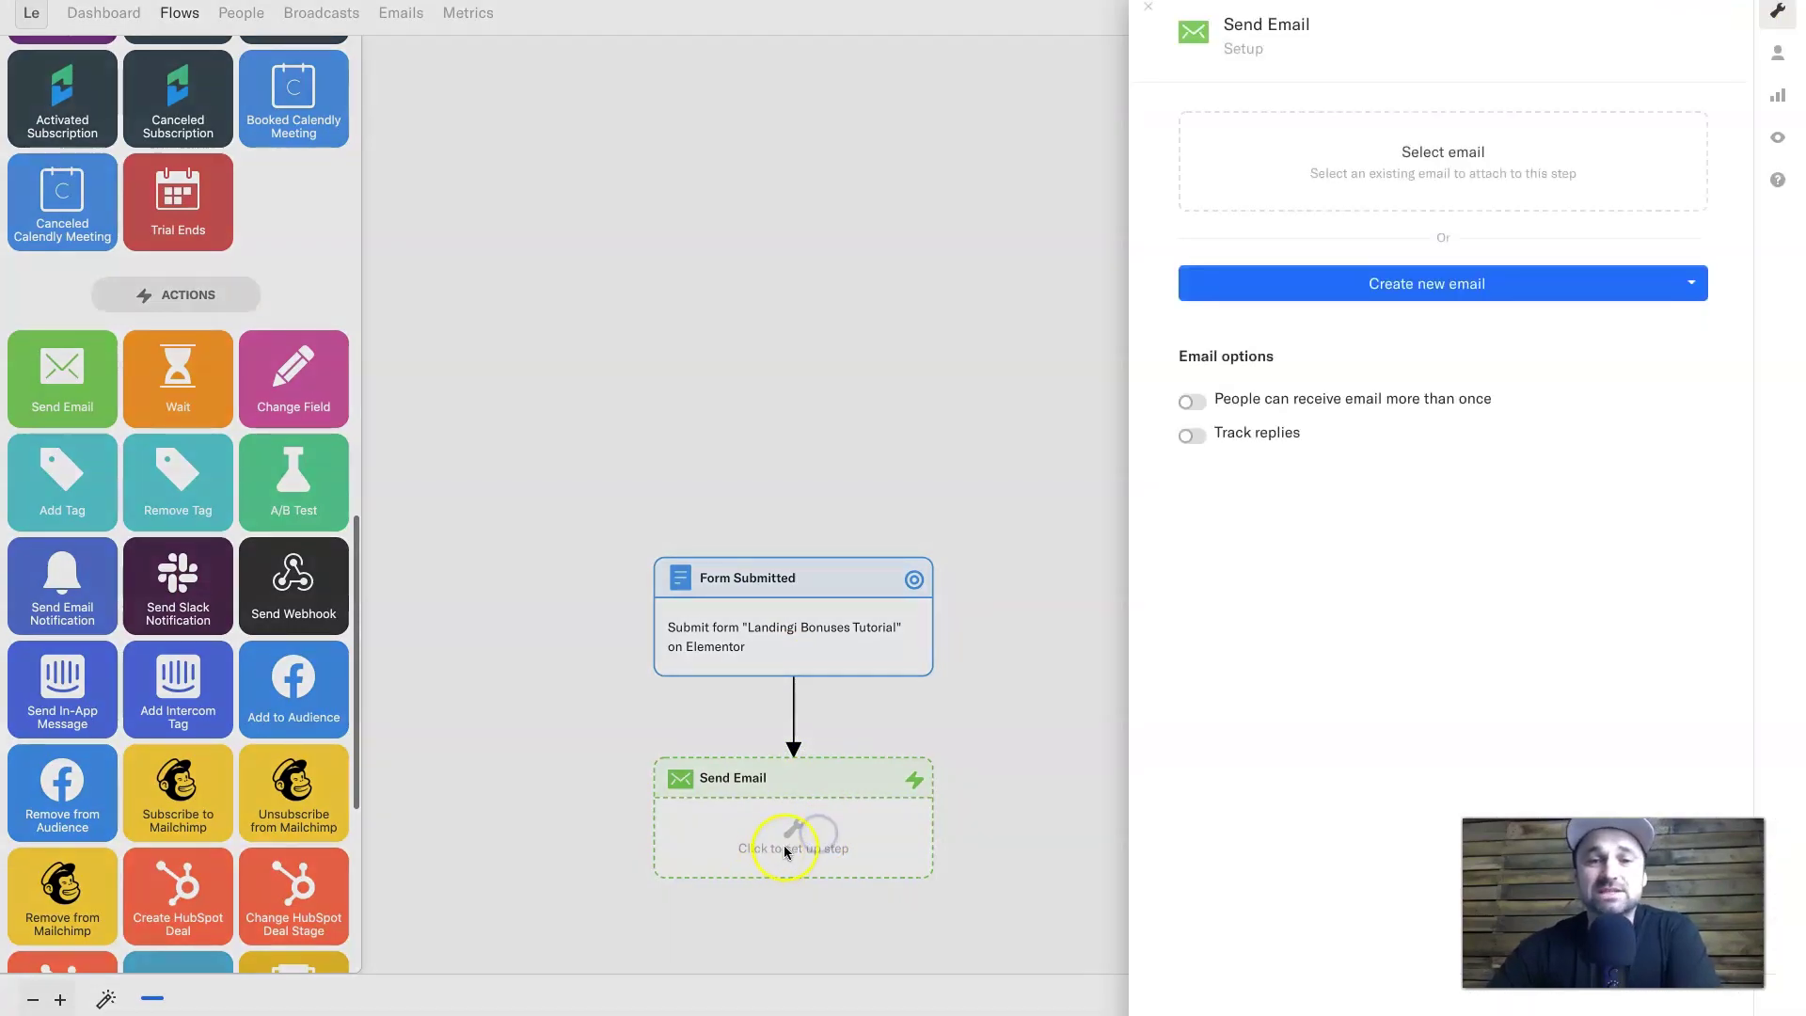
# Attach the Landingi Bonuses email to the Send Email step and open it for editing.
pyautogui.click(1450, 195)
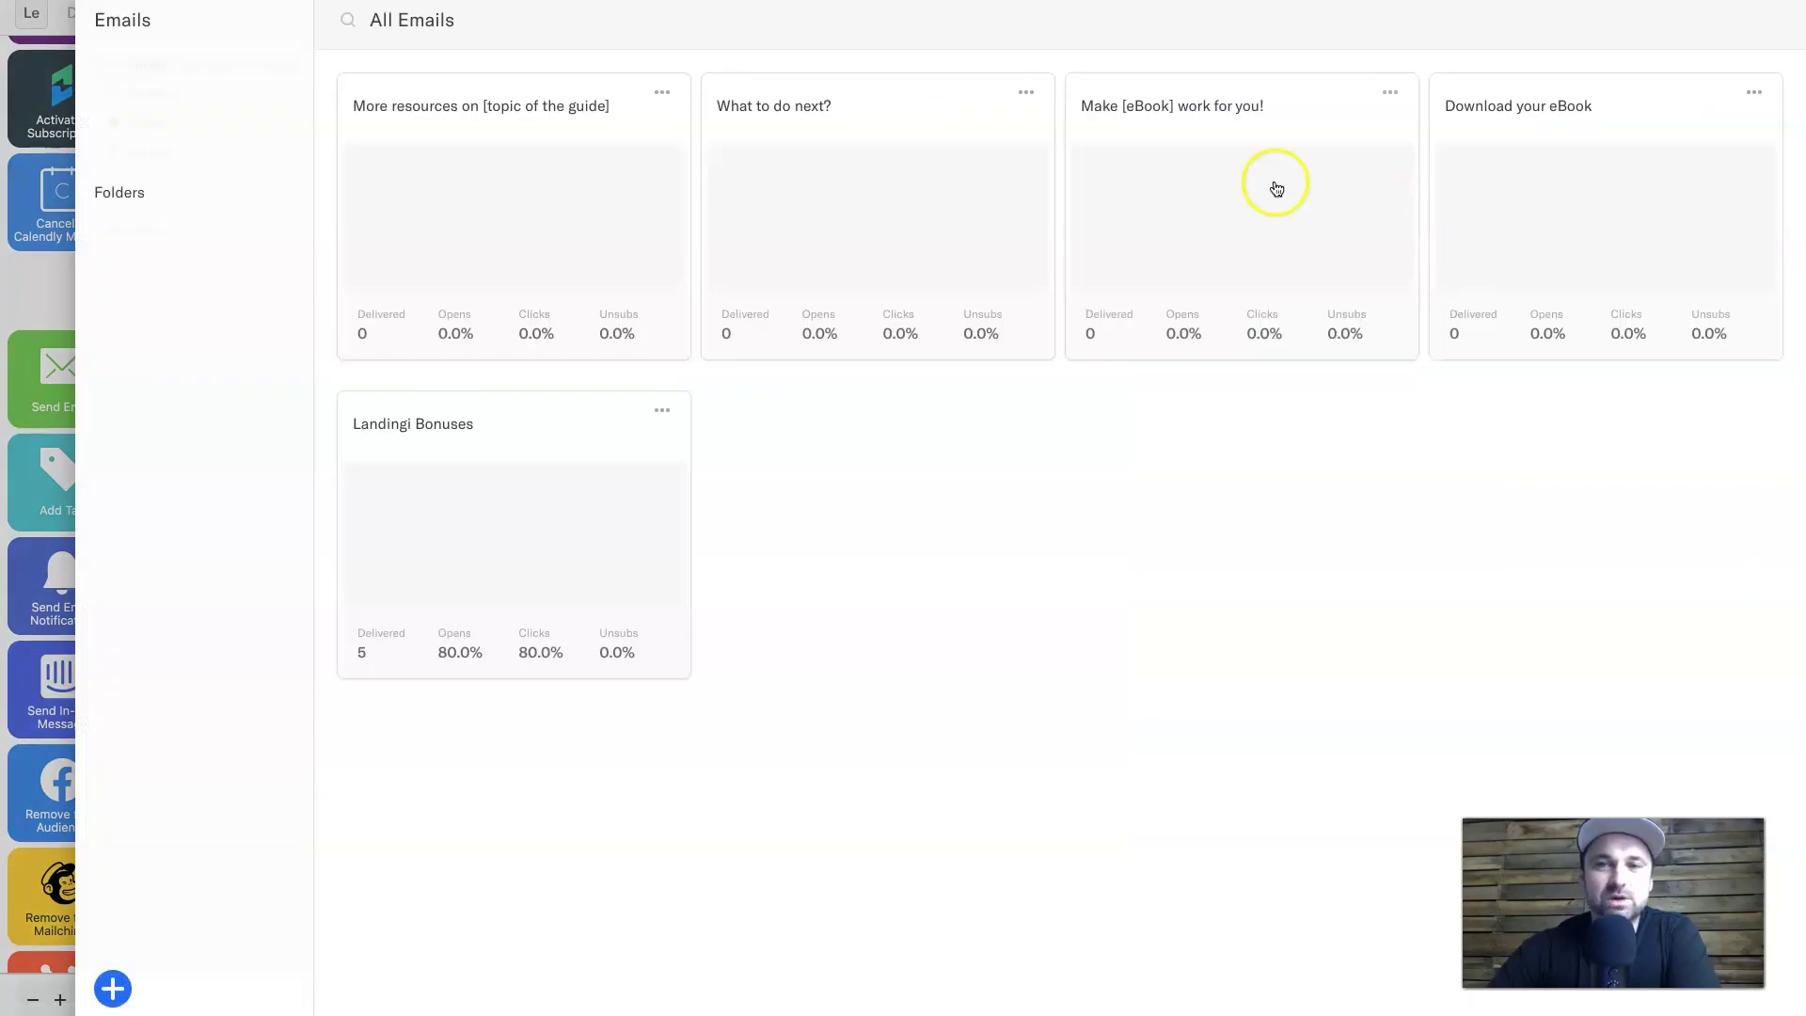
pyautogui.click(572, 516)
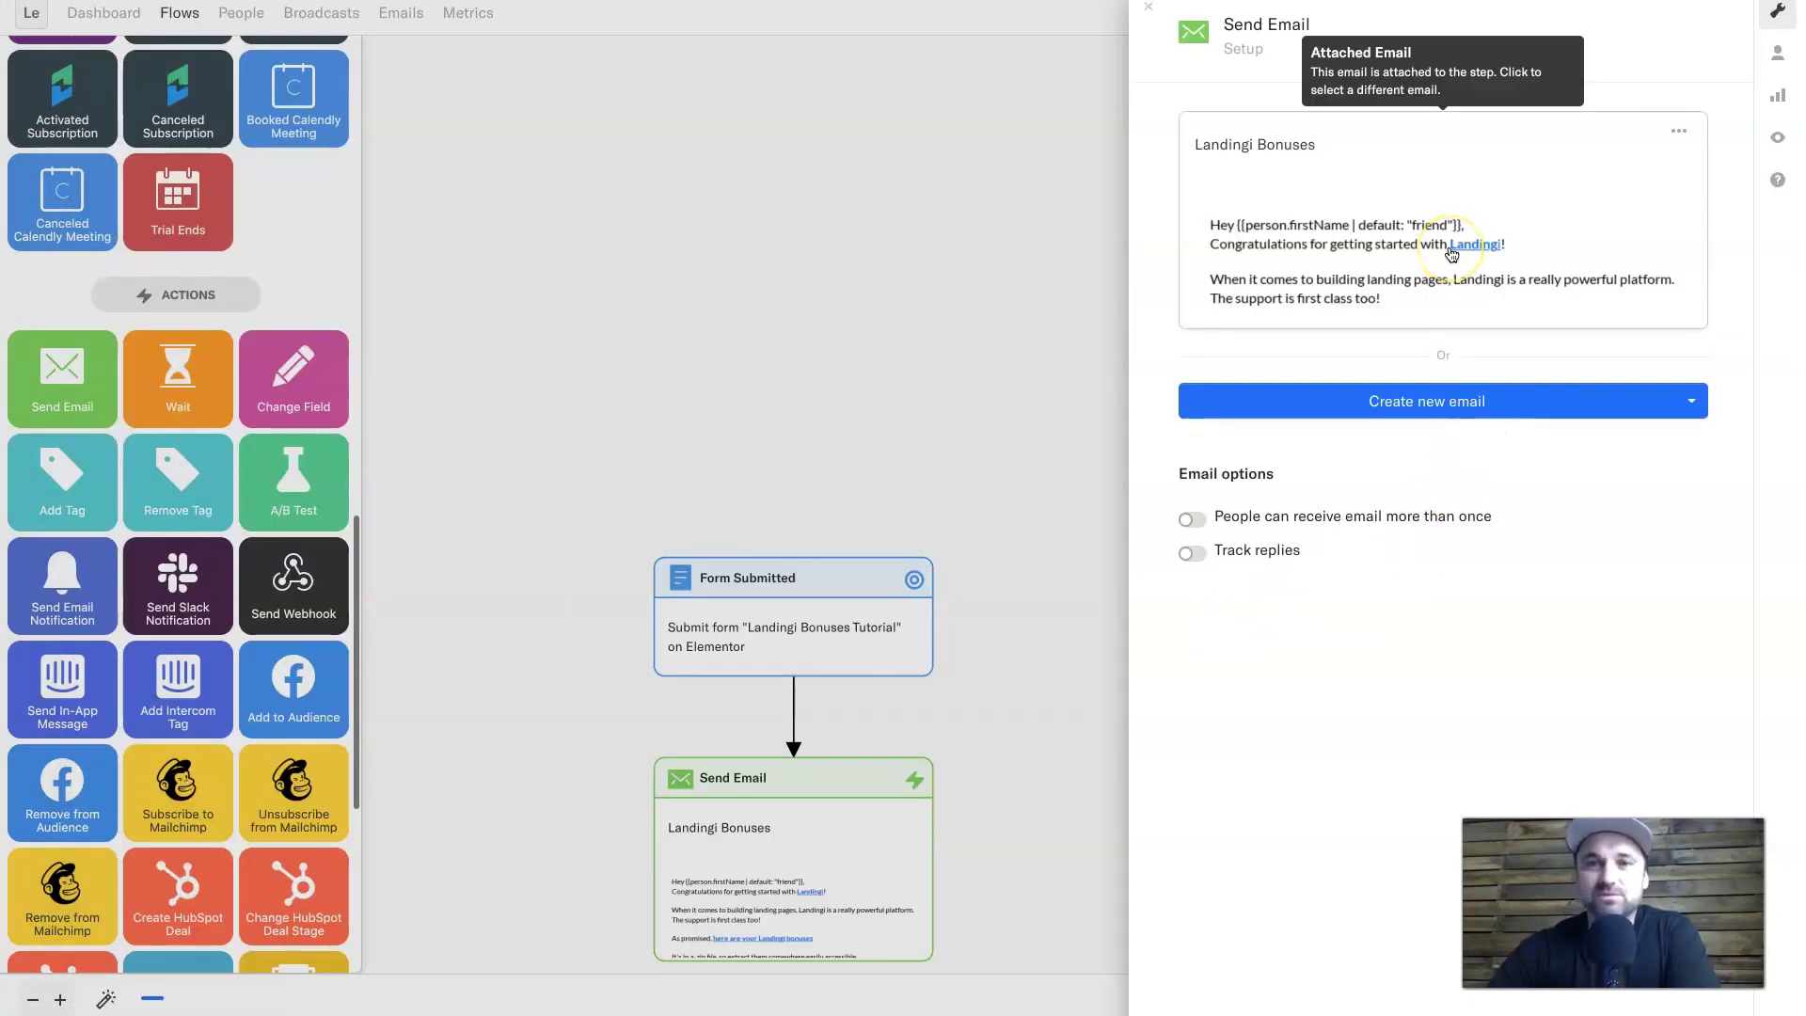
pyautogui.click(1449, 247)
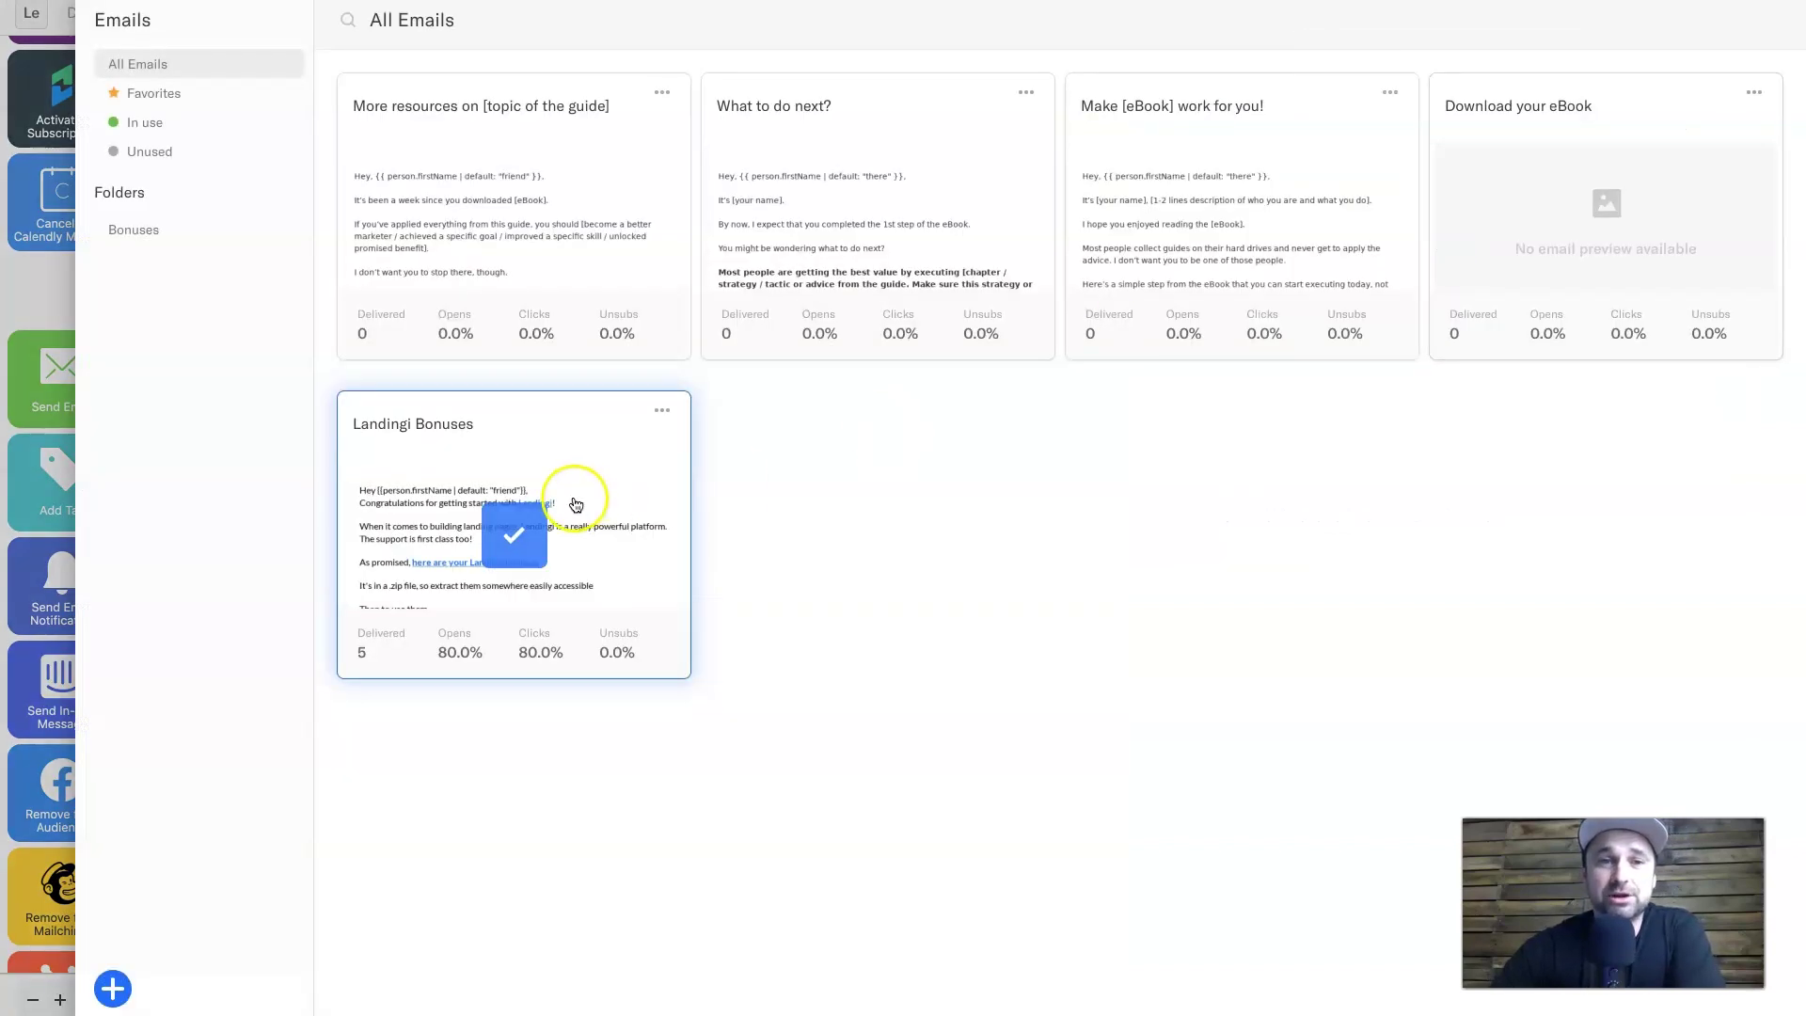
pyautogui.click(662, 410)
pyautogui.click(686, 455)
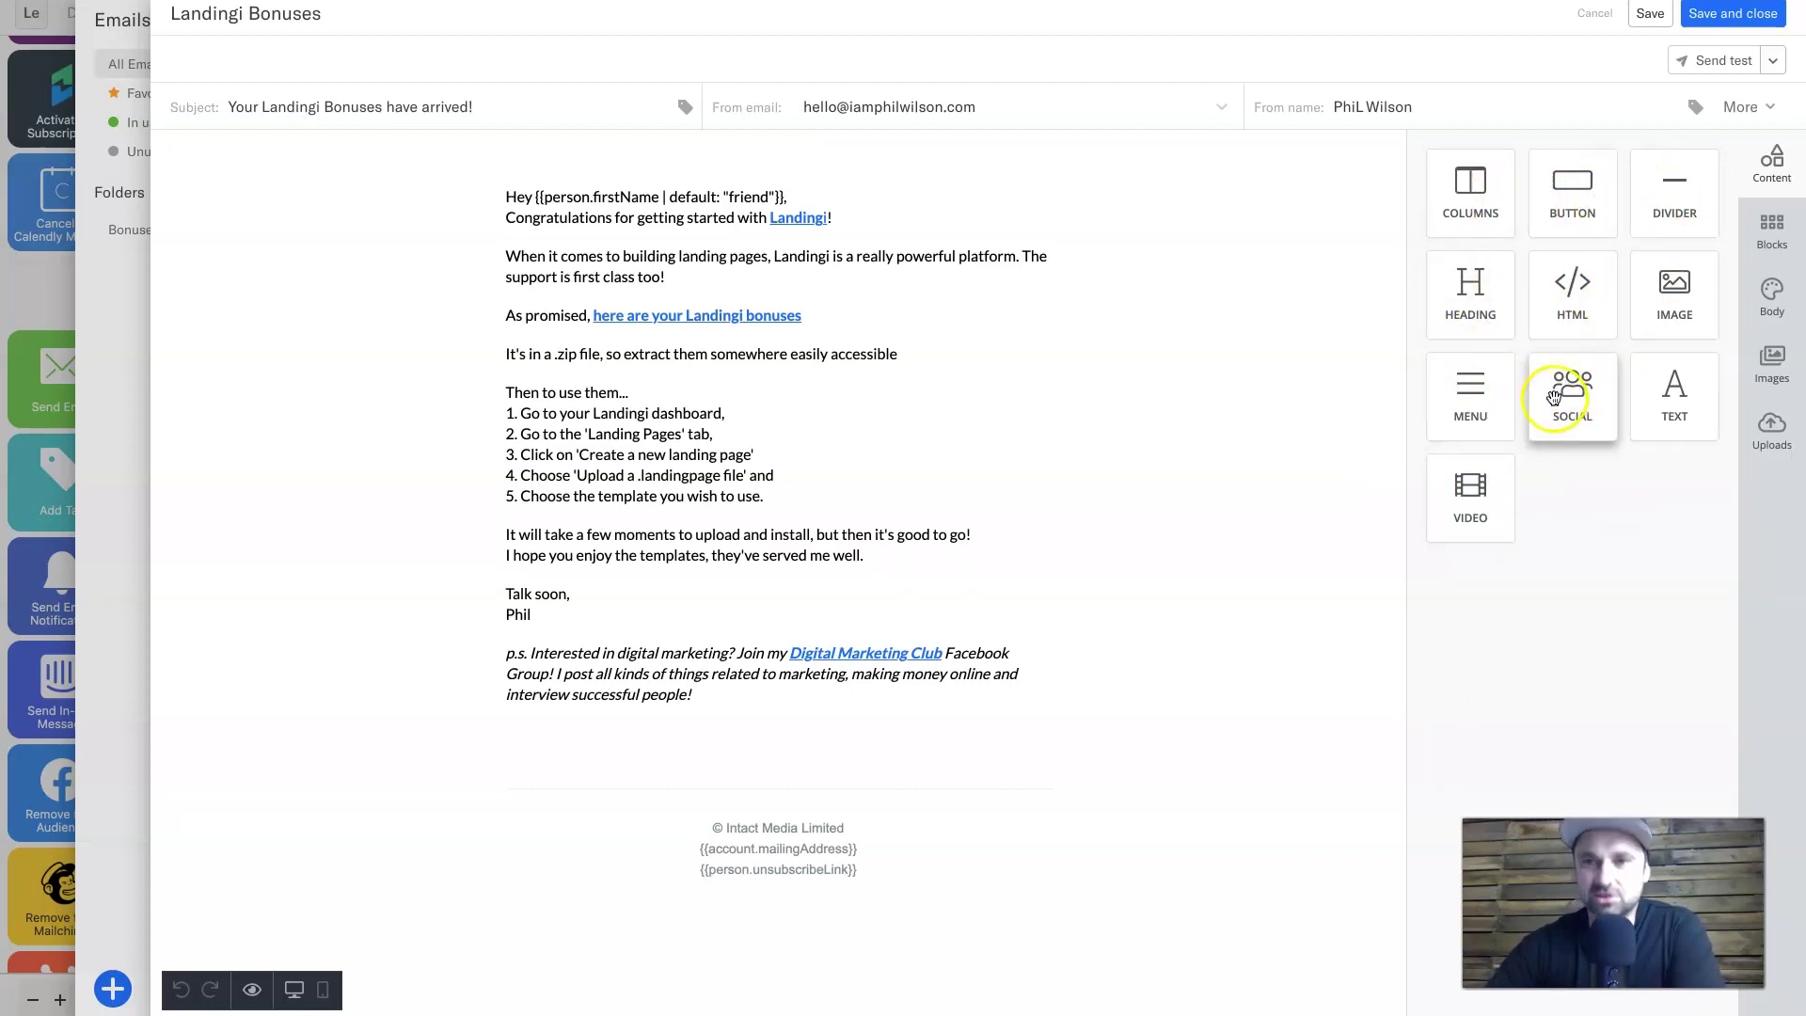
# Review the email's layout blocks, body settings, stock and uploaded images, then save it.
pyautogui.click(1762, 231)
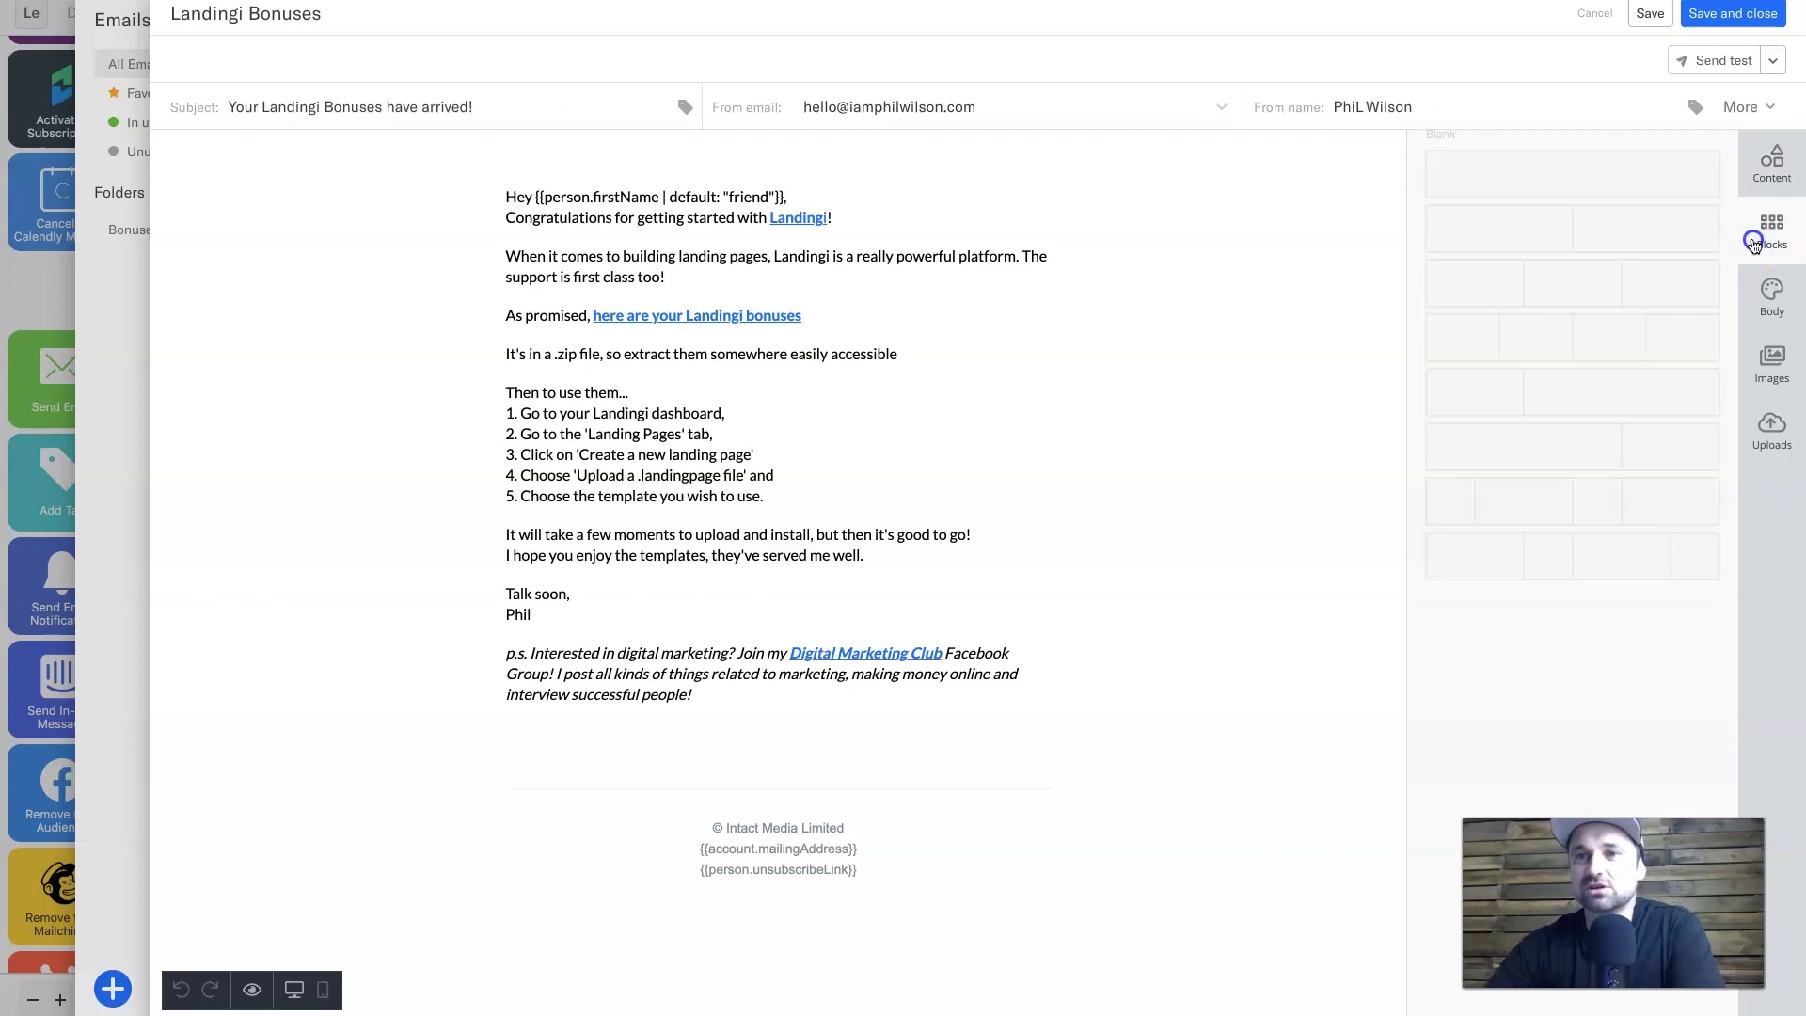
pyautogui.click(1755, 301)
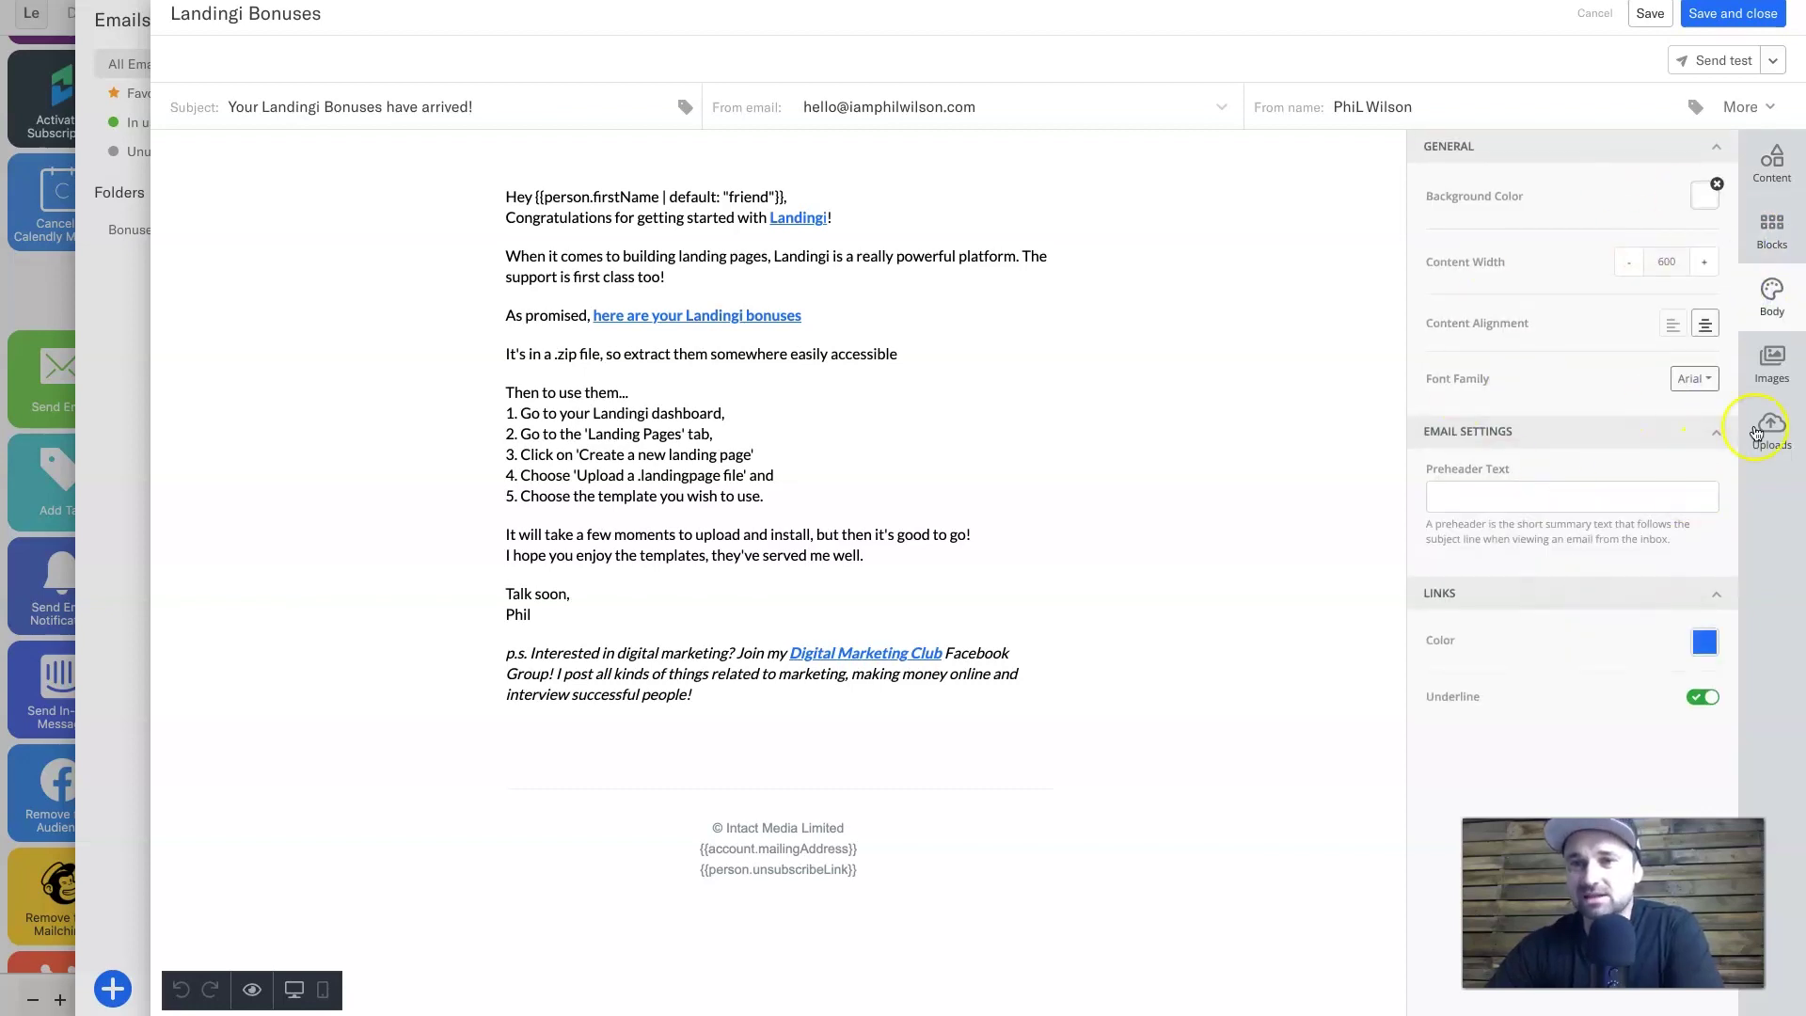
pyautogui.click(1790, 357)
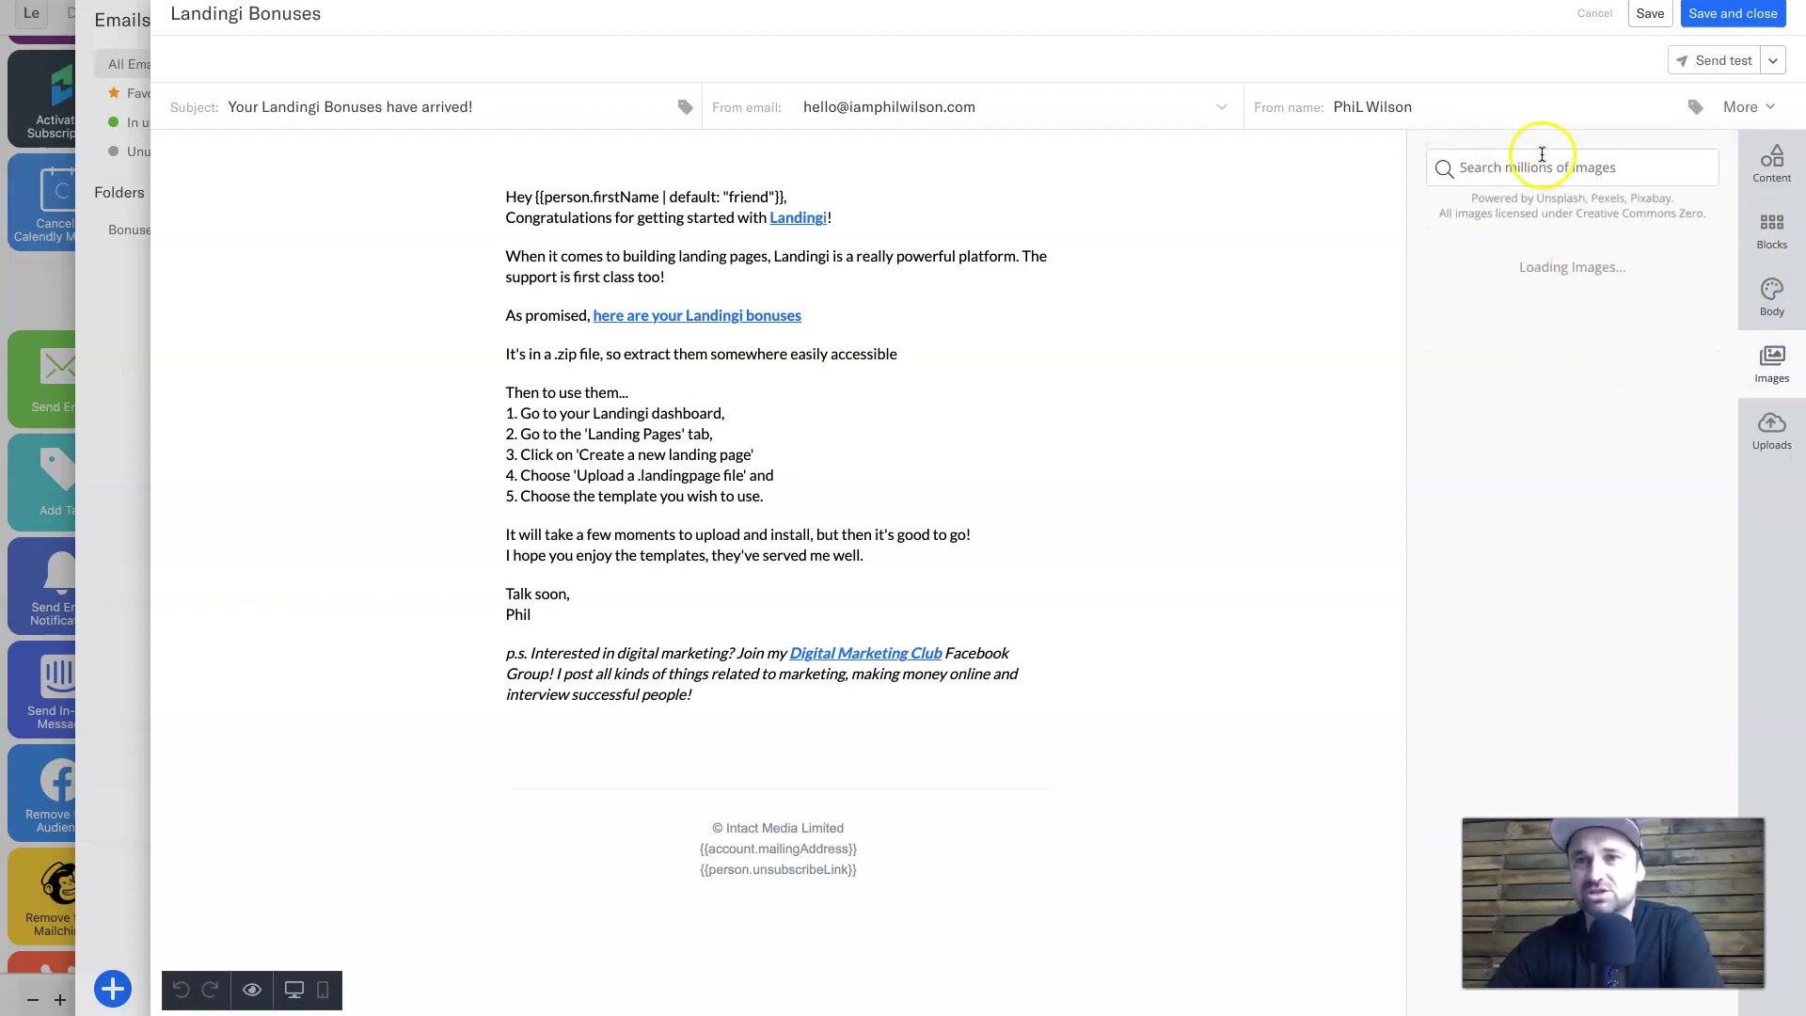
pyautogui.click(1774, 448)
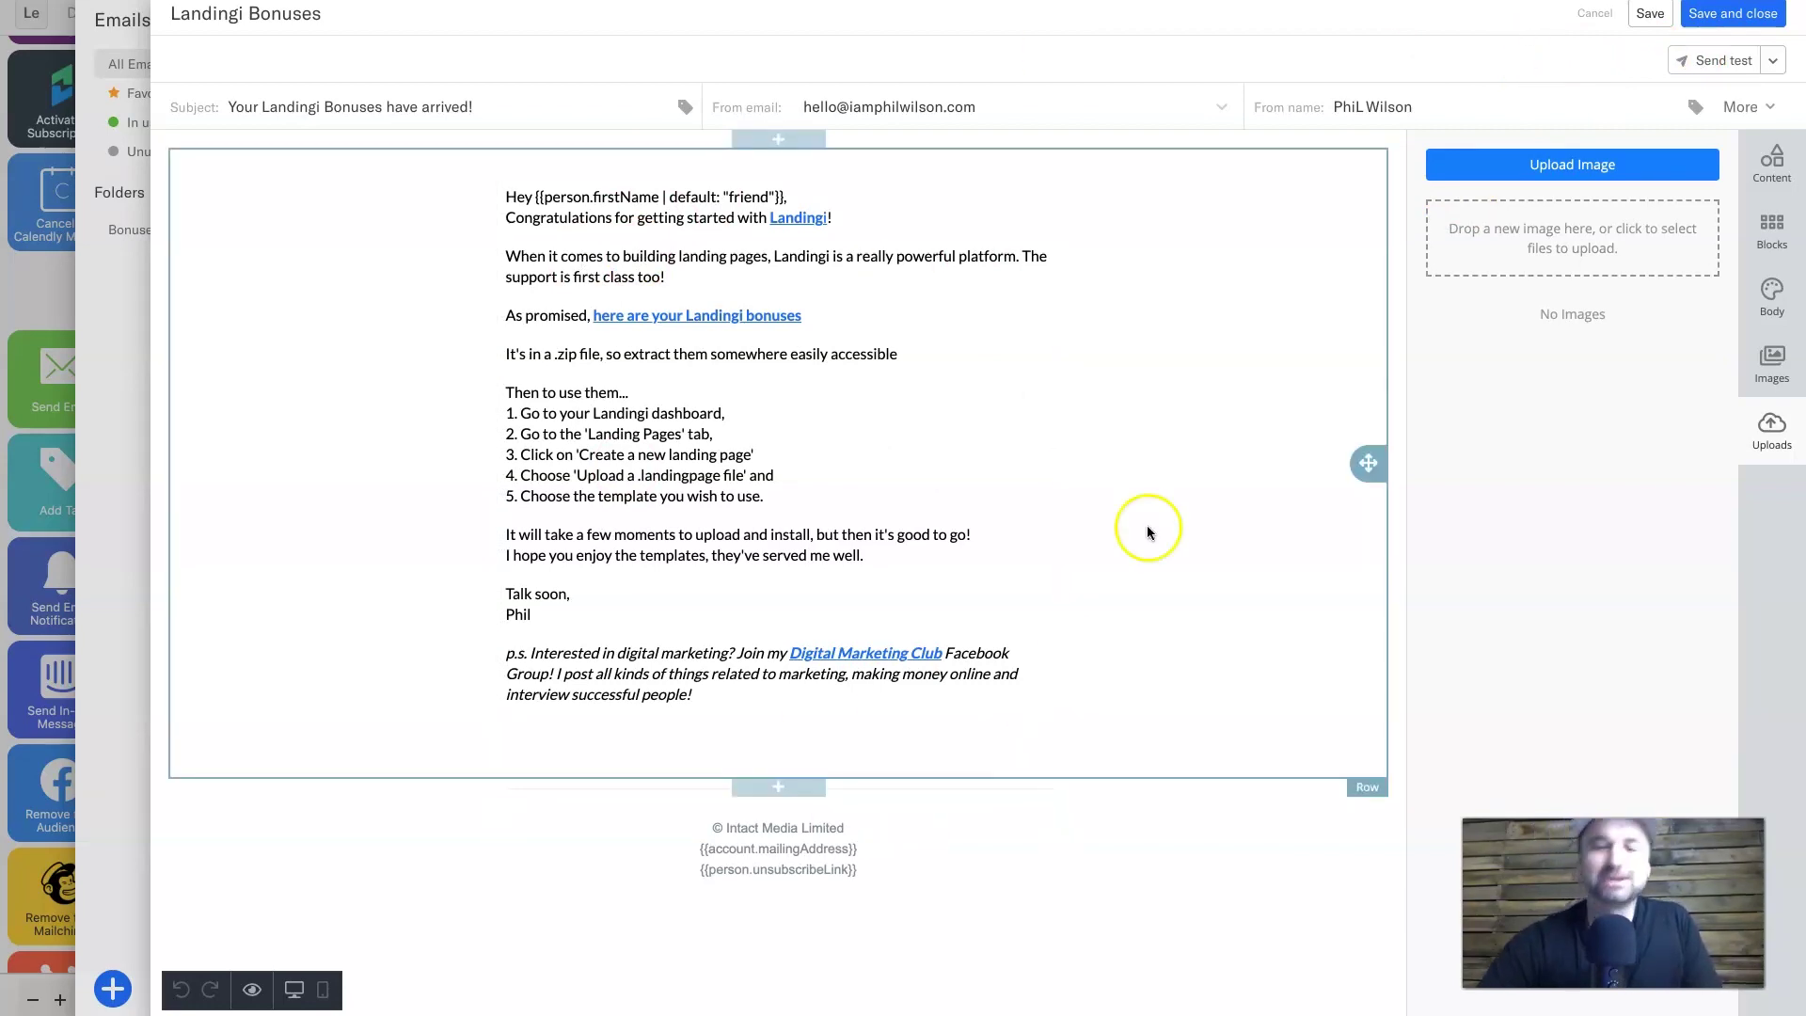
pyautogui.click(1708, 14)
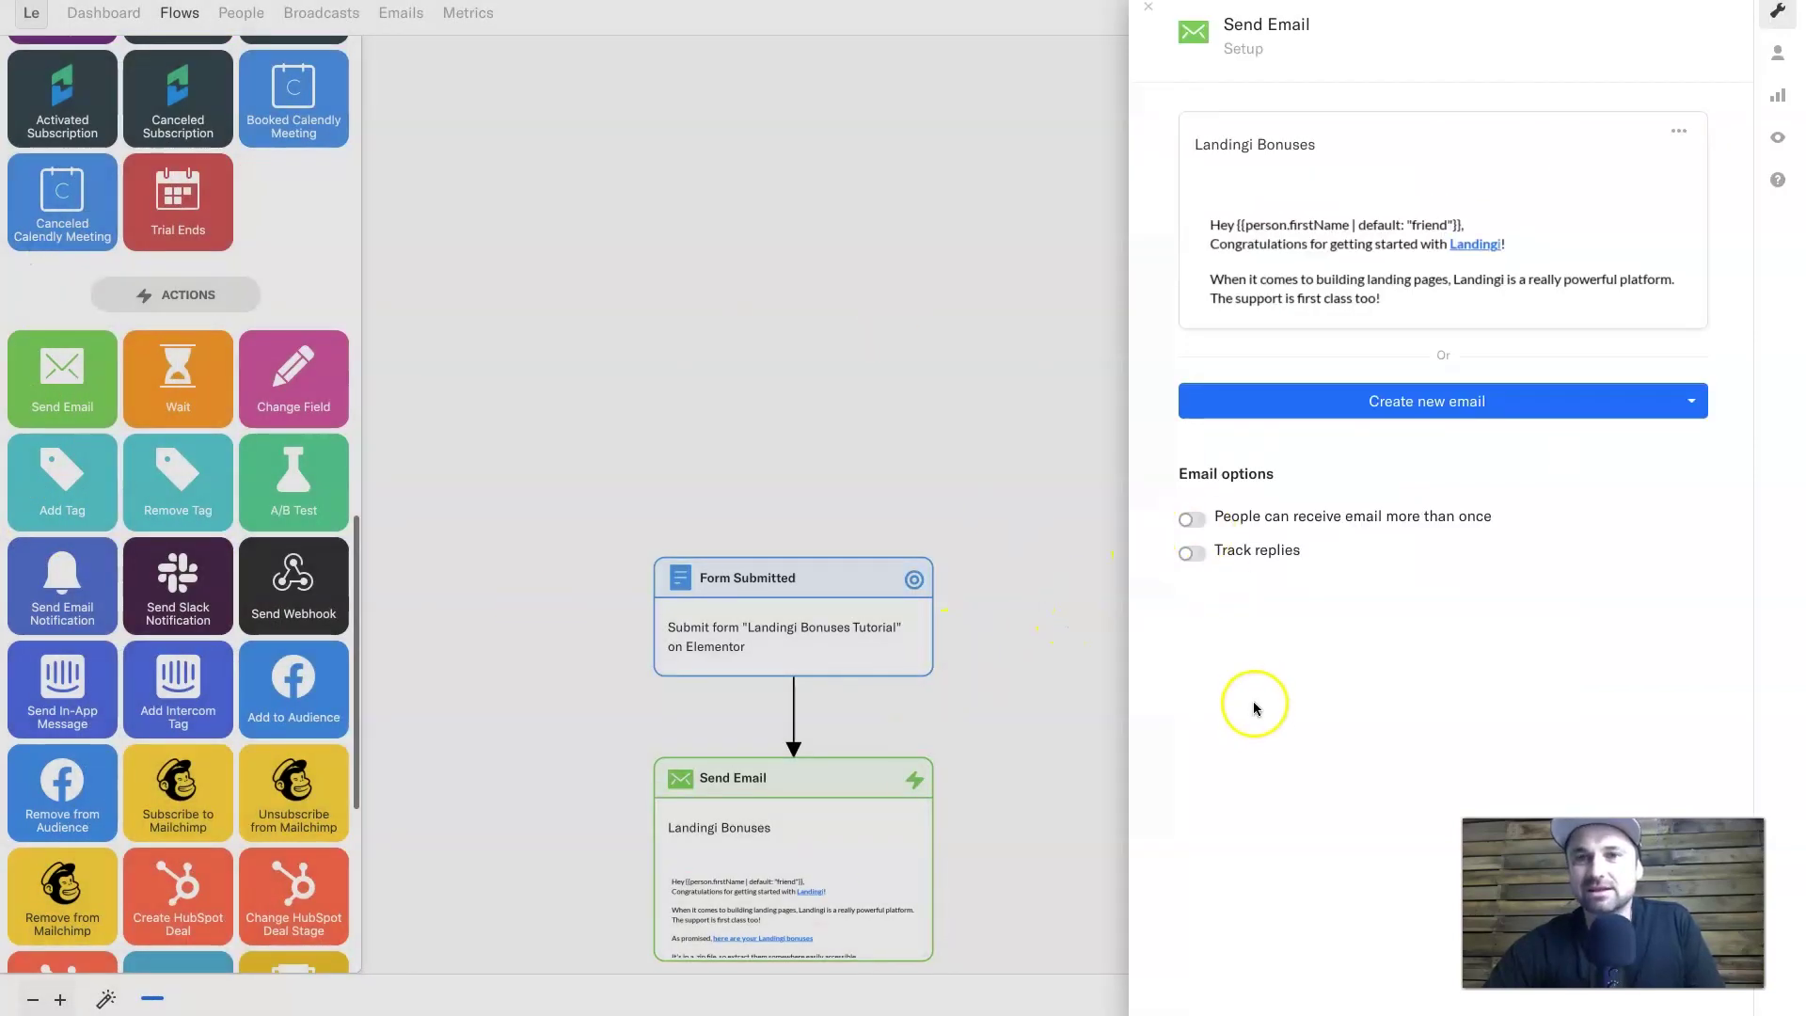
# Turn on Track replies for the Send Email step.
pyautogui.click(1088, 659)
pyautogui.click(827, 846)
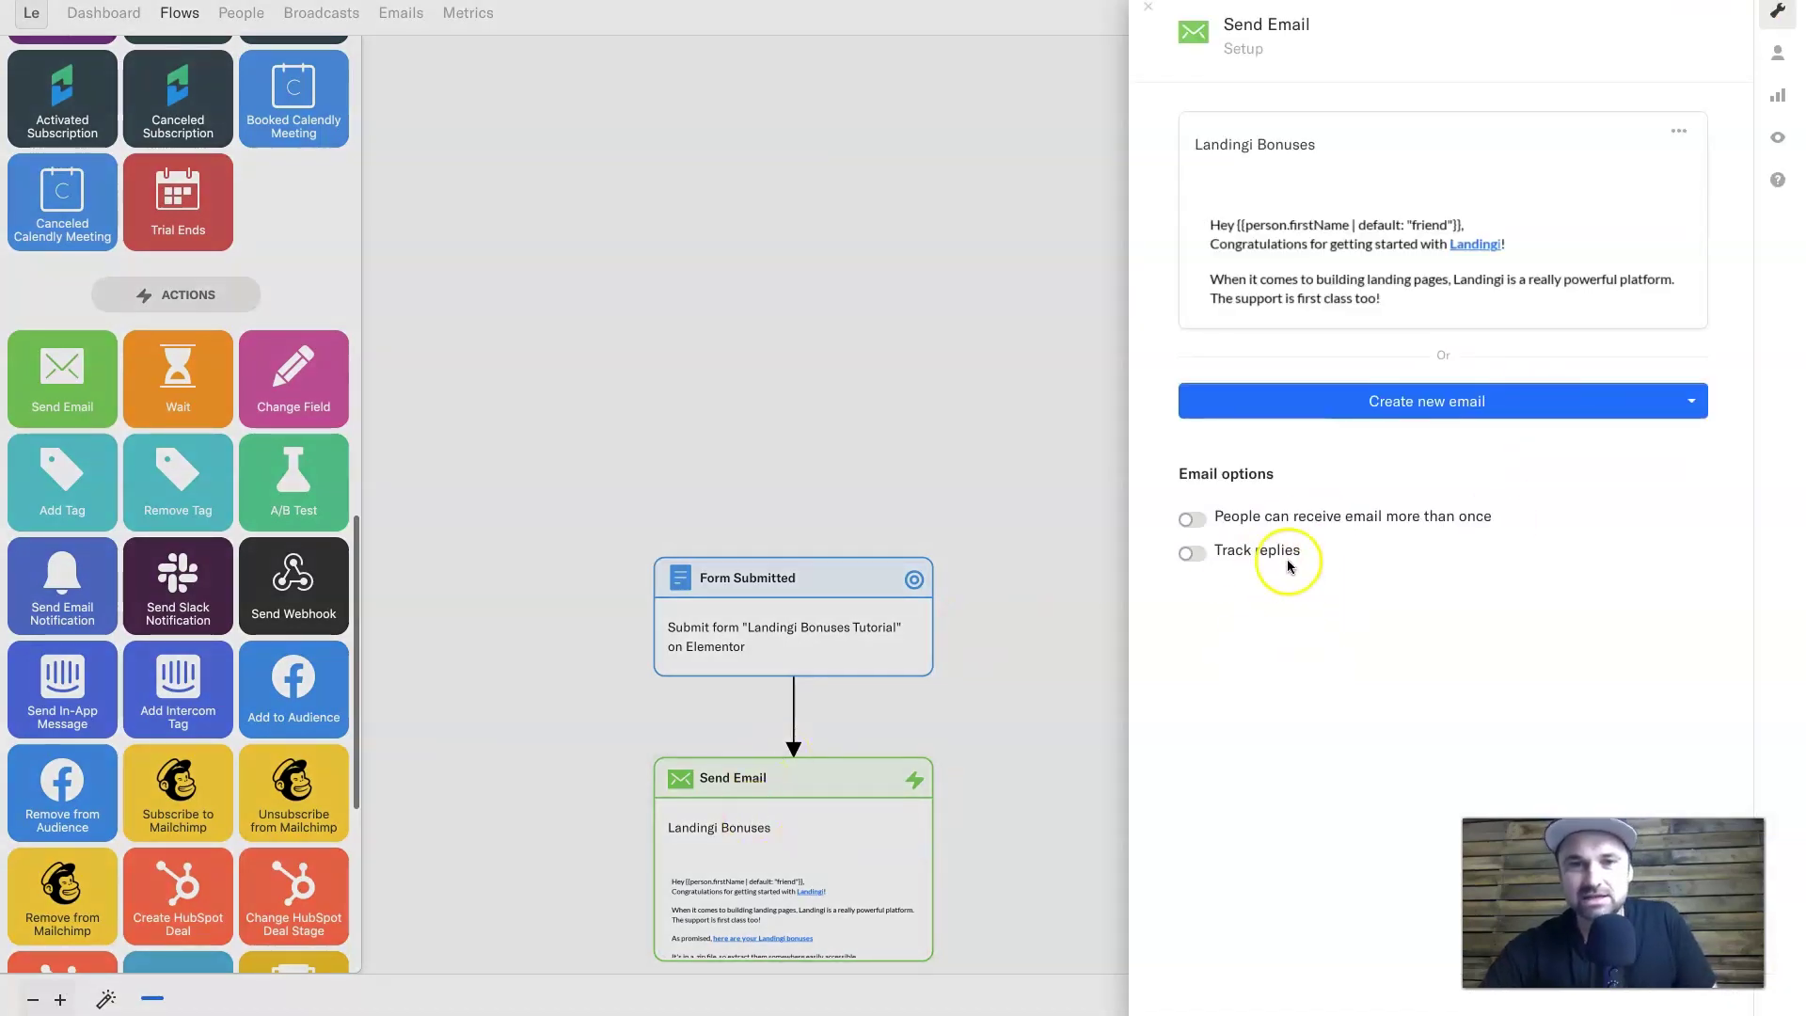
pyautogui.click(1189, 554)
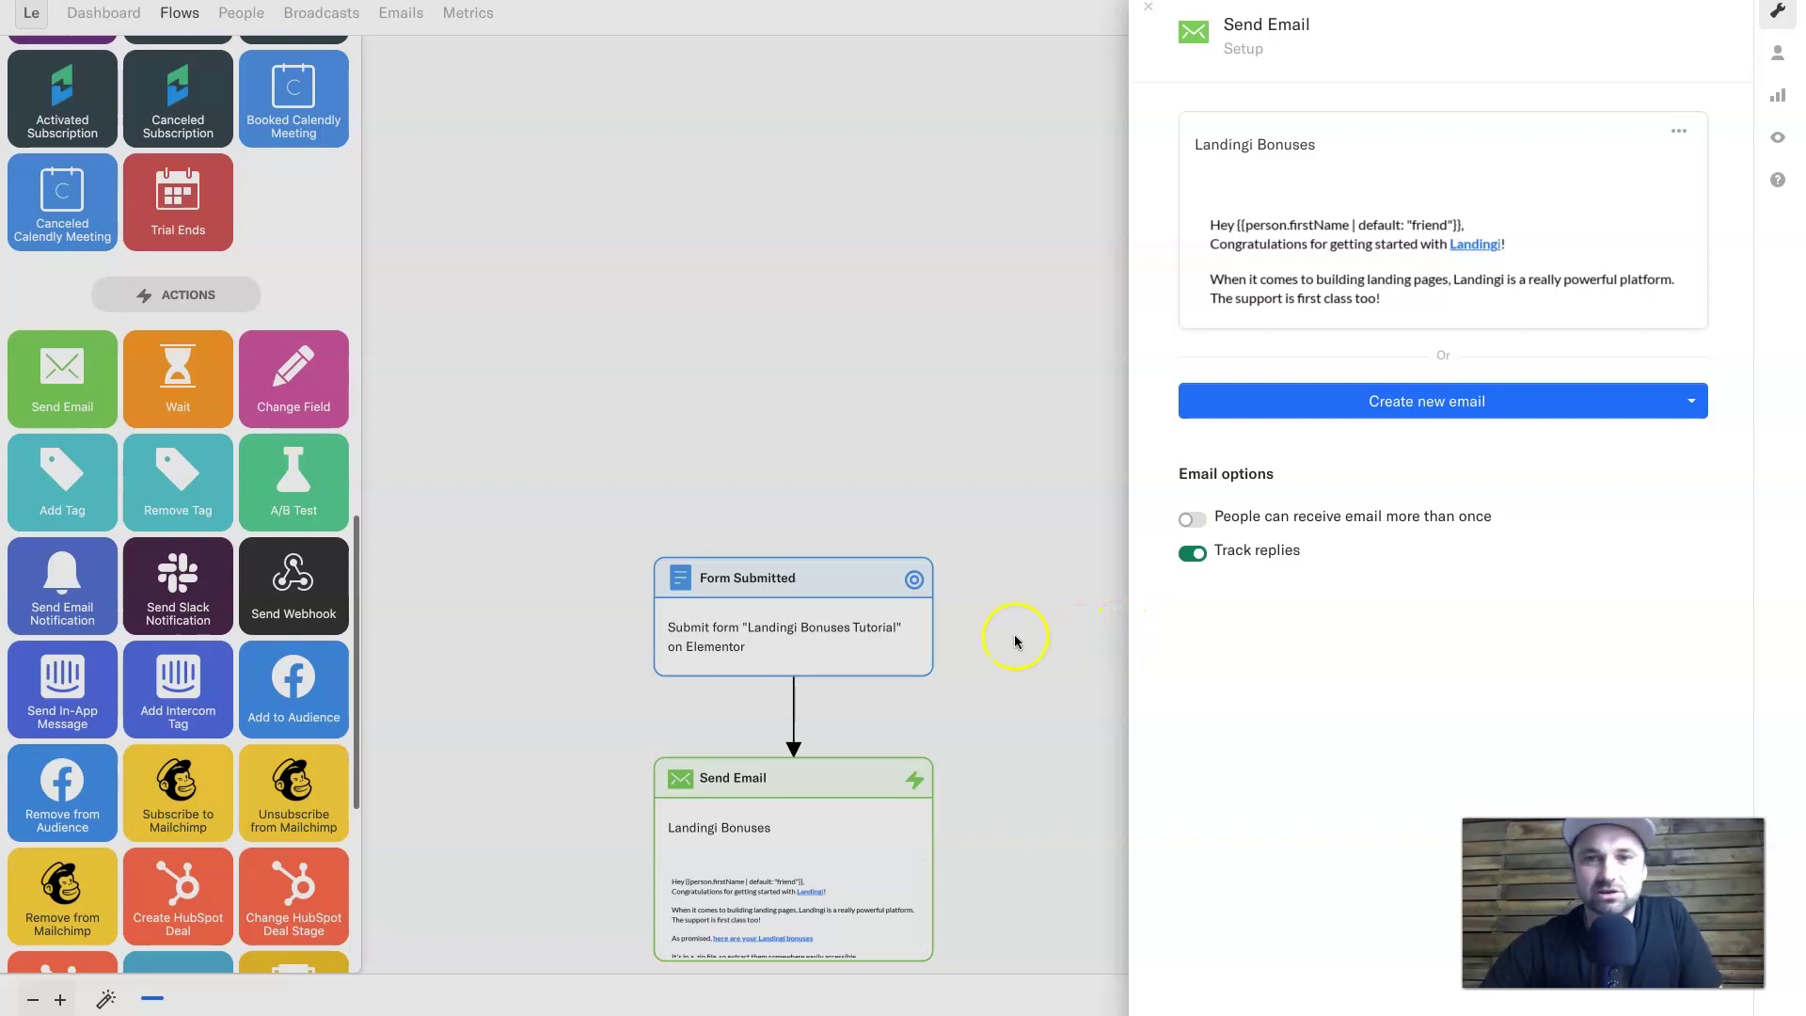
pyautogui.click(1064, 603)
# Activate the Landingi Bonuses flow and drag an Add Tag step below Send Email.
pyautogui.moveTo(1296, 888); pyautogui.dragTo(1402, 649)
pyautogui.click(1715, 1001)
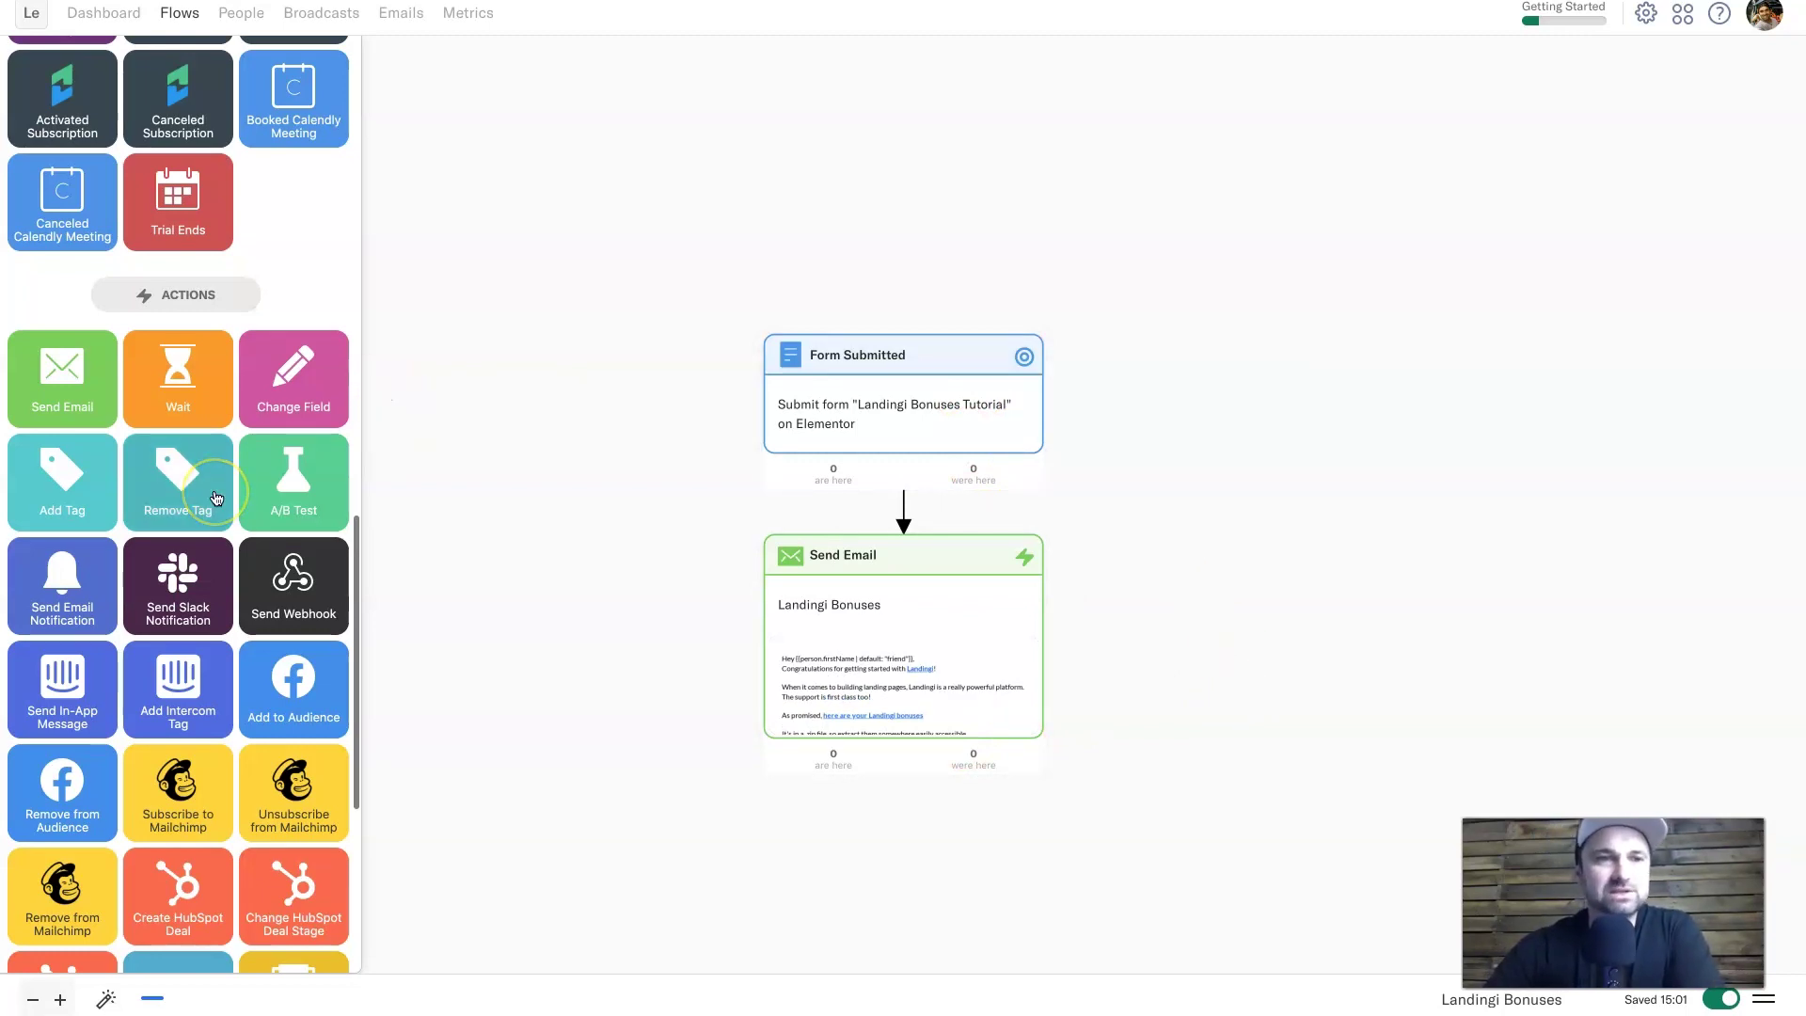
pyautogui.scroll(-3, 212, 496)
pyautogui.moveTo(68, 262); pyautogui.dragTo(922, 884)
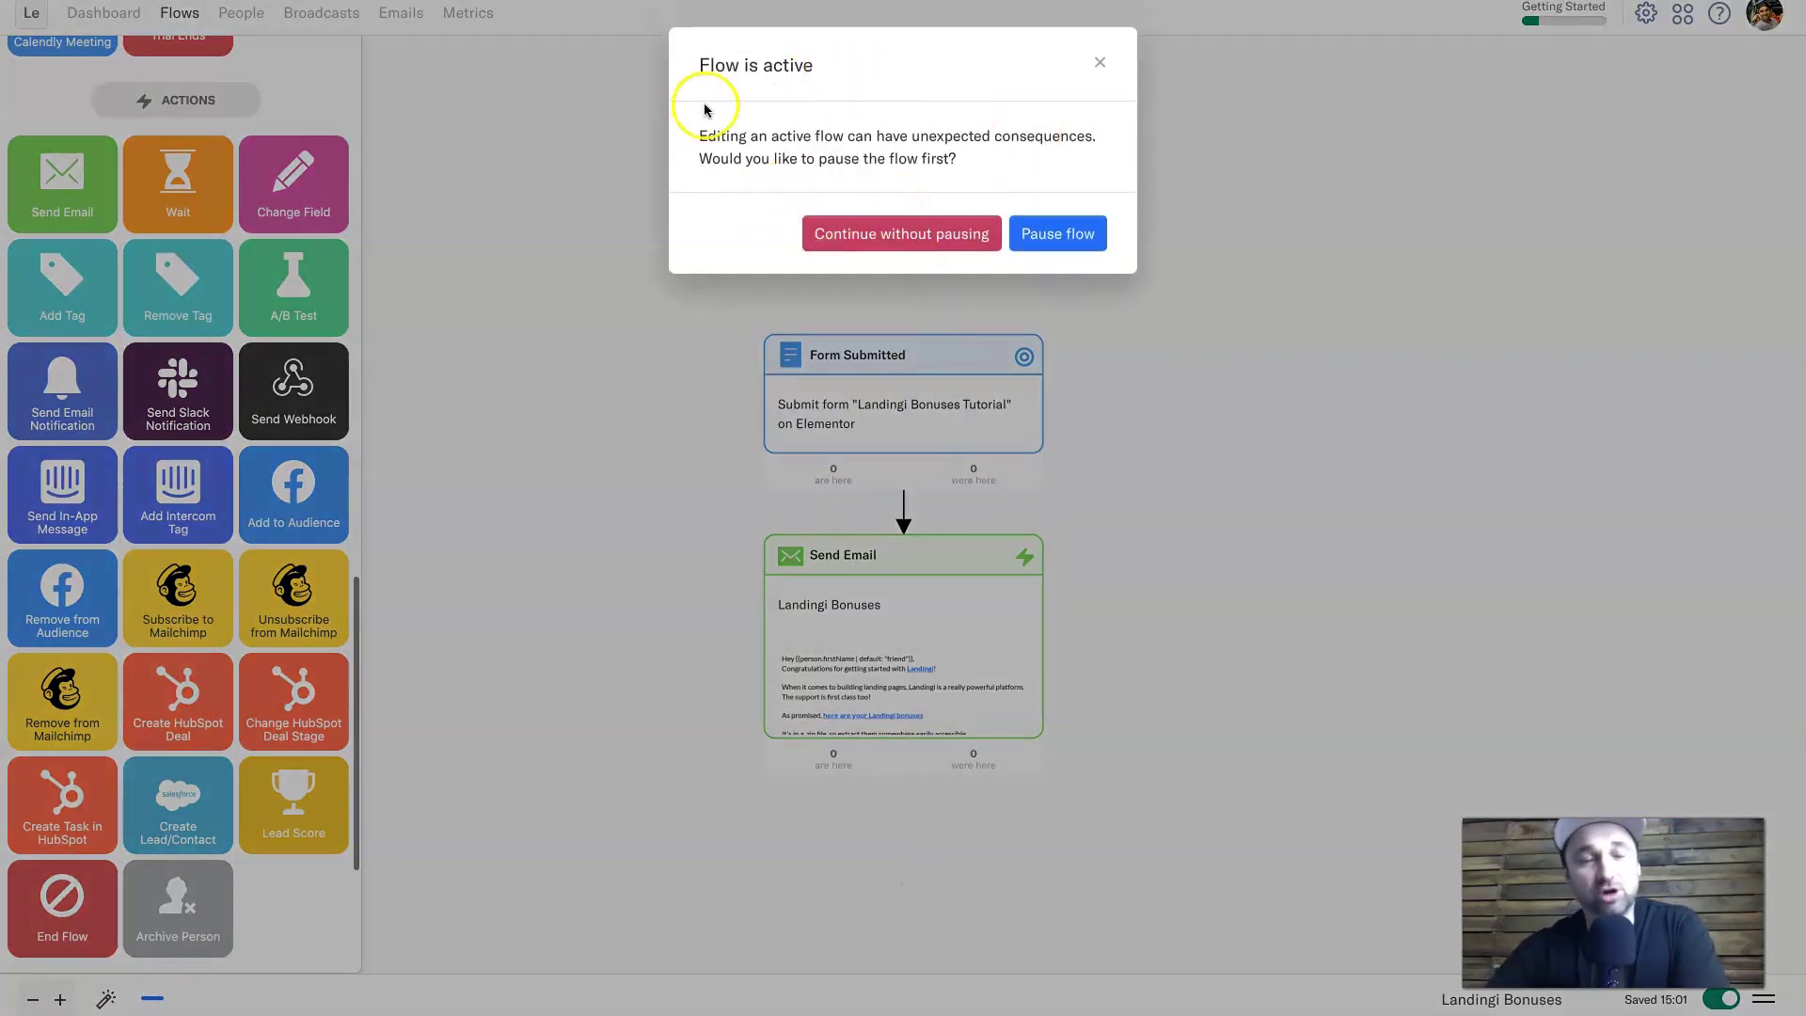
# Continue editing without pausing the flow and link Send Email to the Add Tag step.
pyautogui.click(884, 239)
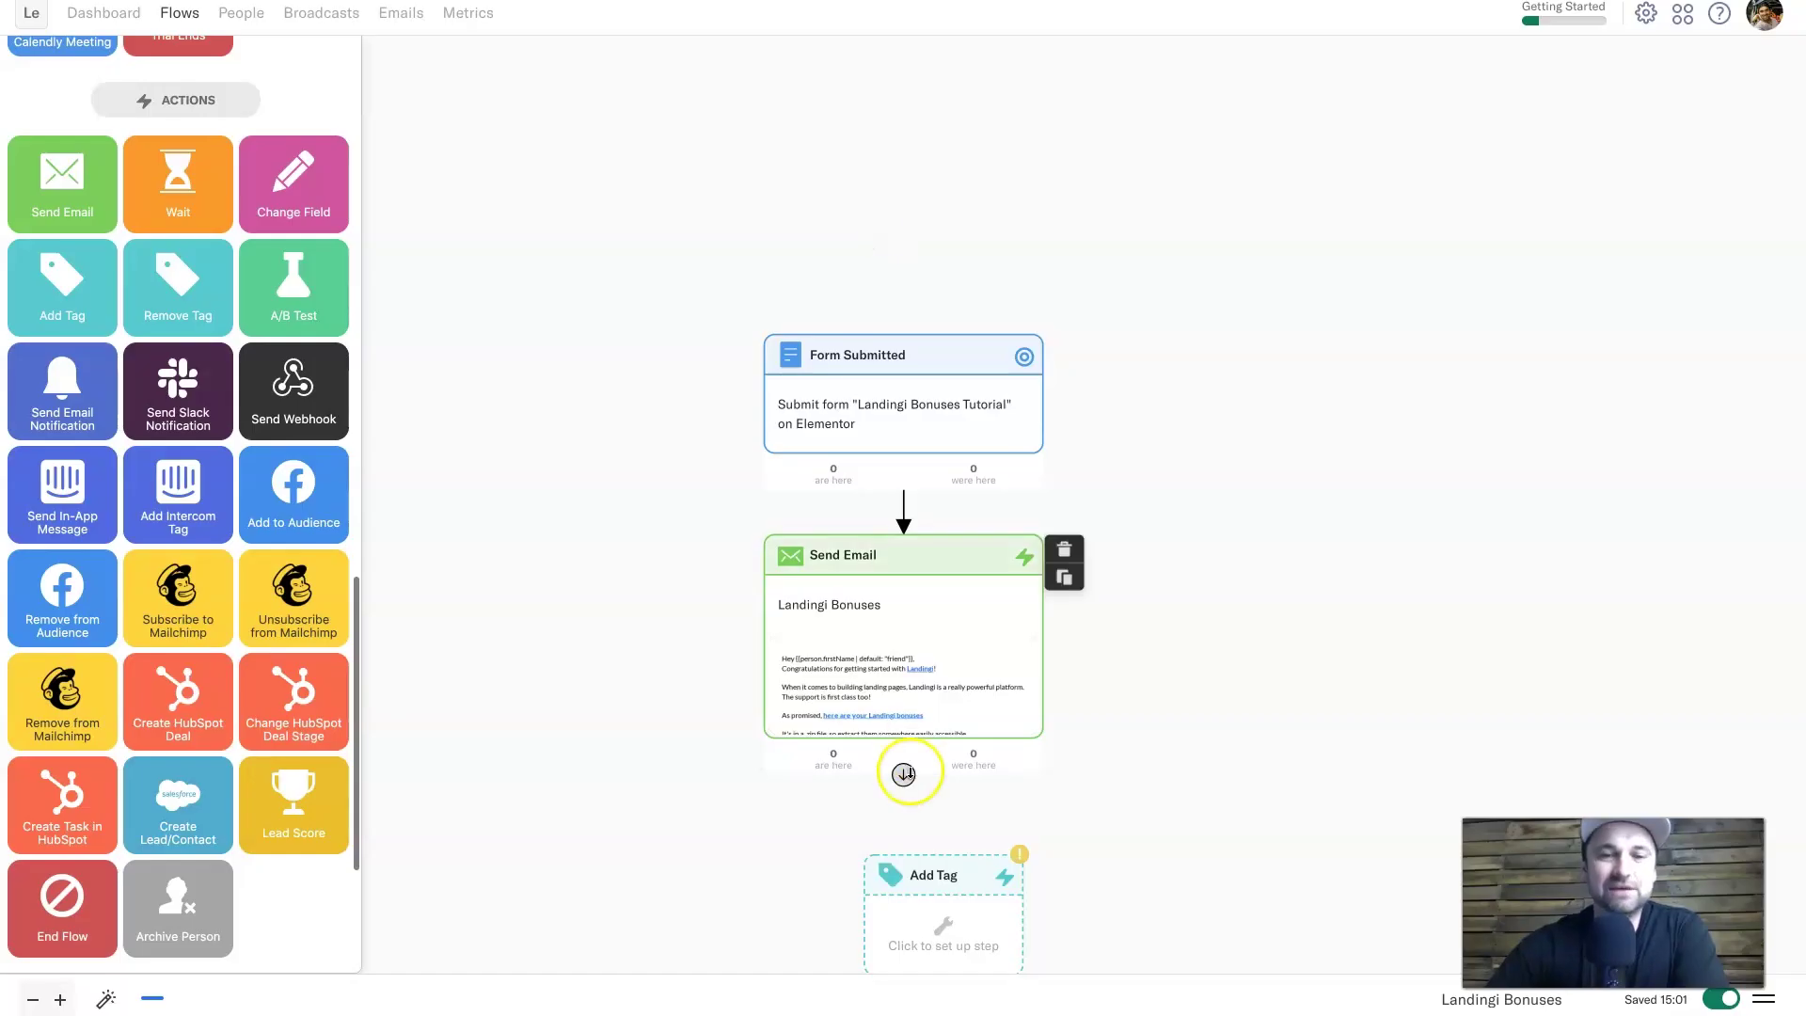
pyautogui.scroll(-2, 929, 917)
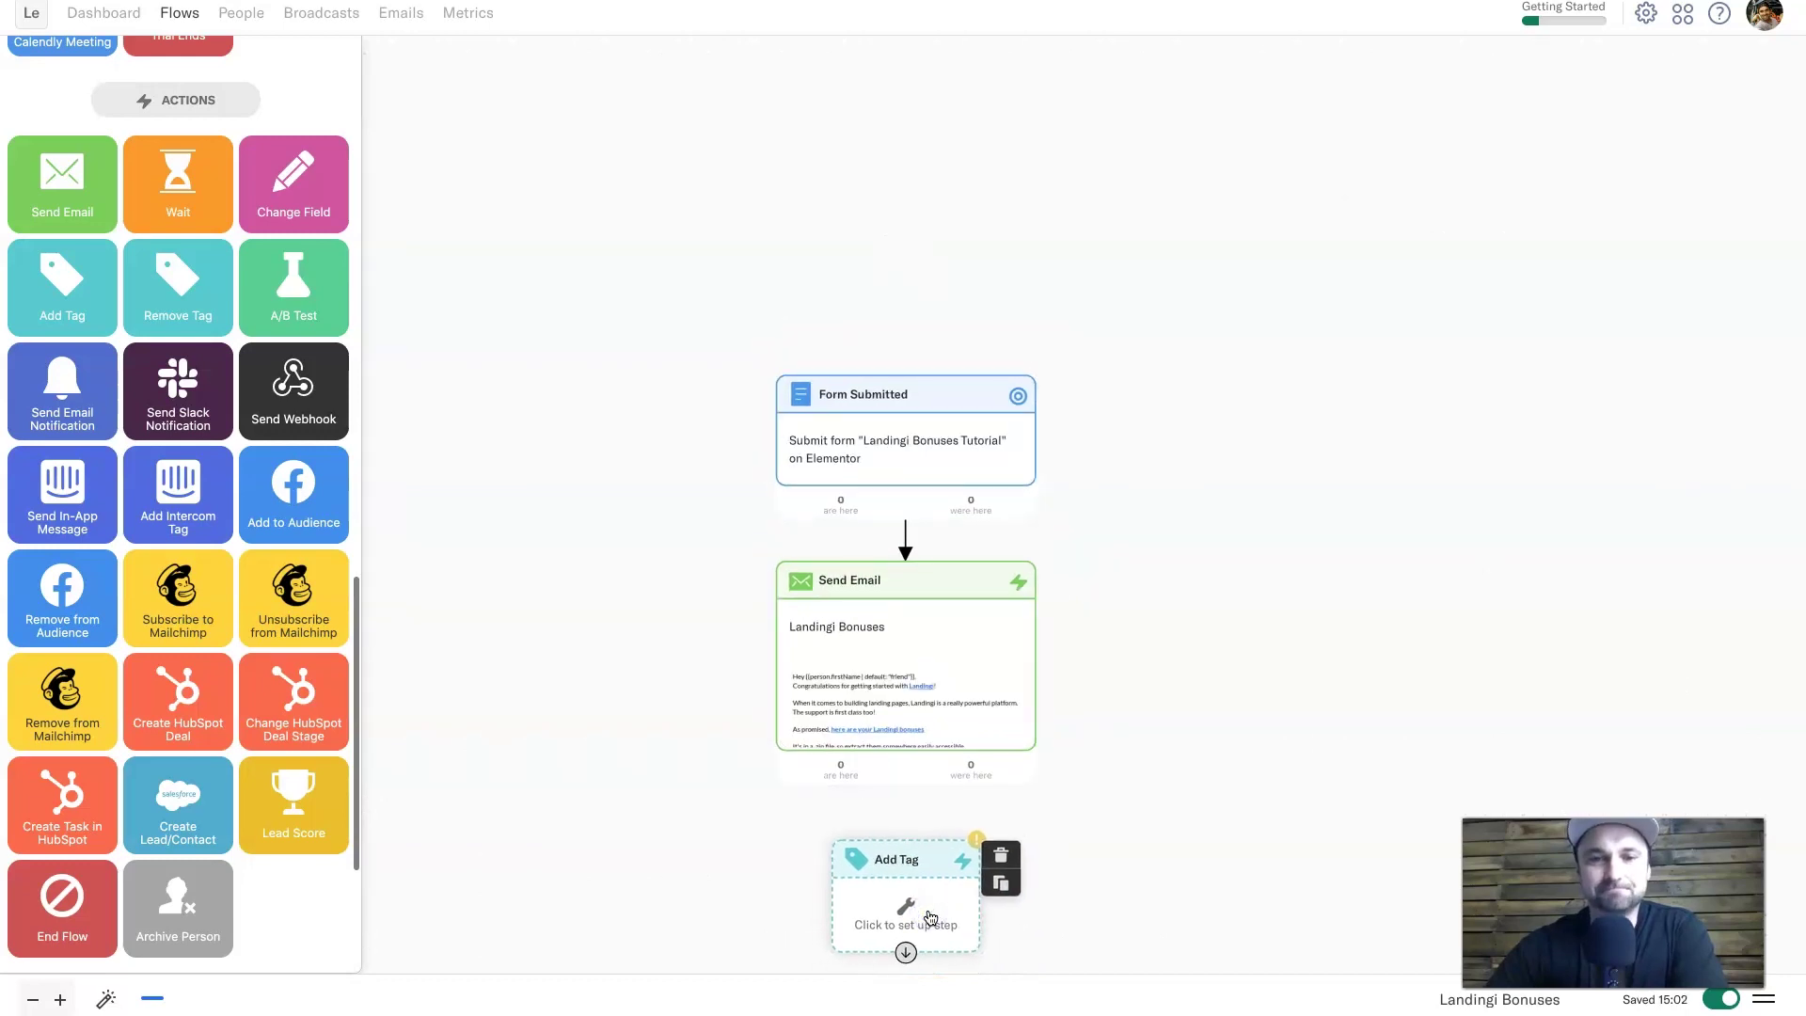
pyautogui.moveTo(1088, 847); pyautogui.dragTo(1105, 641)
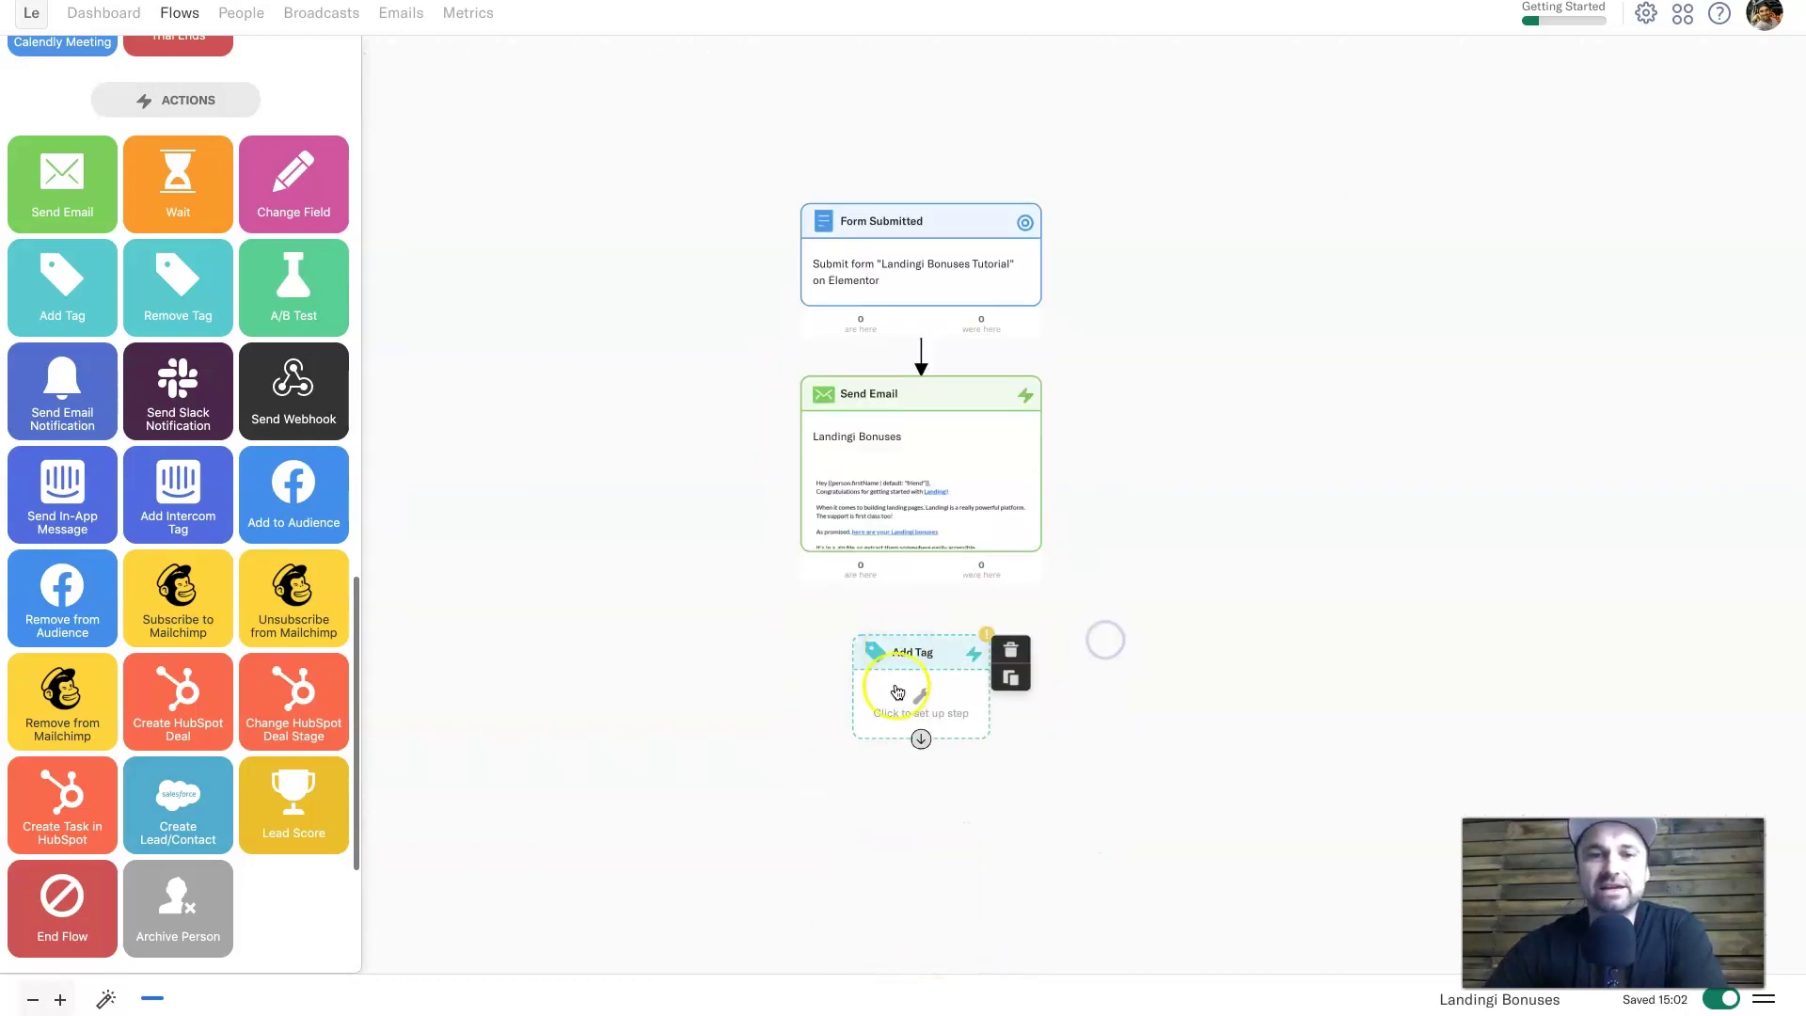
pyautogui.moveTo(918, 577); pyautogui.dragTo(919, 650)
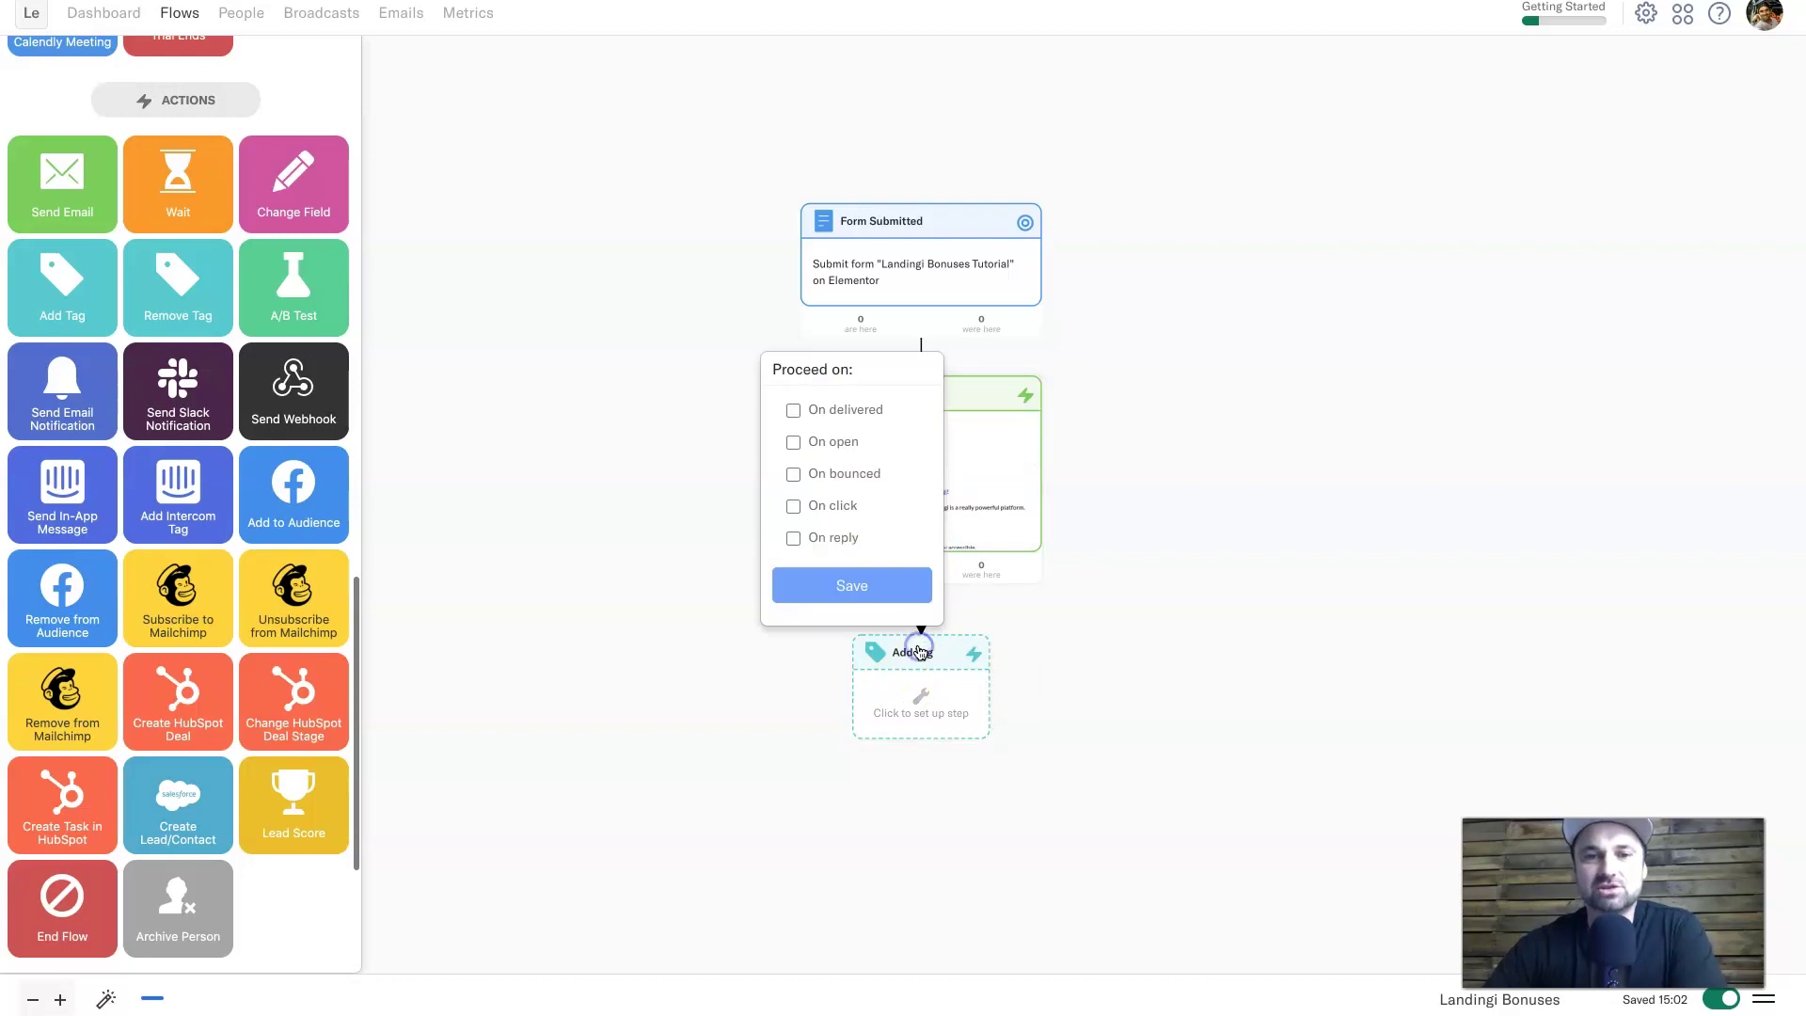
# Set the link condition to On delivered only and save it.
pyautogui.click(844, 410)
pyautogui.click(873, 585)
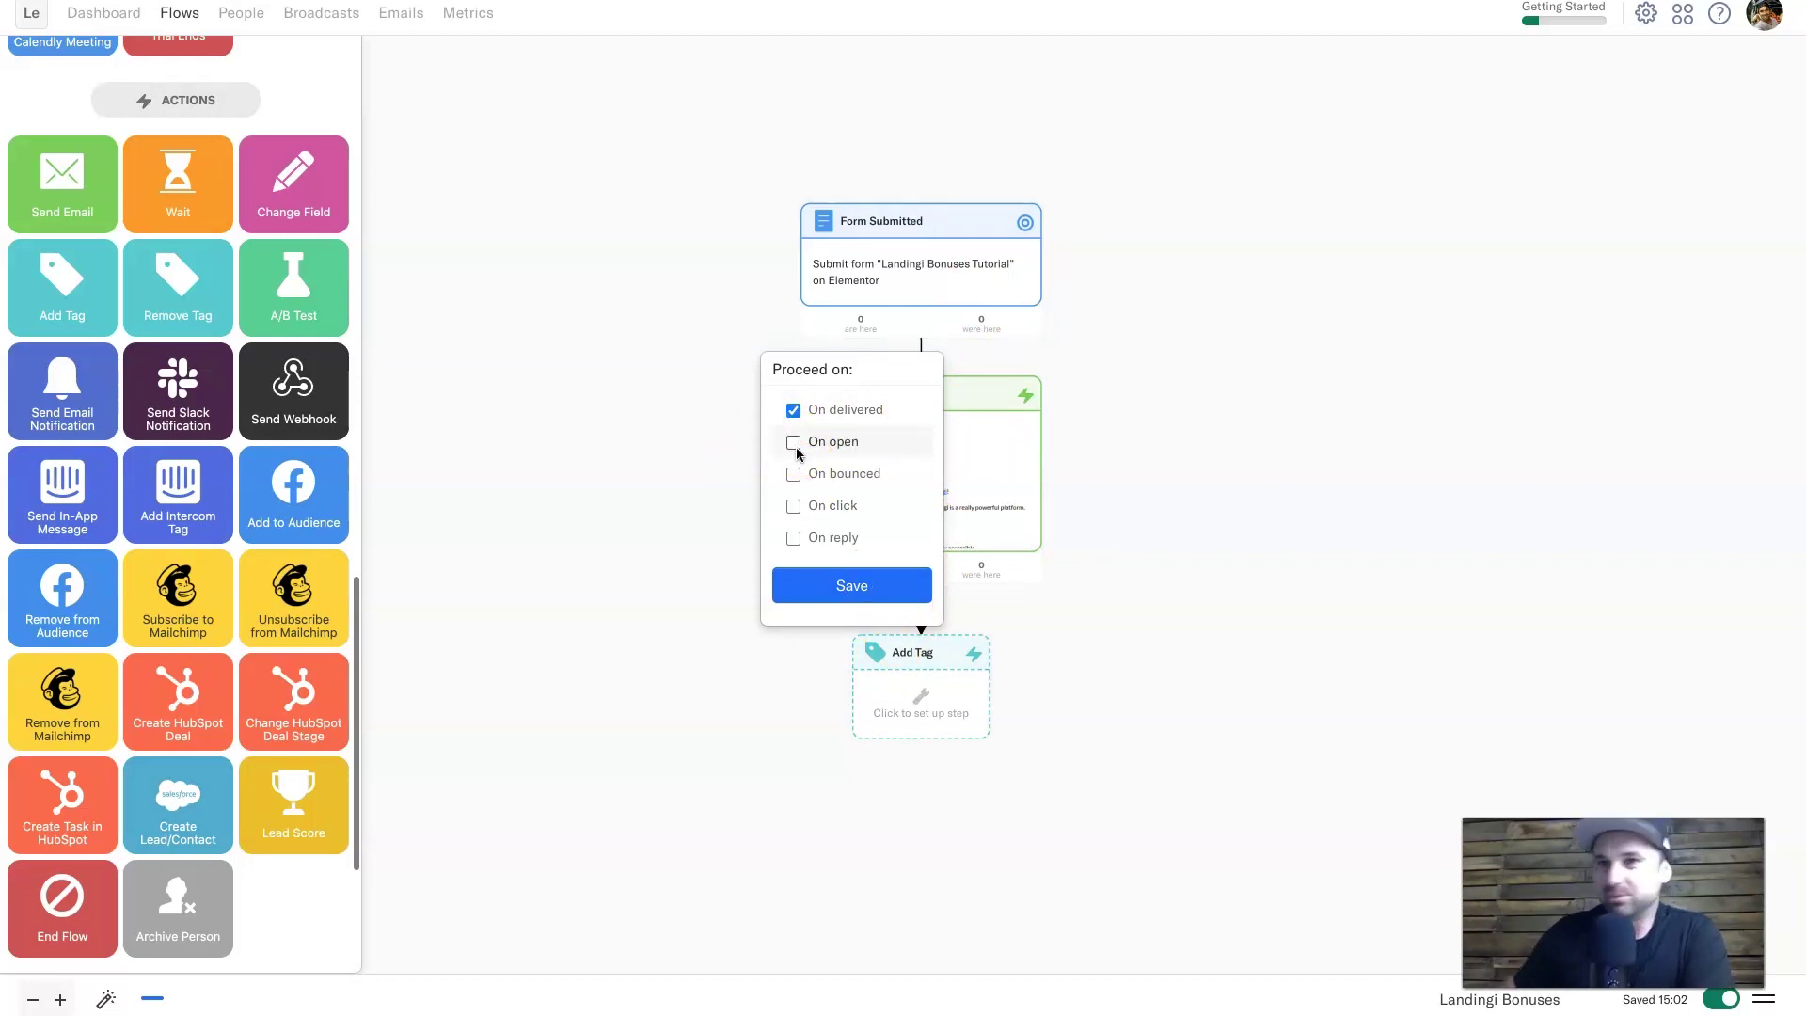
pyautogui.click(796, 506)
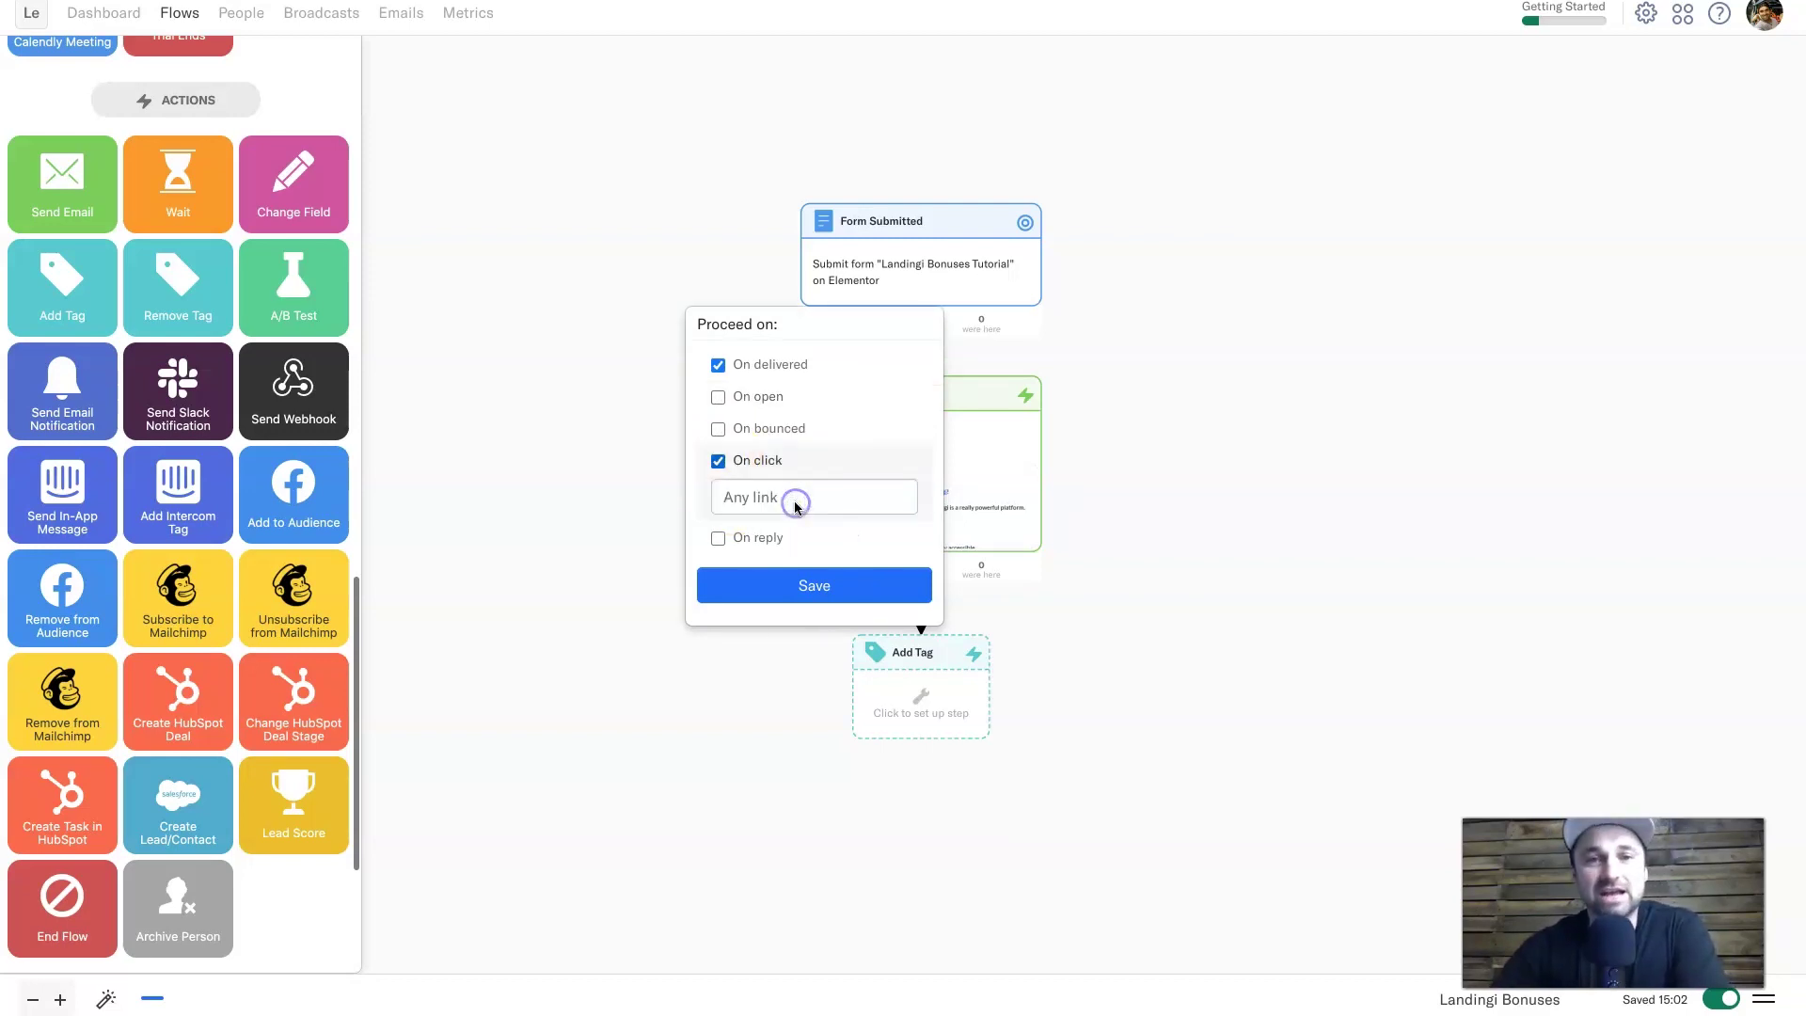
pyautogui.click(721, 461)
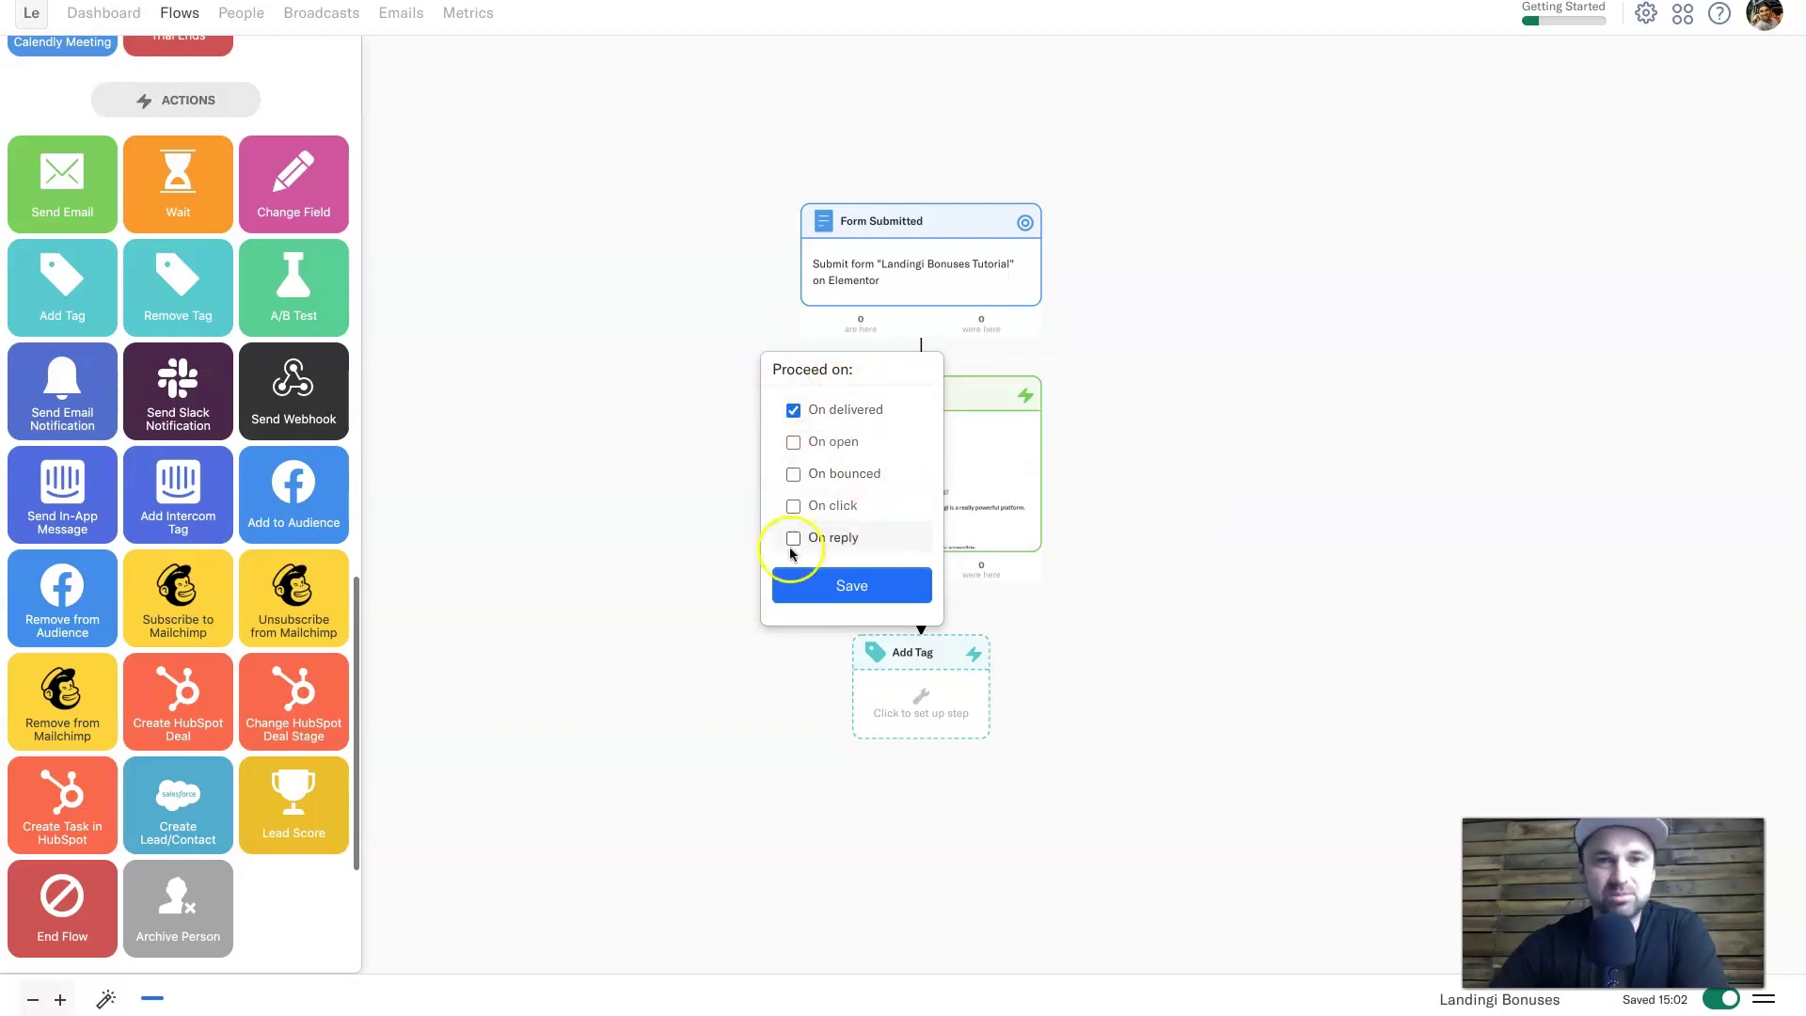
pyautogui.click(819, 585)
pyautogui.click(911, 706)
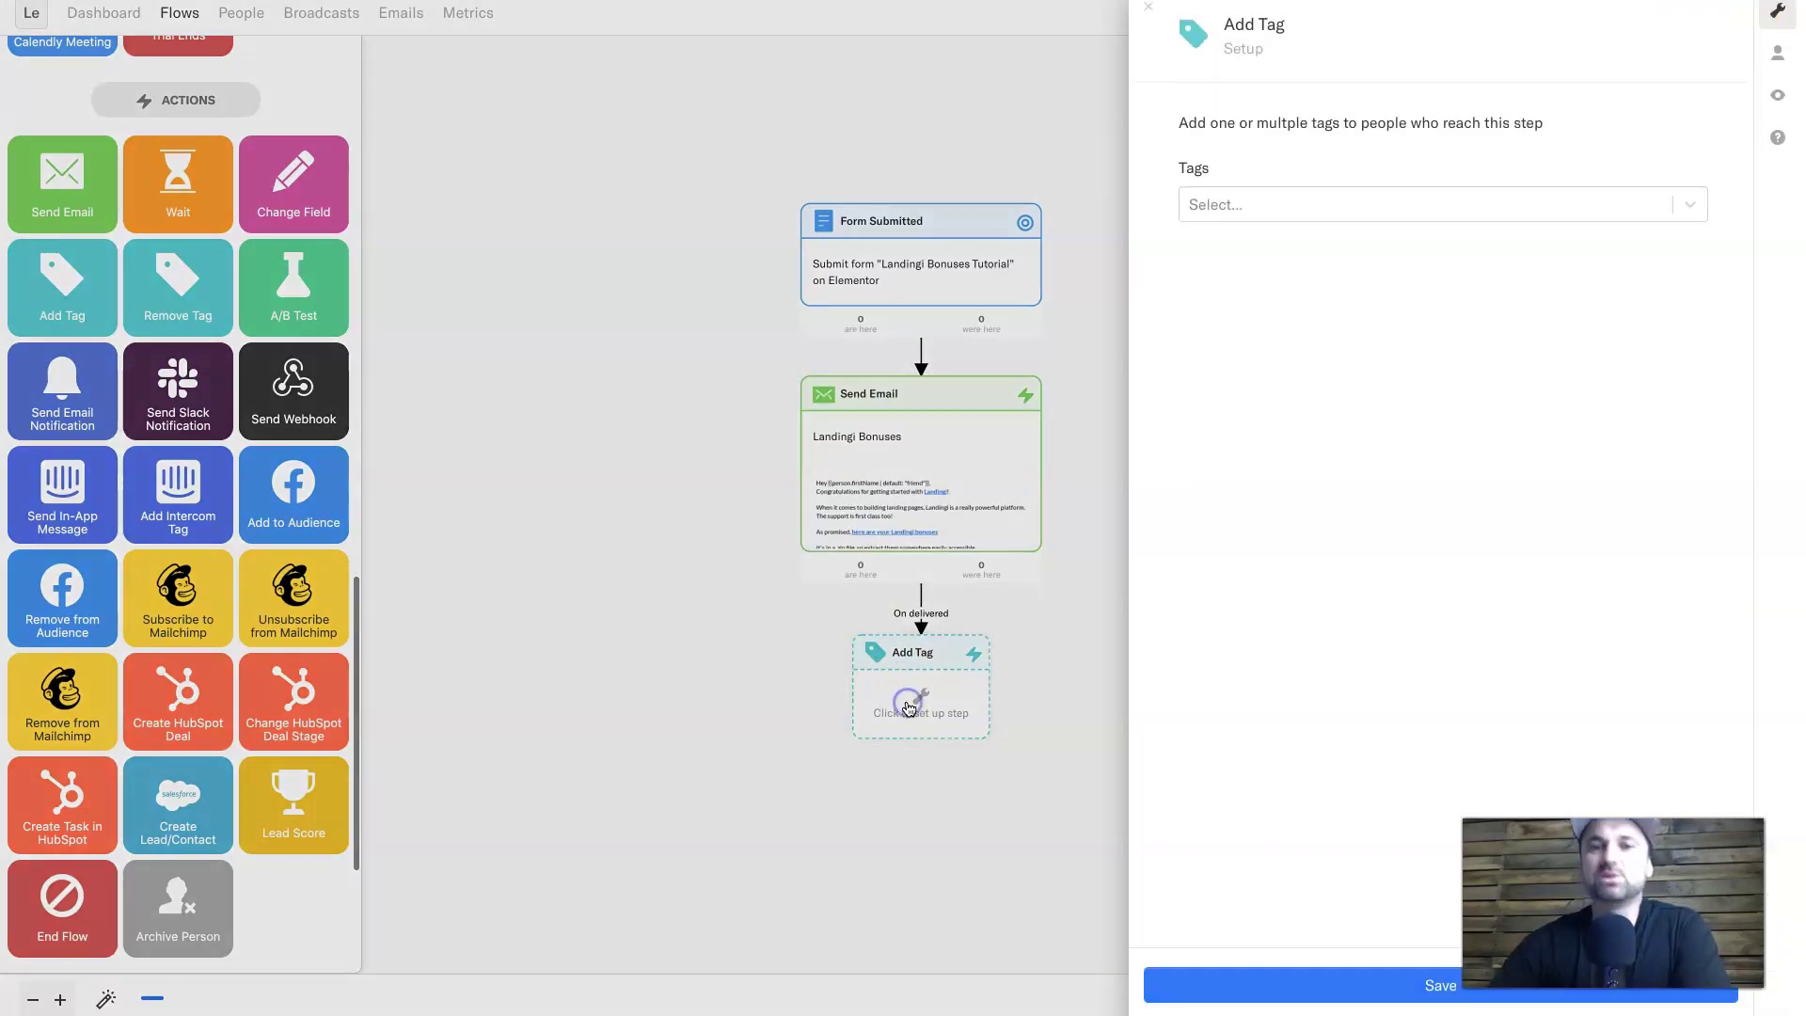
# Choose the existing Landing-Bonuses tag in the Add Tag step and save it.
pyautogui.click(1355, 203)
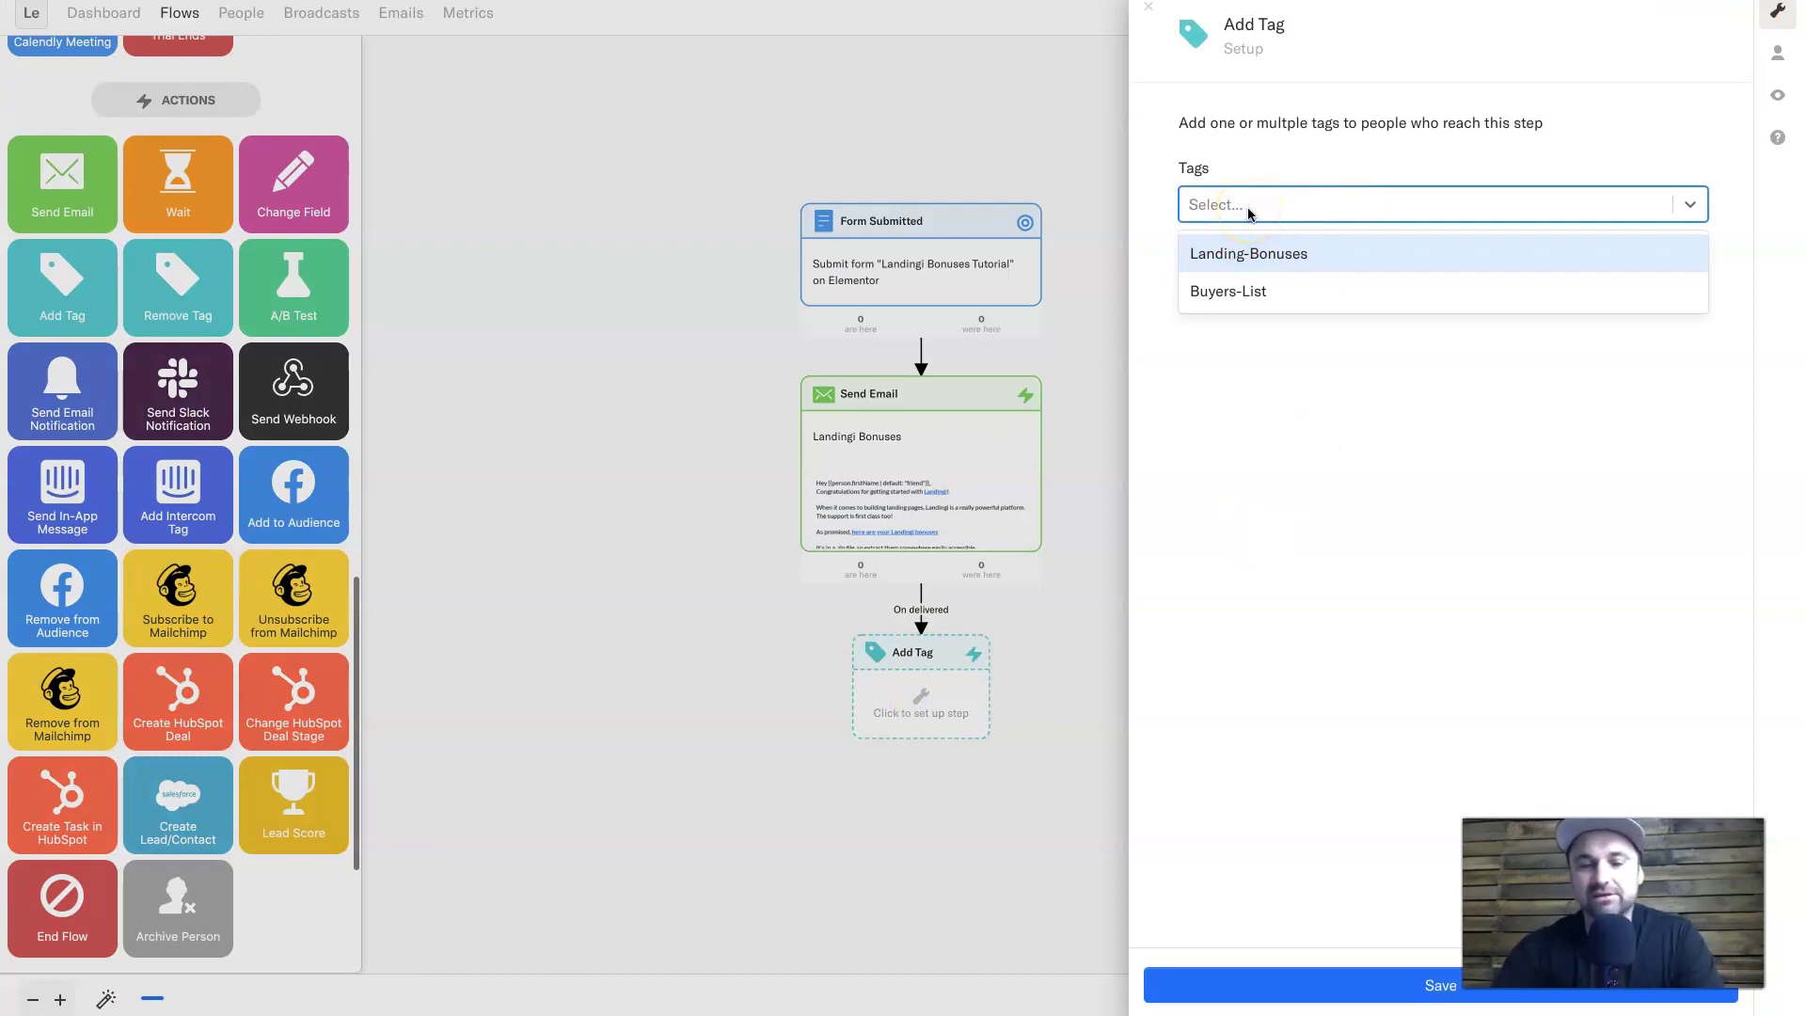
pyautogui.write('YouT')
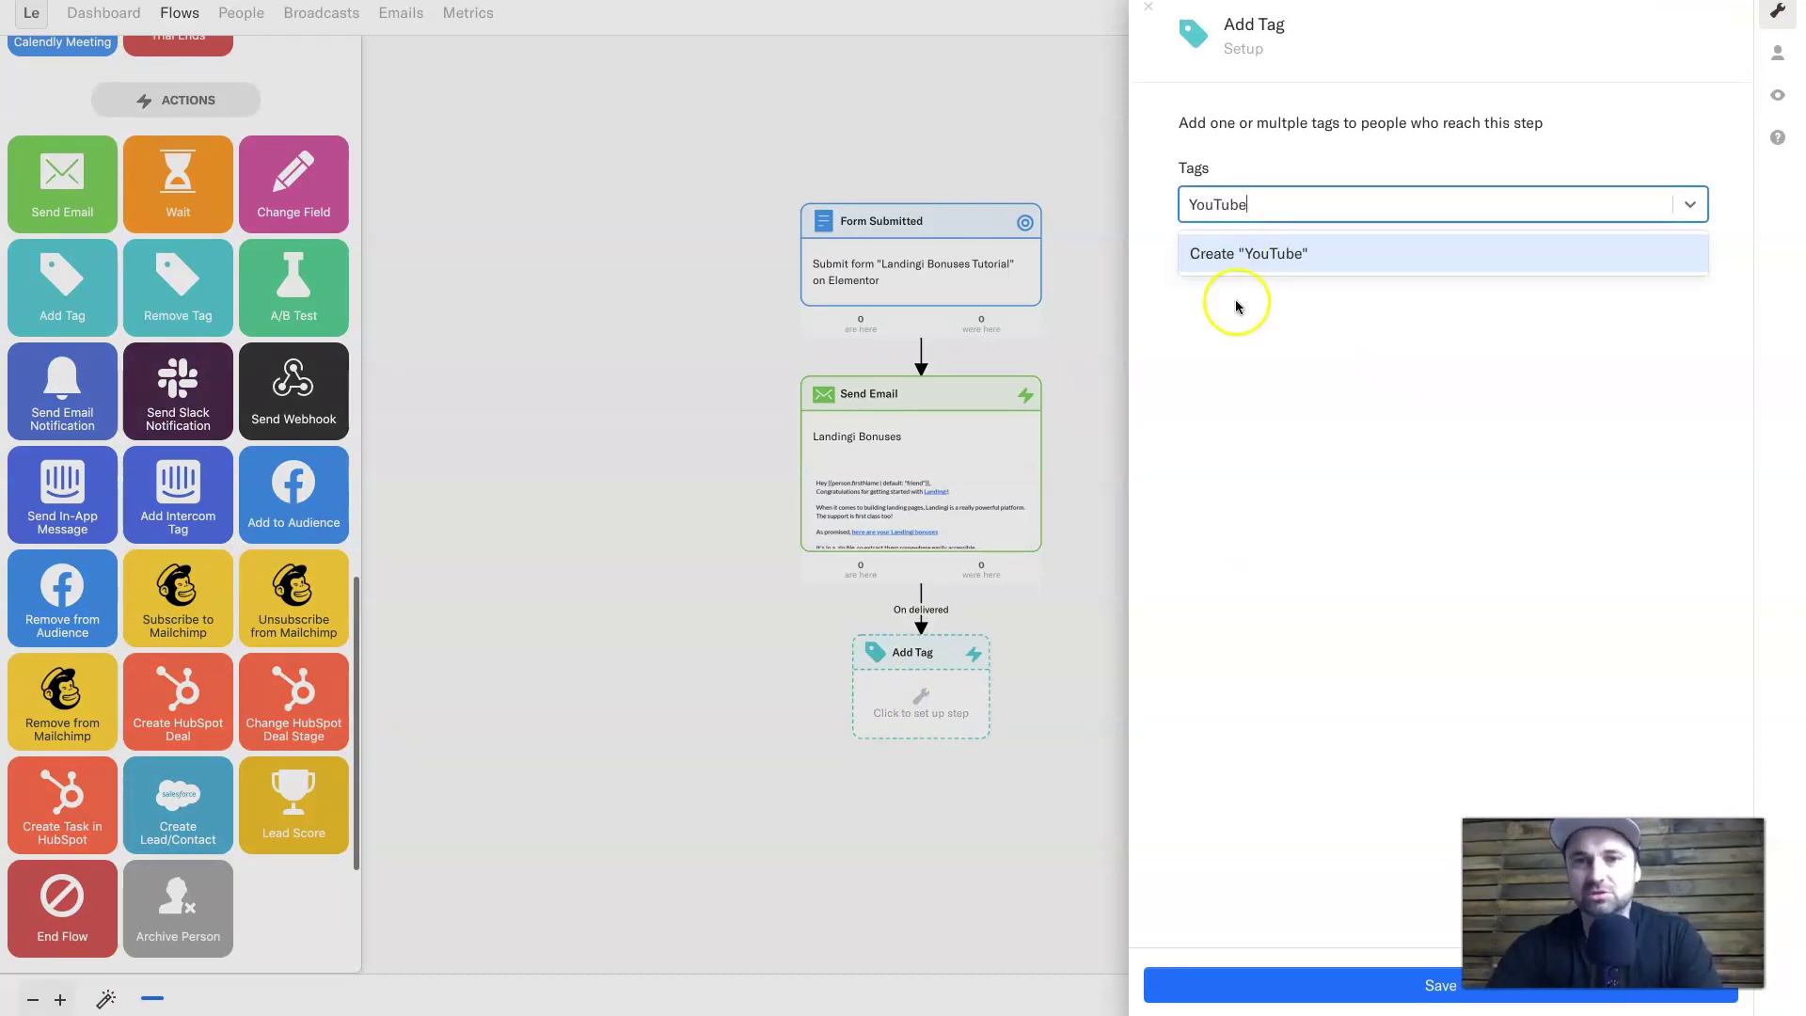
pyautogui.write('ube')
pyautogui.press('Escape')
pyautogui.click(1248, 205)
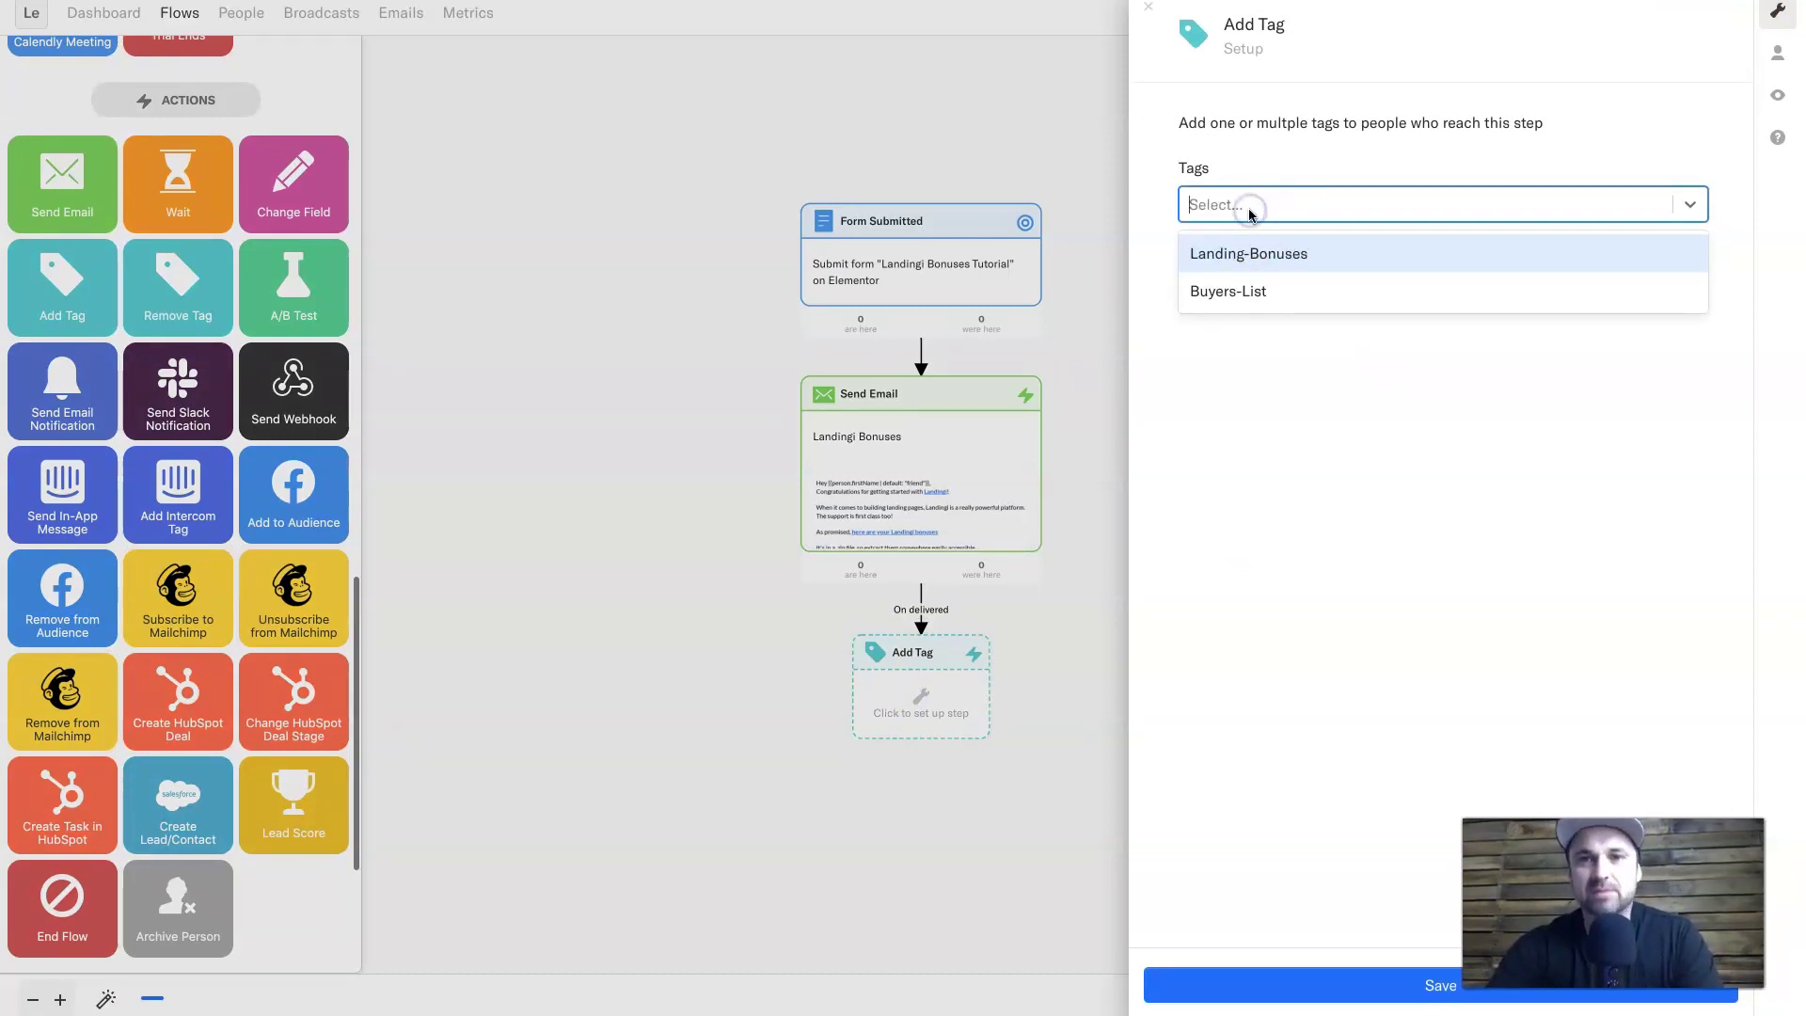
pyautogui.click(1290, 254)
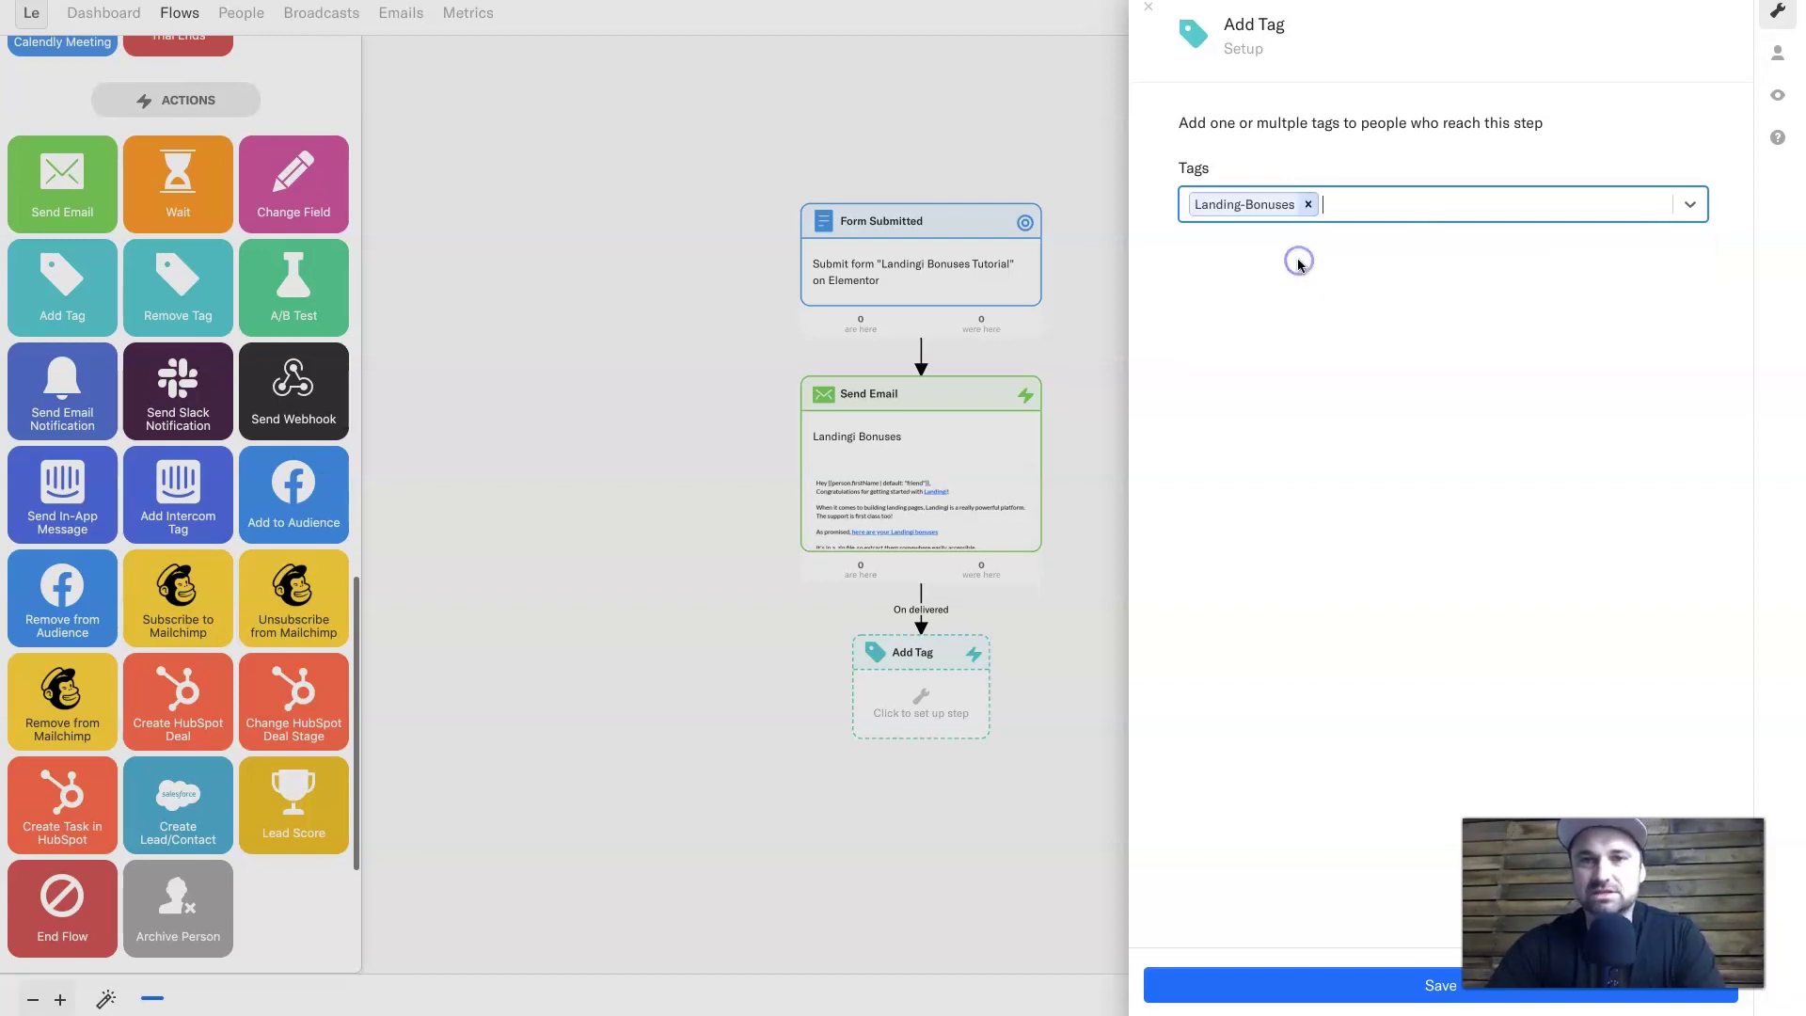
pyautogui.click(1308, 984)
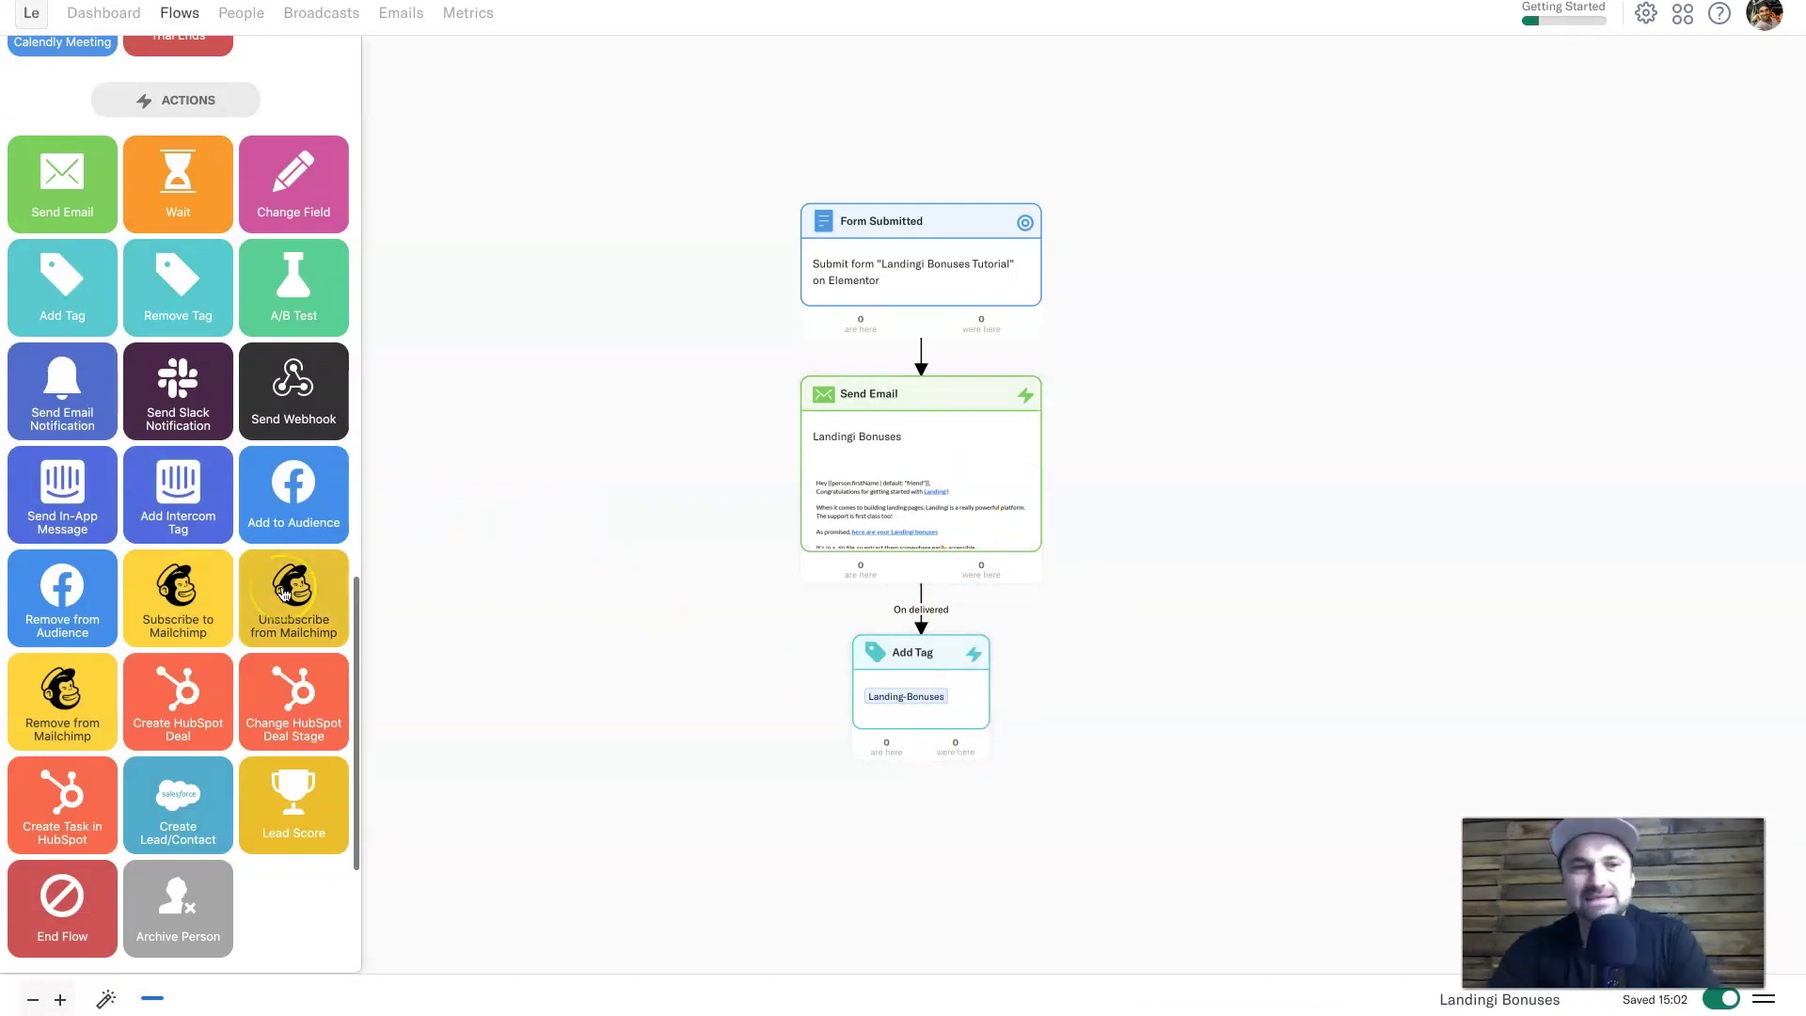
pyautogui.scroll(-3, 285, 593)
pyautogui.scroll(3, 266, 391)
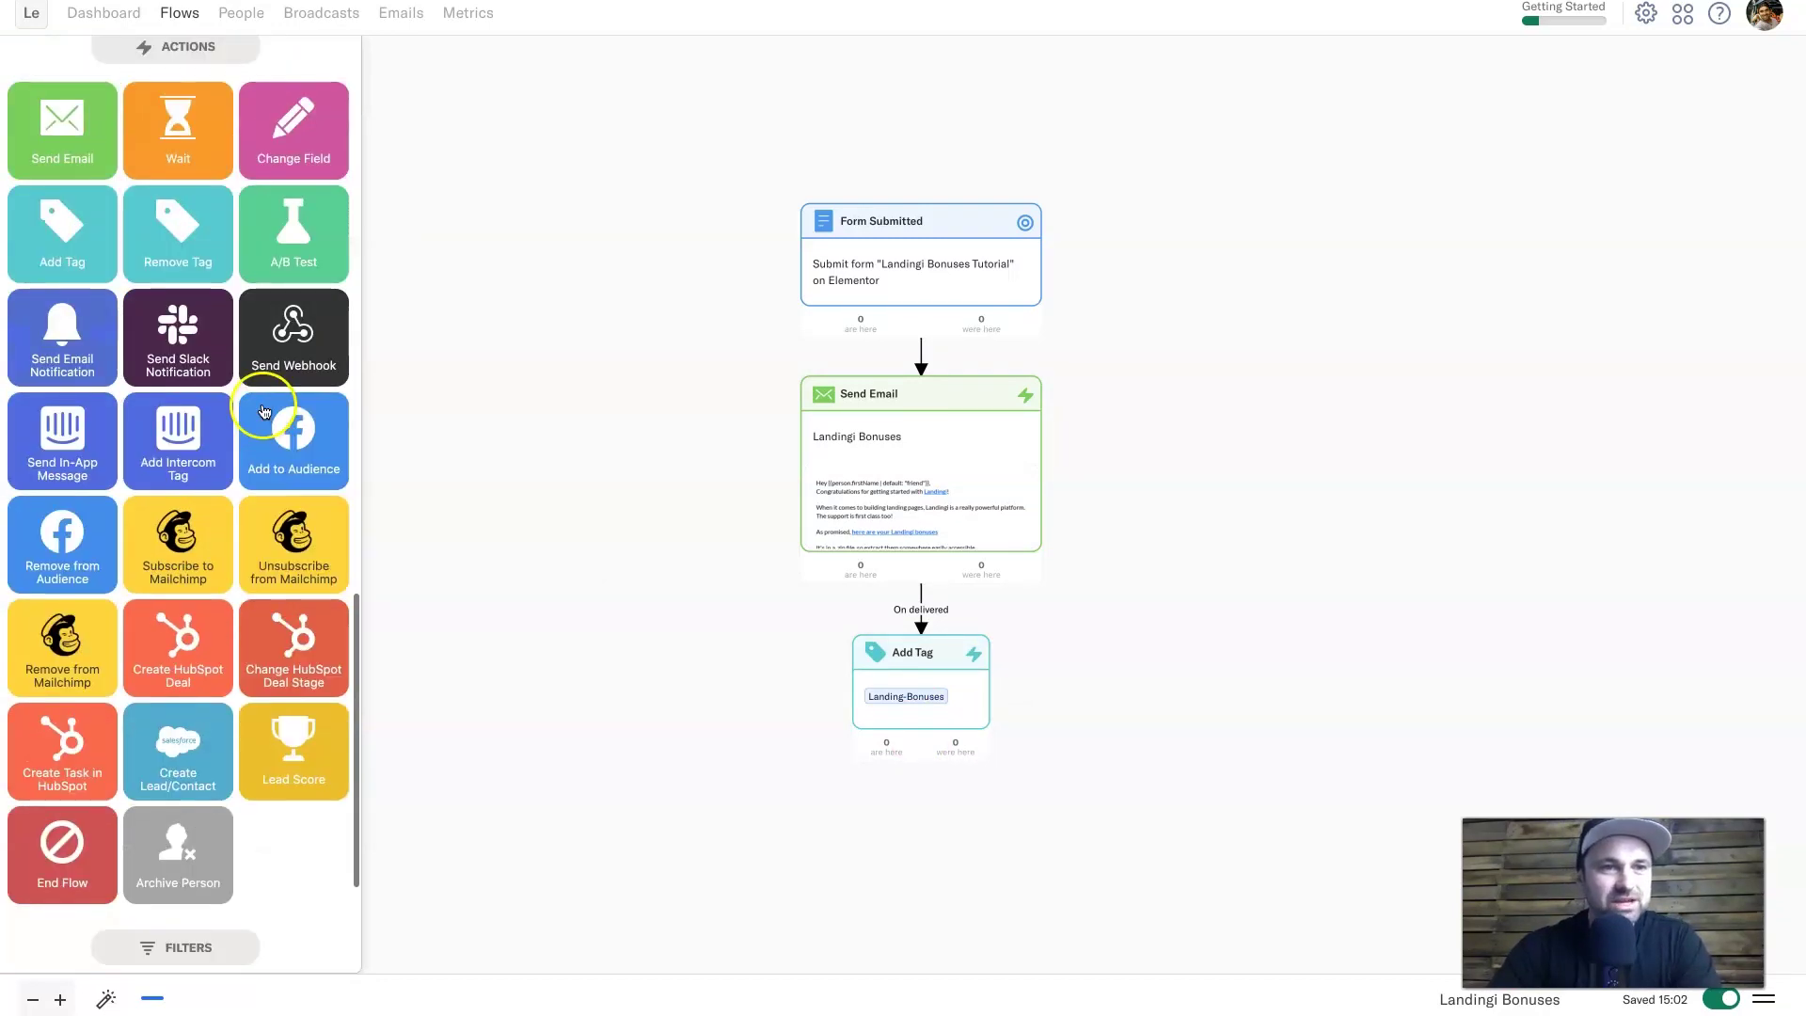
pyautogui.scroll(8, 241, 188)
pyautogui.scroll(10, 241, 188)
pyautogui.scroll(-15, 241, 188)
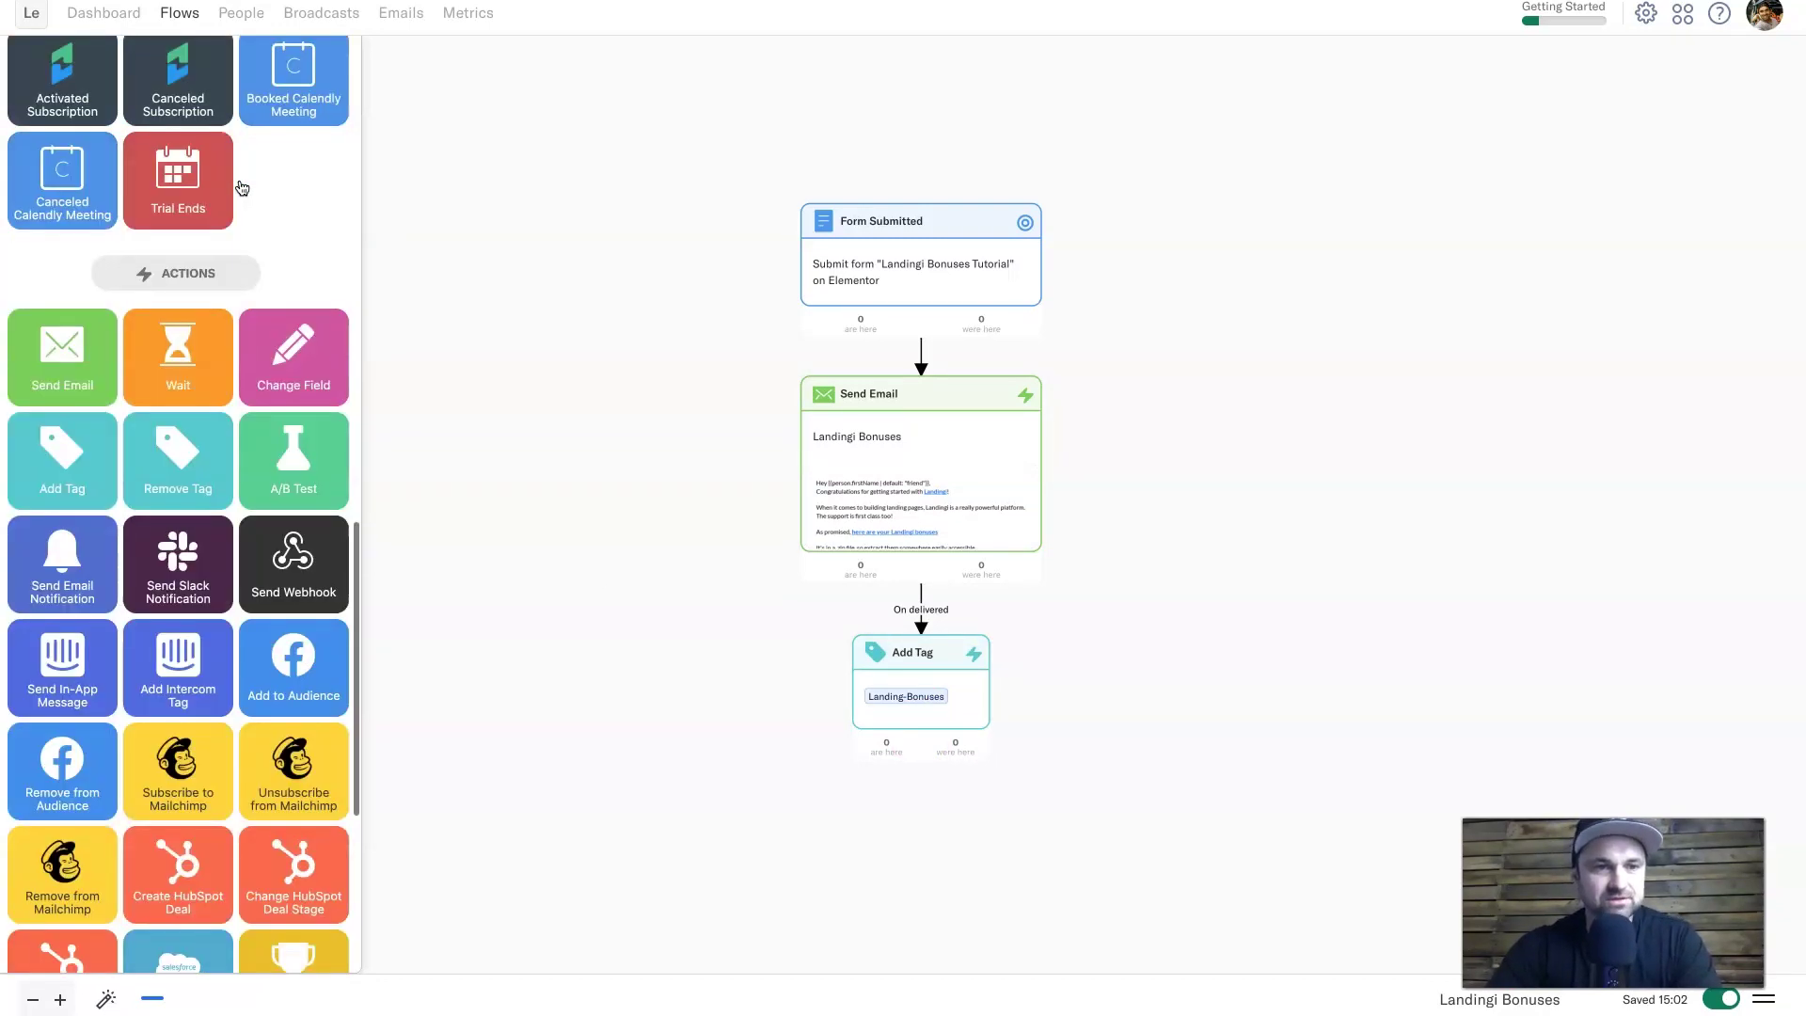
pyautogui.scroll(-2, 169, 225)
pyautogui.scroll(-3, 183, 501)
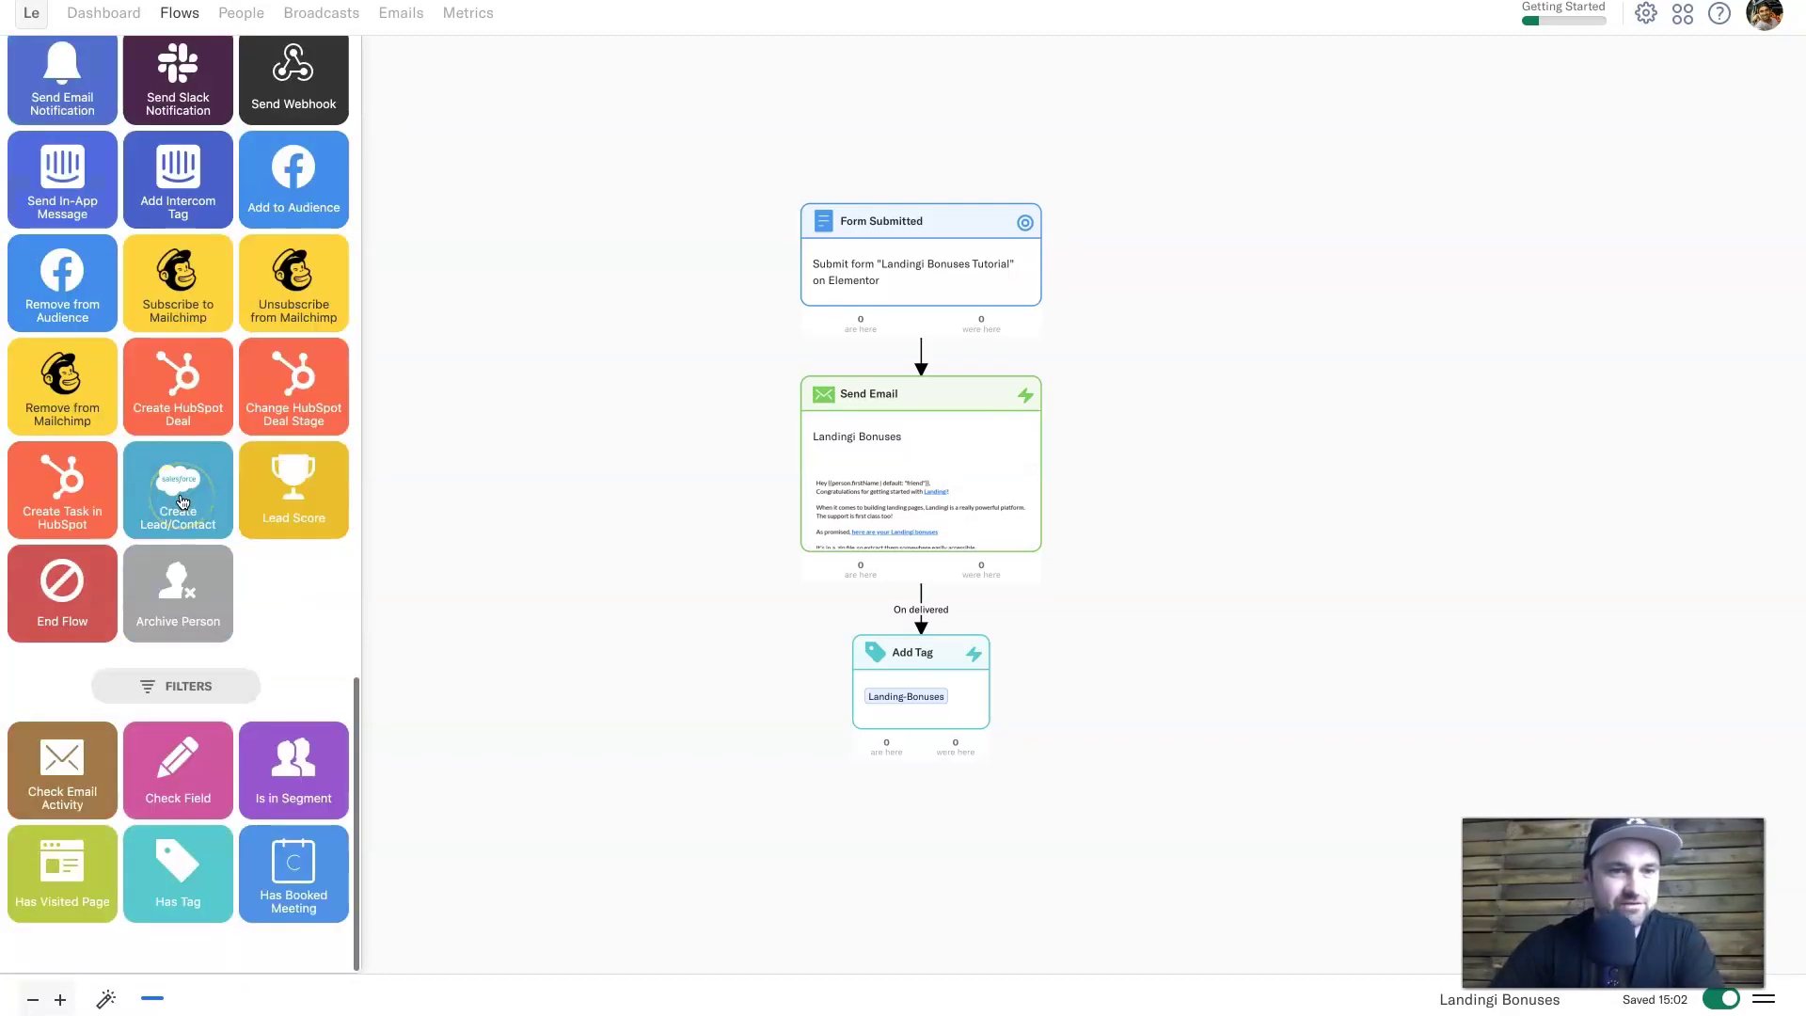
pyautogui.click(75, 906)
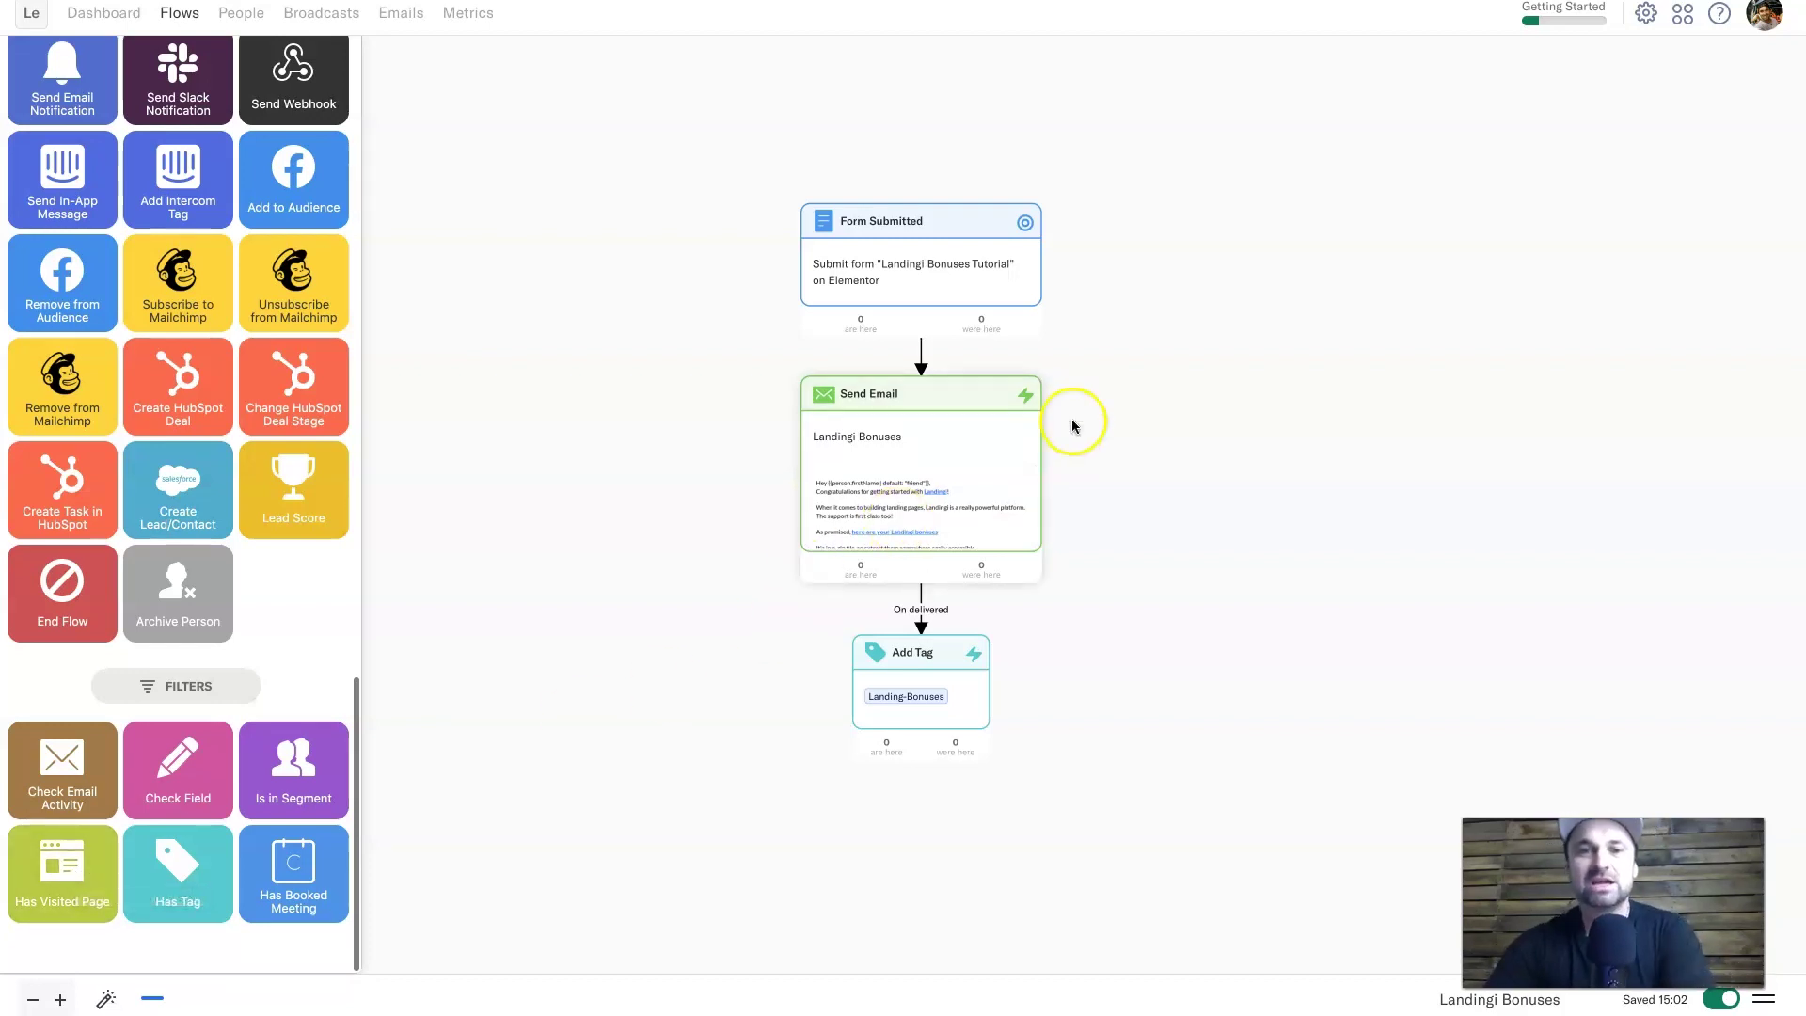
pyautogui.moveTo(935, 524)
pyautogui.scroll(-5, 884, 520)
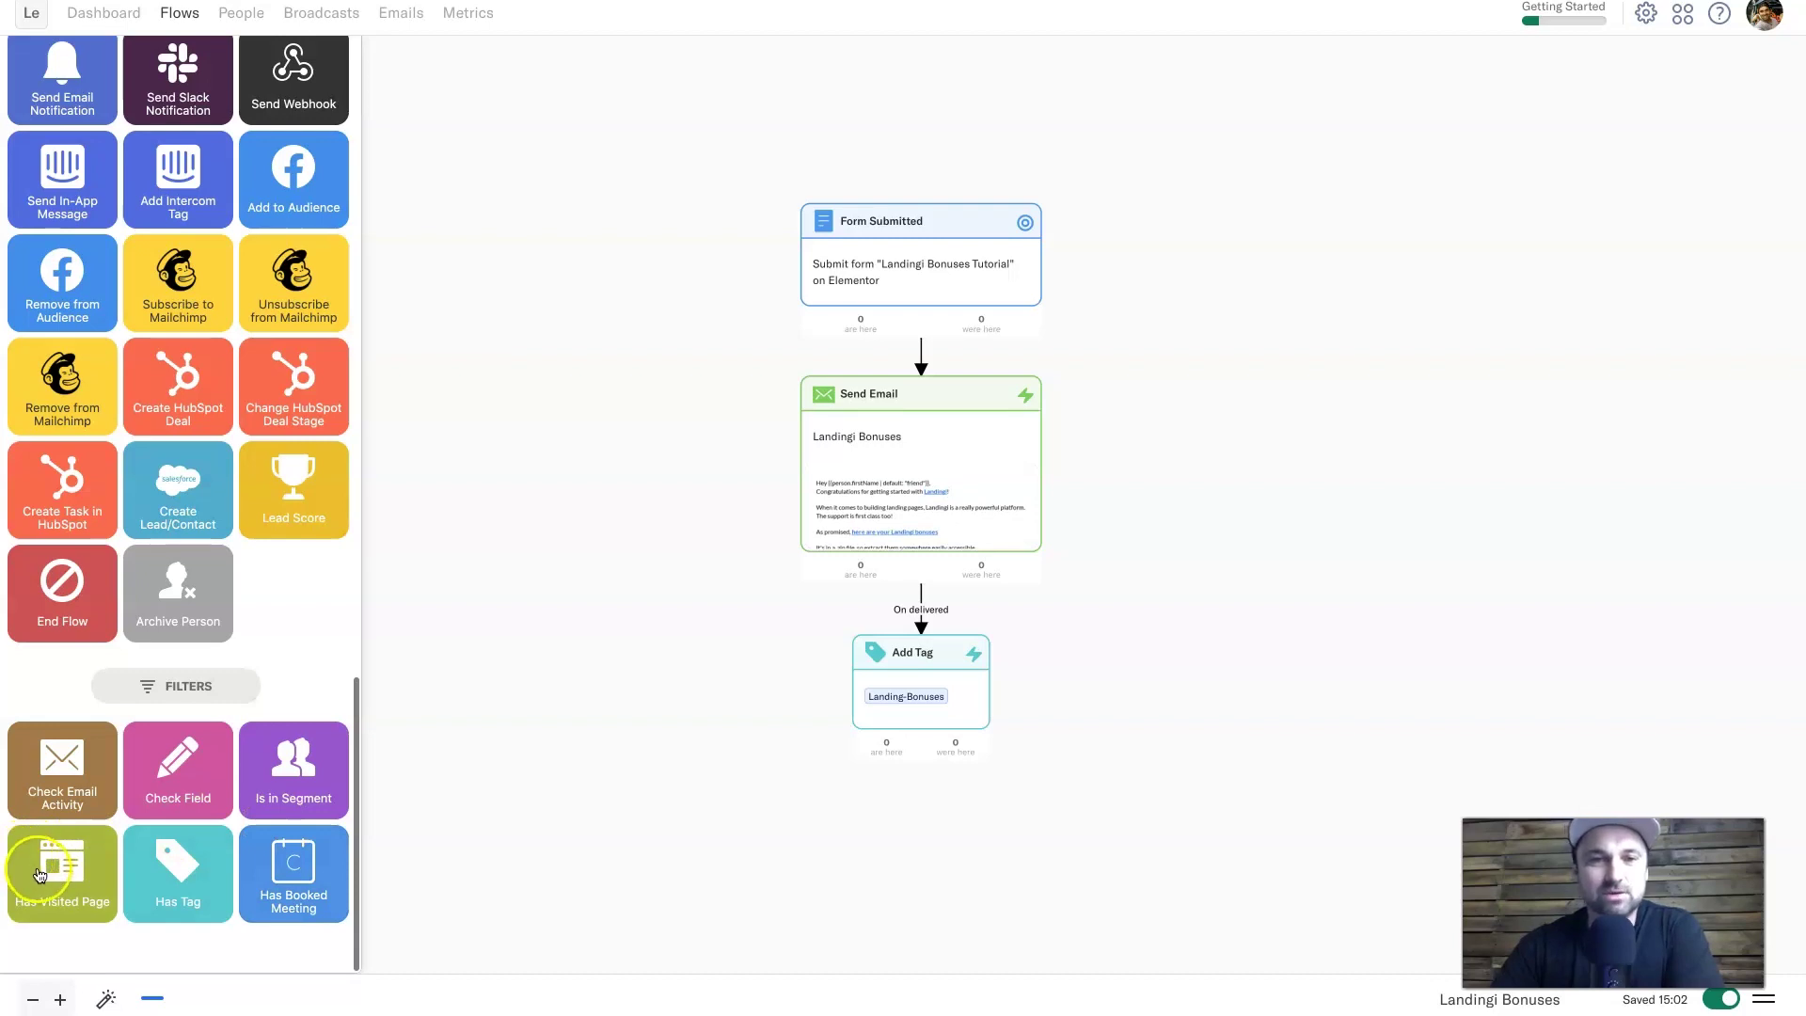
# Place a Has Visited Page filter after Add Tag and connect the two.
pyautogui.moveTo(53, 863); pyautogui.dragTo(949, 859)
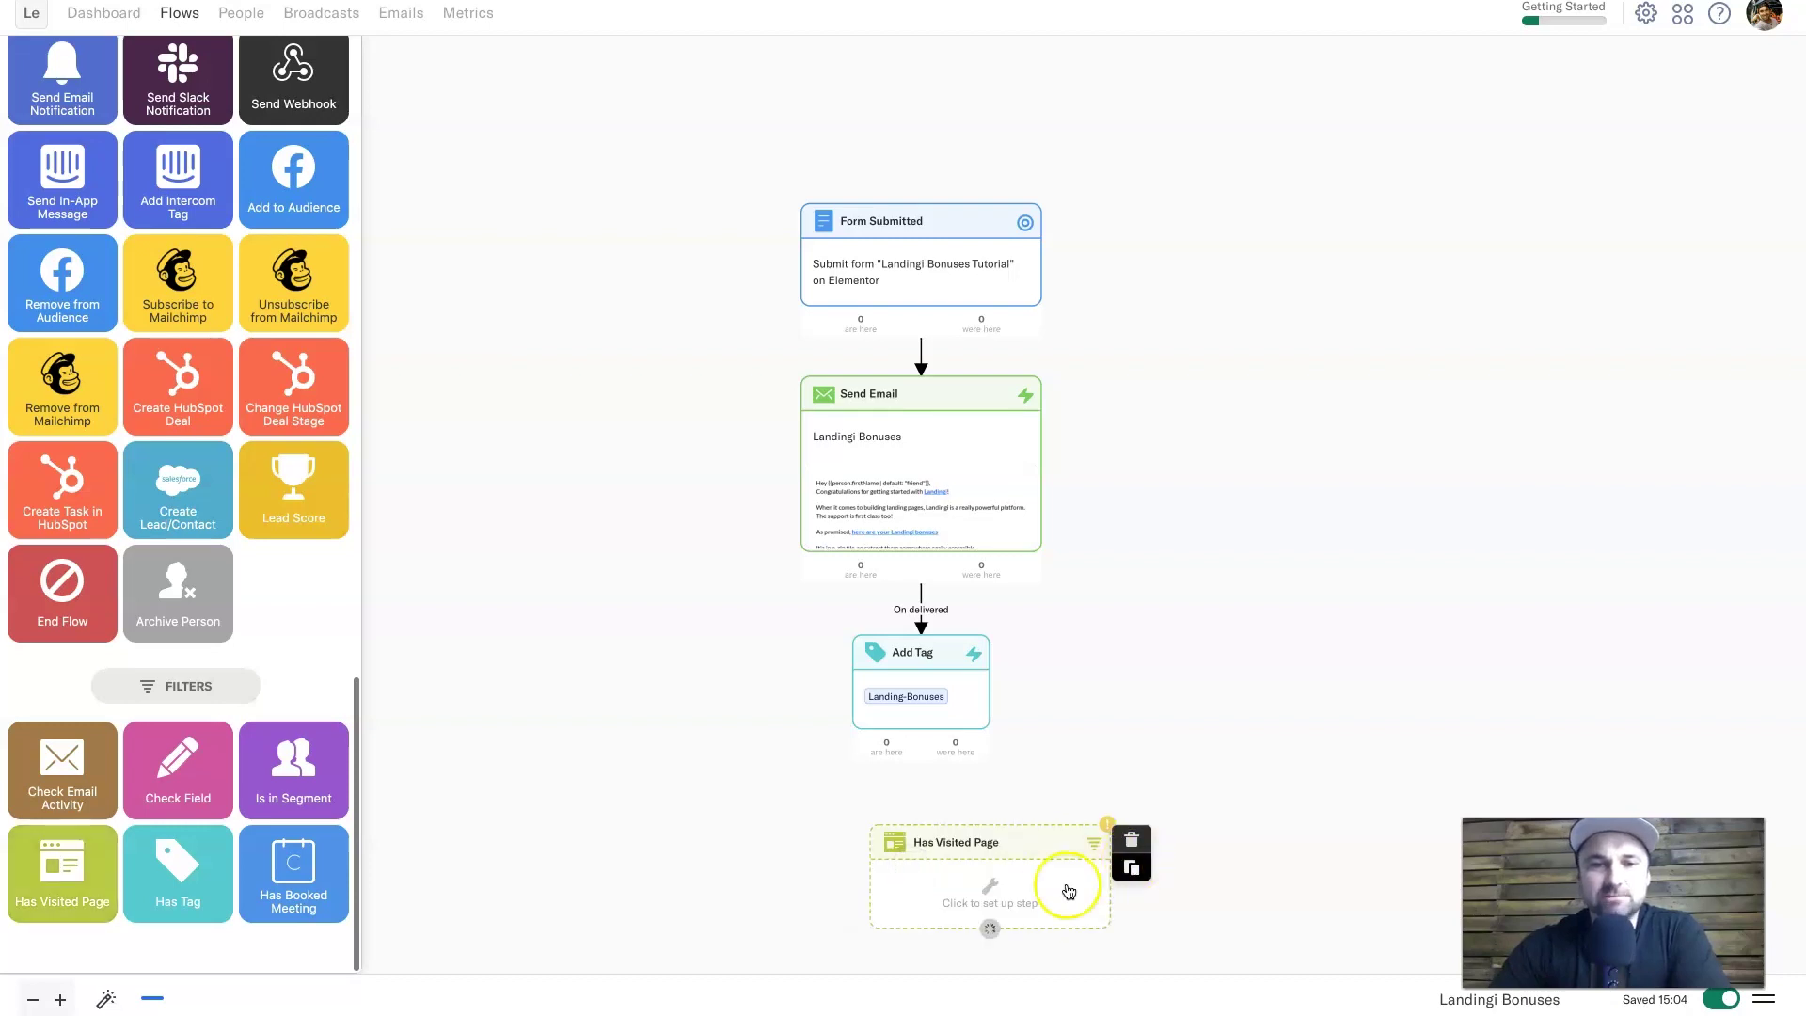
pyautogui.moveTo(919, 754); pyautogui.dragTo(919, 826)
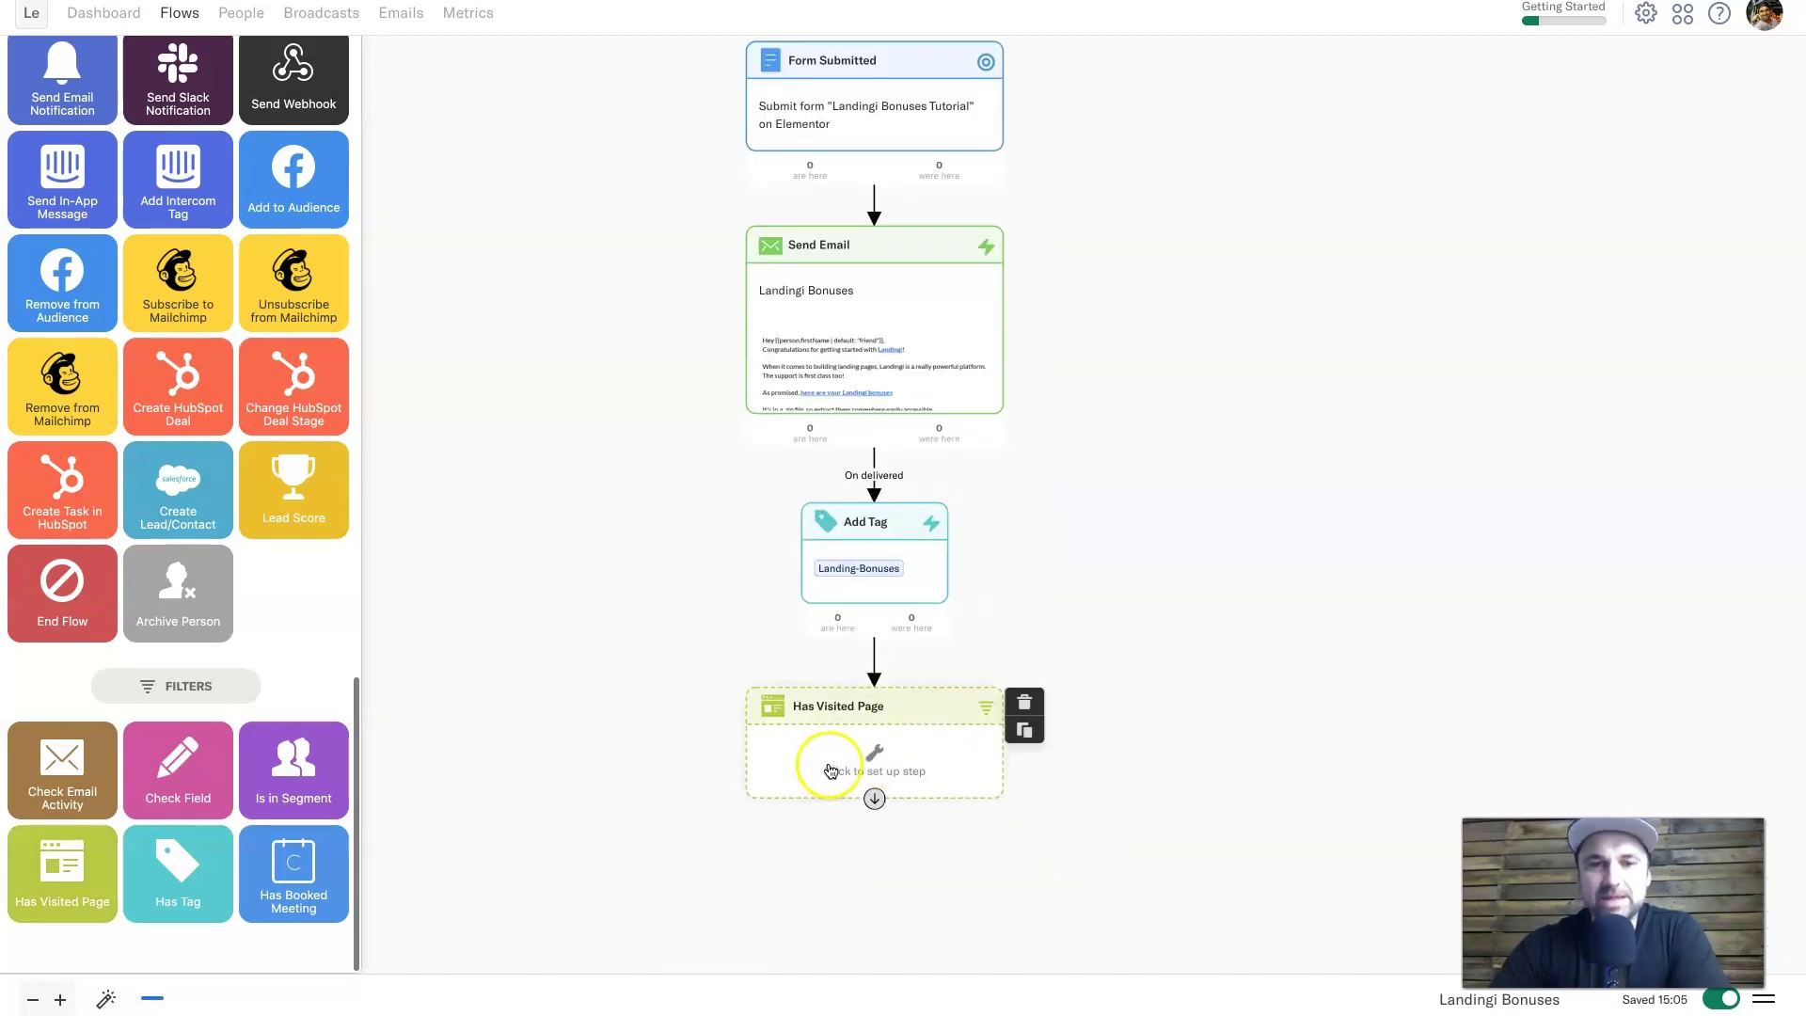
pyautogui.click(874, 753)
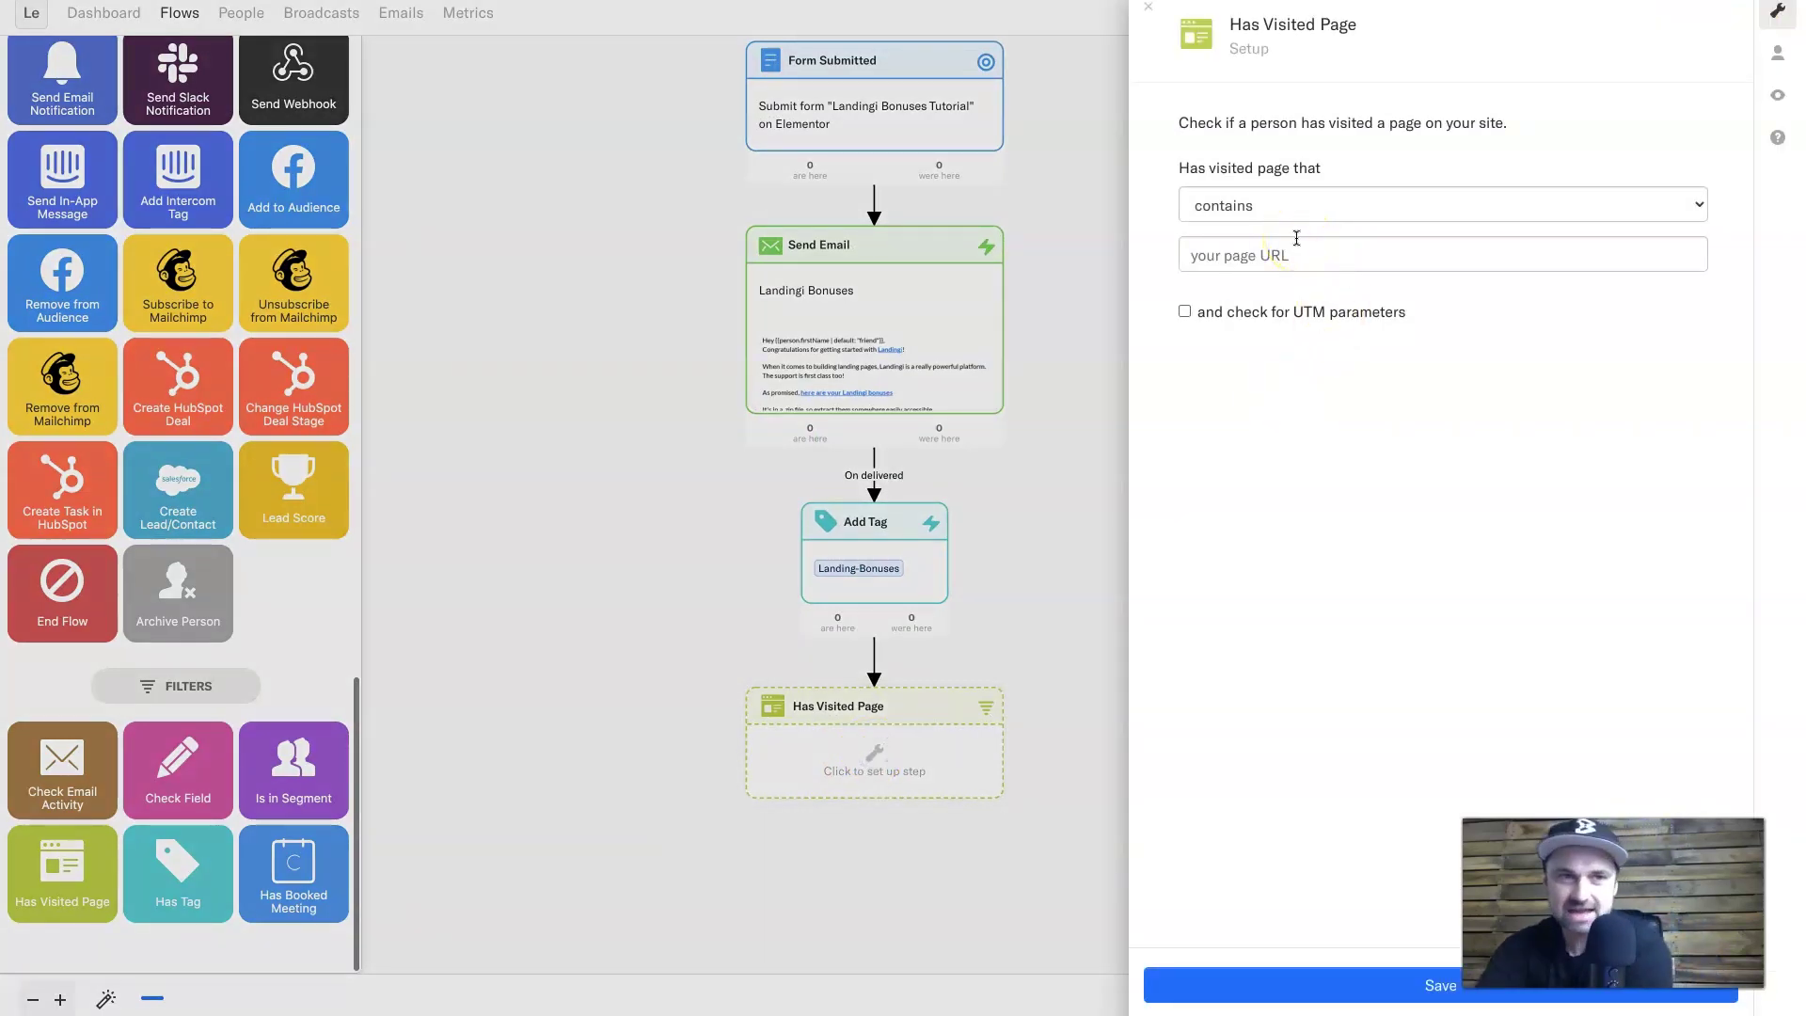
pyautogui.click(1267, 258)
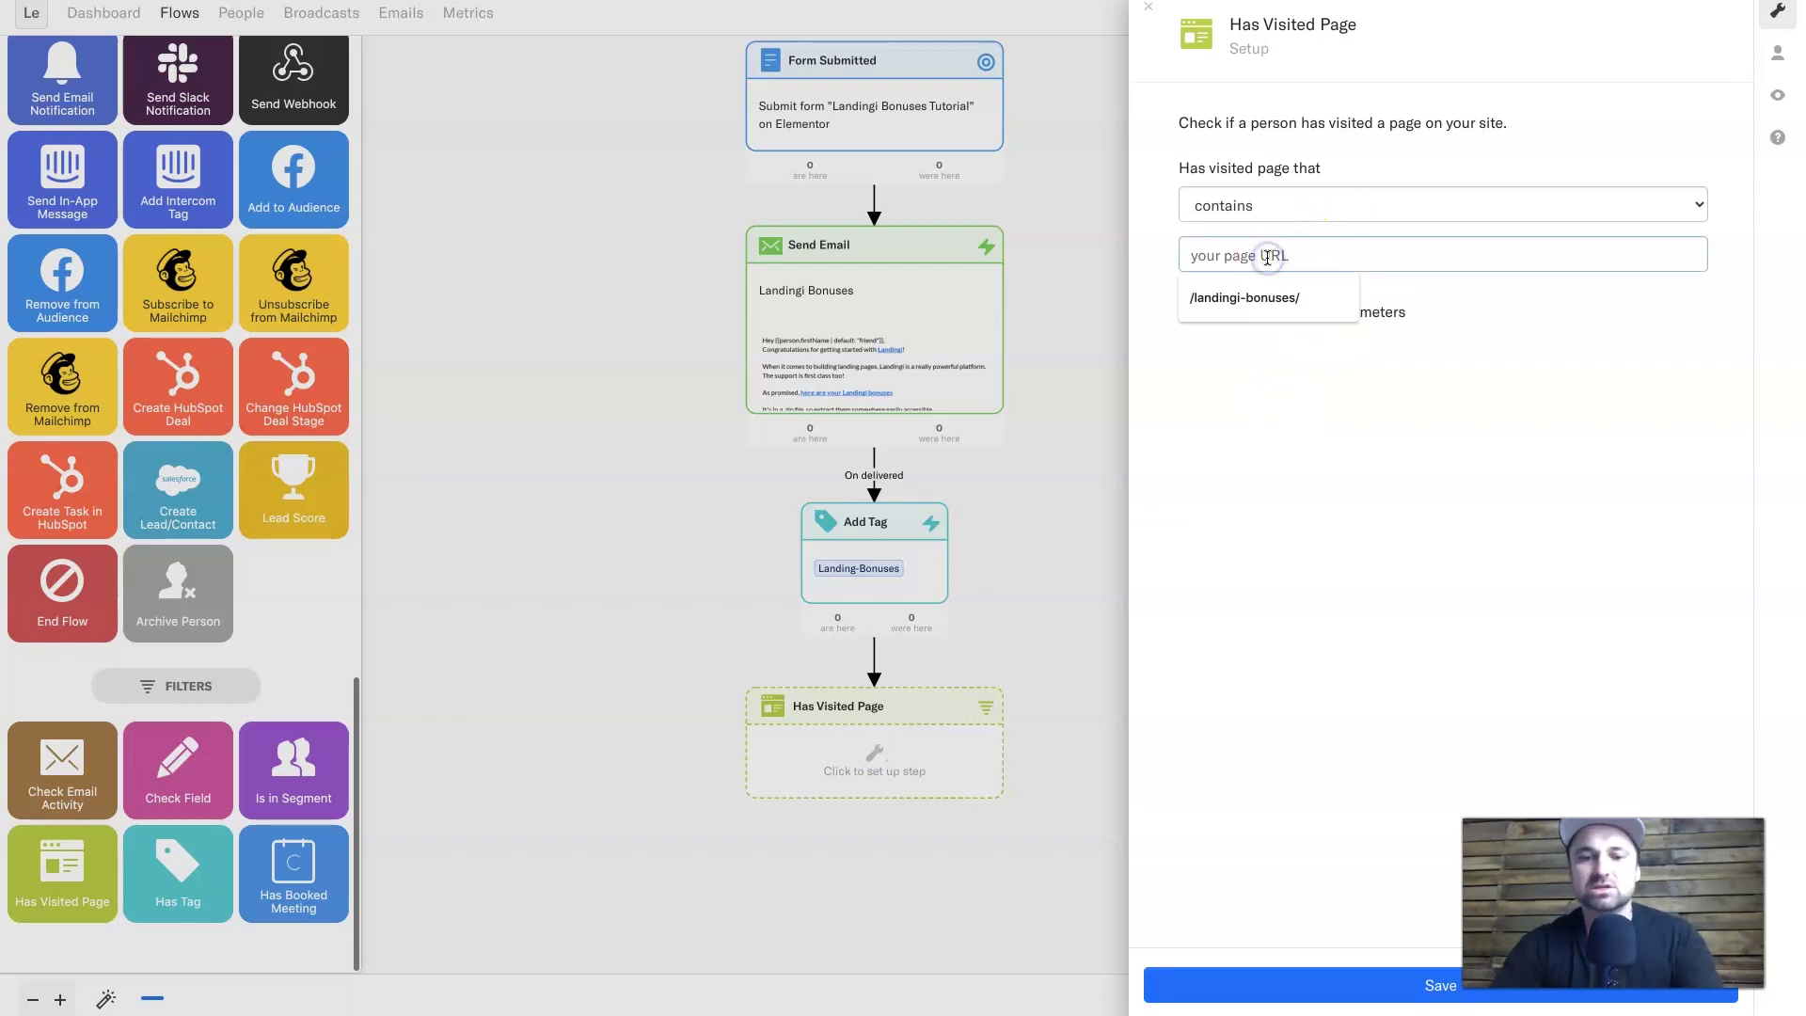
pyautogui.click(1274, 297)
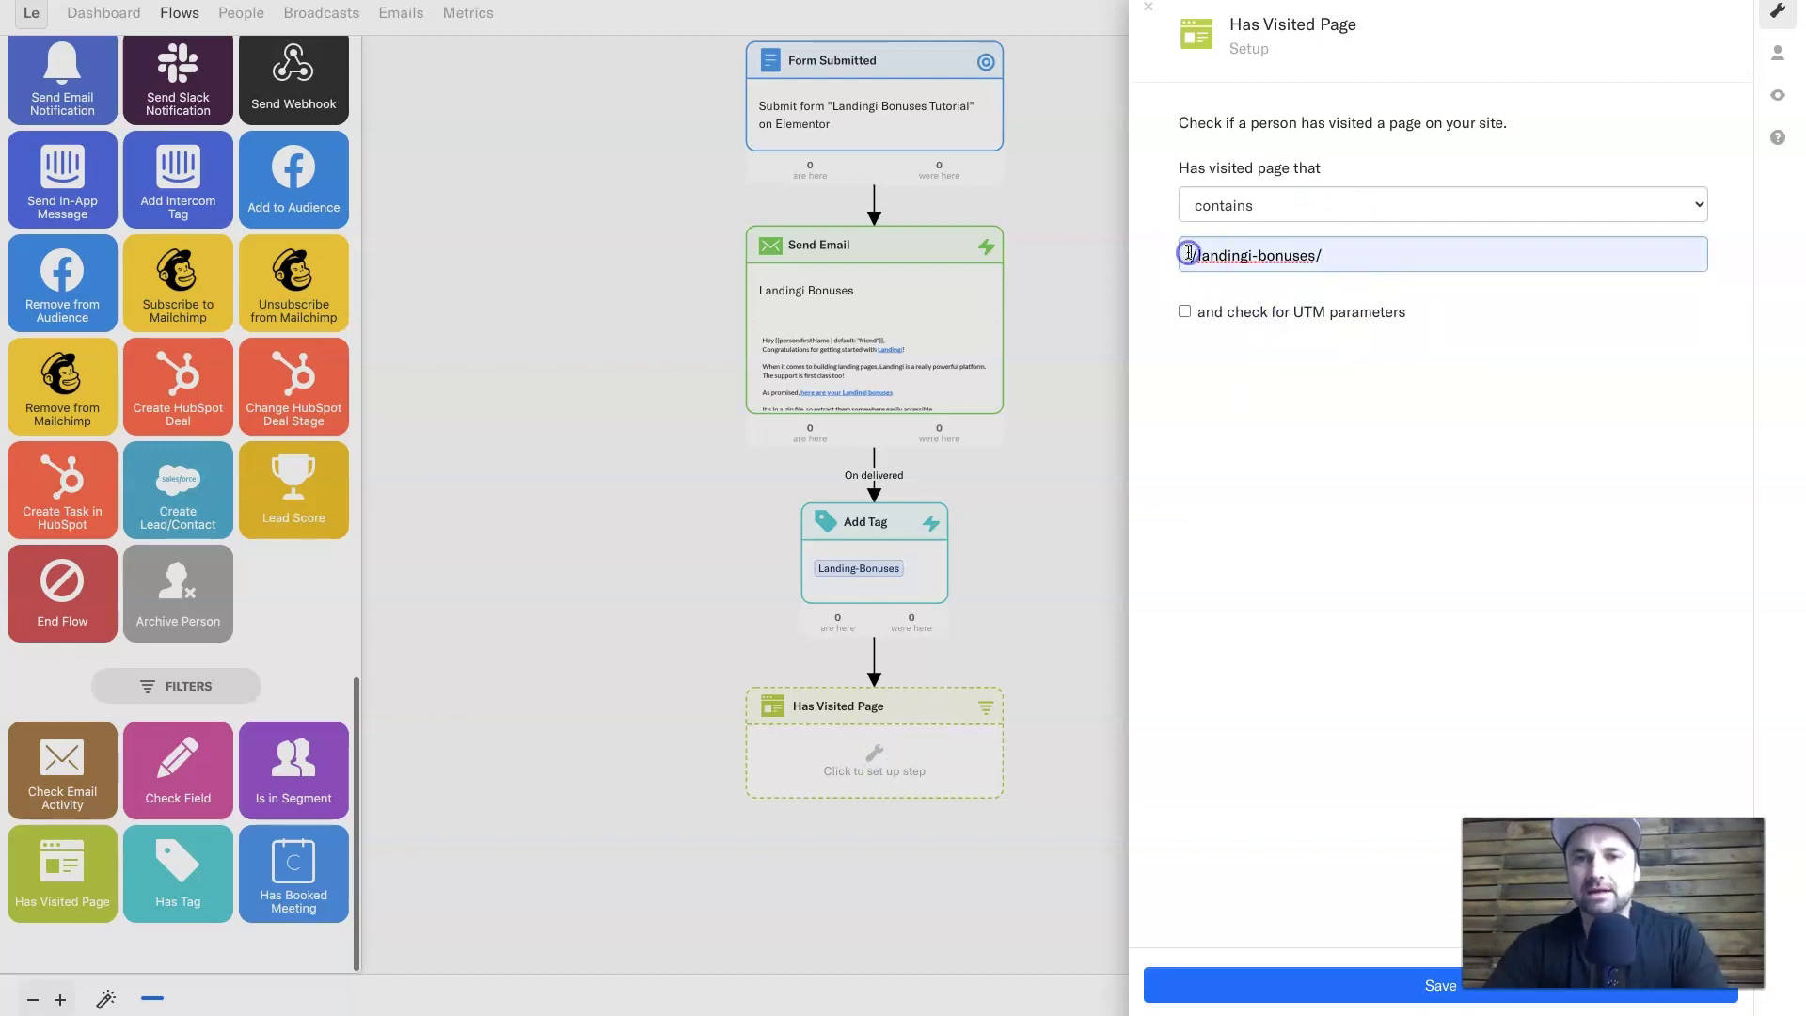
pyautogui.click(1188, 254)
pyautogui.write('https://legitmarketingreviews.com')
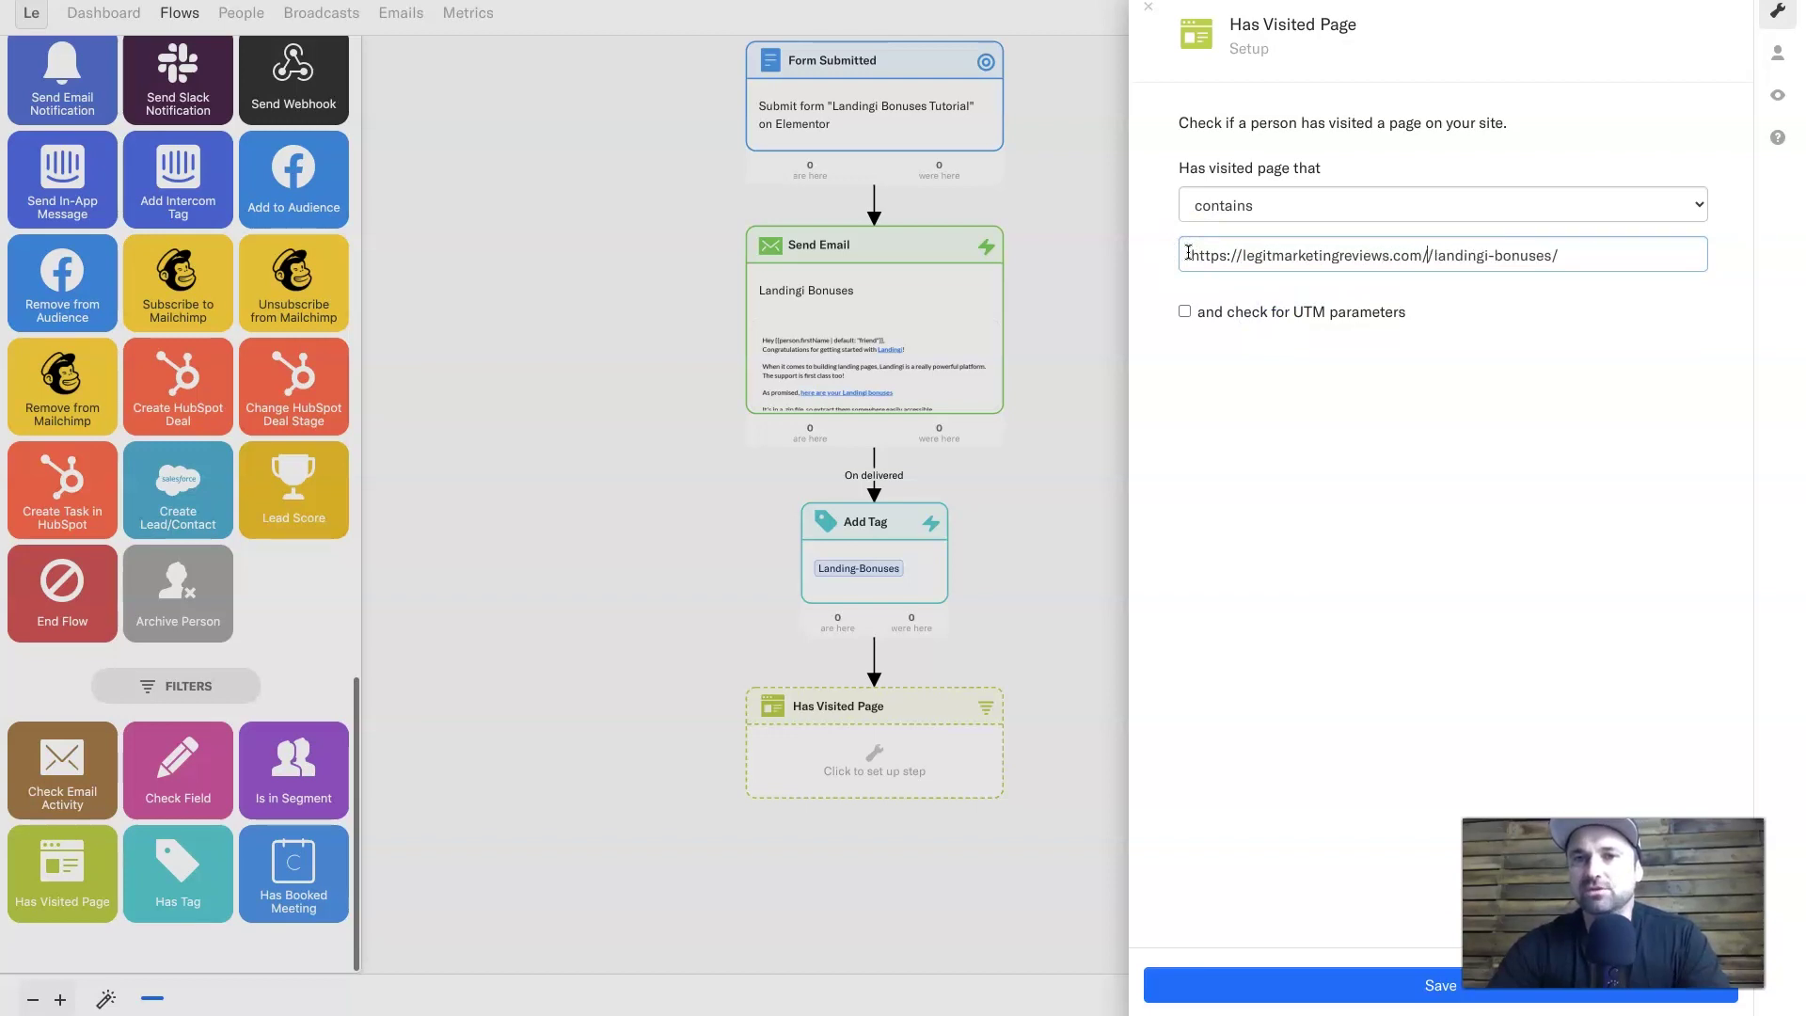
pyautogui.click(1612, 265)
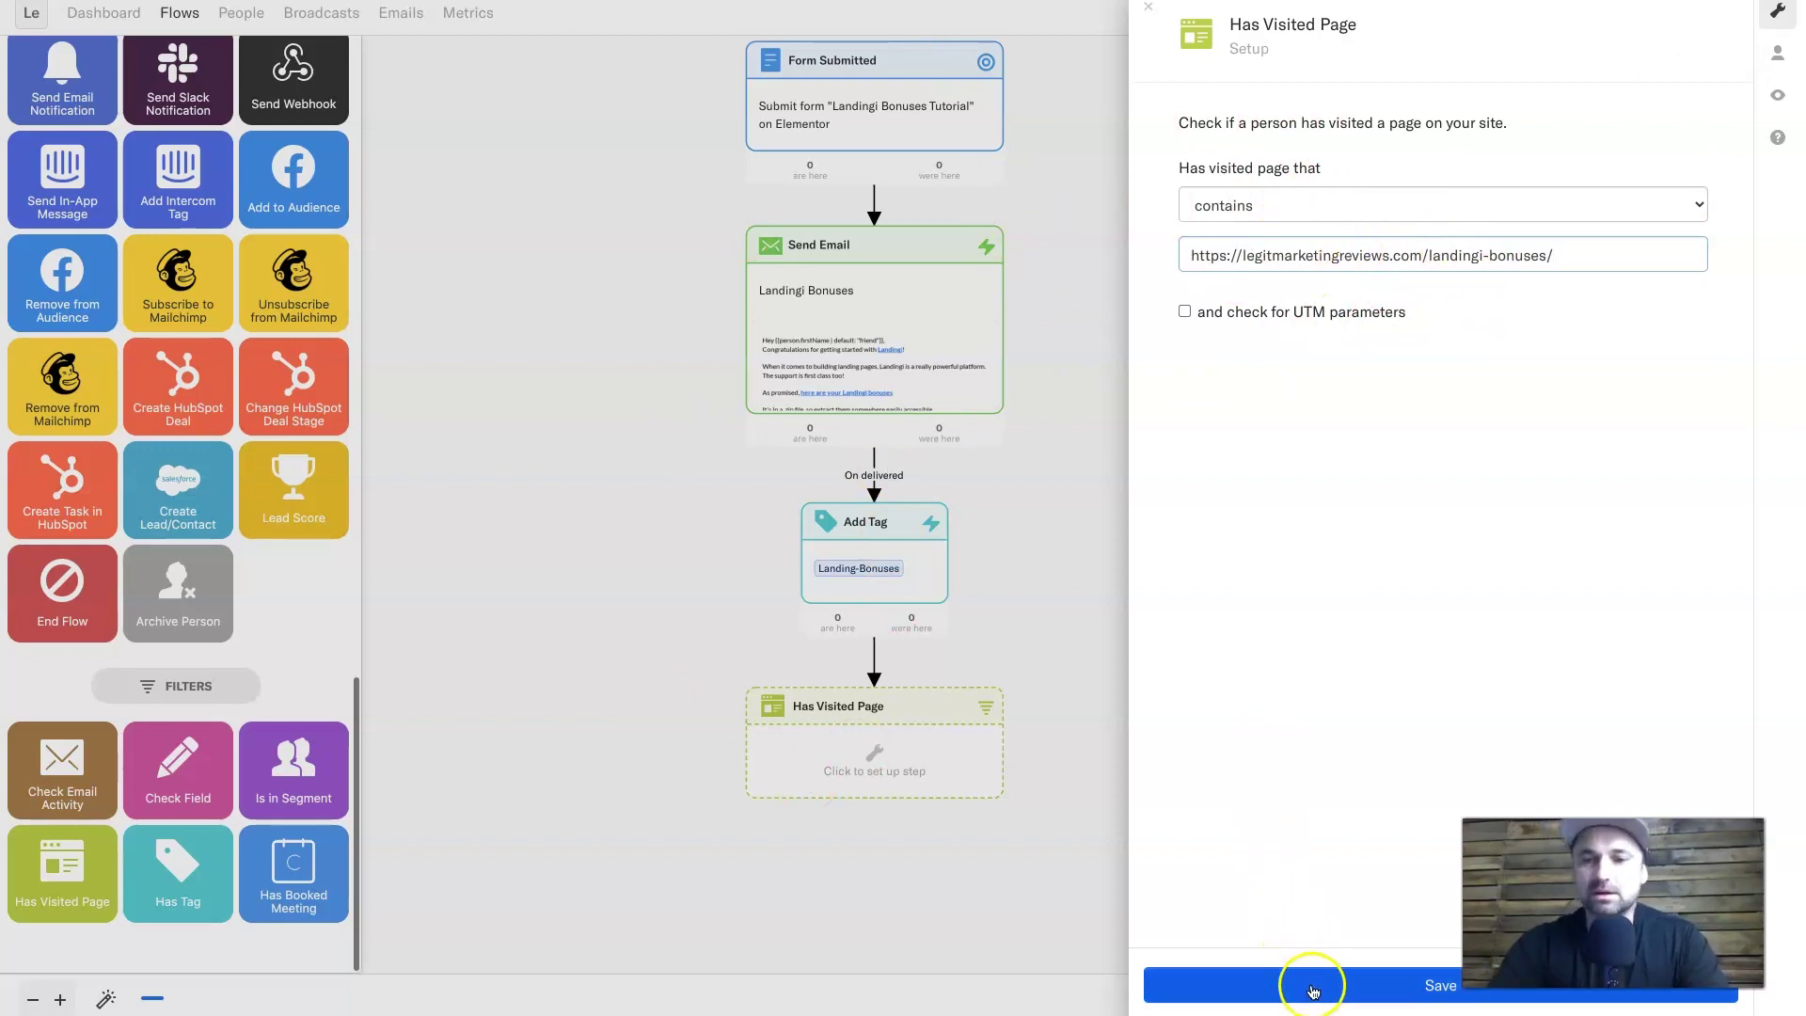
pyautogui.click(1667, 203)
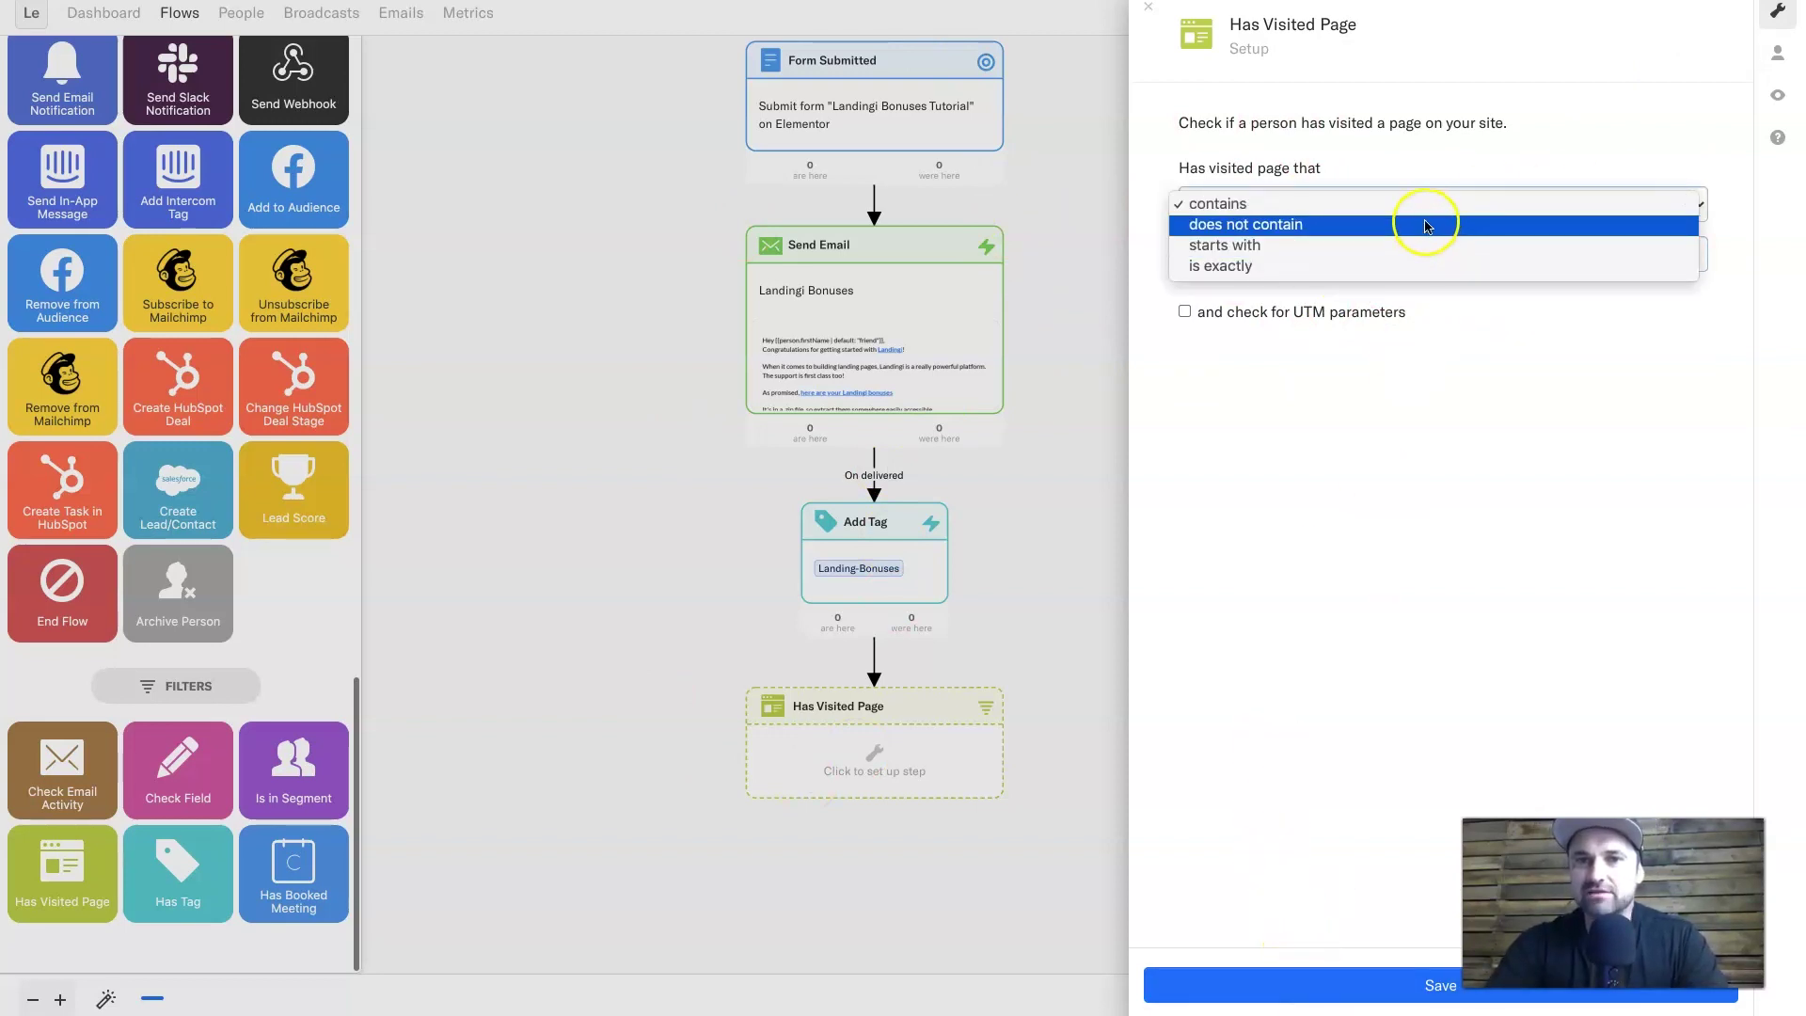
pyautogui.click(1213, 265)
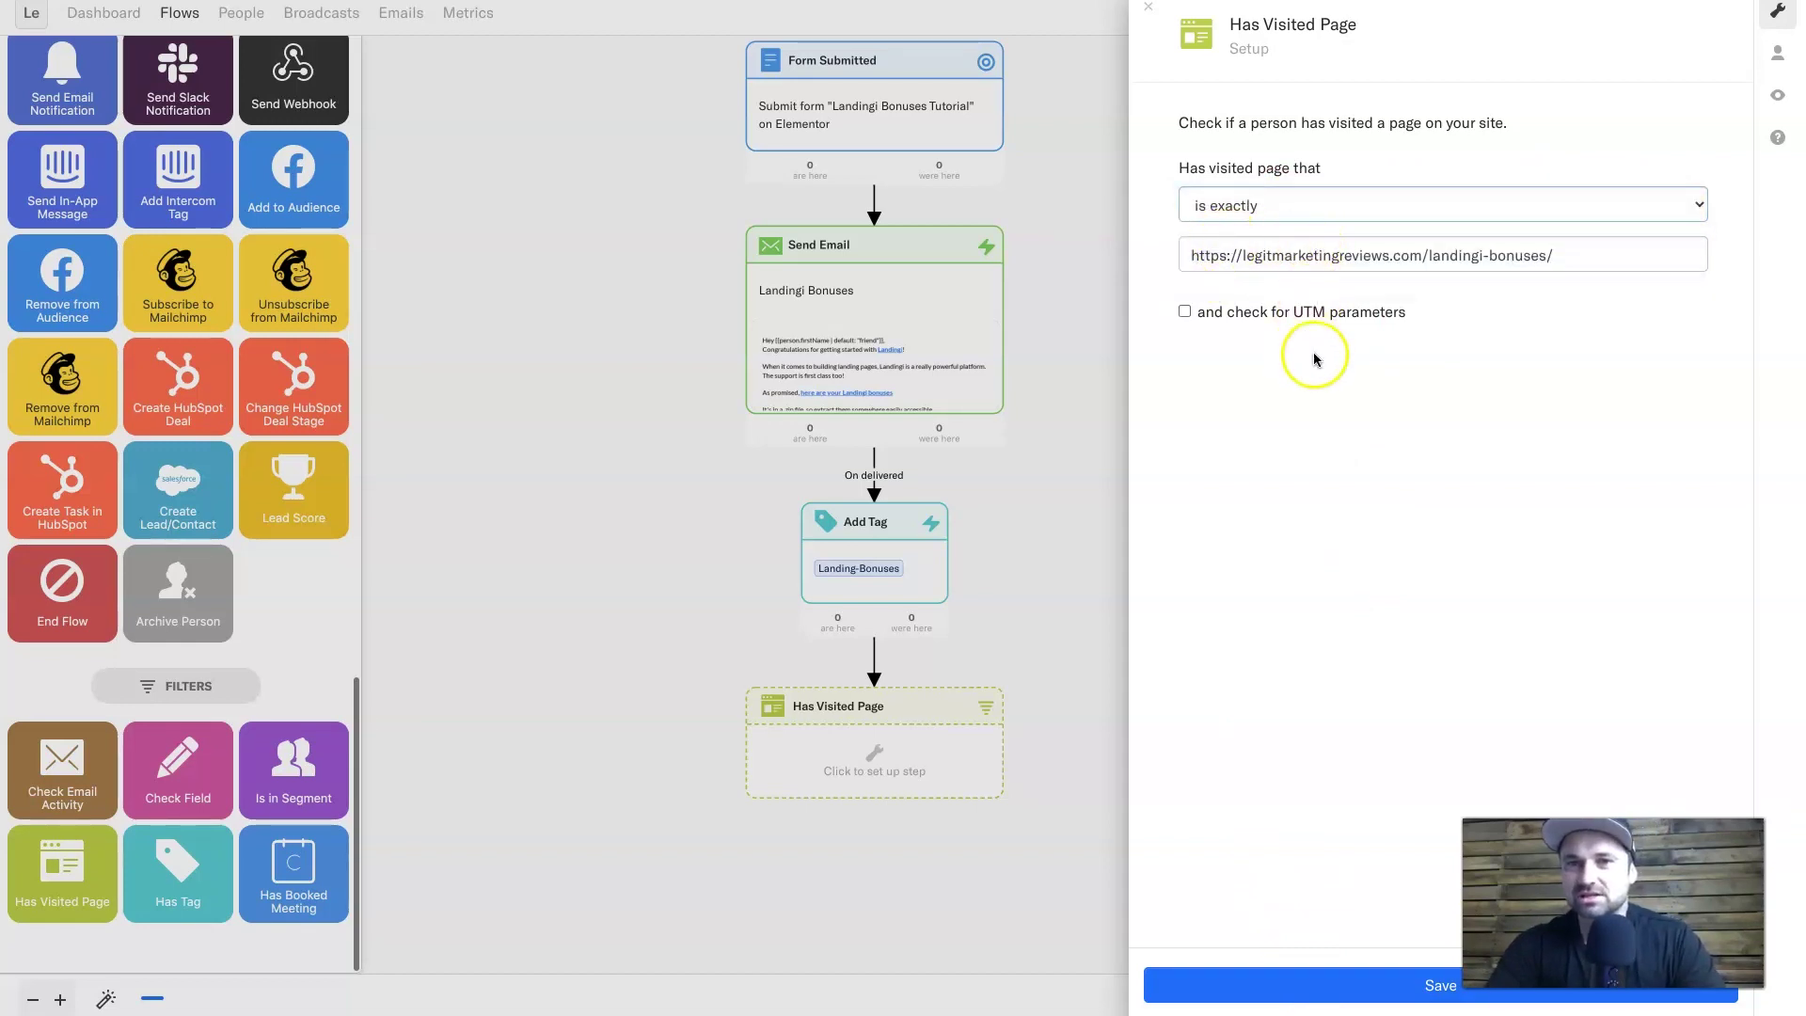
pyautogui.click(1279, 988)
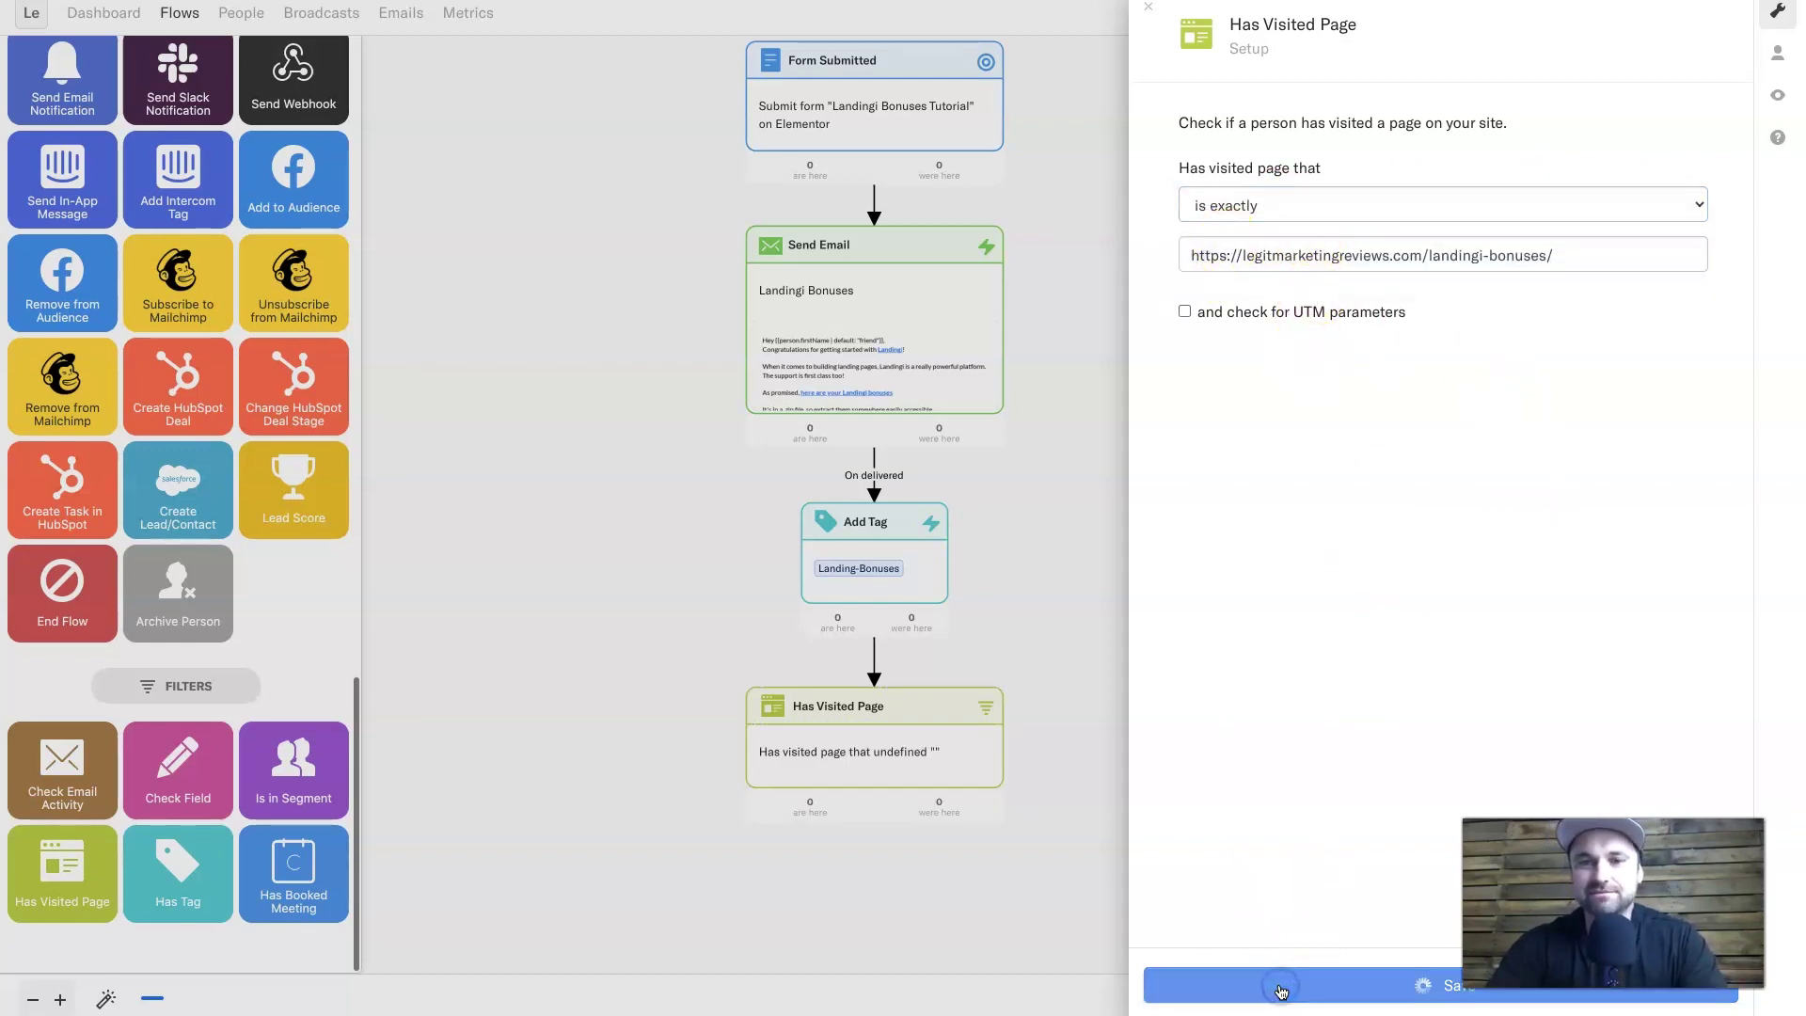
pyautogui.click(645, 468)
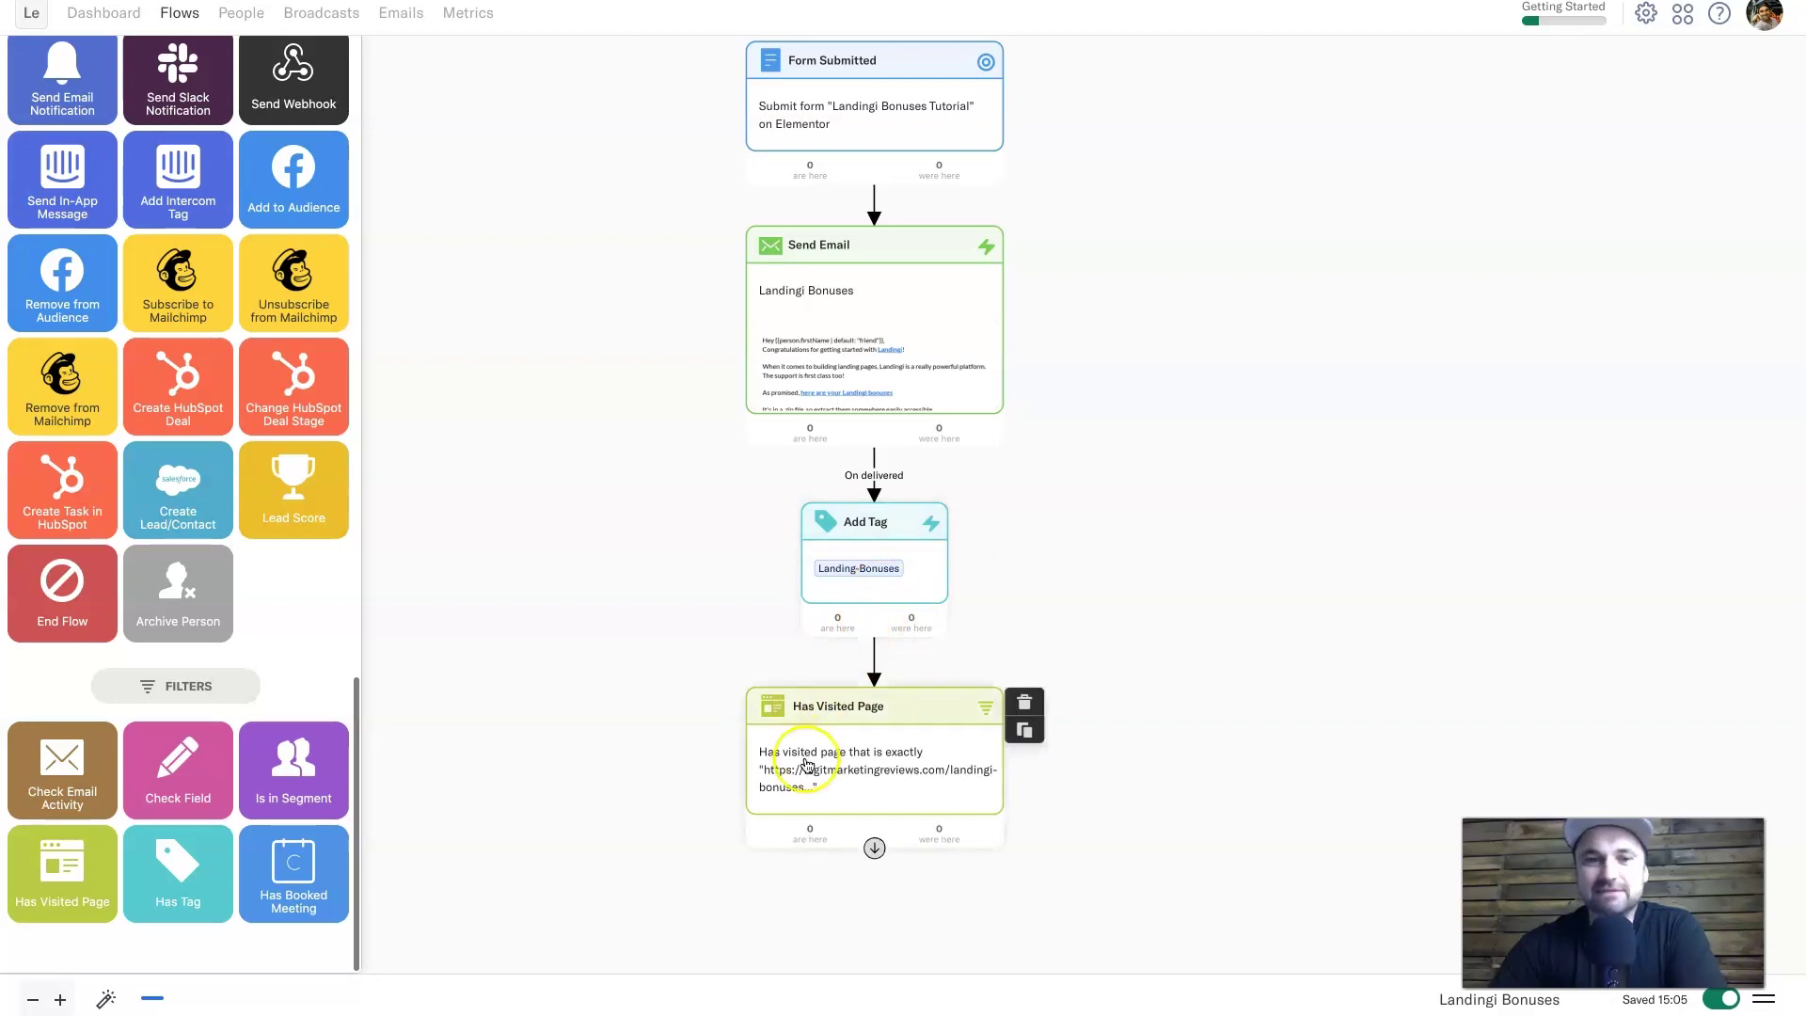
pyautogui.scroll(-2, 846, 371)
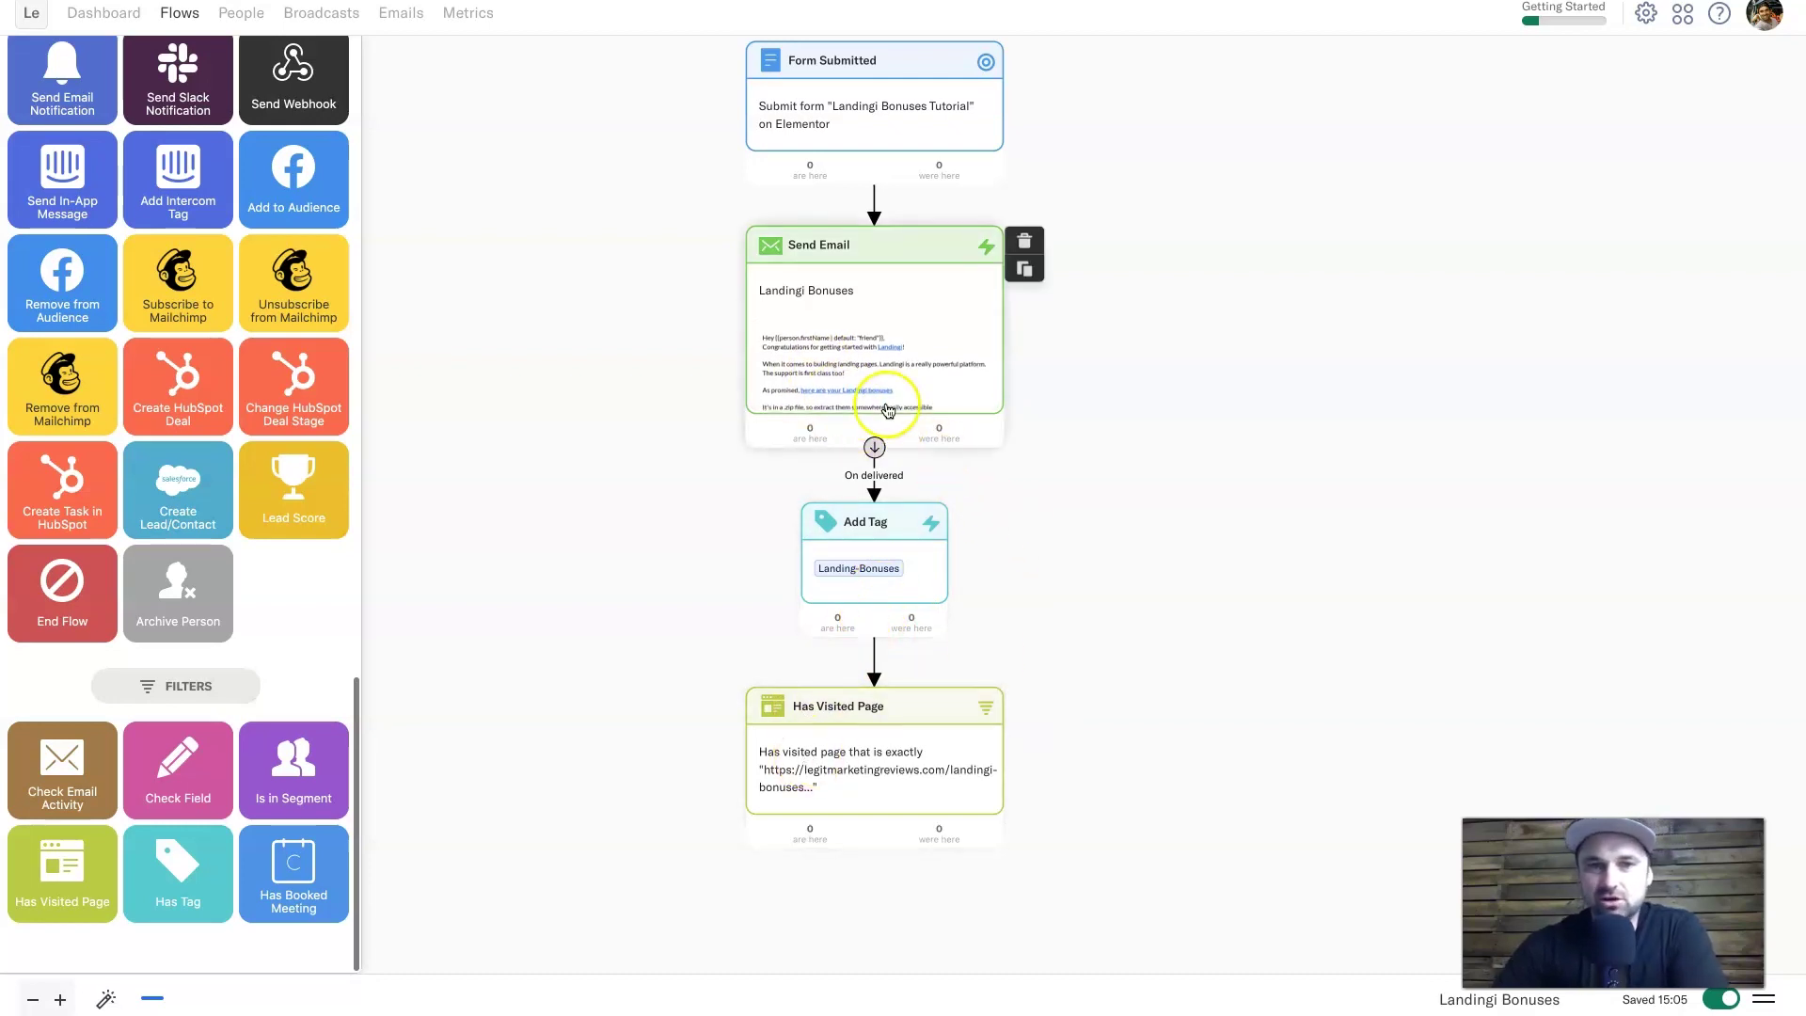
# Open the Has Visited Page filter's help and follow its Website Tracking Code link.
pyautogui.scroll(3, 873, 367)
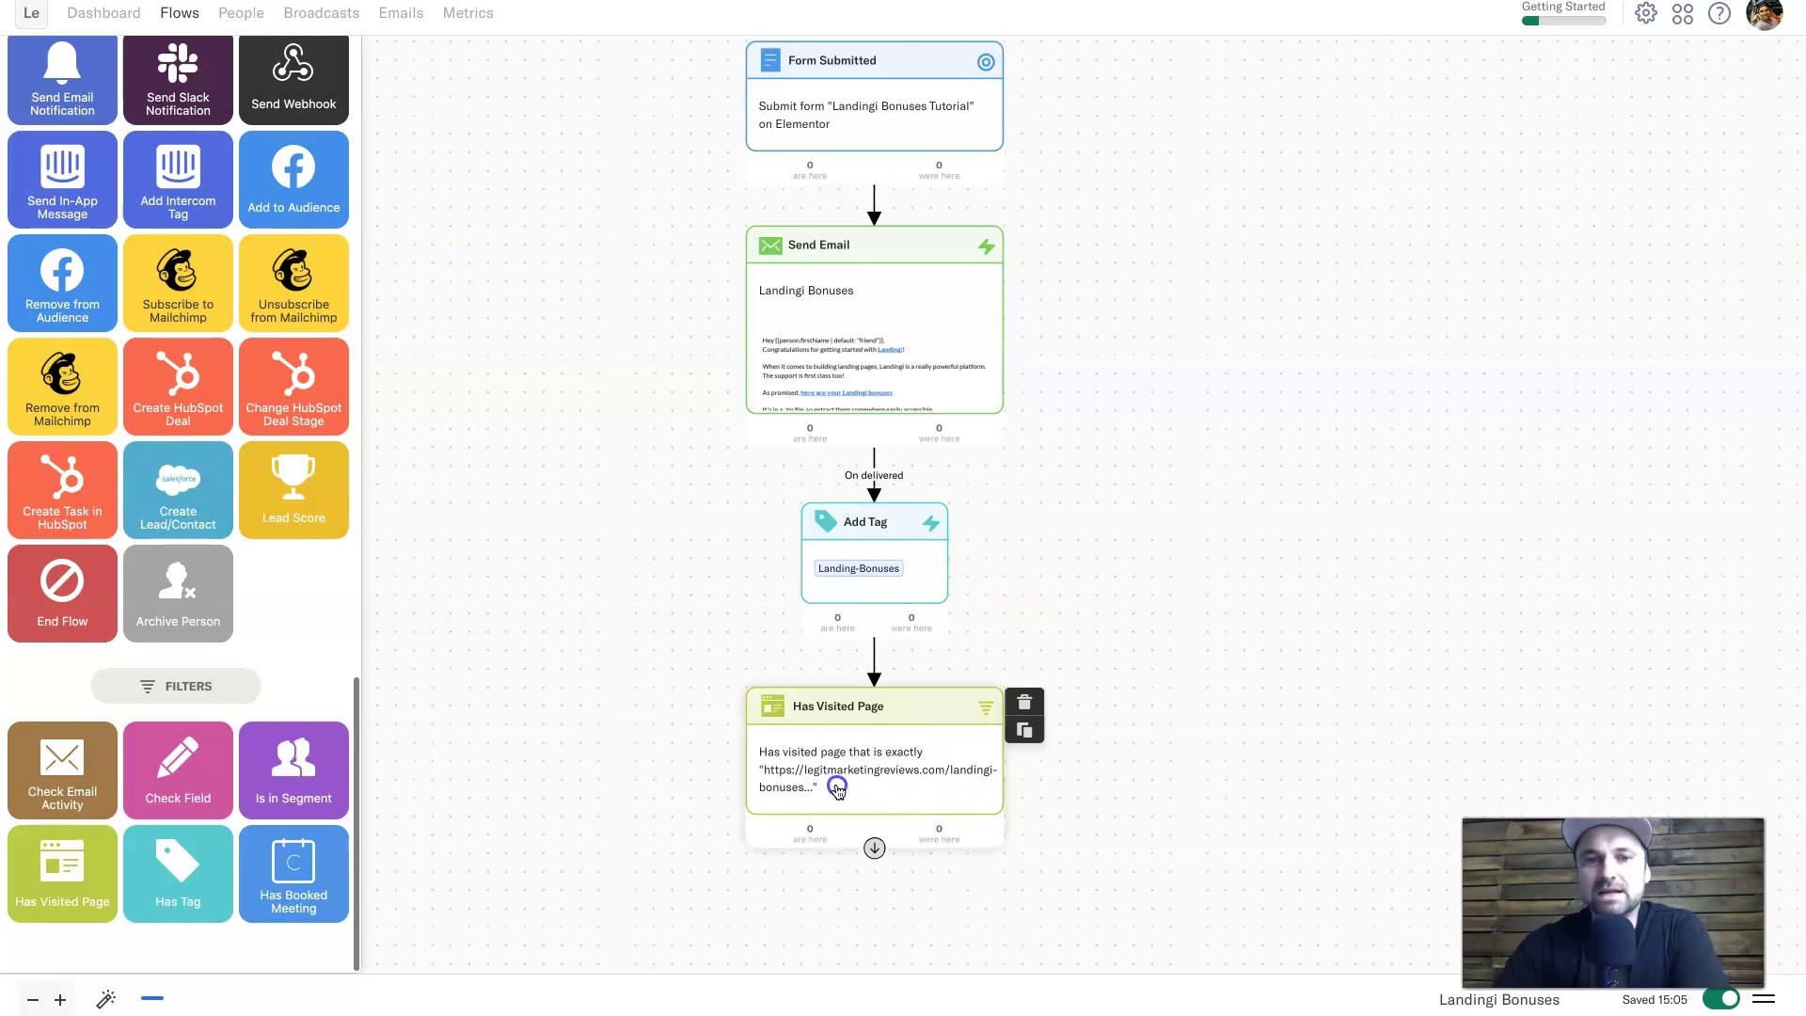
pyautogui.click(834, 778)
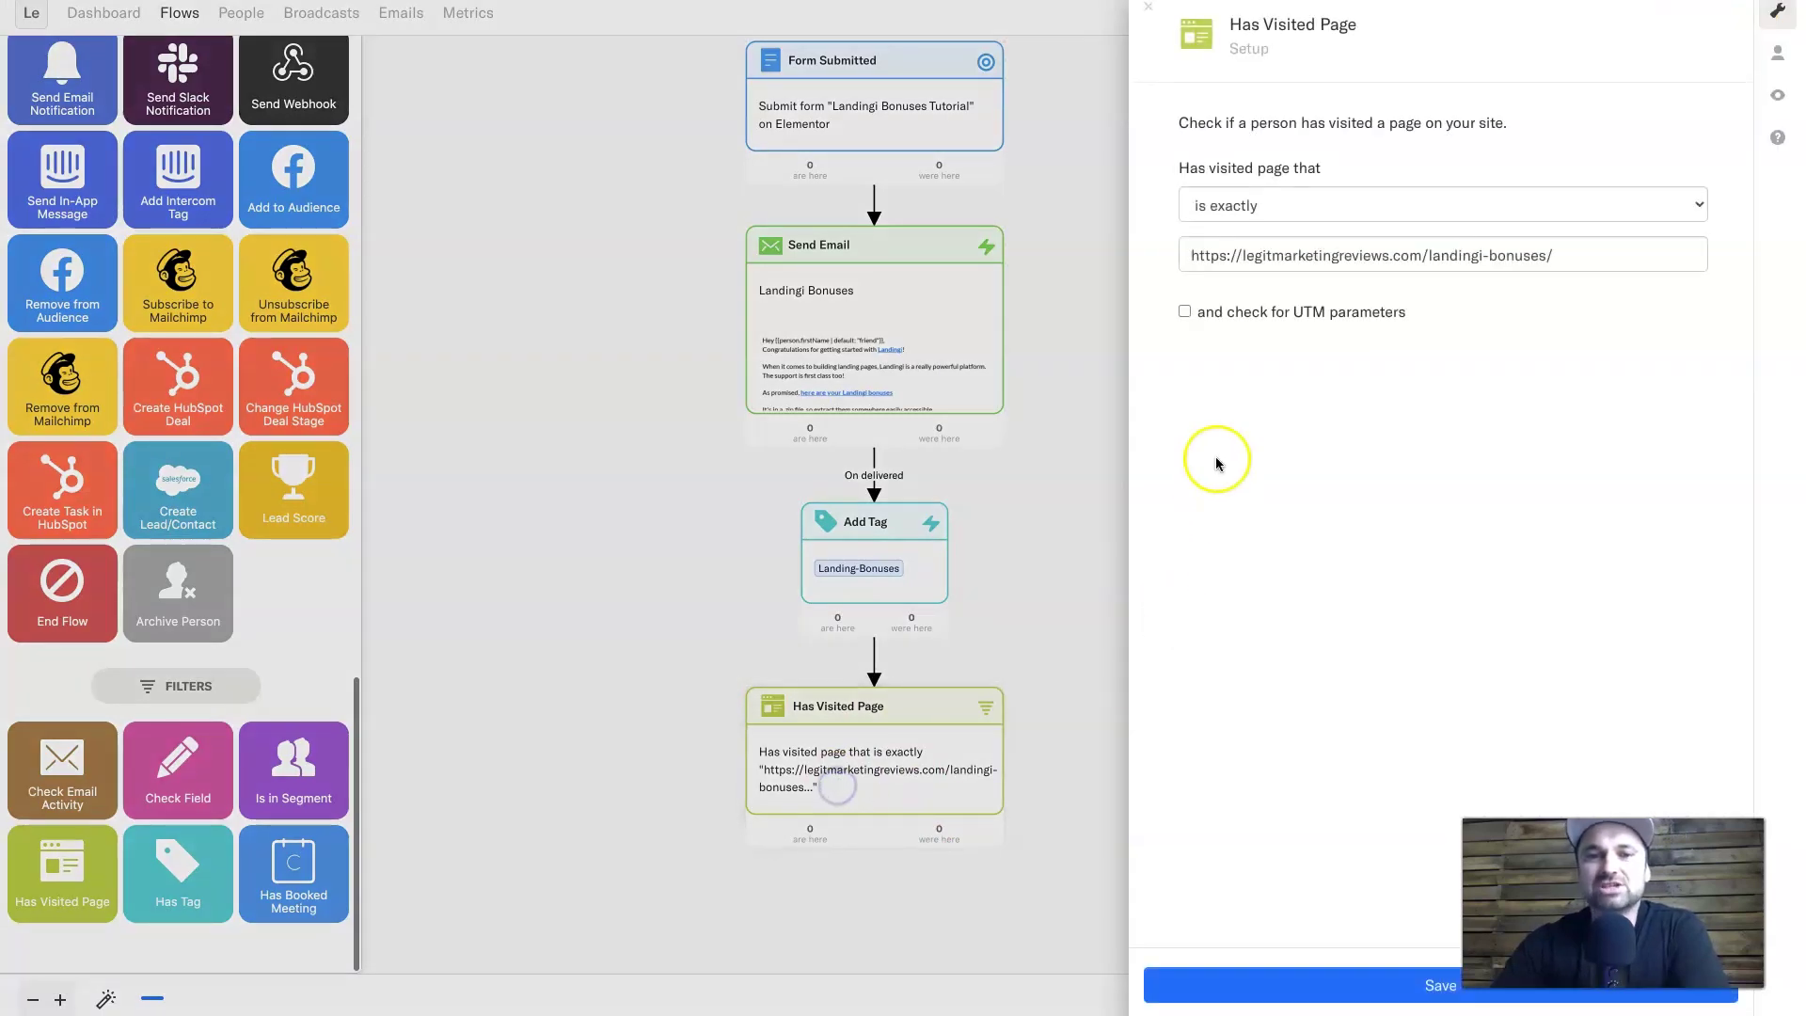
pyautogui.click(1774, 134)
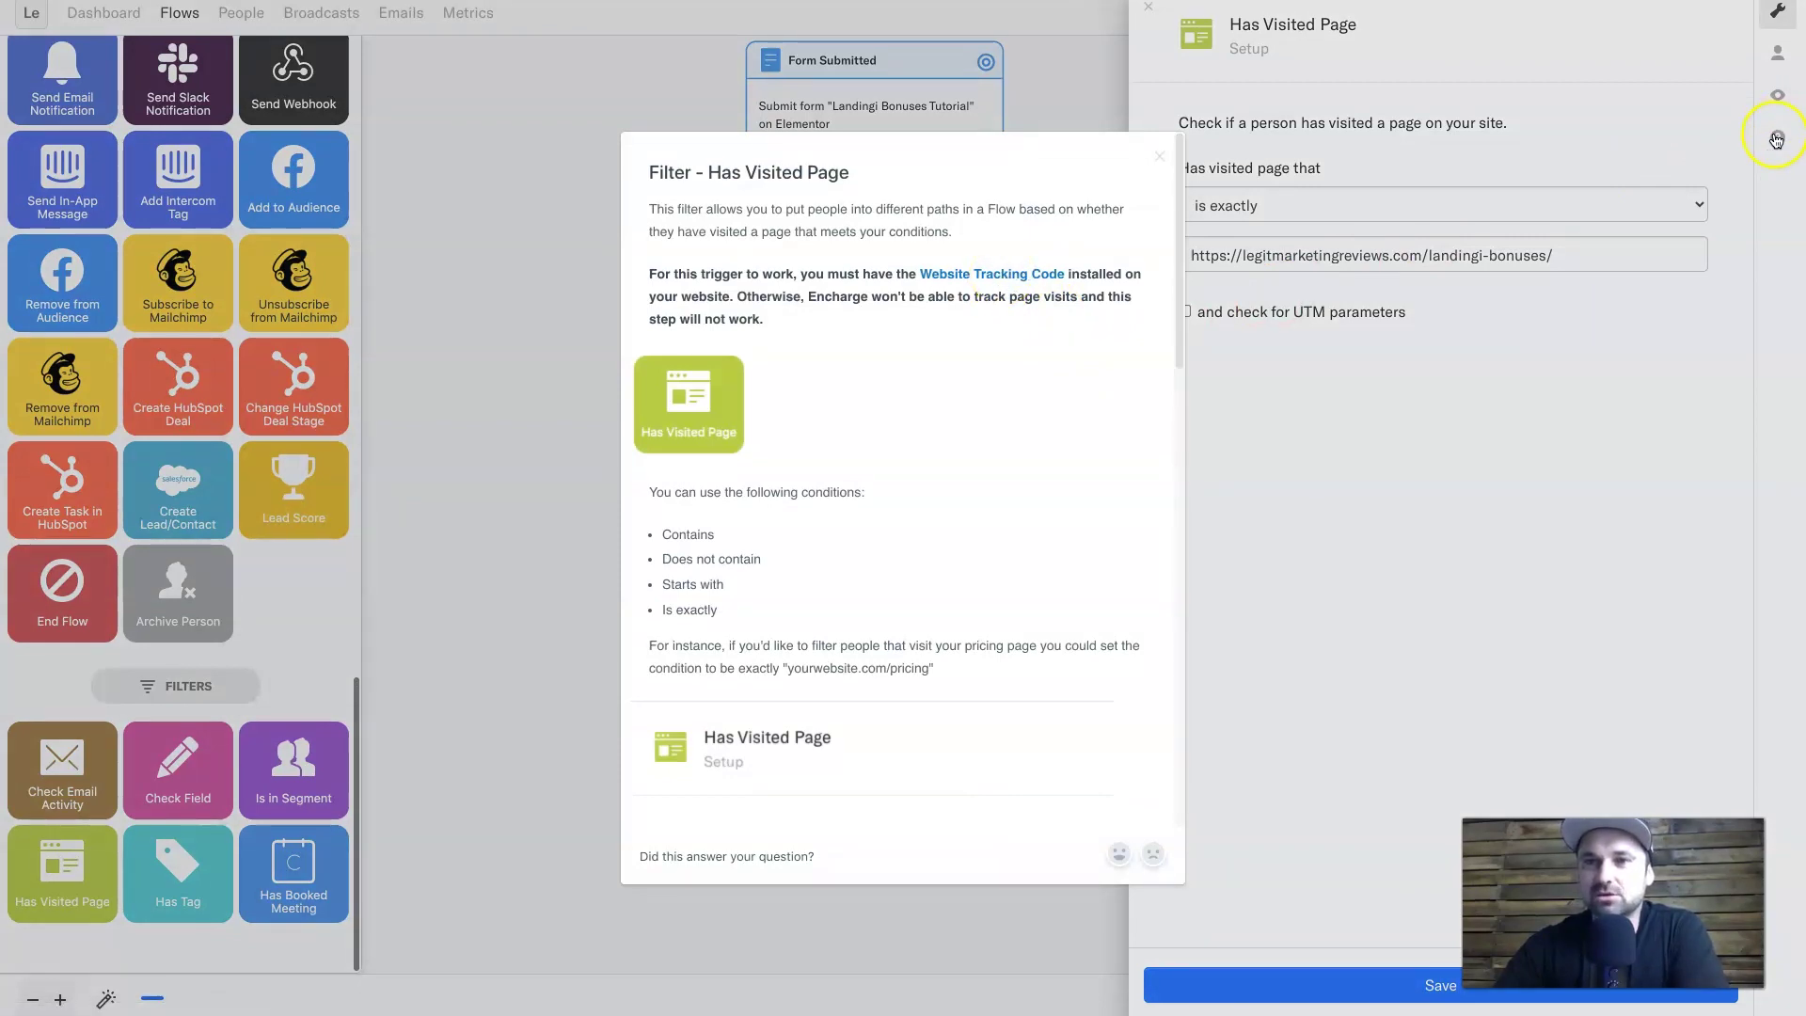
pyautogui.click(1158, 156)
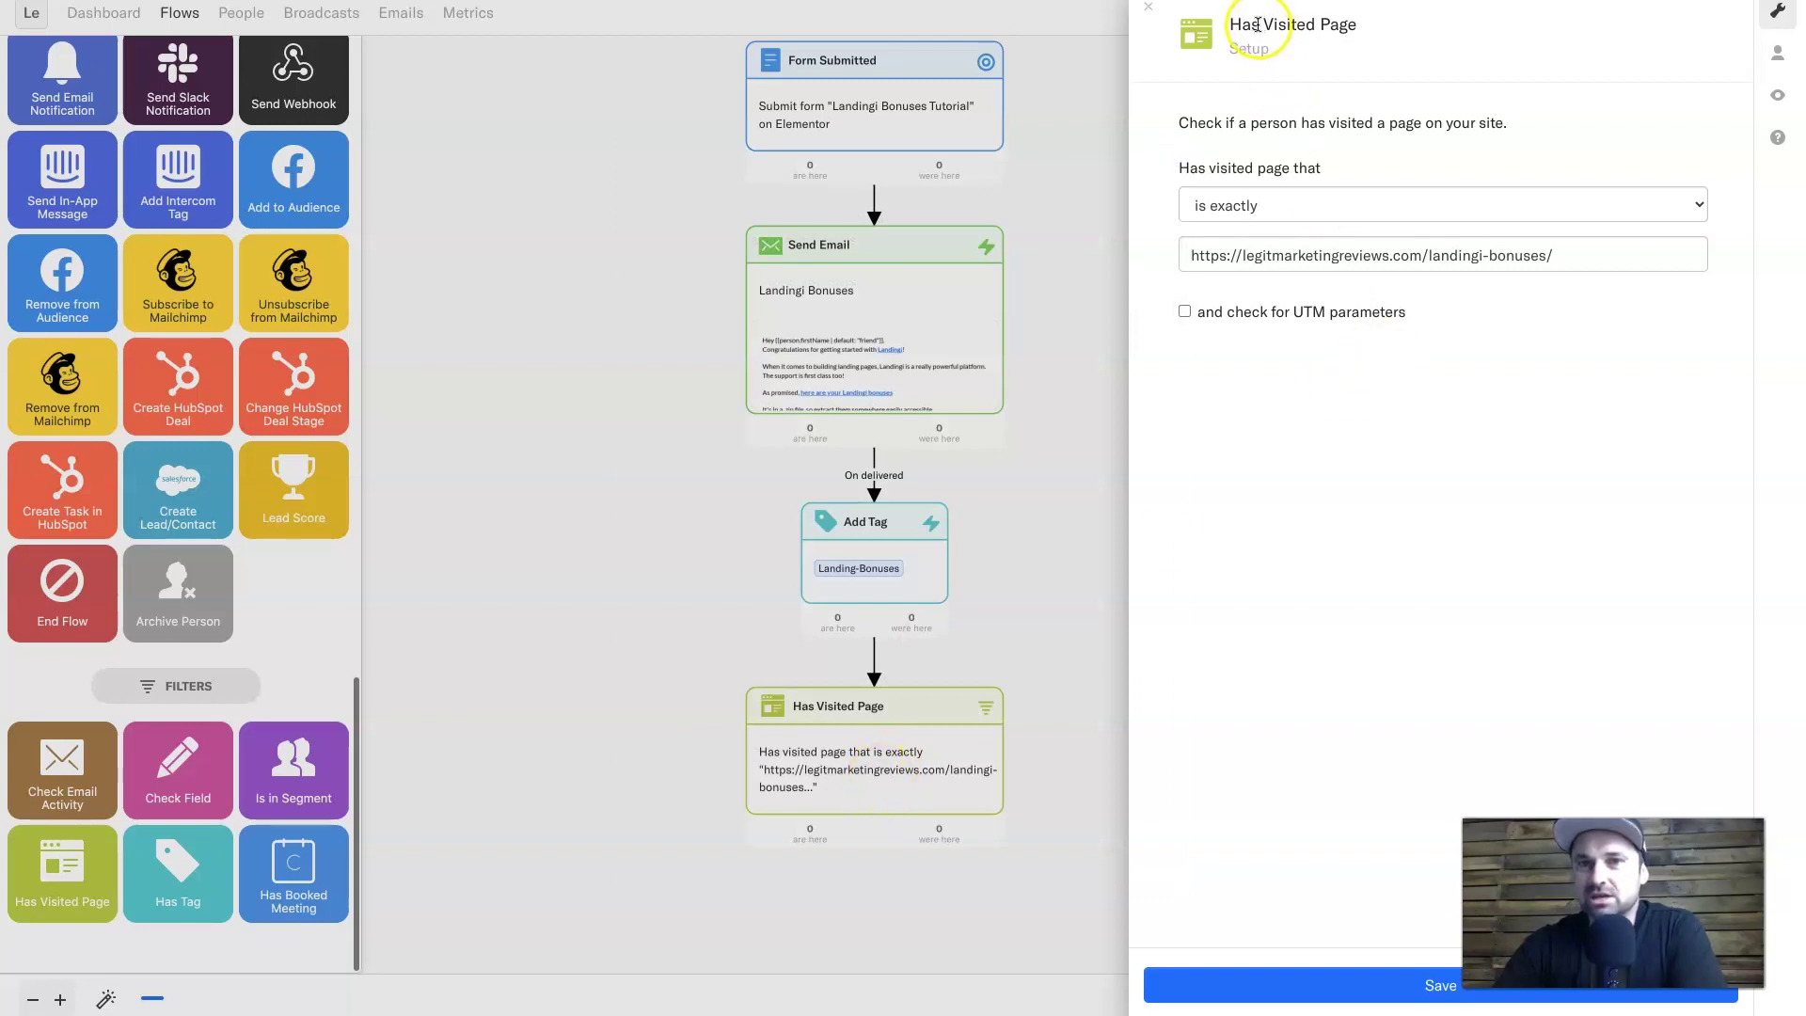
pyautogui.click(1777, 137)
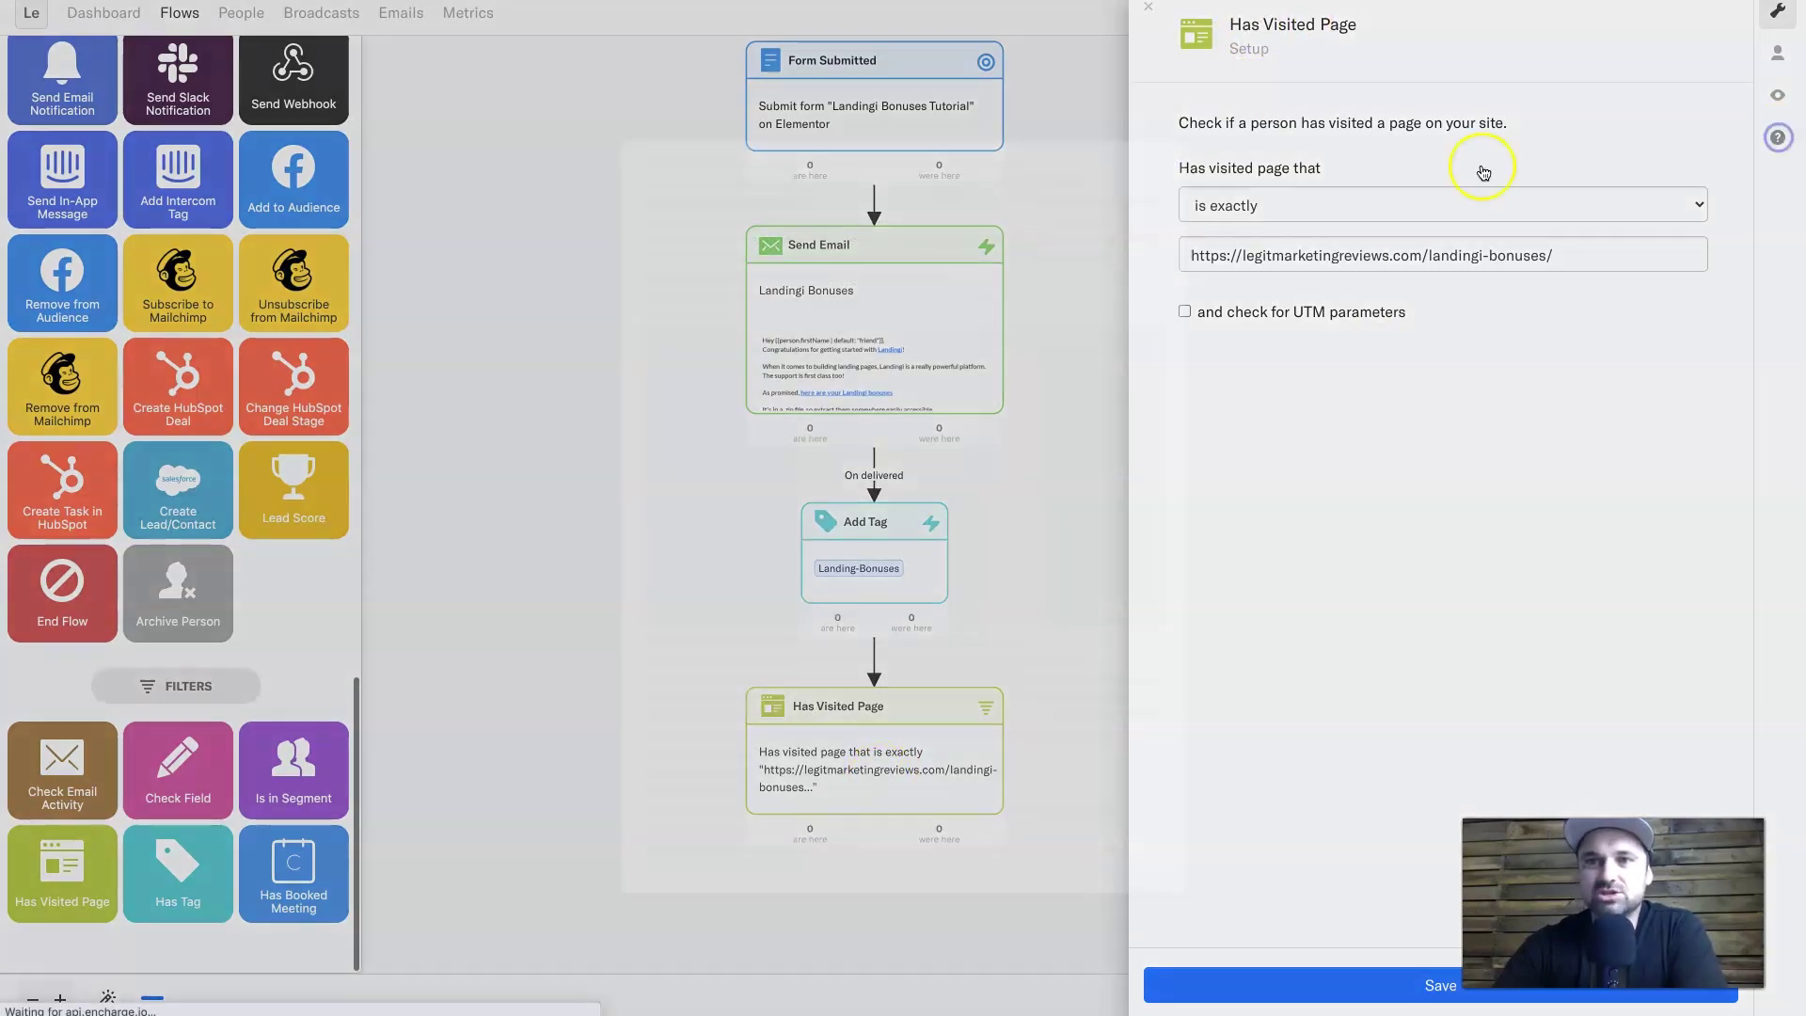
pyautogui.click(958, 282)
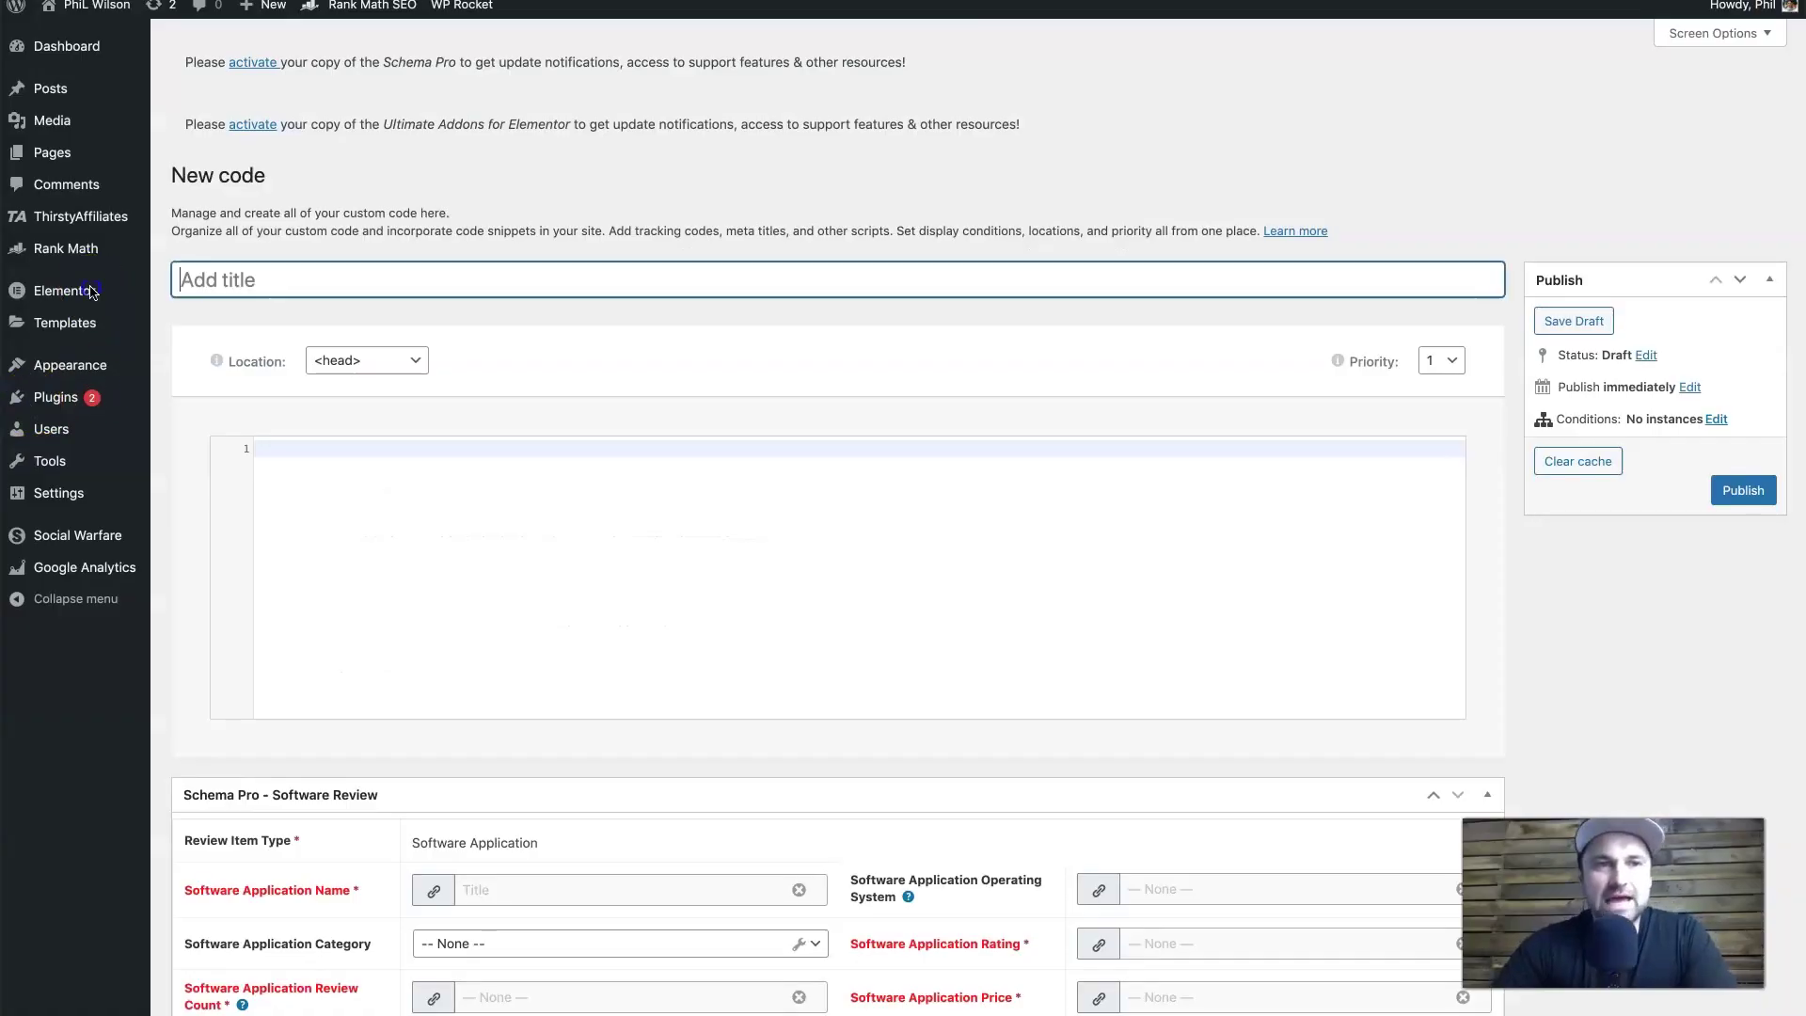
# Create a new Elementor custom code snippet titled Encharge with the tracking script pasted in.
pyautogui.moveTo(73, 290)
pyautogui.click(184, 371)
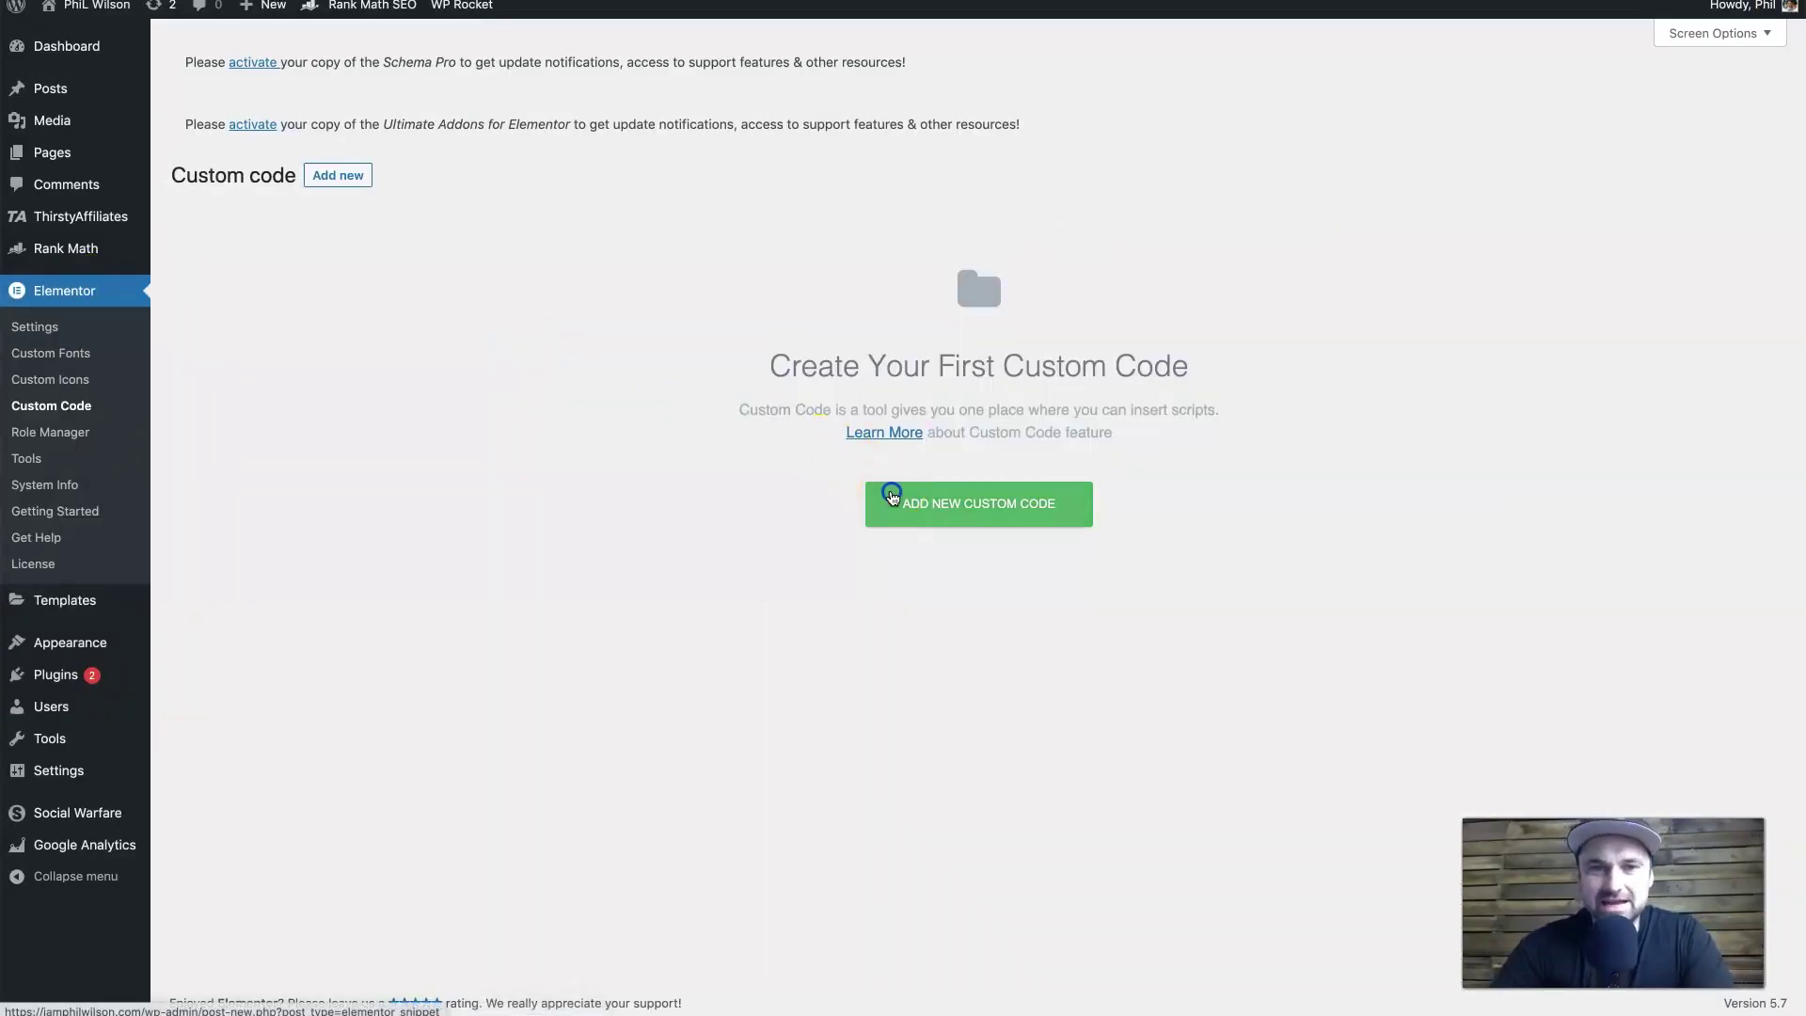
pyautogui.click(893, 498)
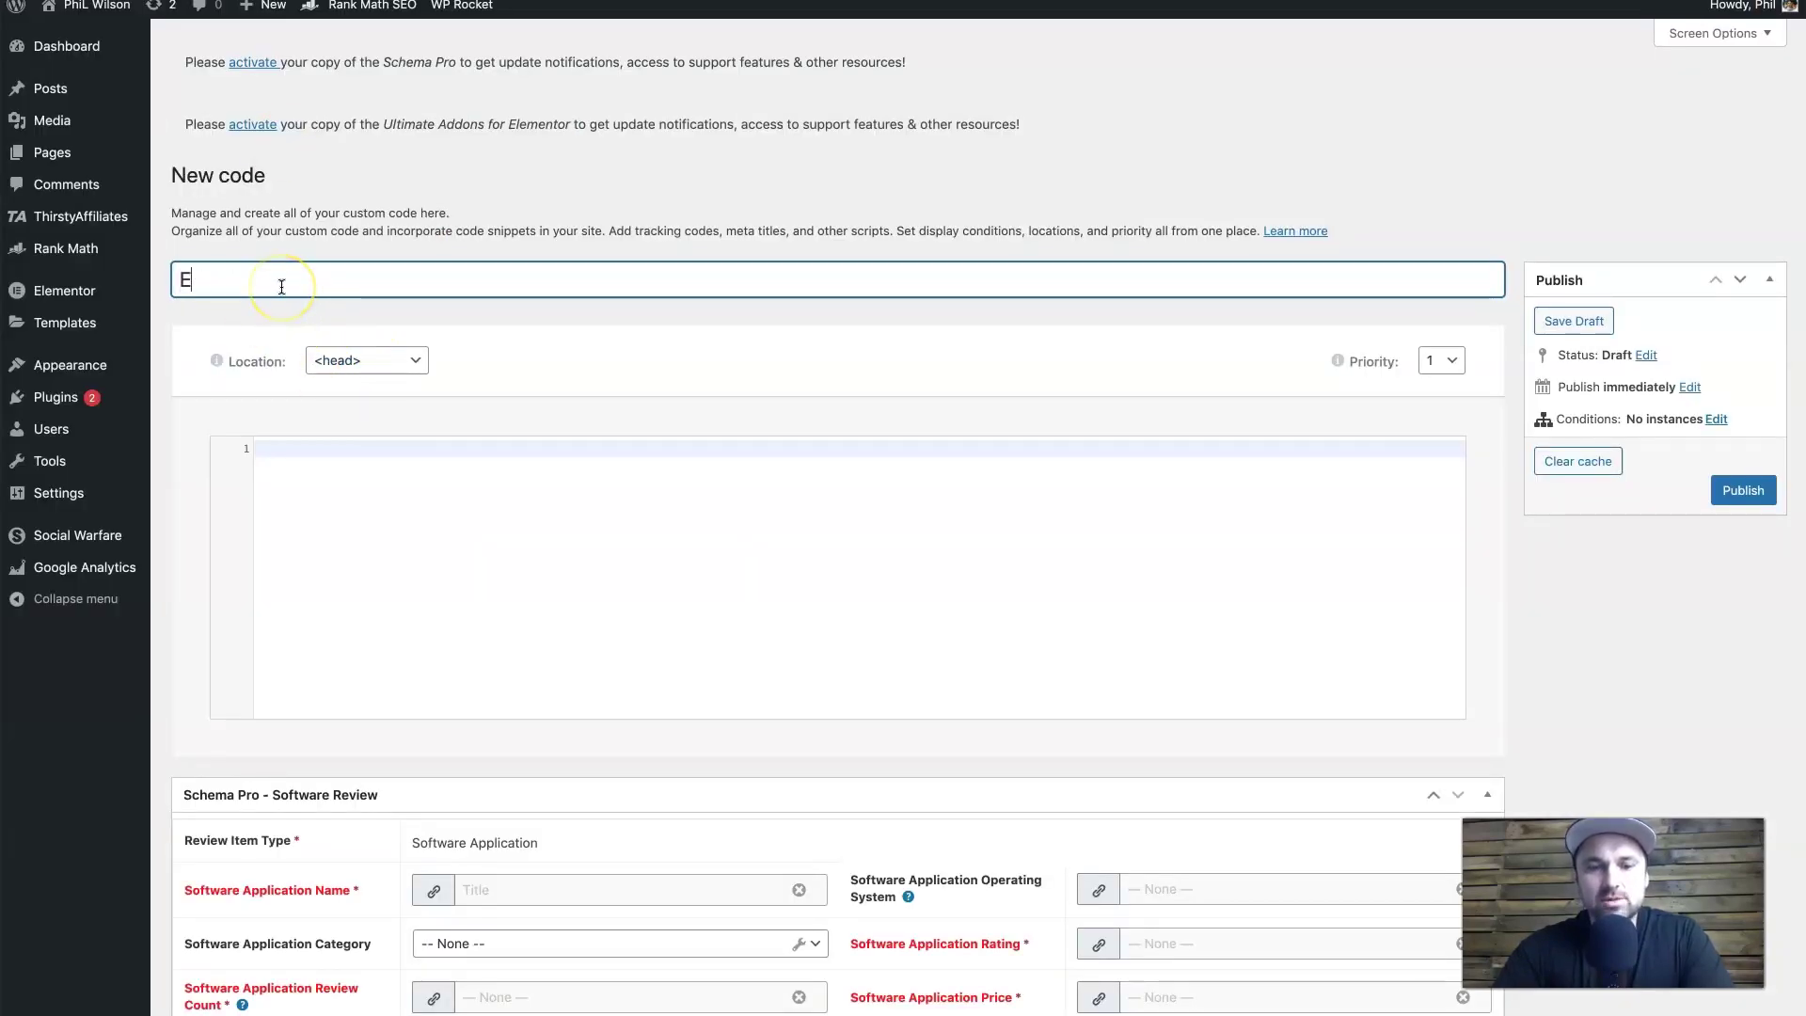
pyautogui.write('rge')
pyautogui.click(411, 506)
pyautogui.write('<script type="text/javascript">!function(){if(!window.EncTracking||!window.EncTracking.started){window.EncTracking={queue:window.EncTracking&&window.EncTracking.queue?window.EncTracking.queue:[],track:function(t){this.queue.push({type:"track",props:t})},identify:function(t){this.queue.push({type:"identify",props:t})},started:!0};var t=window.EncTracking;t.writeKey="M6cSiJGWpqpsnjtdTRCytN1zs",t.hasOptedIn=true,t.shouldGetConsent=true,t.hasOptedIn&&(t.shouldGetConsent=!1),t.optIn=function(){t.hasOptedIn=!0,t&&t.init()},t.optOut=function(){t.hasOptedIn=!1,t&&t.setOptOut&&t.setOptOut(!0)};var n=function(t){var n=document.createElement("script");n.type="text/javascript",n.async=void 0===t||t,n.src="https://resources-app.encharge.io/encharge-tracking.min.js";var e=document.getElementsByTagName("script")[0];e.parentNode.insertBefore(n,e)};"complete"===document.readyState?n():window.attachEvent?window.attachEvent("onload",n):window.addEventListener("load",n,!1)}}();</script>')
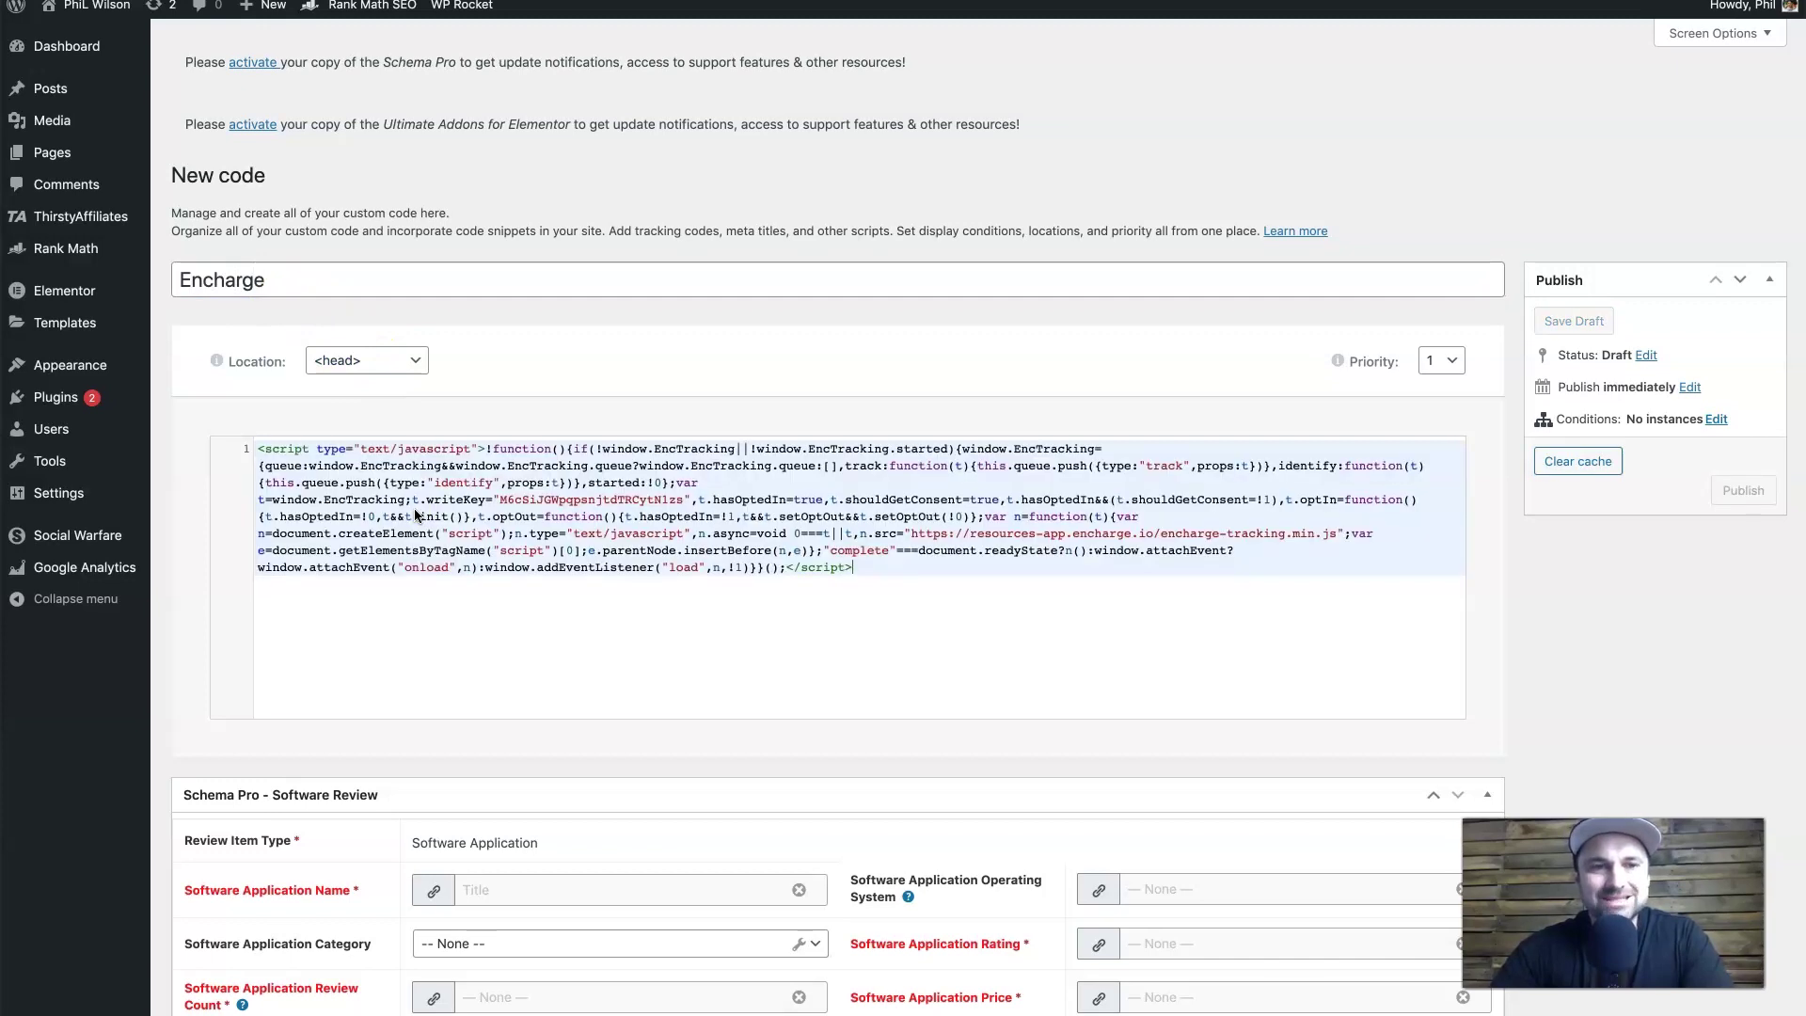
# Publish the Encharge snippet with the Entire Site display condition.
pyautogui.click(1670, 666)
pyautogui.click(1742, 491)
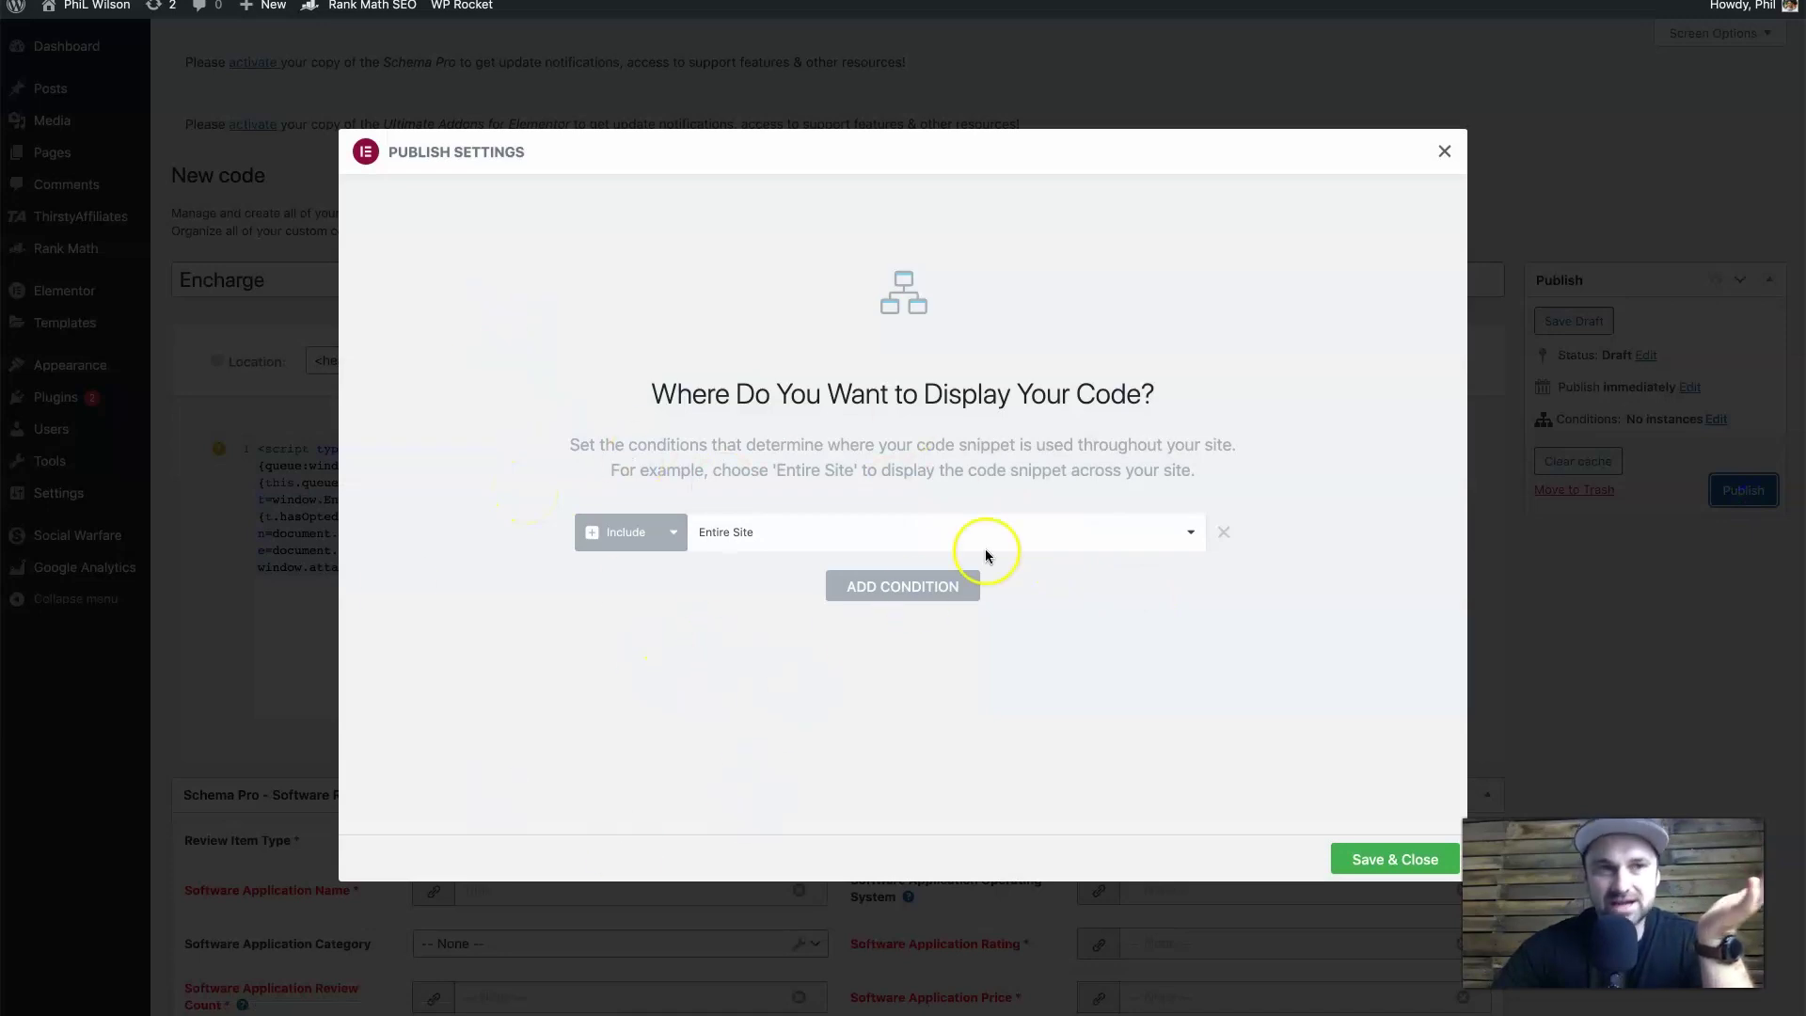
pyautogui.click(1355, 858)
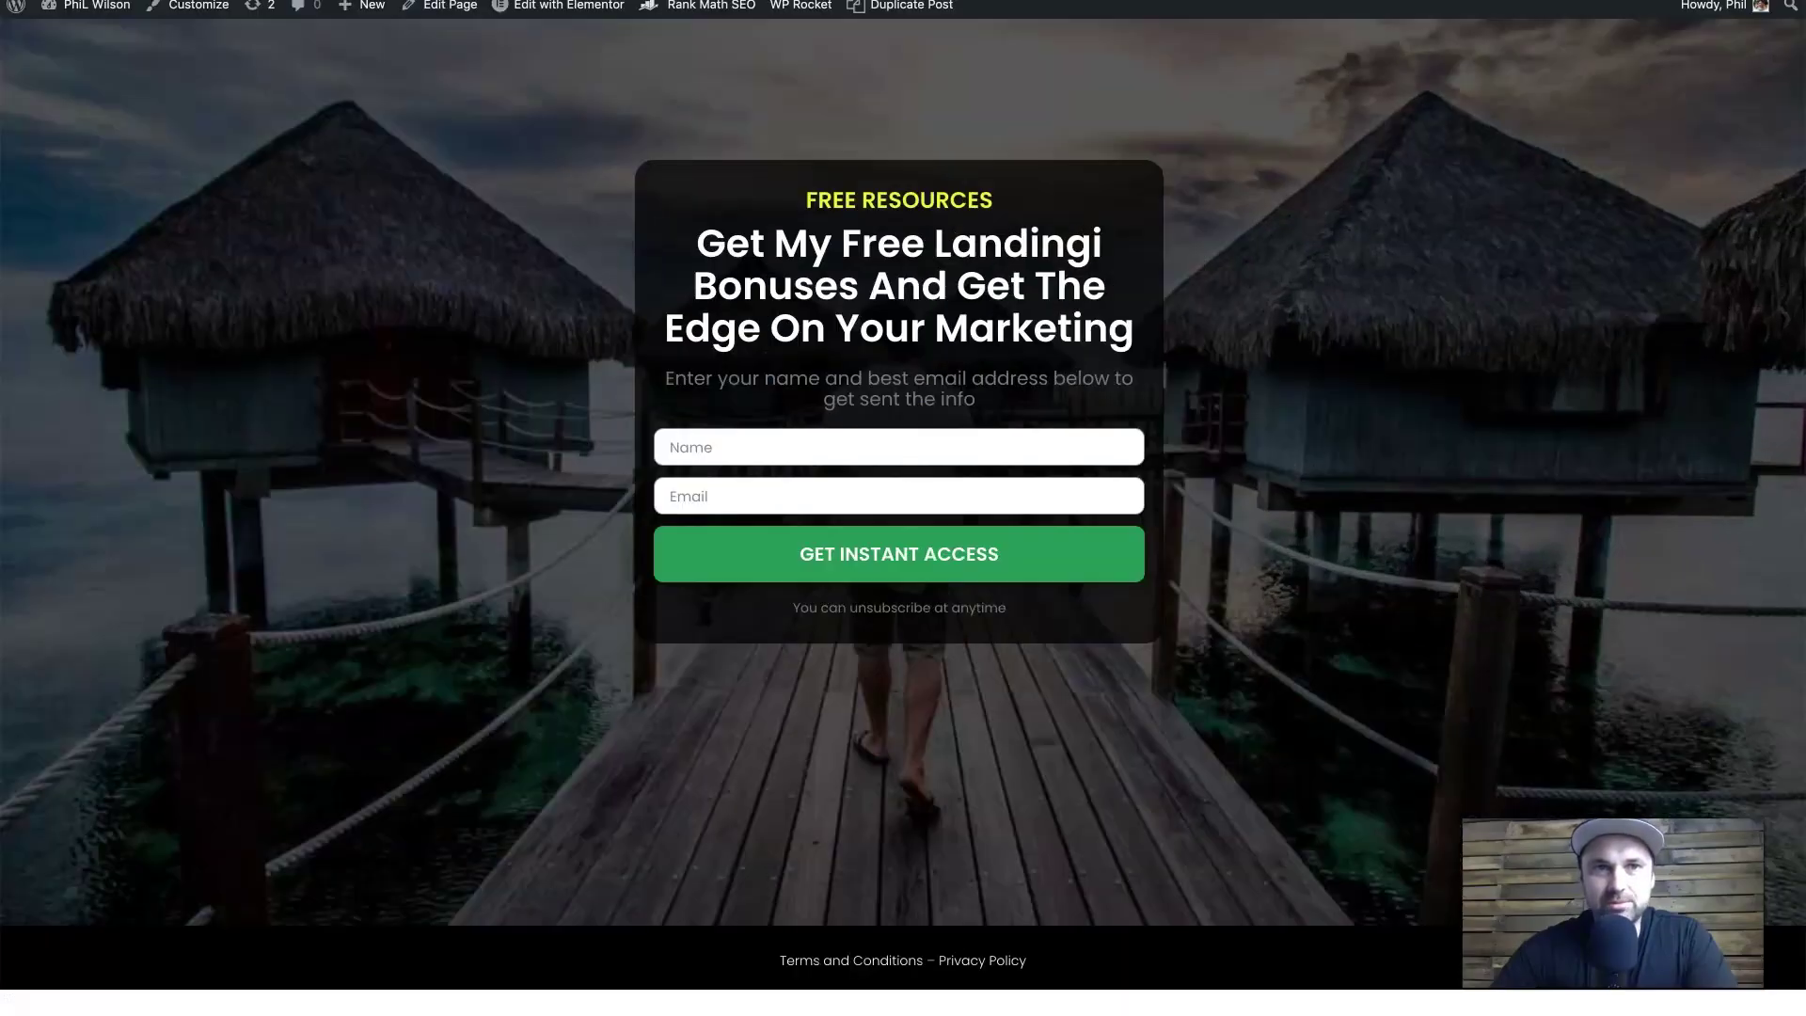
# Reload the landing page and recheck that Encharge is receiving tracking events.
pyautogui.rightClick(238, 139)
pyautogui.click(273, 184)
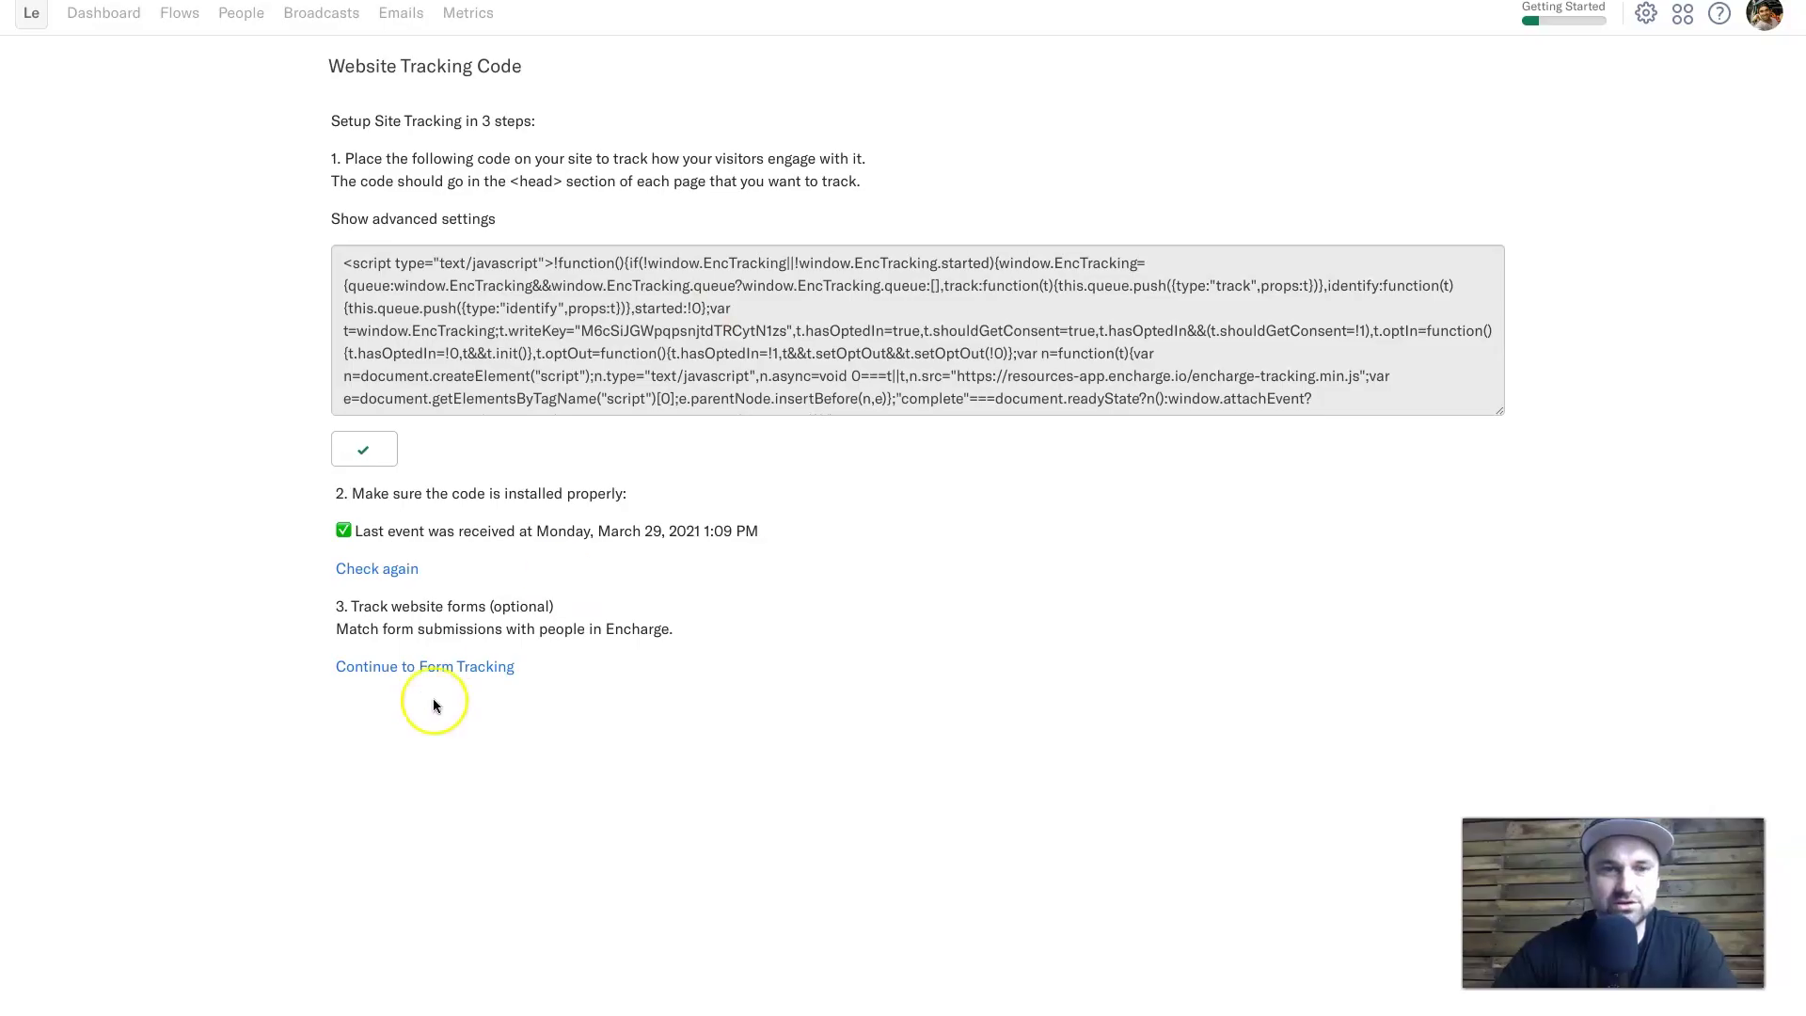
pyautogui.click(381, 569)
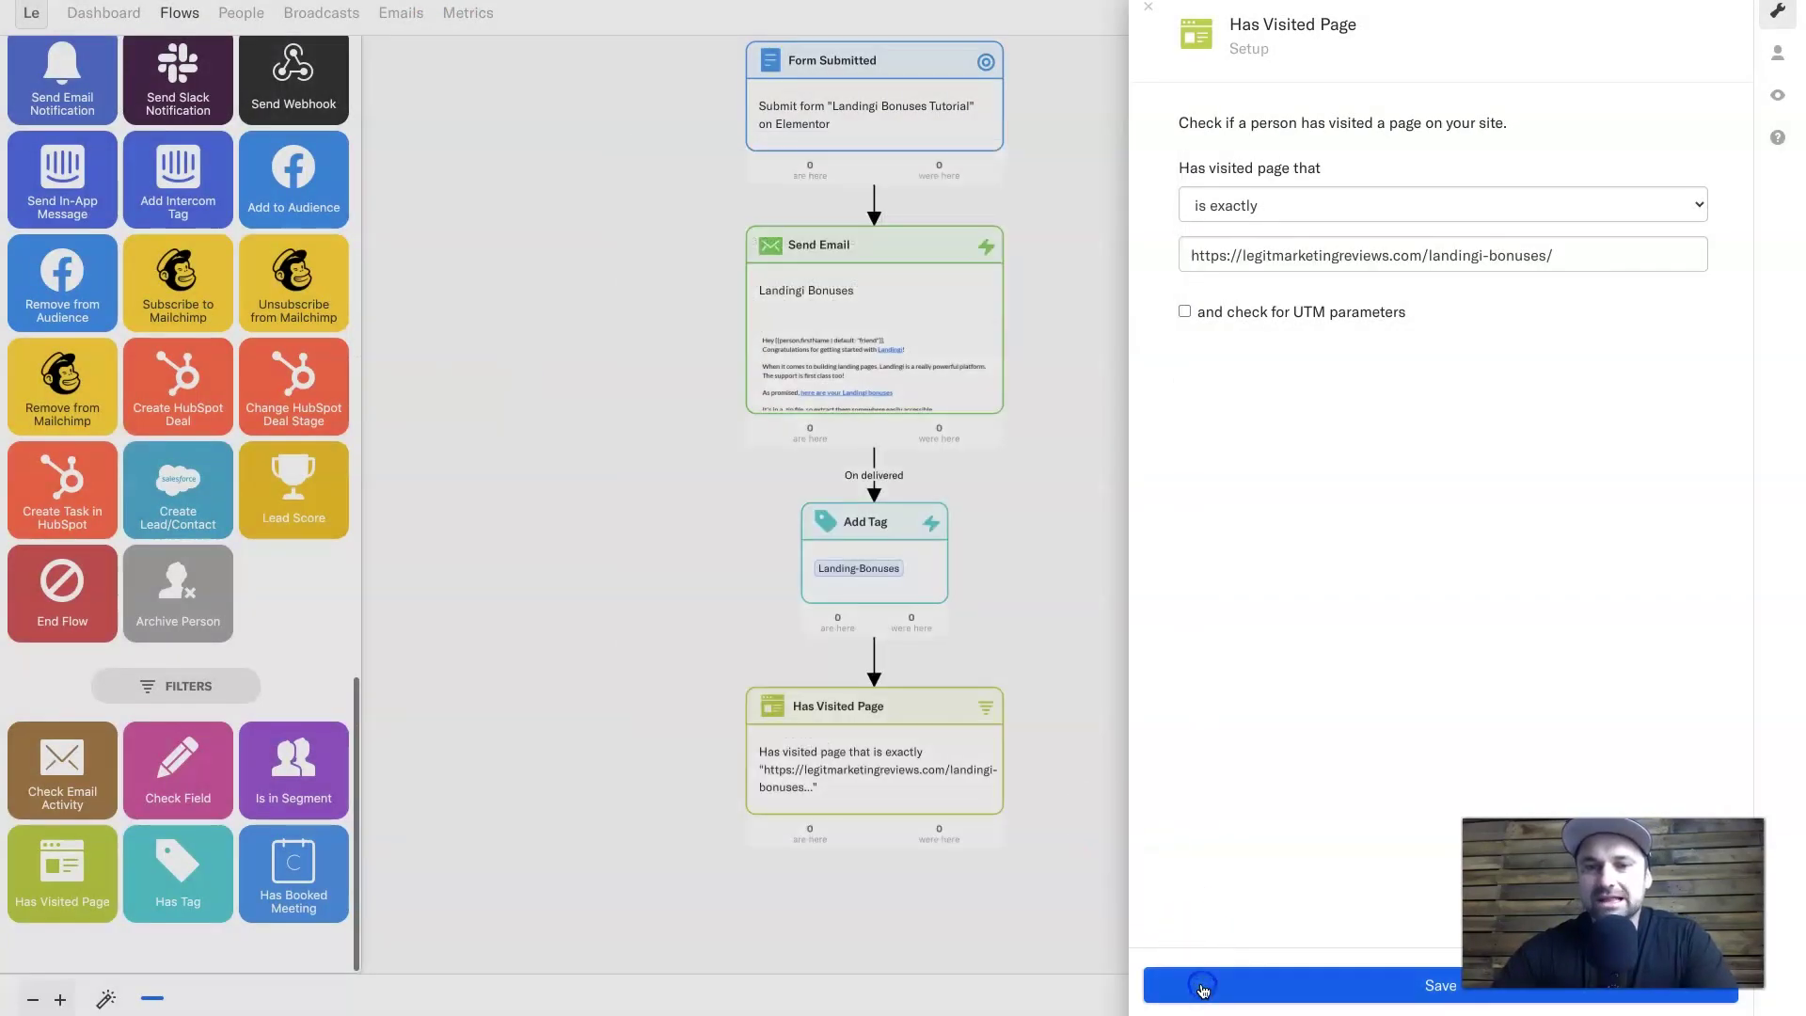
# Add a new Add Tag step on the Has Visited Page filter's has-visited path.
pyautogui.click(1197, 982)
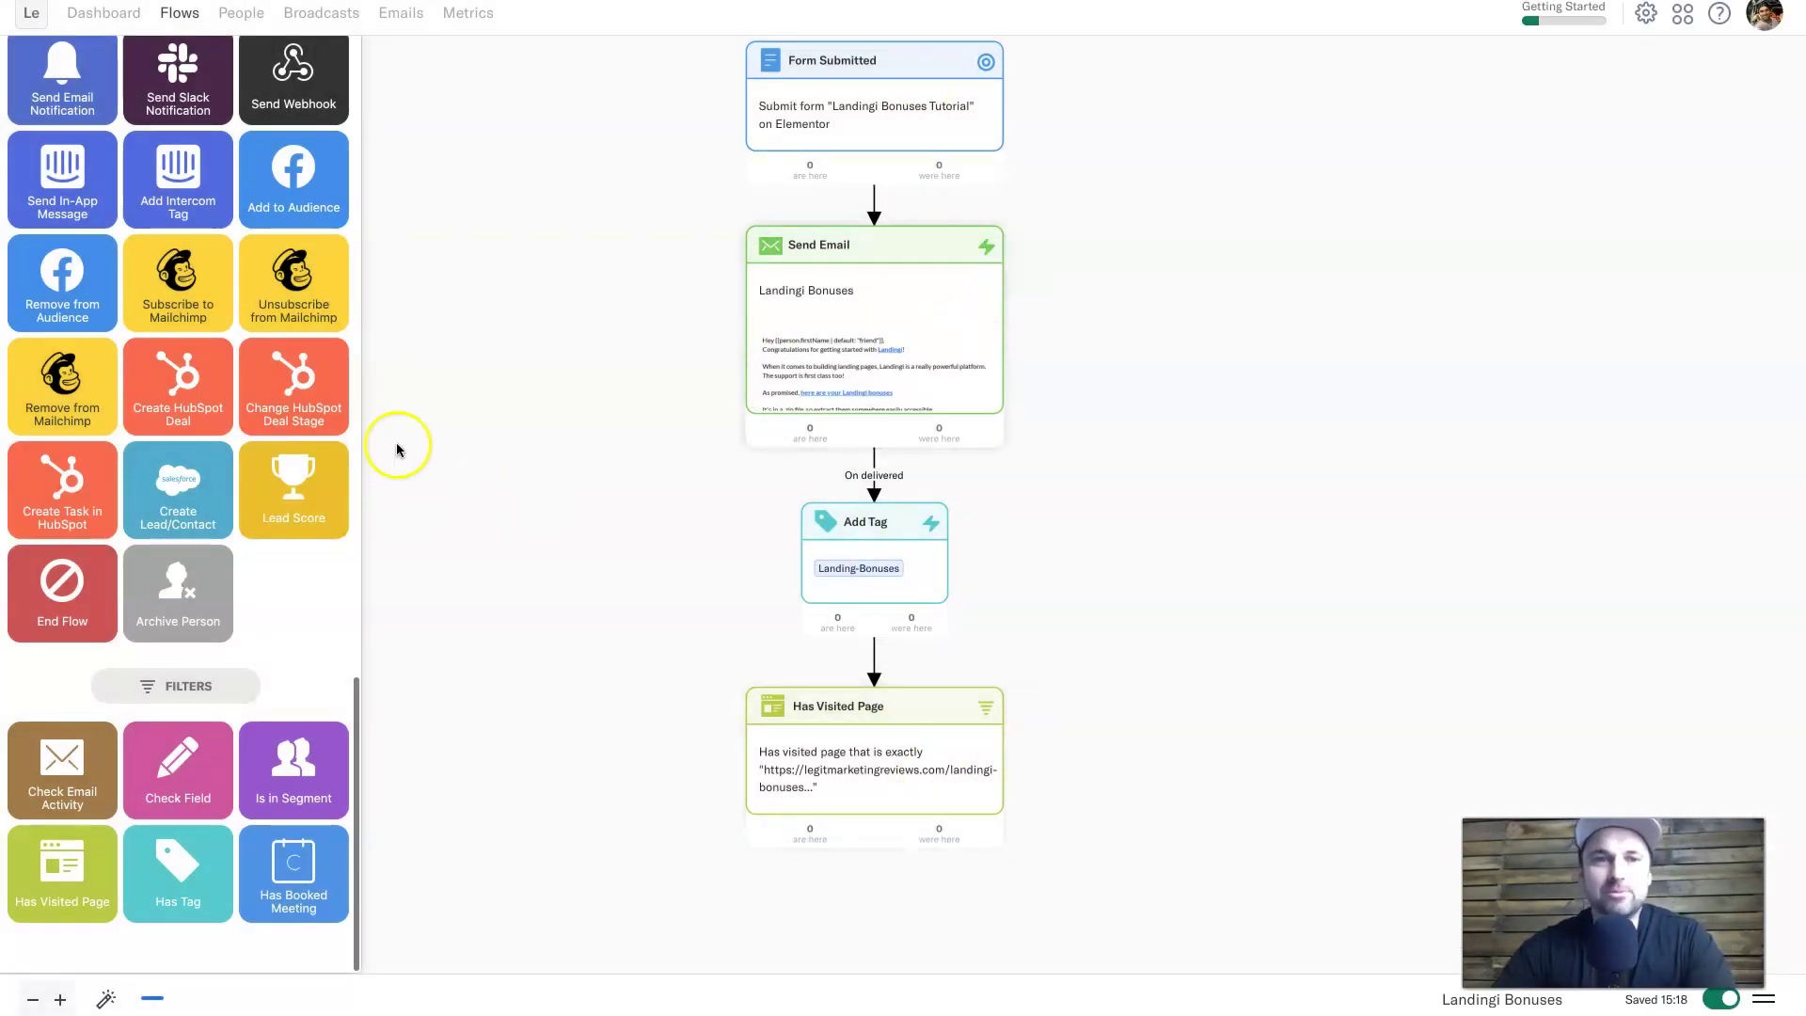
pyautogui.scroll(5, 172, 691)
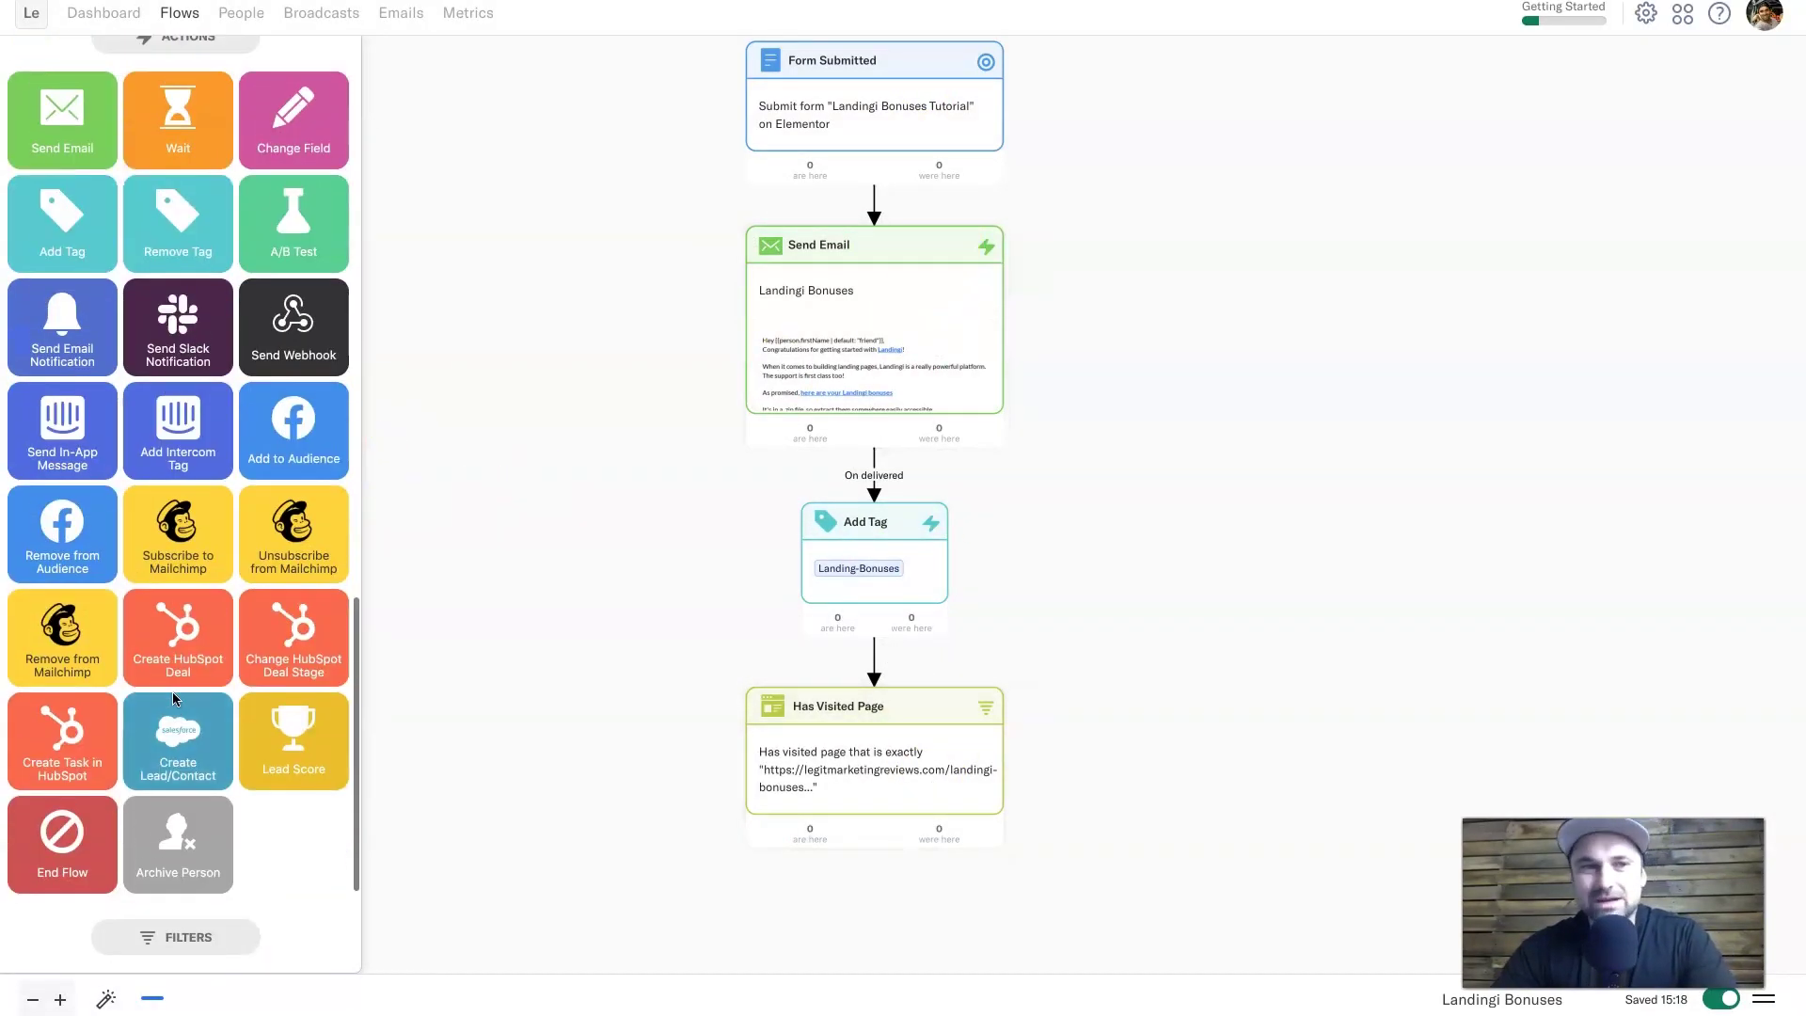
pyautogui.moveTo(77, 422); pyautogui.dragTo(1214, 782)
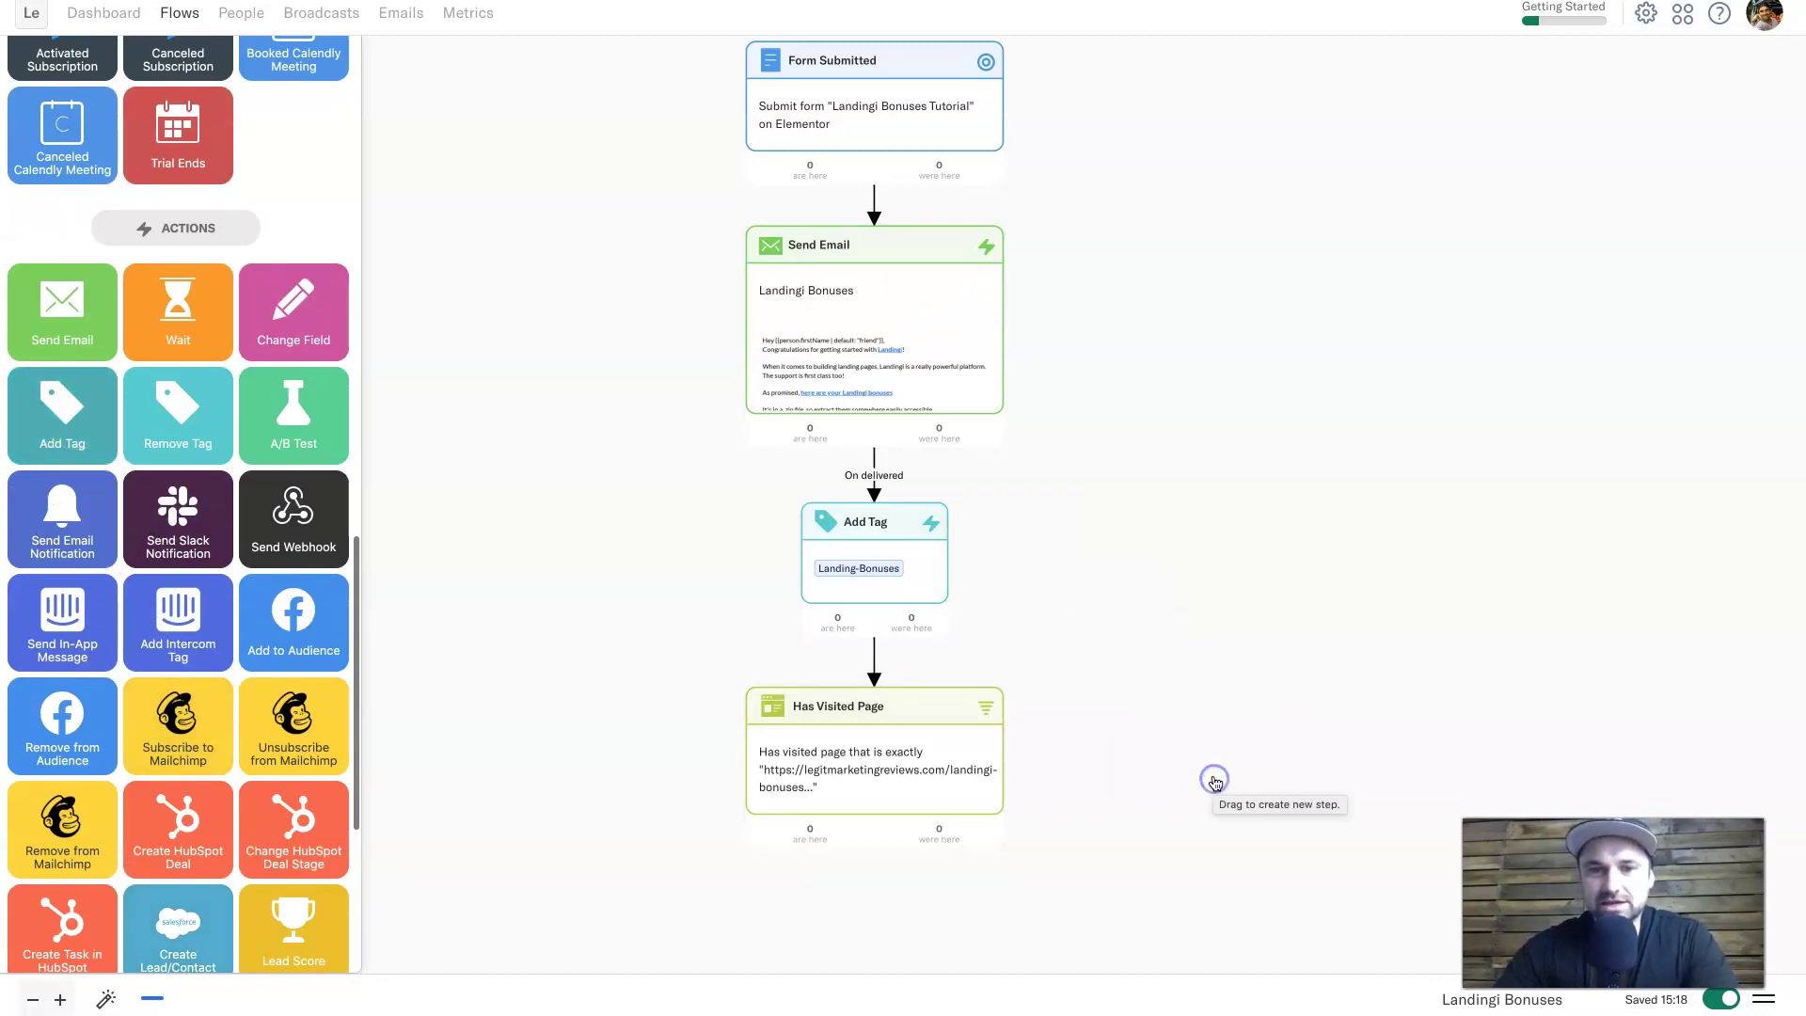
pyautogui.moveTo(874, 846); pyautogui.dragTo(1174, 822)
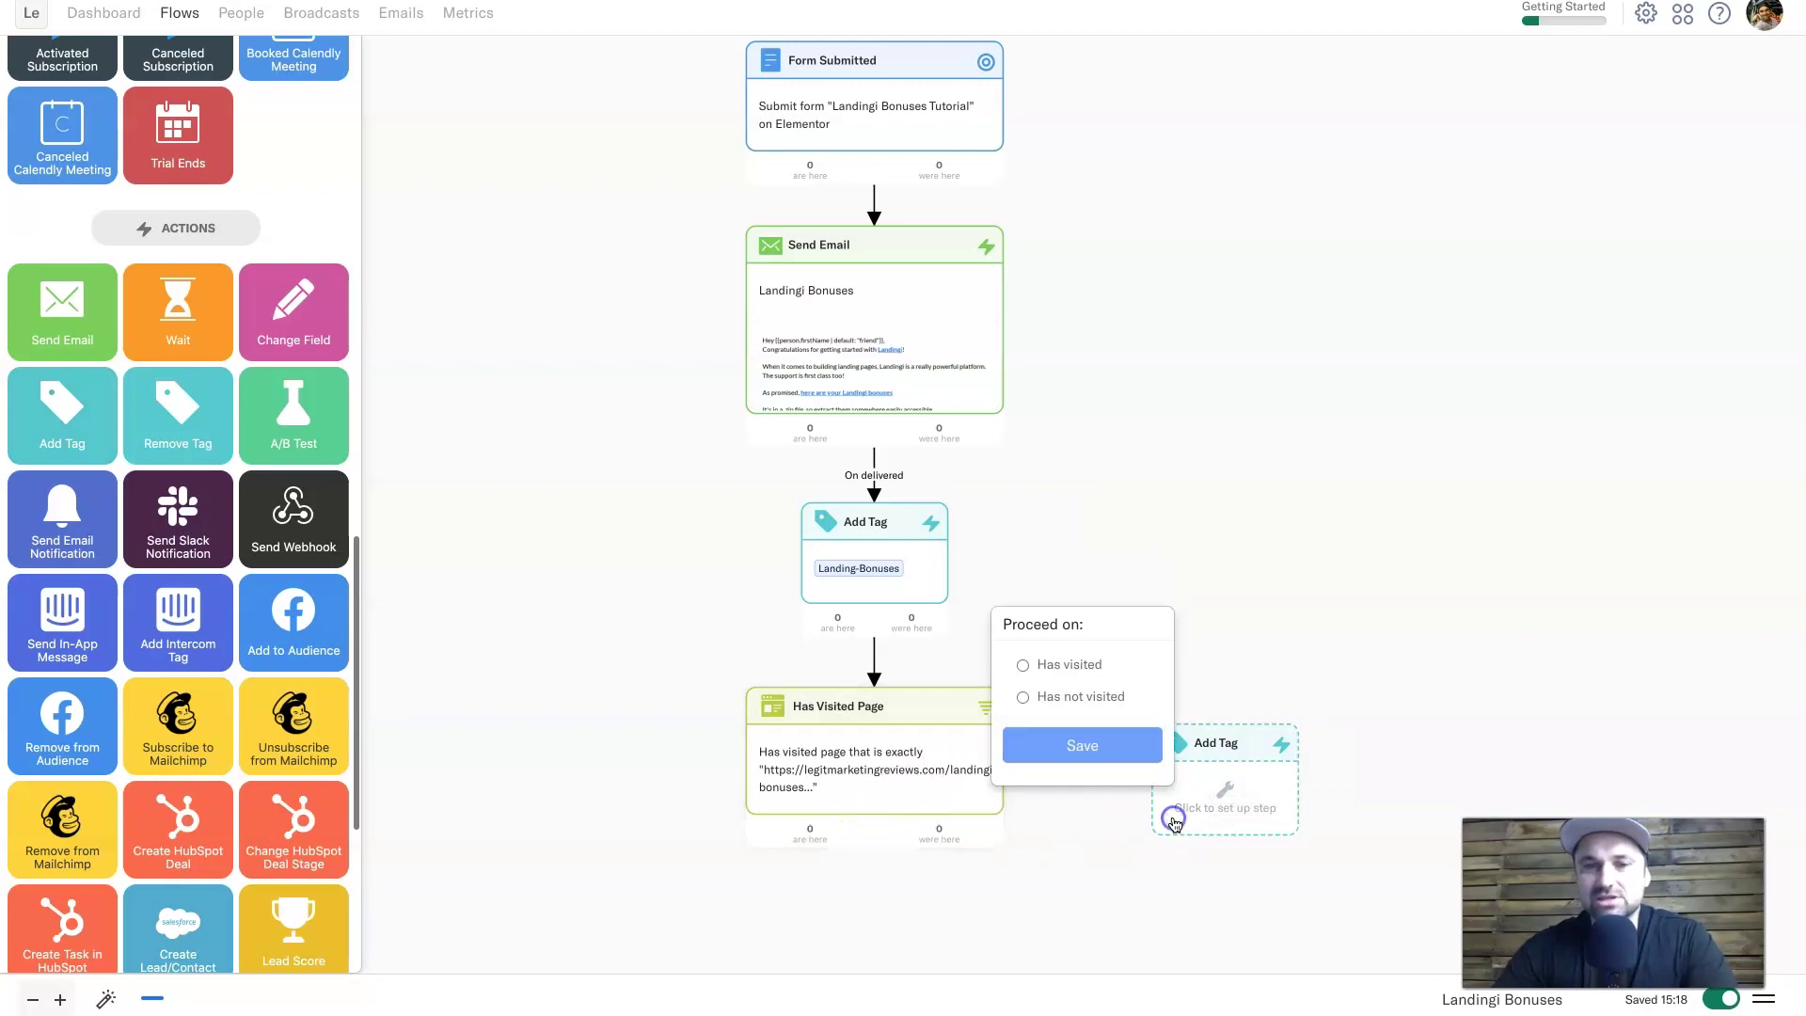
pyautogui.click(1085, 663)
pyautogui.click(1101, 766)
pyautogui.click(1191, 790)
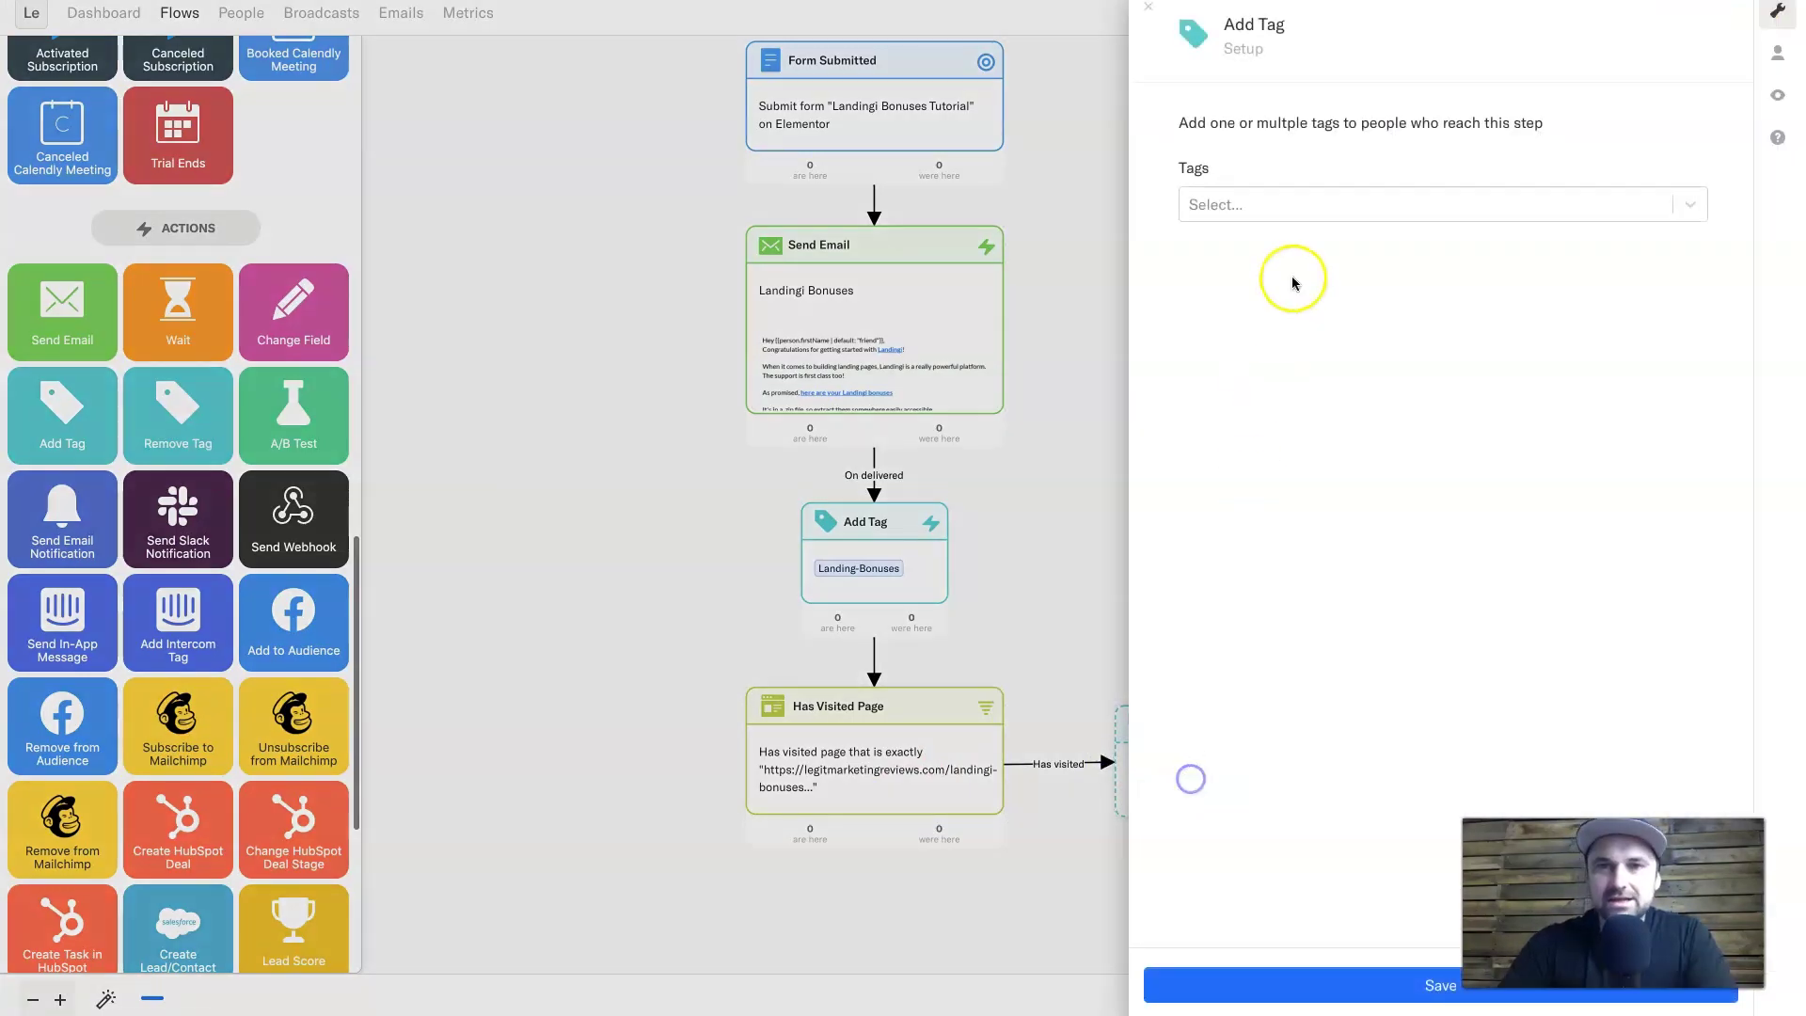
# Set the new step's tag to Warm-Leads, dropping a trial Website-Visitors tag, and save.
pyautogui.click(1307, 199)
pyautogui.click(1225, 331)
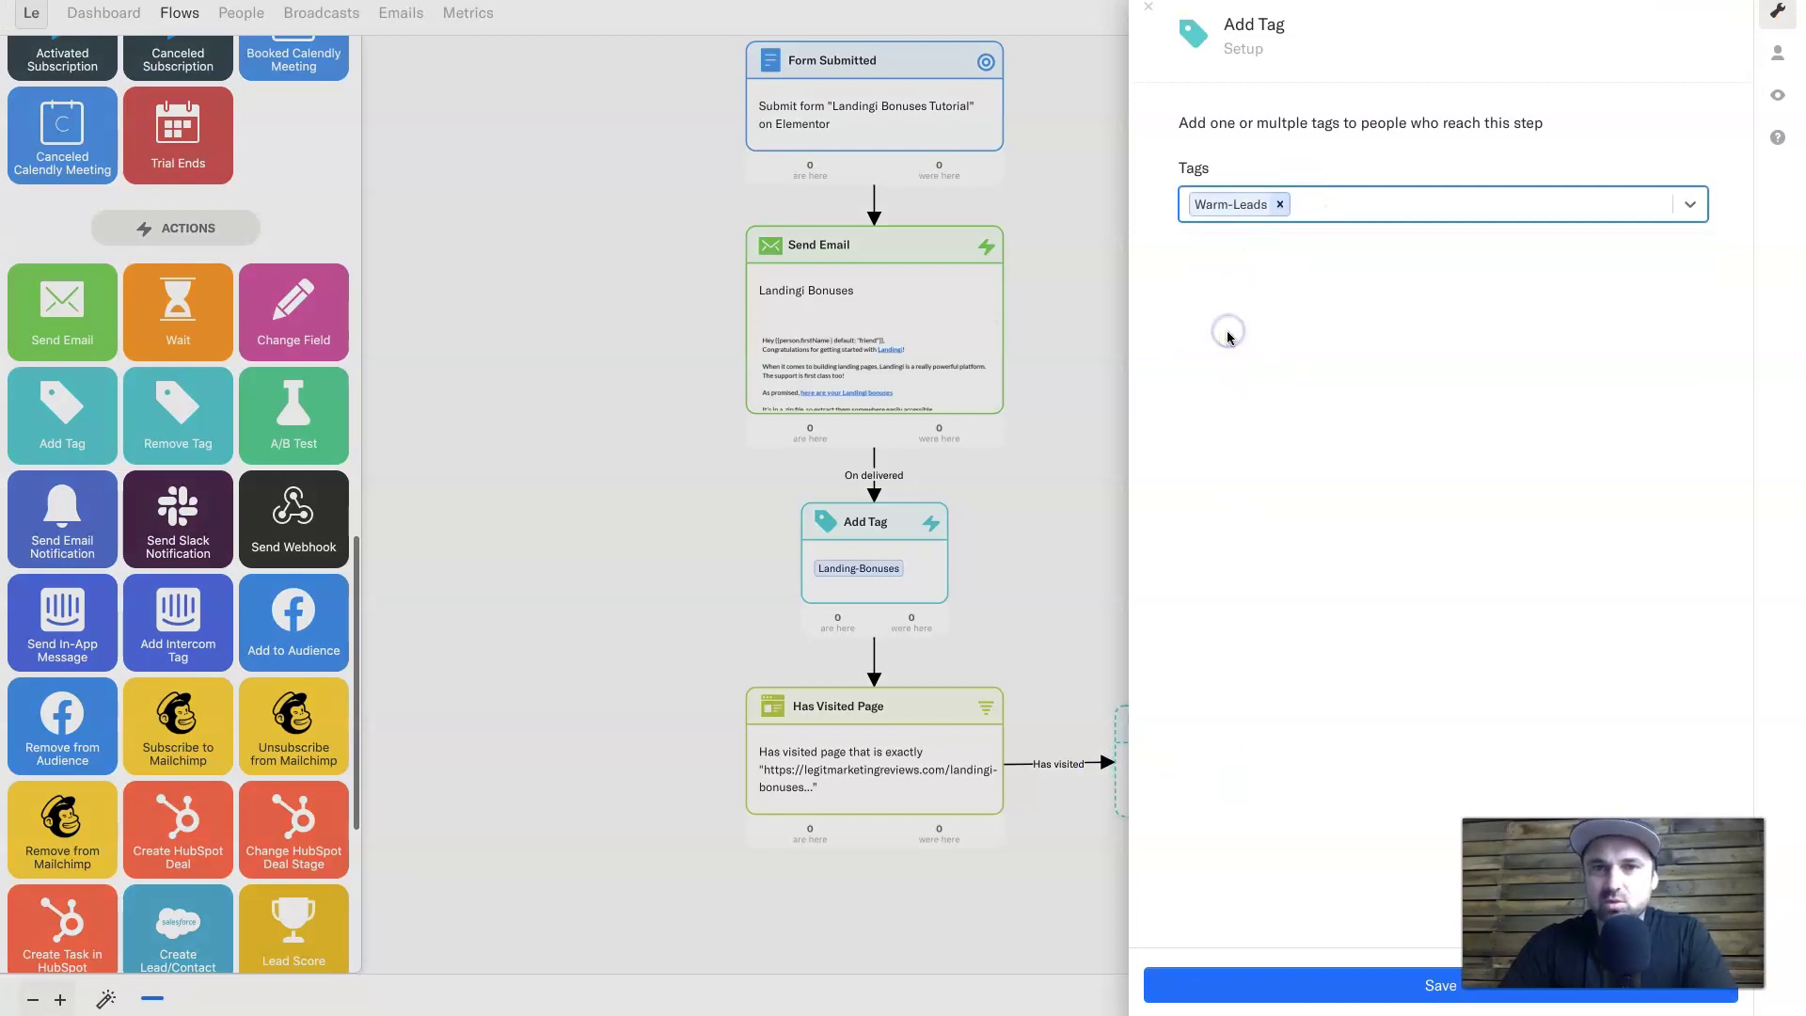
pyautogui.click(1279, 204)
pyautogui.click(1289, 207)
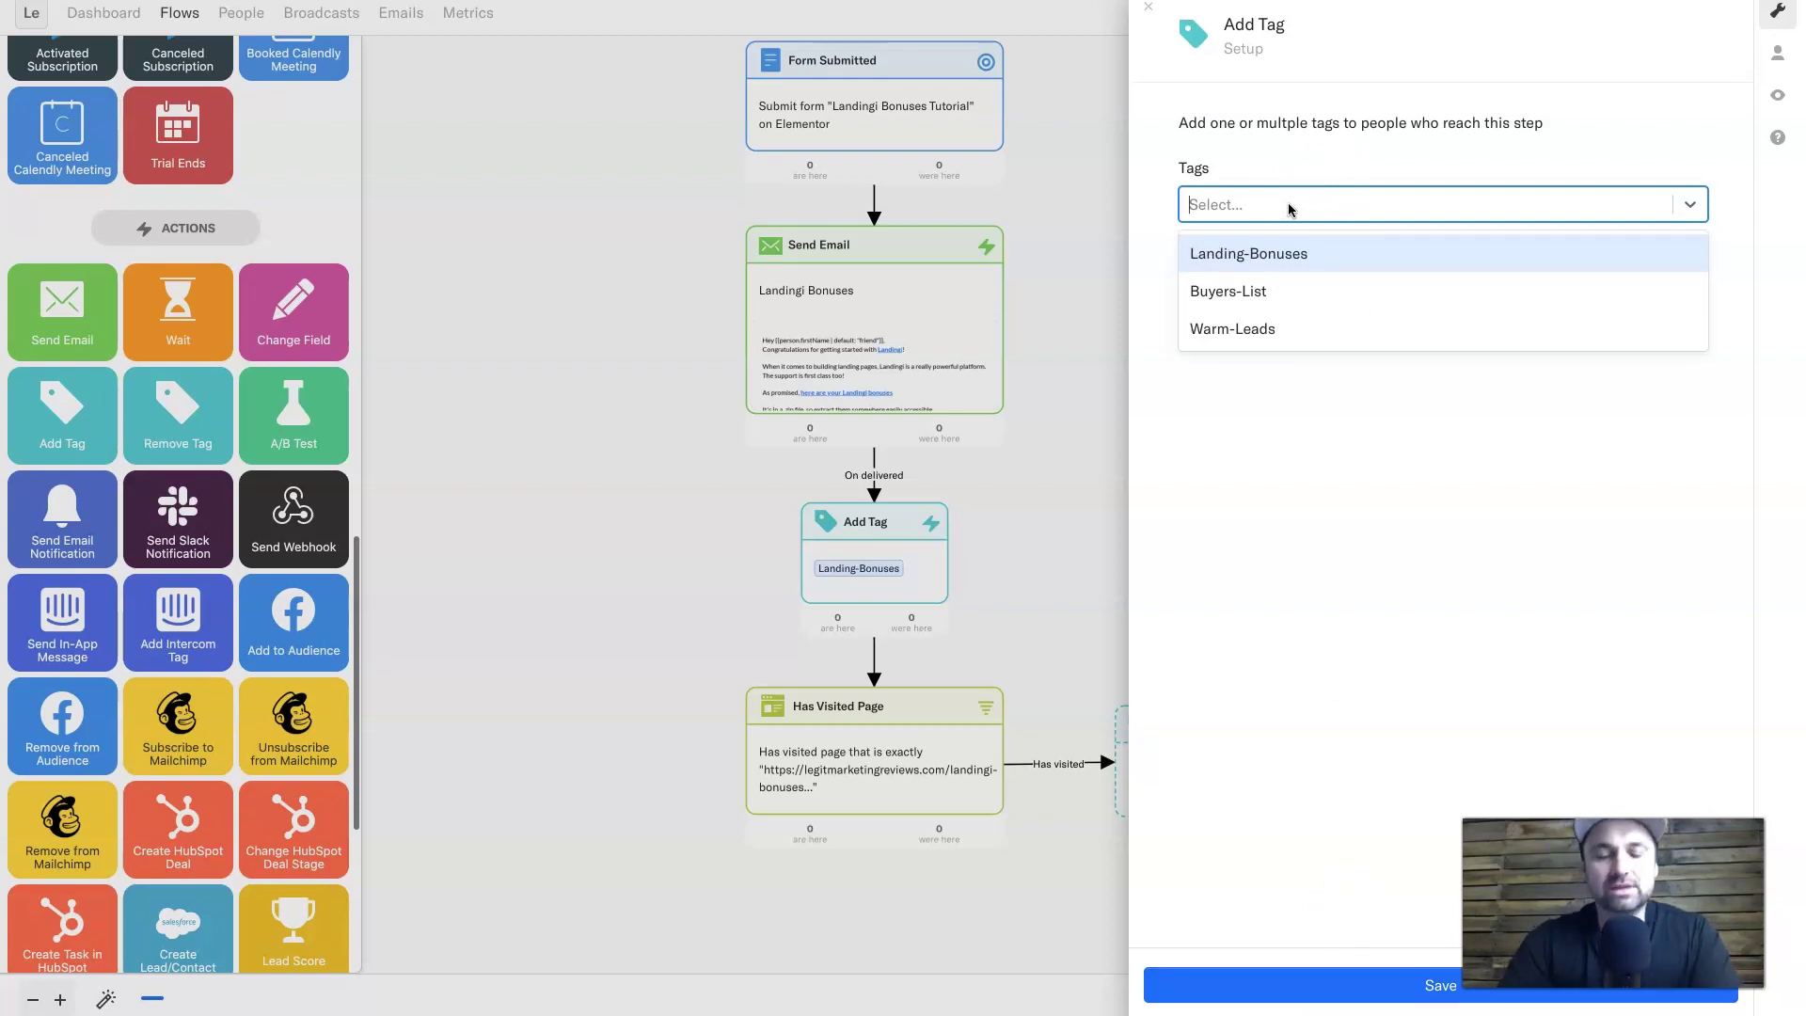
pyautogui.write('Website')
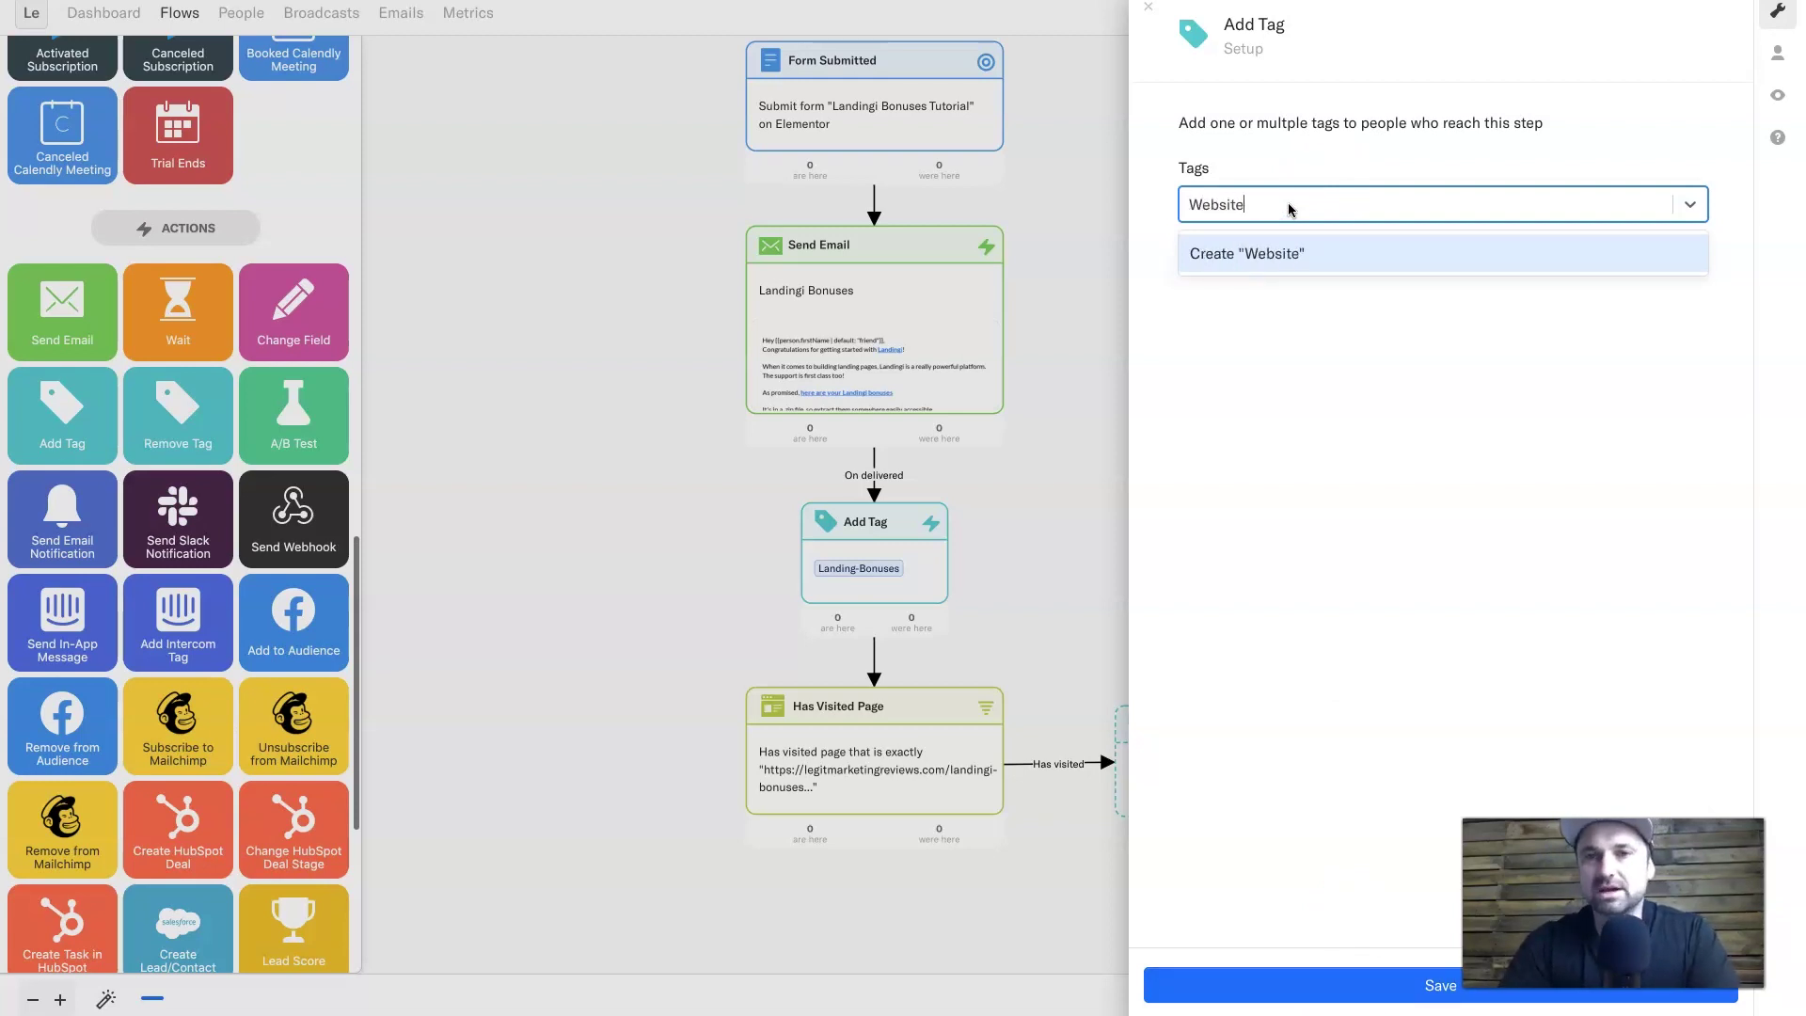
pyautogui.write(' Visitors')
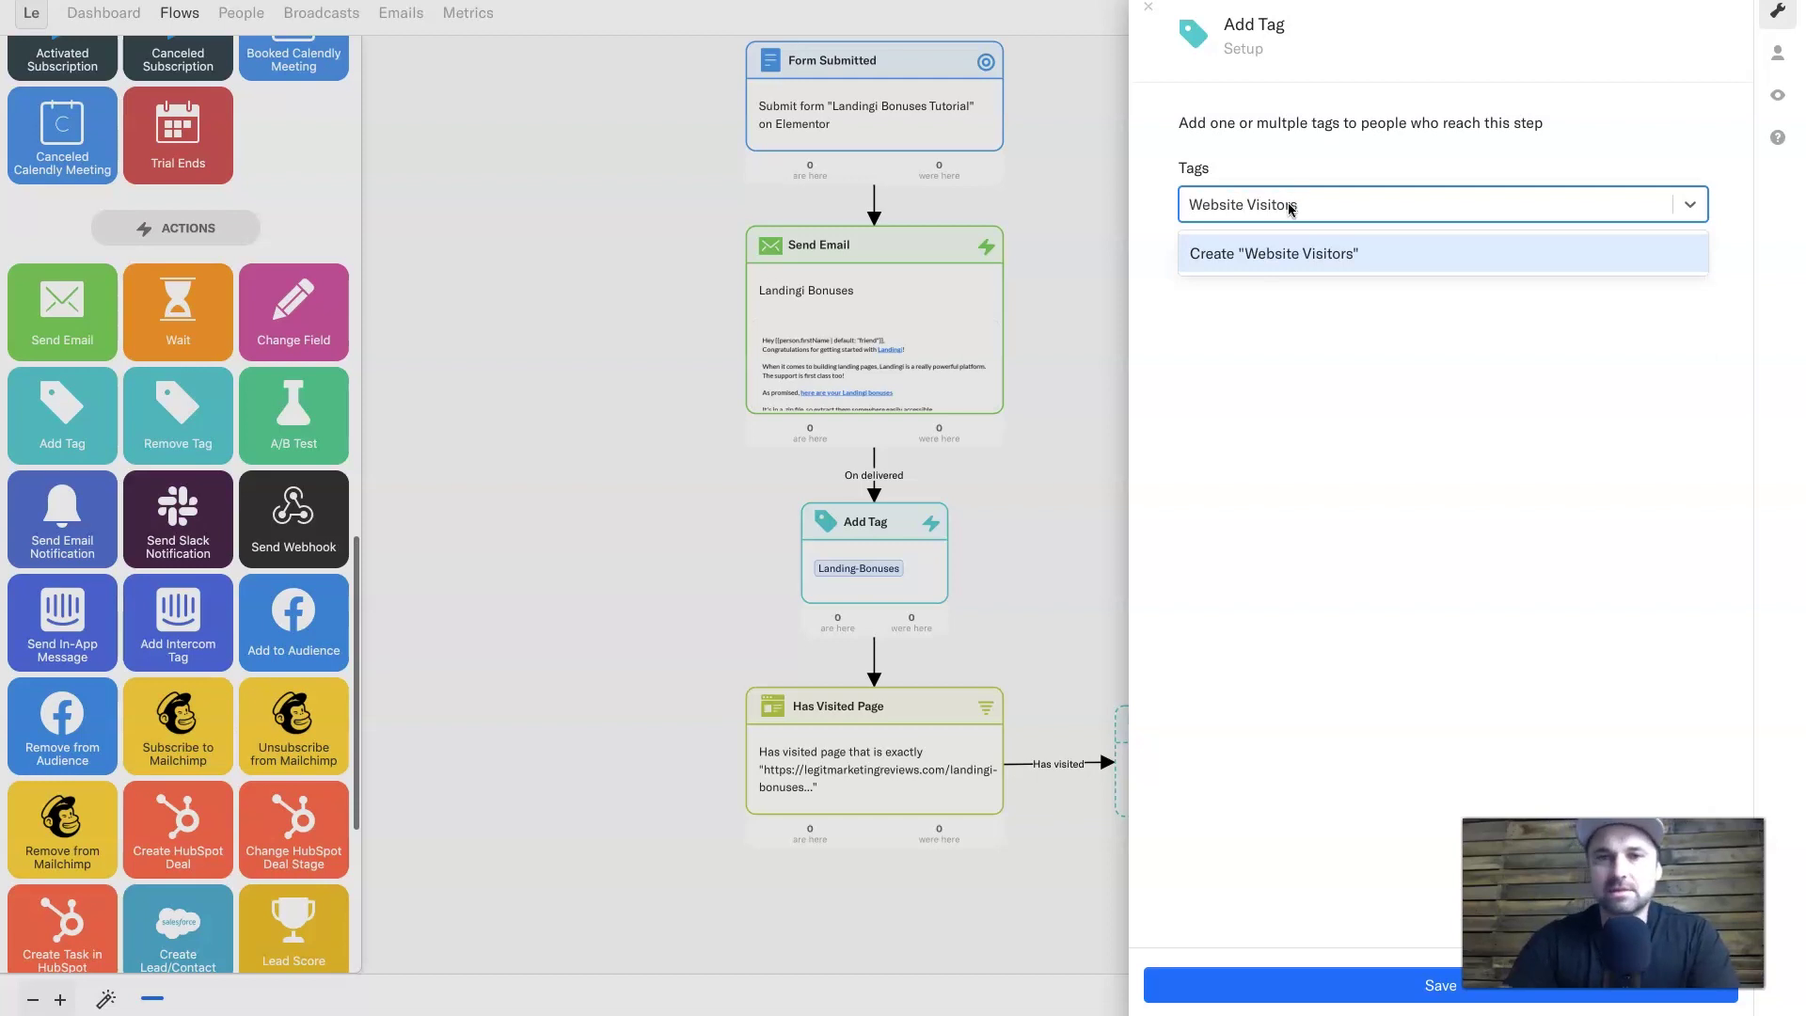
pyautogui.click(1237, 255)
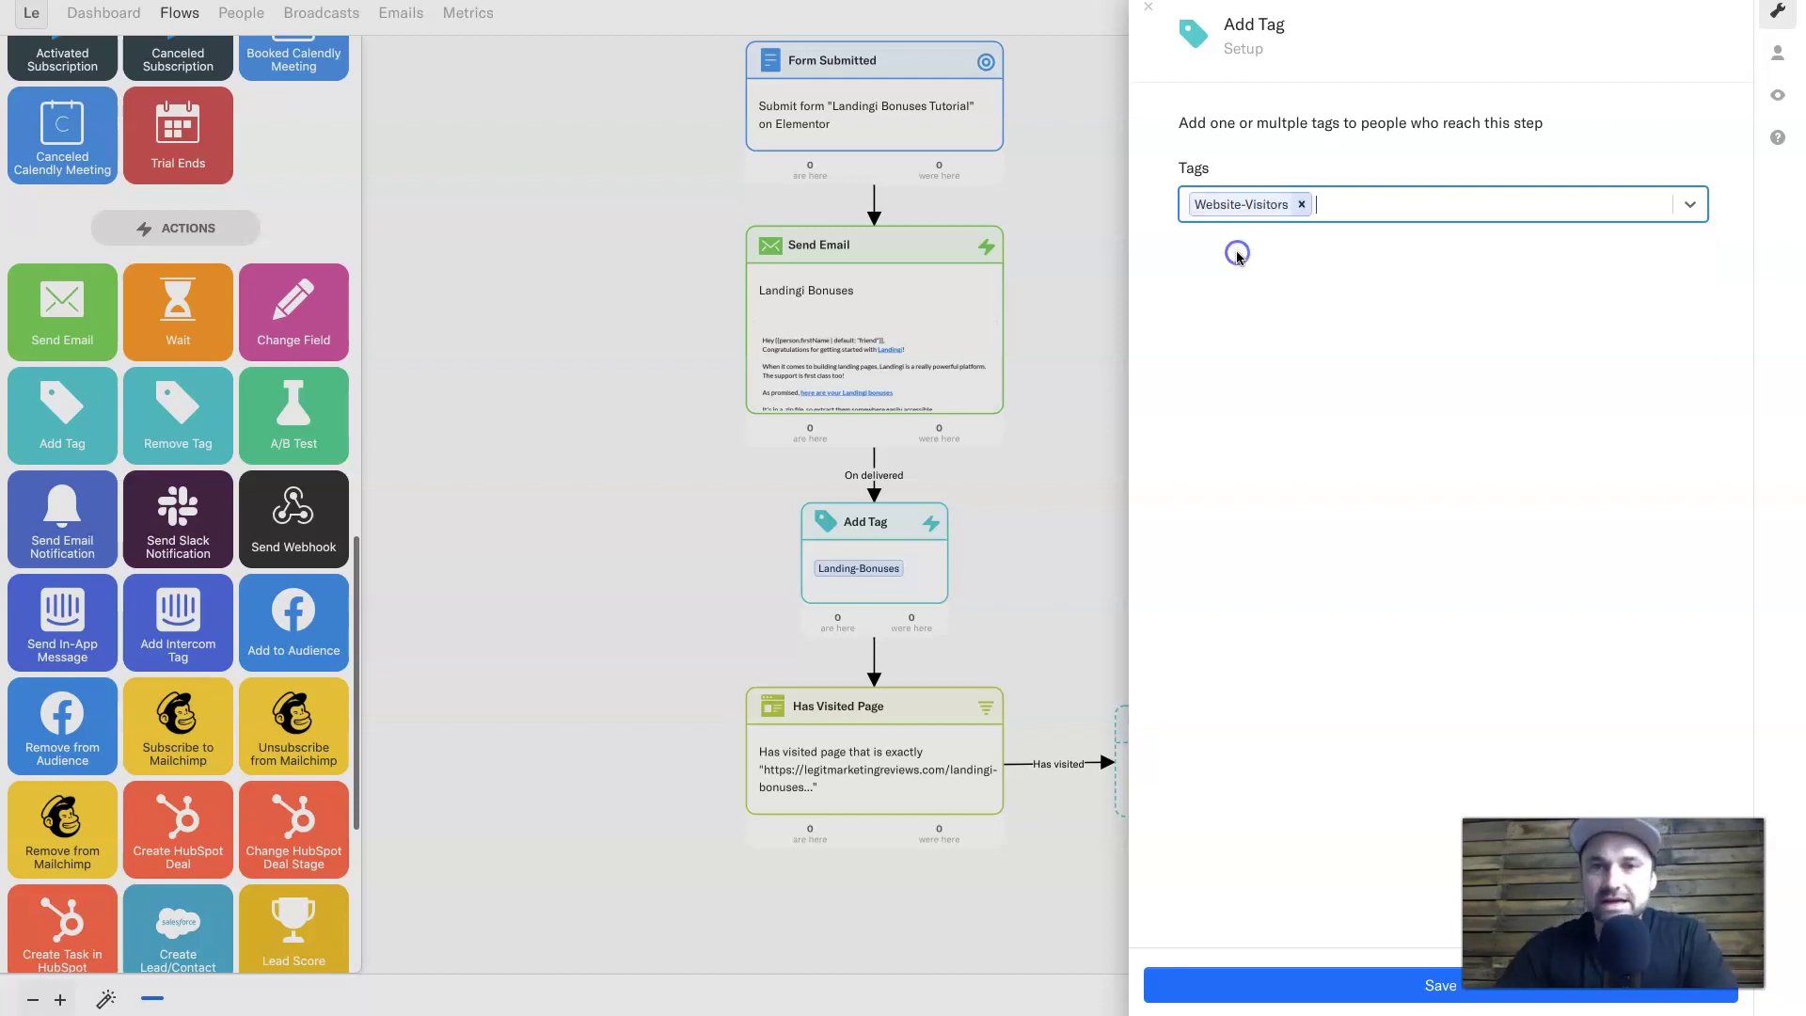
pyautogui.click(1302, 204)
pyautogui.click(1266, 205)
pyautogui.click(1265, 326)
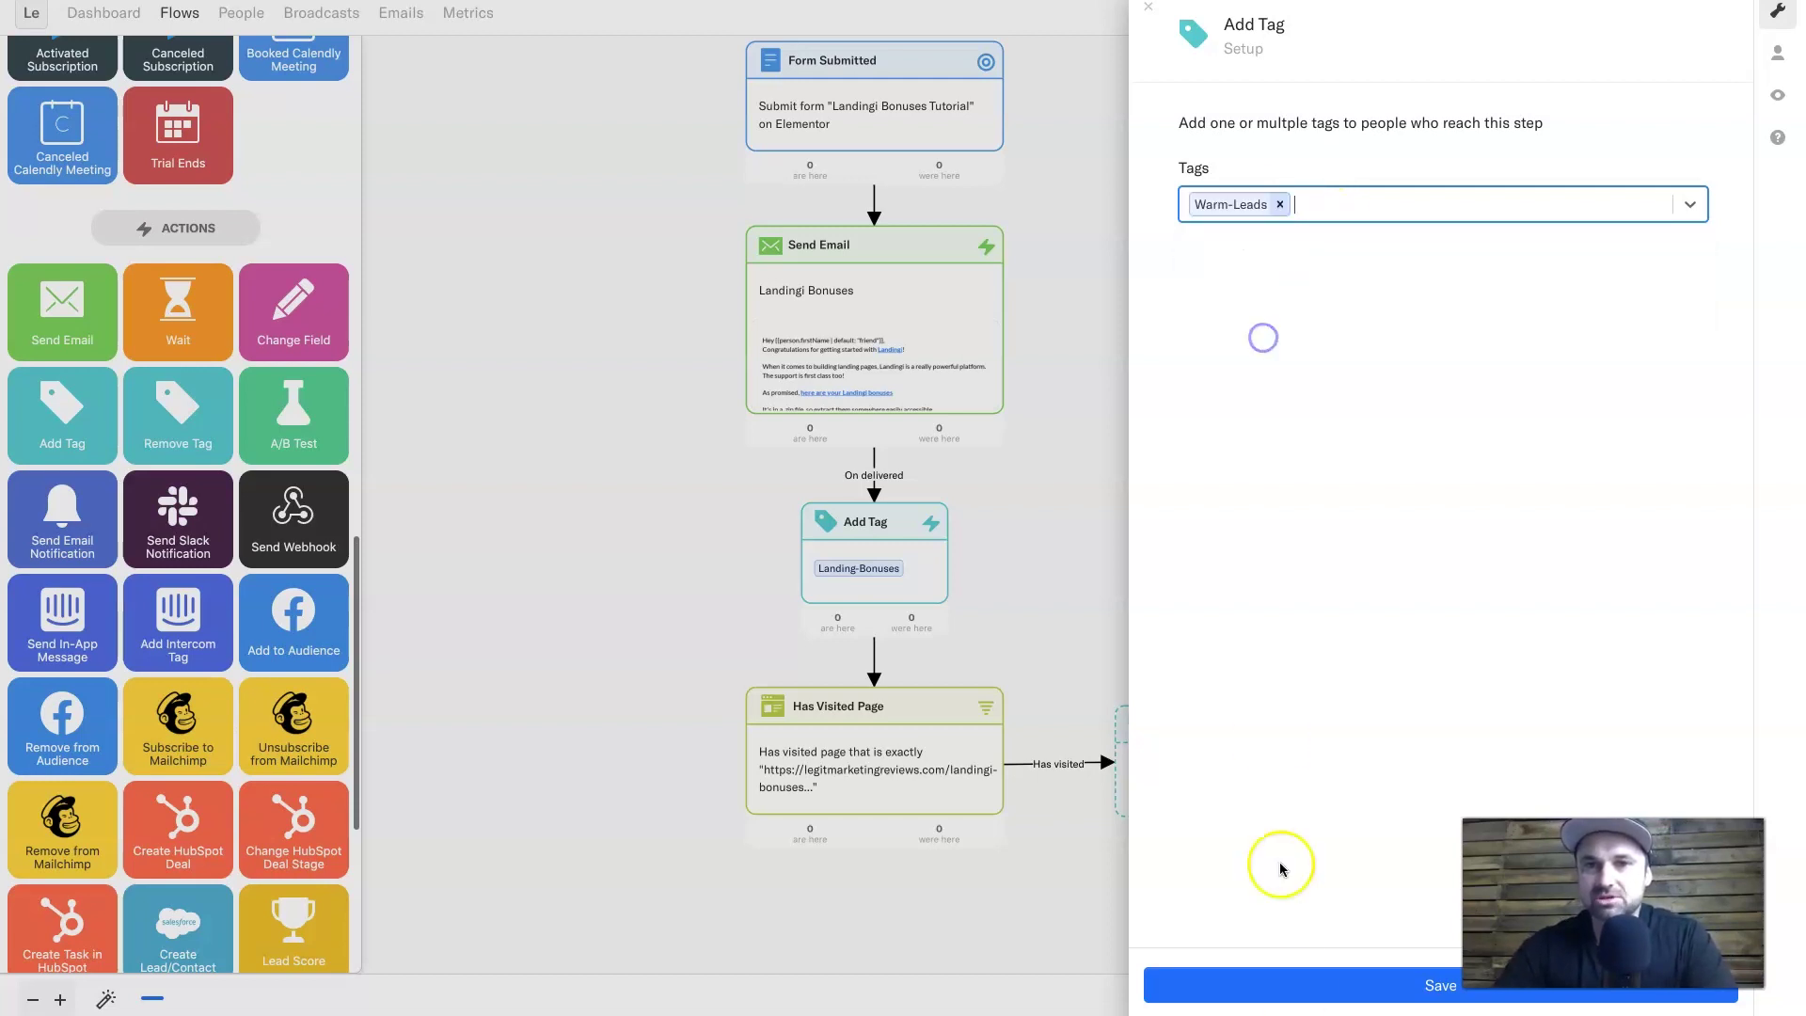
pyautogui.click(1301, 981)
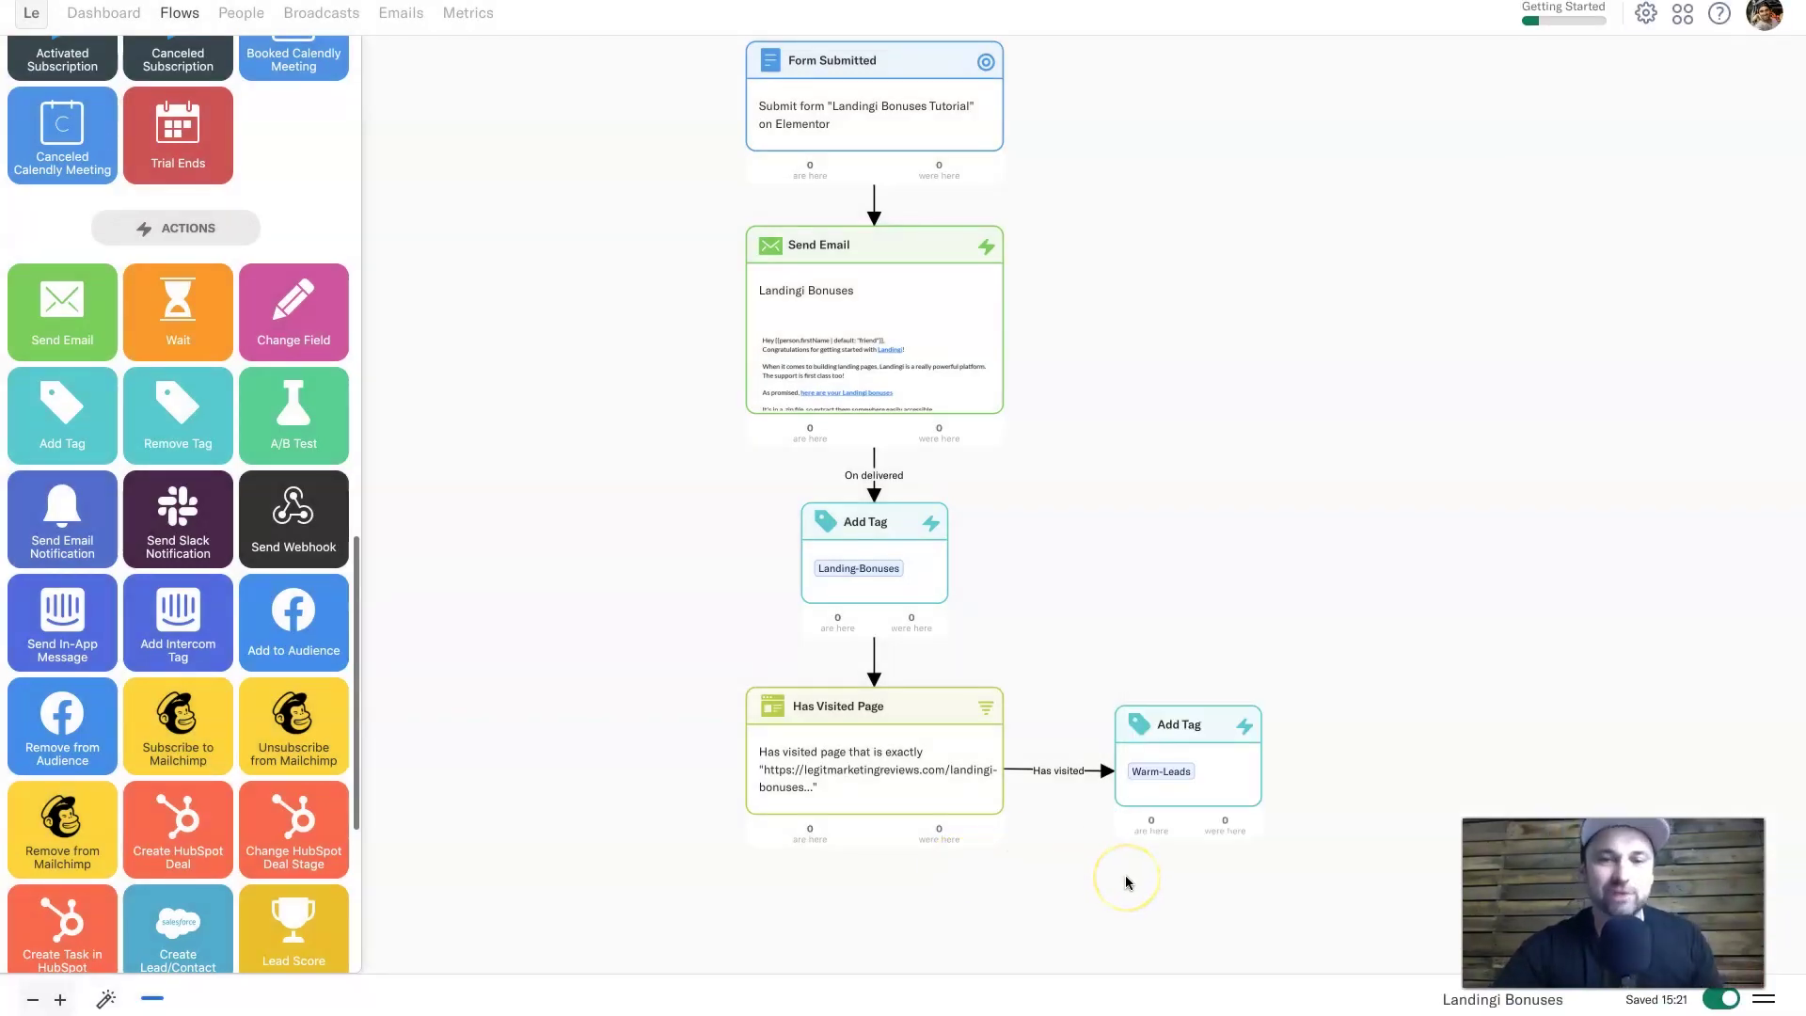
# Move the tagging branch right of Send Email, Warm-Leads under Has Visited Page, and add a Wait below.
pyautogui.scroll(-5, 1125, 875)
pyautogui.scroll(-5, 1125, 880)
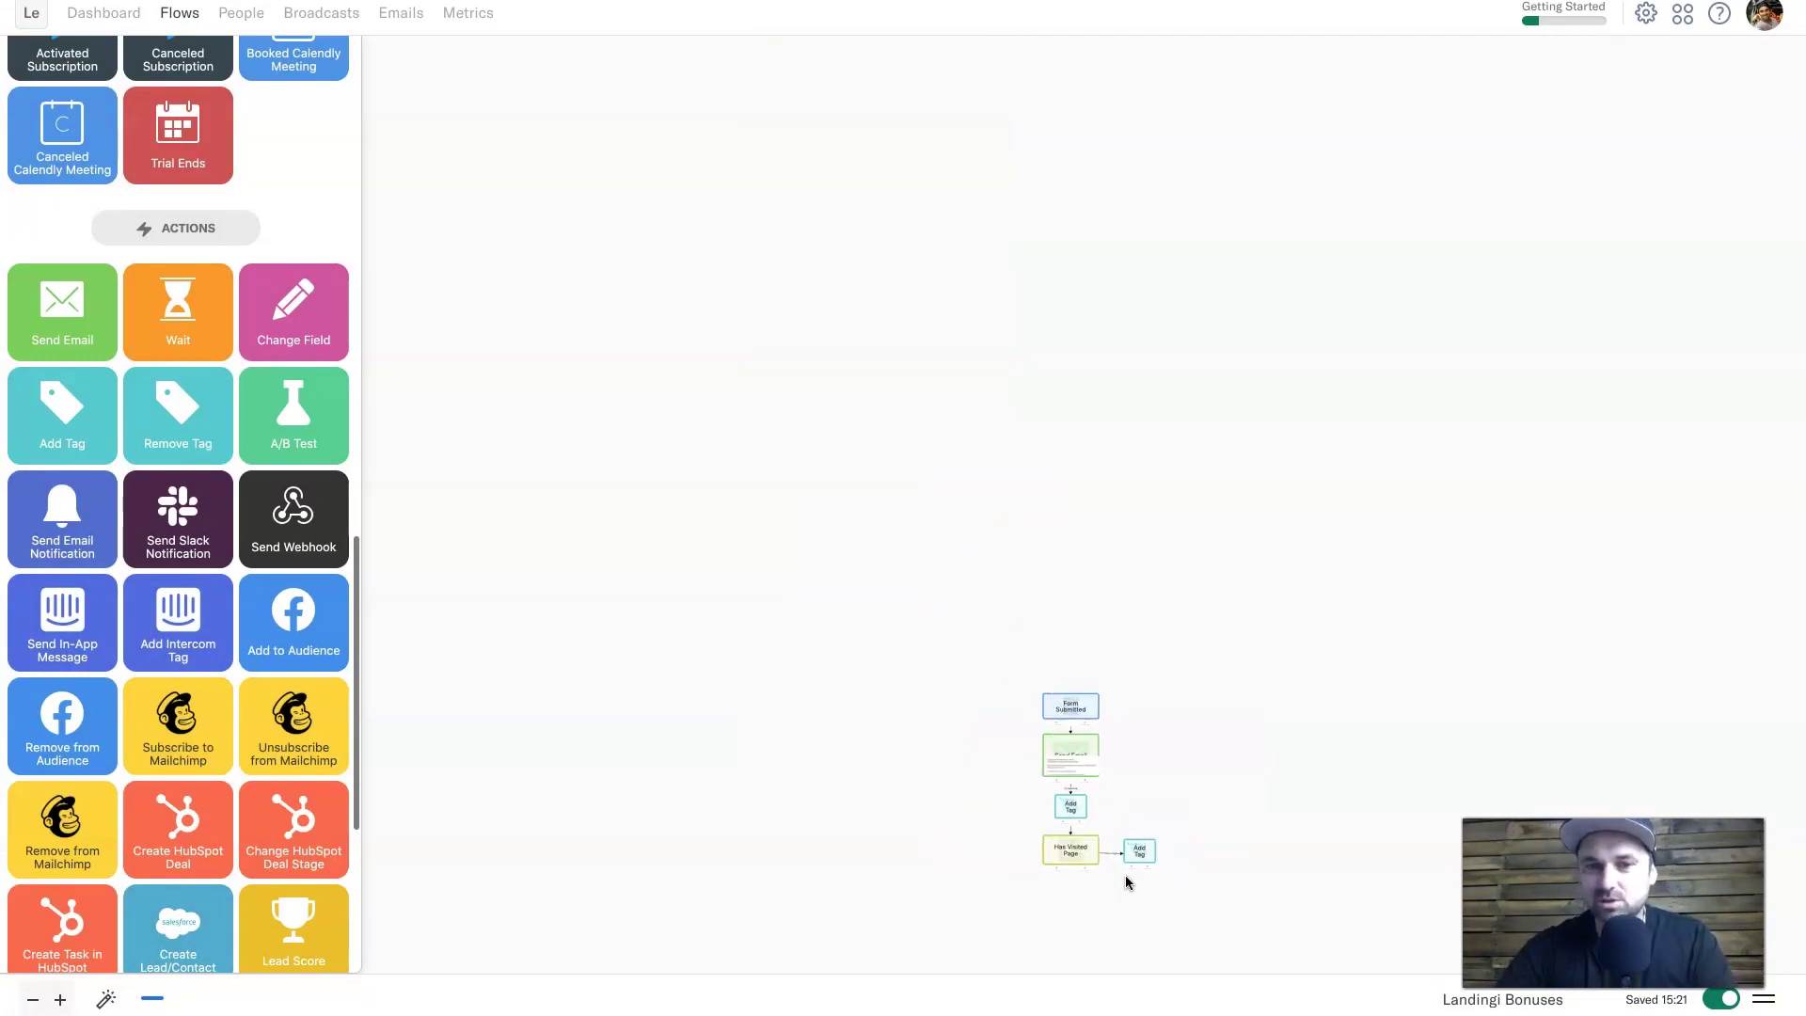
pyautogui.scroll(10, 1125, 879)
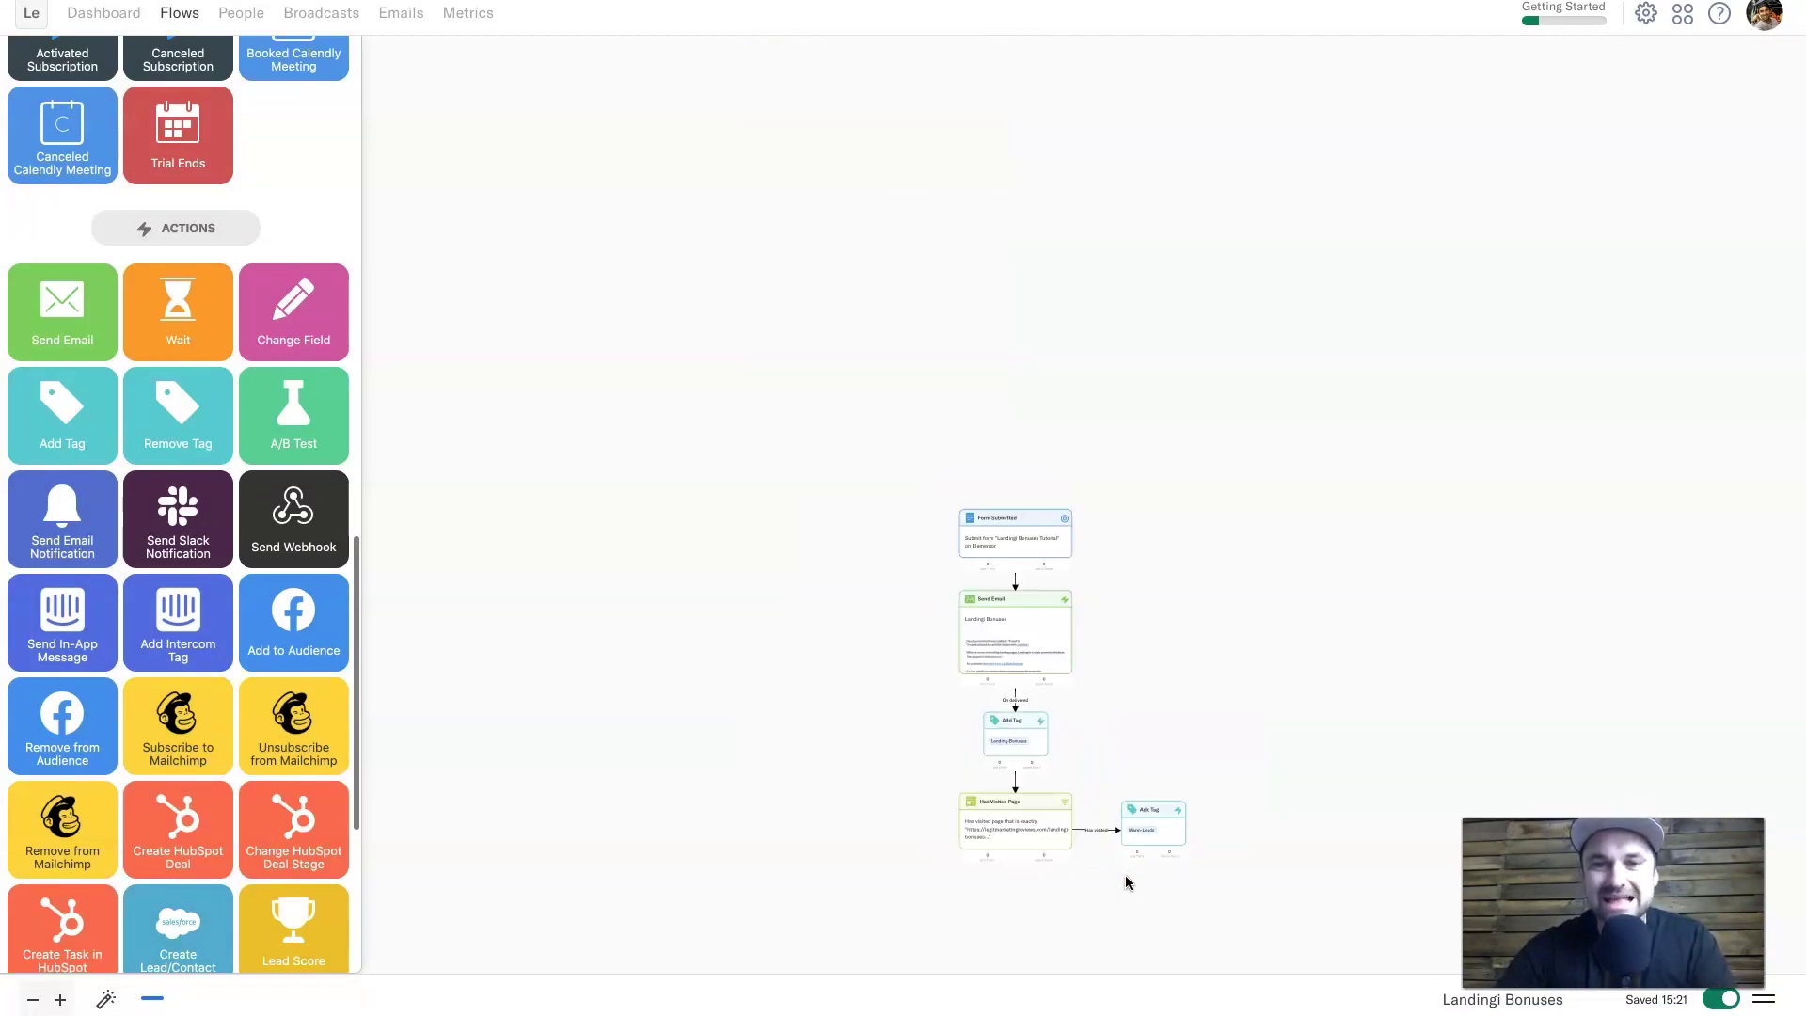
pyautogui.scroll(3, 1125, 875)
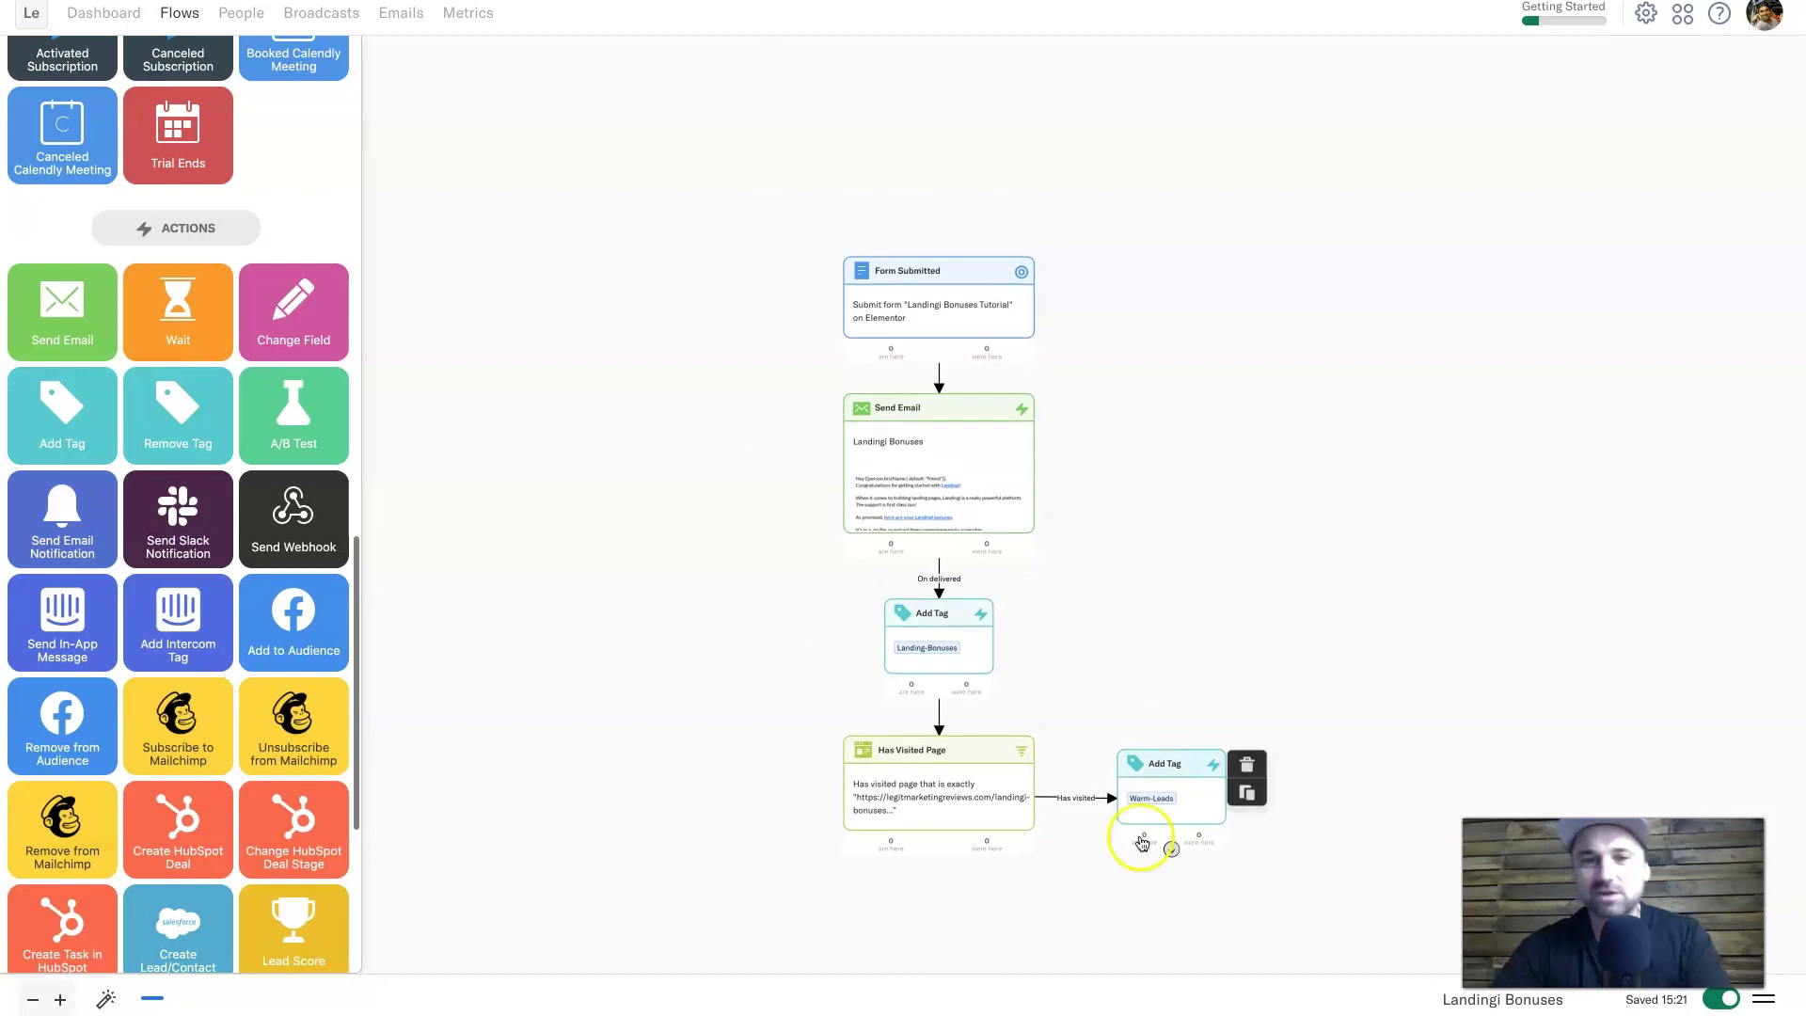
pyautogui.moveTo(936, 591)
pyautogui.moveTo(936, 659); pyautogui.dragTo(1253, 456)
pyautogui.moveTo(959, 786); pyautogui.dragTo(1499, 415)
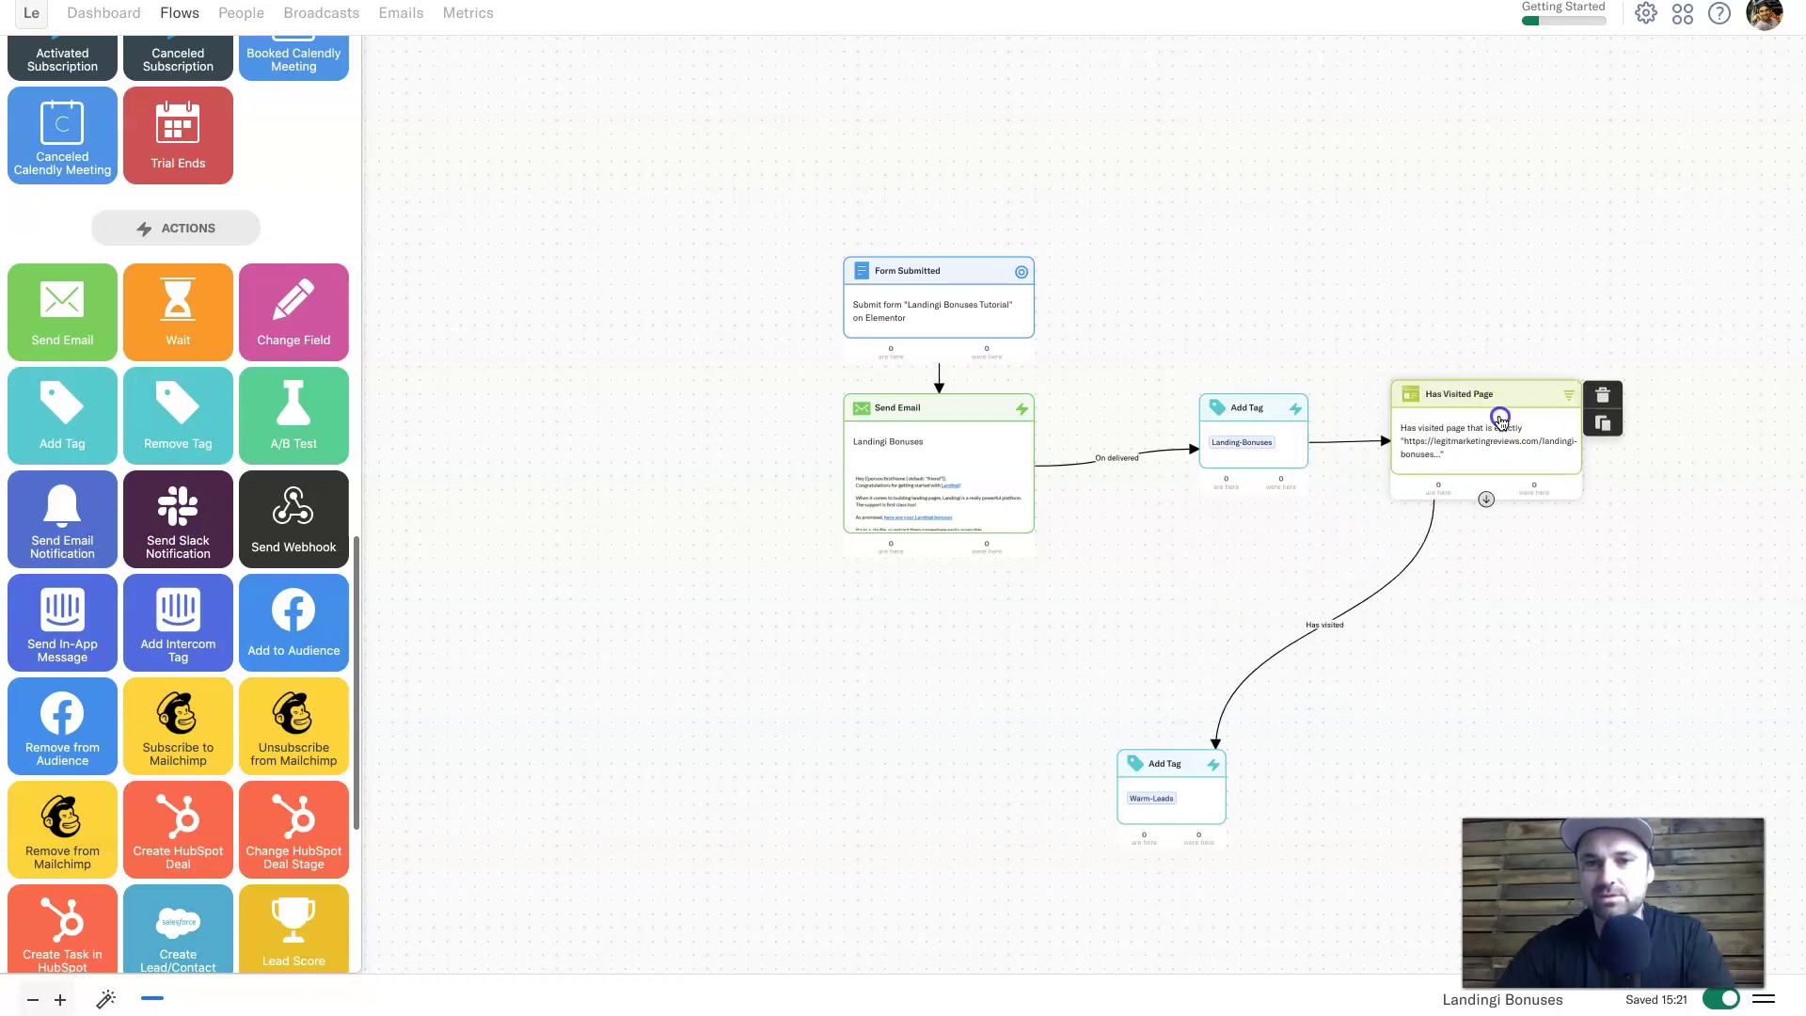
pyautogui.moveTo(1247, 432); pyautogui.dragTo(1226, 468)
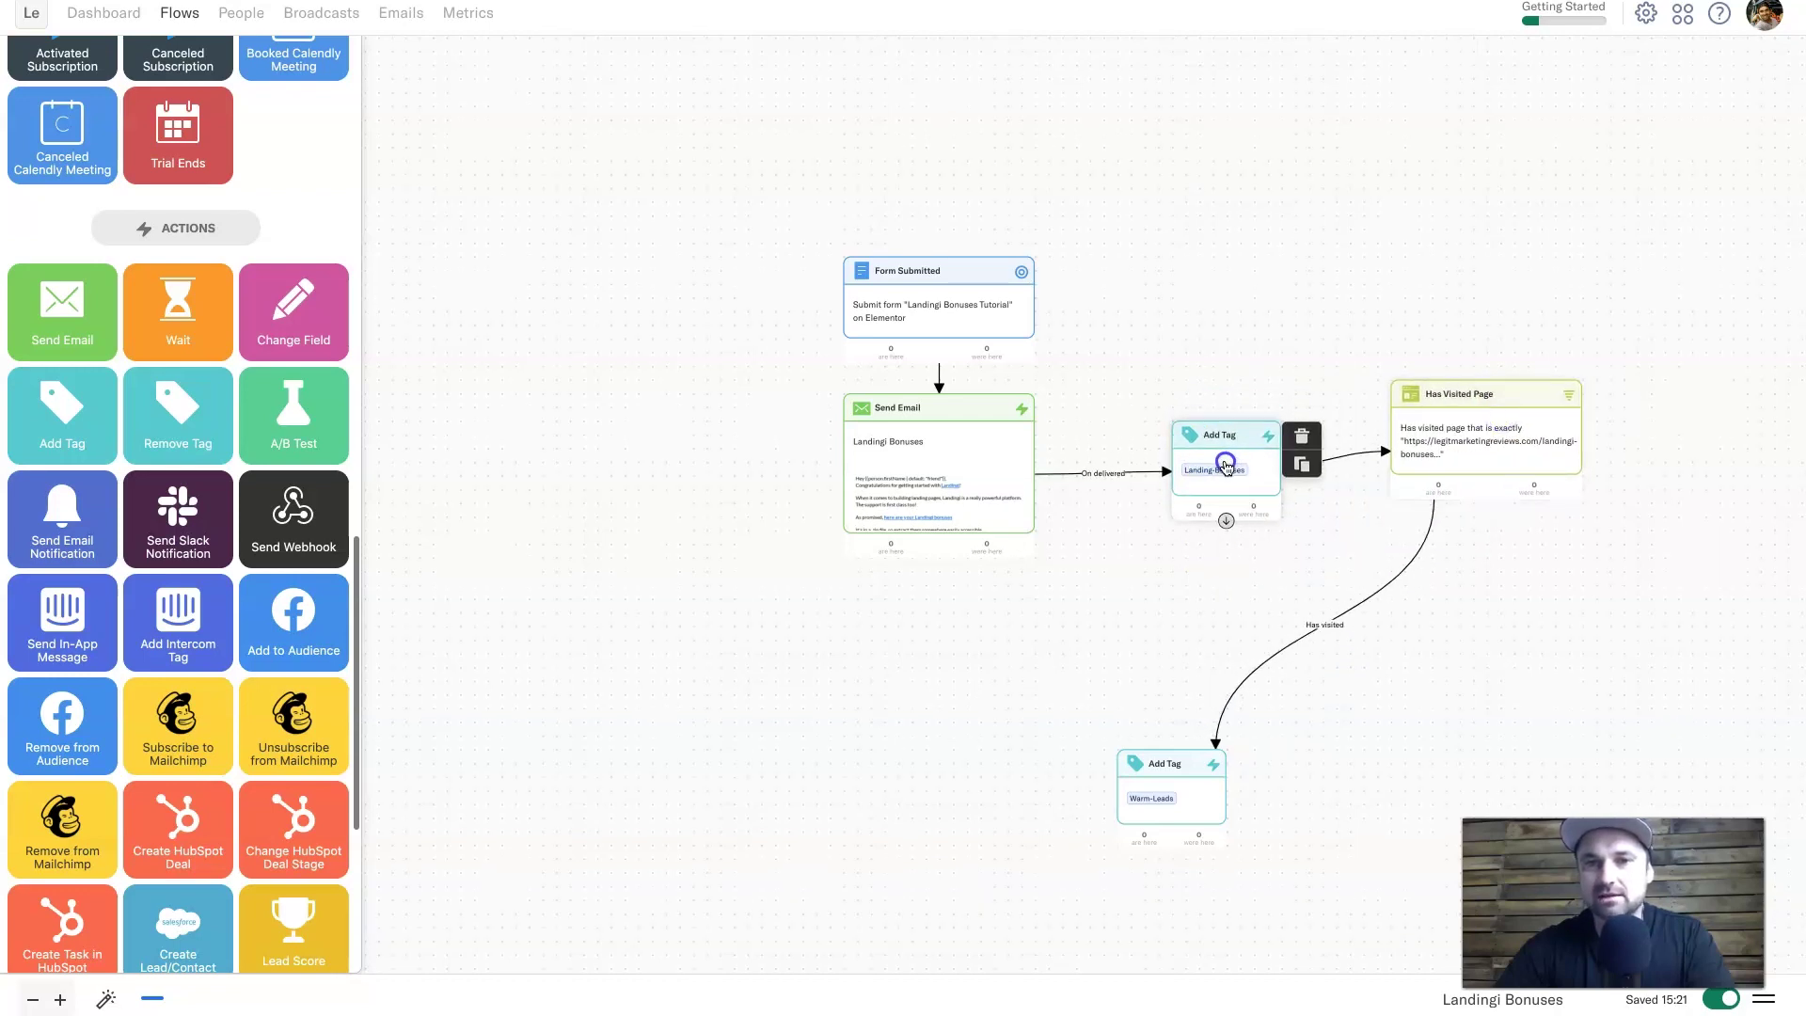
pyautogui.moveTo(1467, 455); pyautogui.dragTo(1455, 478)
pyautogui.moveTo(1181, 769); pyautogui.dragTo(1476, 613)
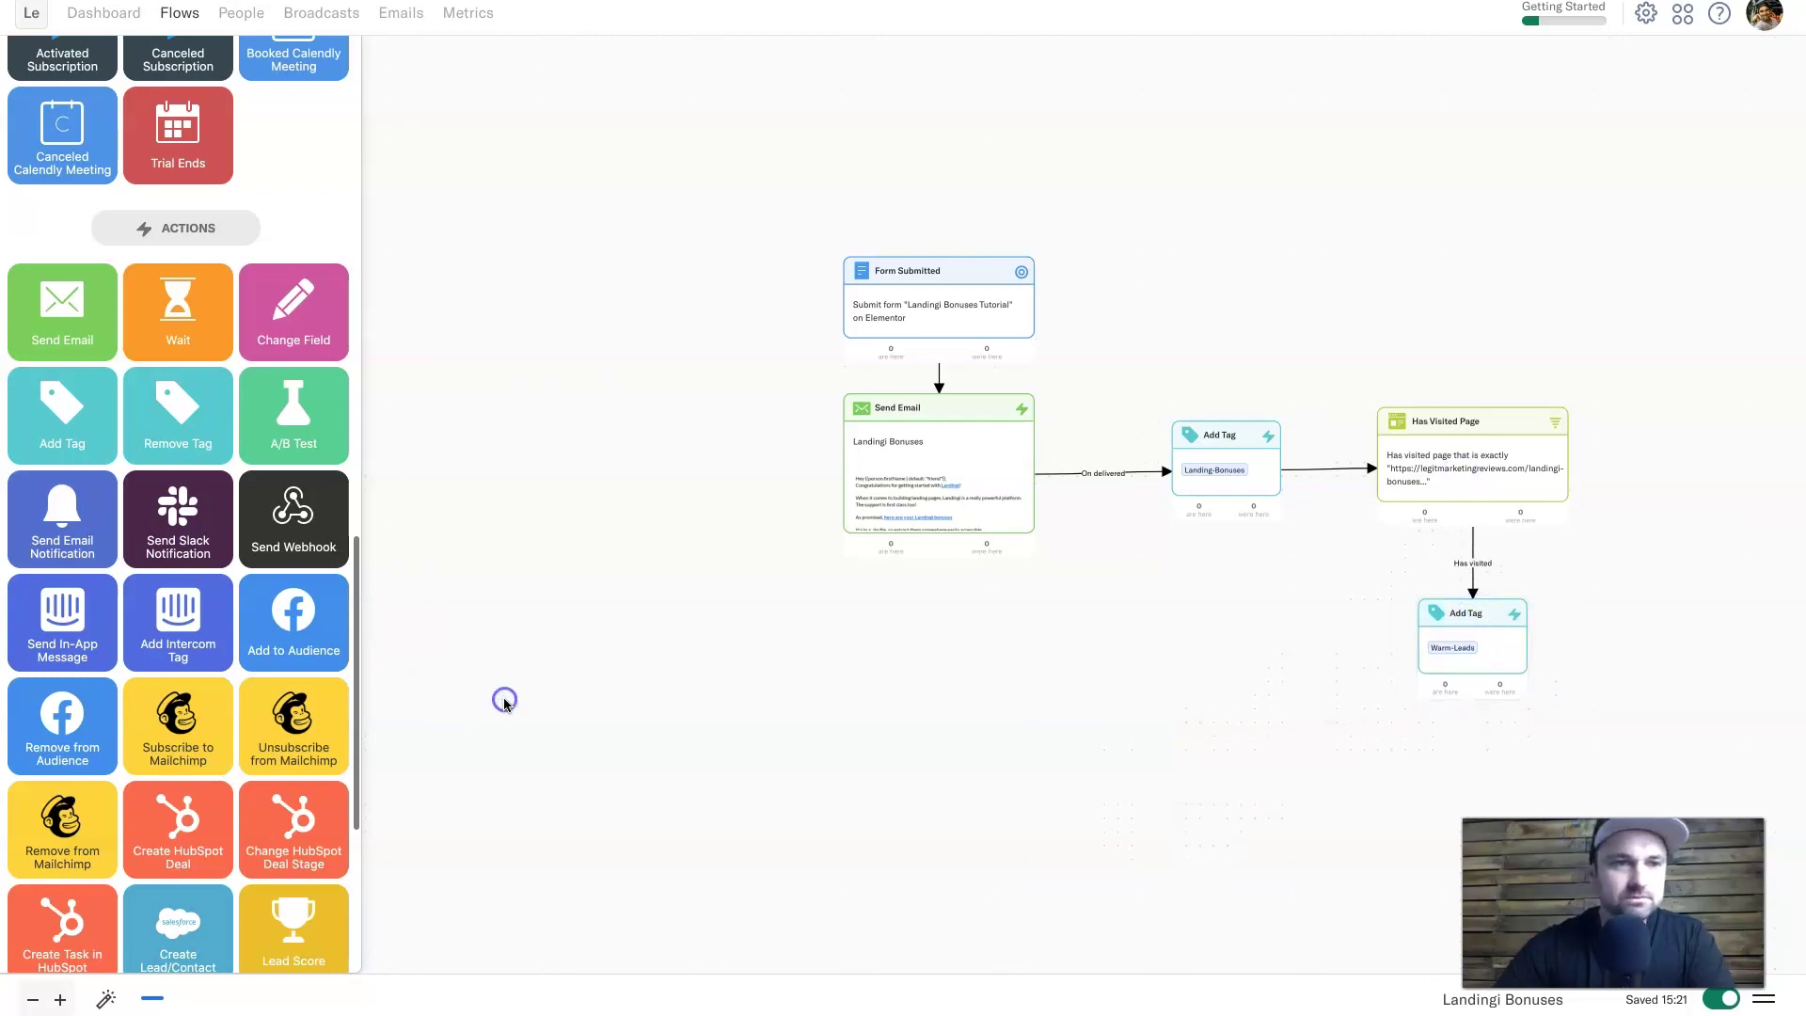
pyautogui.moveTo(191, 290); pyautogui.dragTo(937, 651)
# Start the Wait on delivery of the email, and connect a new Send Email step below it.
pyautogui.click(834, 398)
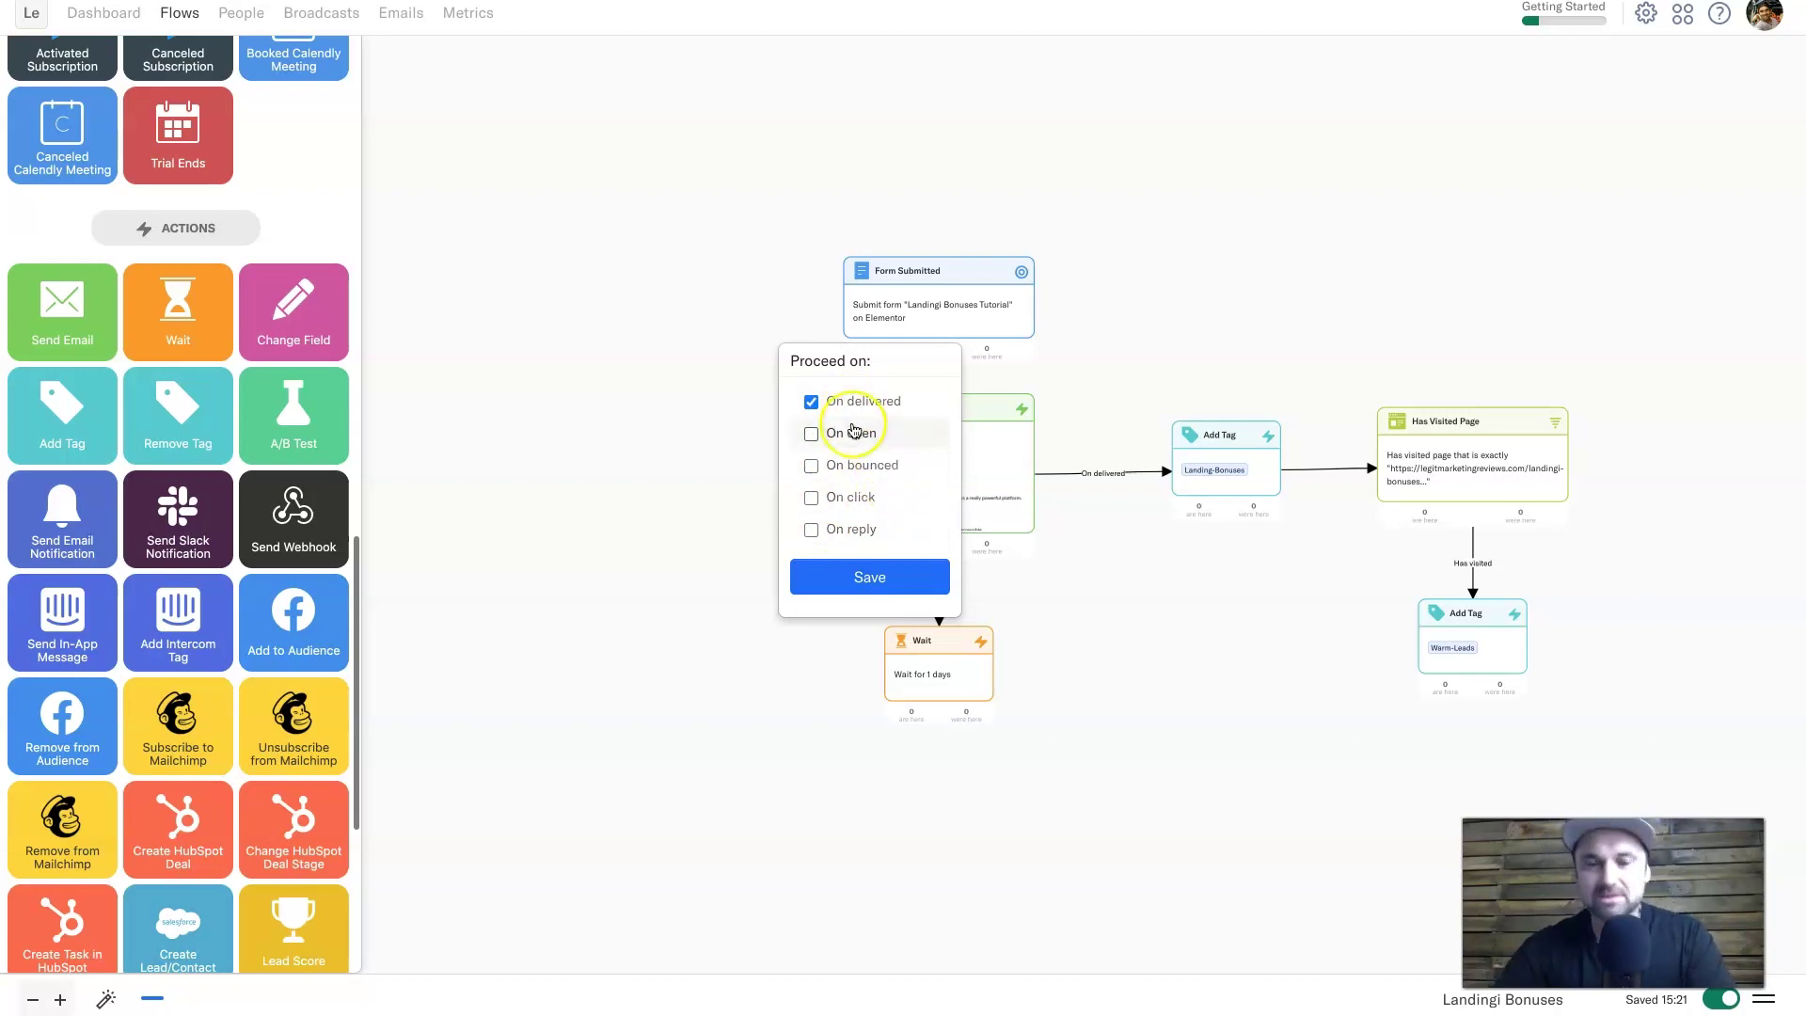
pyautogui.click(859, 577)
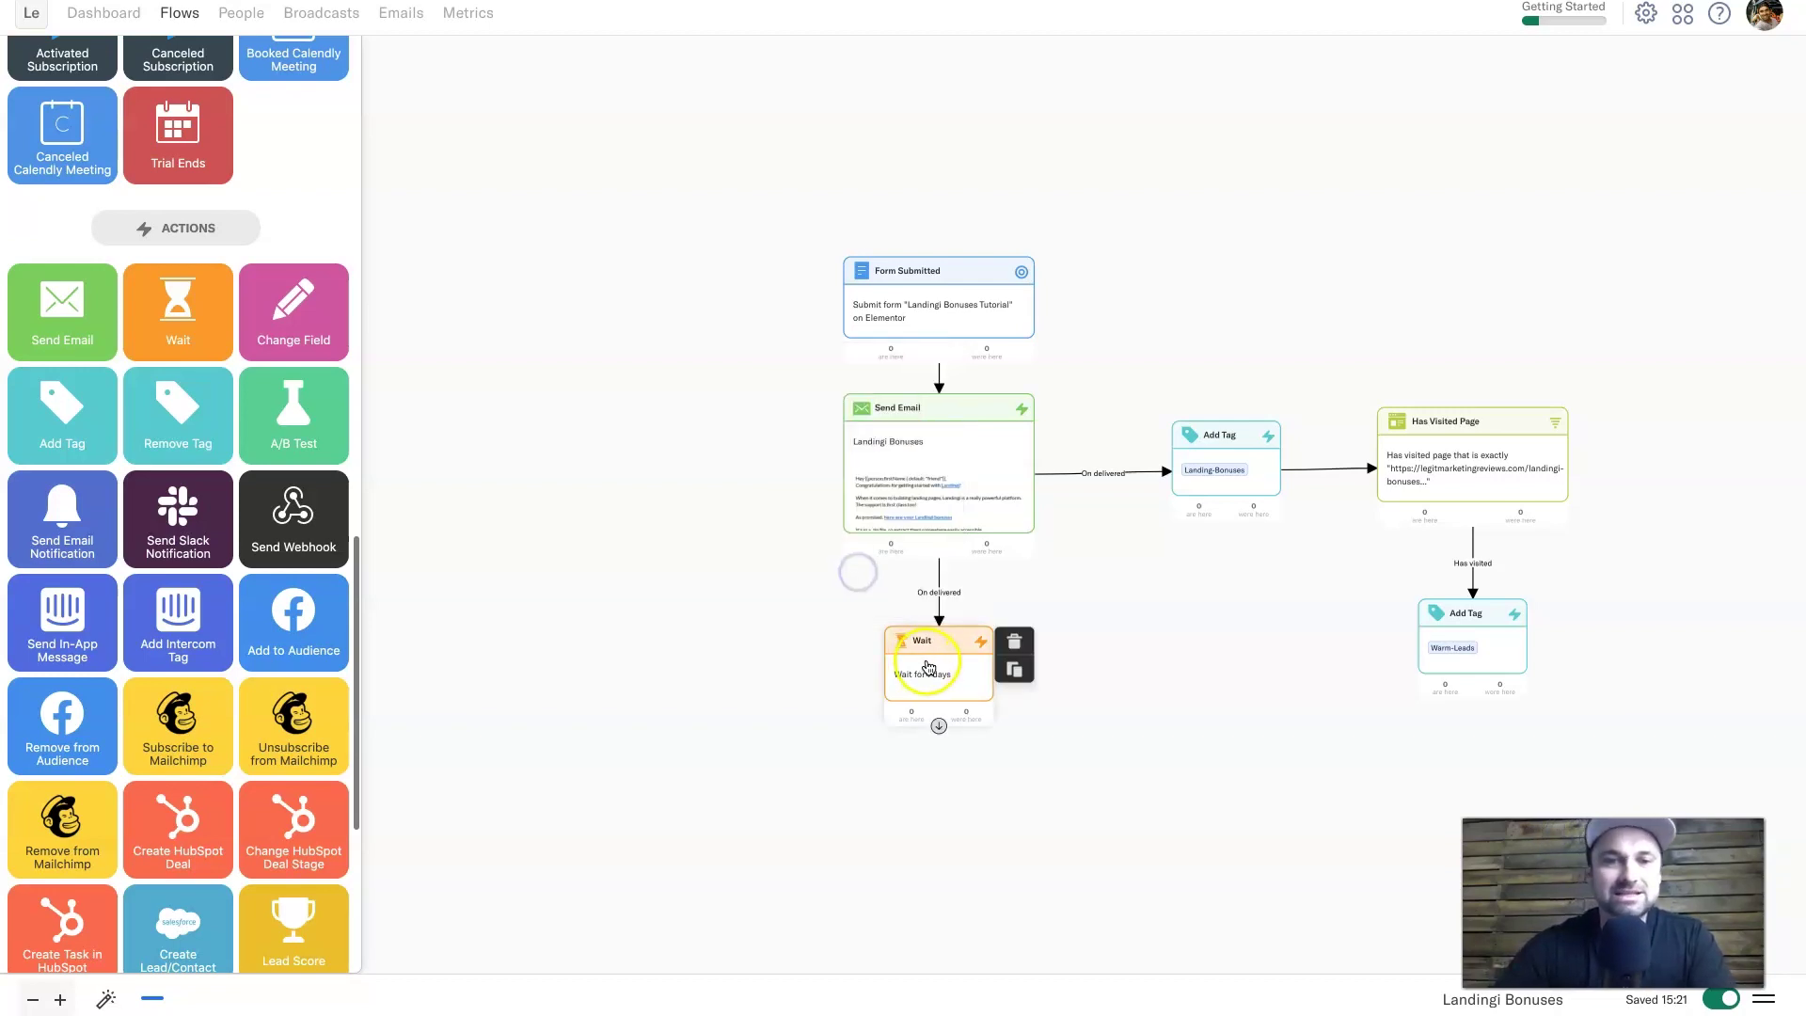
pyautogui.moveTo(78, 304); pyautogui.dragTo(952, 815)
pyautogui.moveTo(939, 725); pyautogui.dragTo(938, 825)
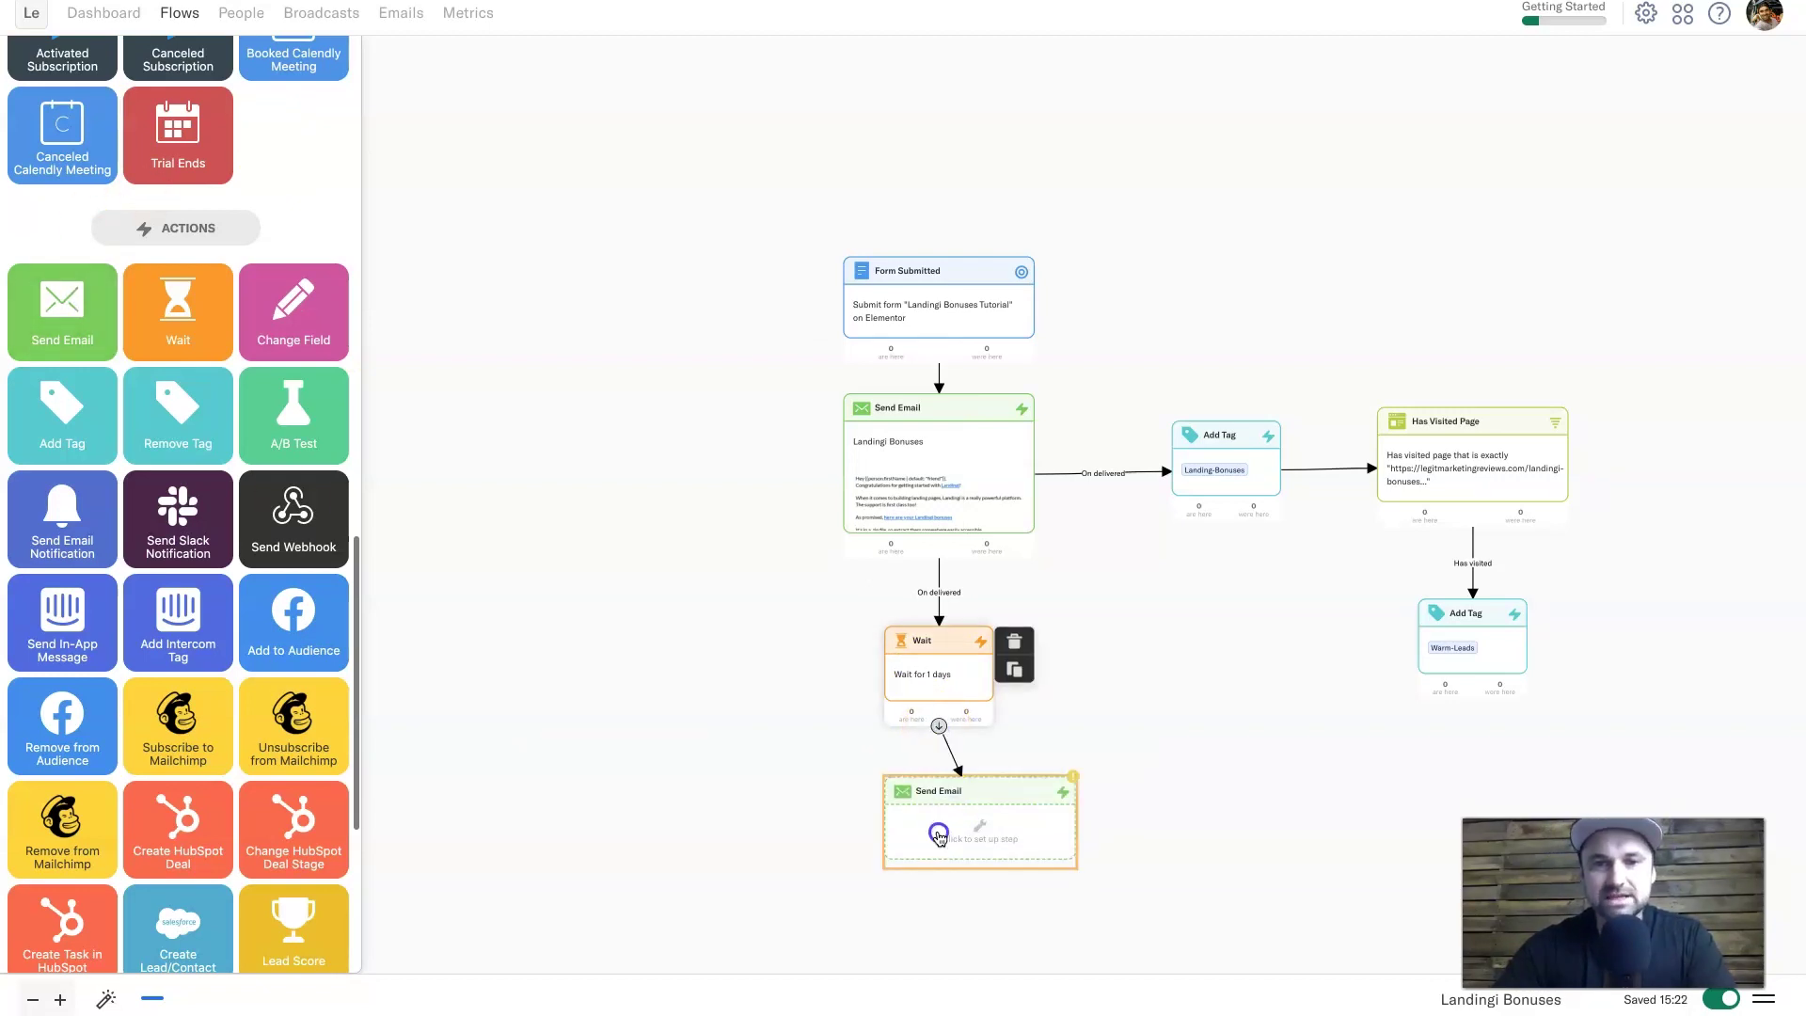
# Keep the Wait at 1 day with no specific time, and save it.
pyautogui.click(957, 694)
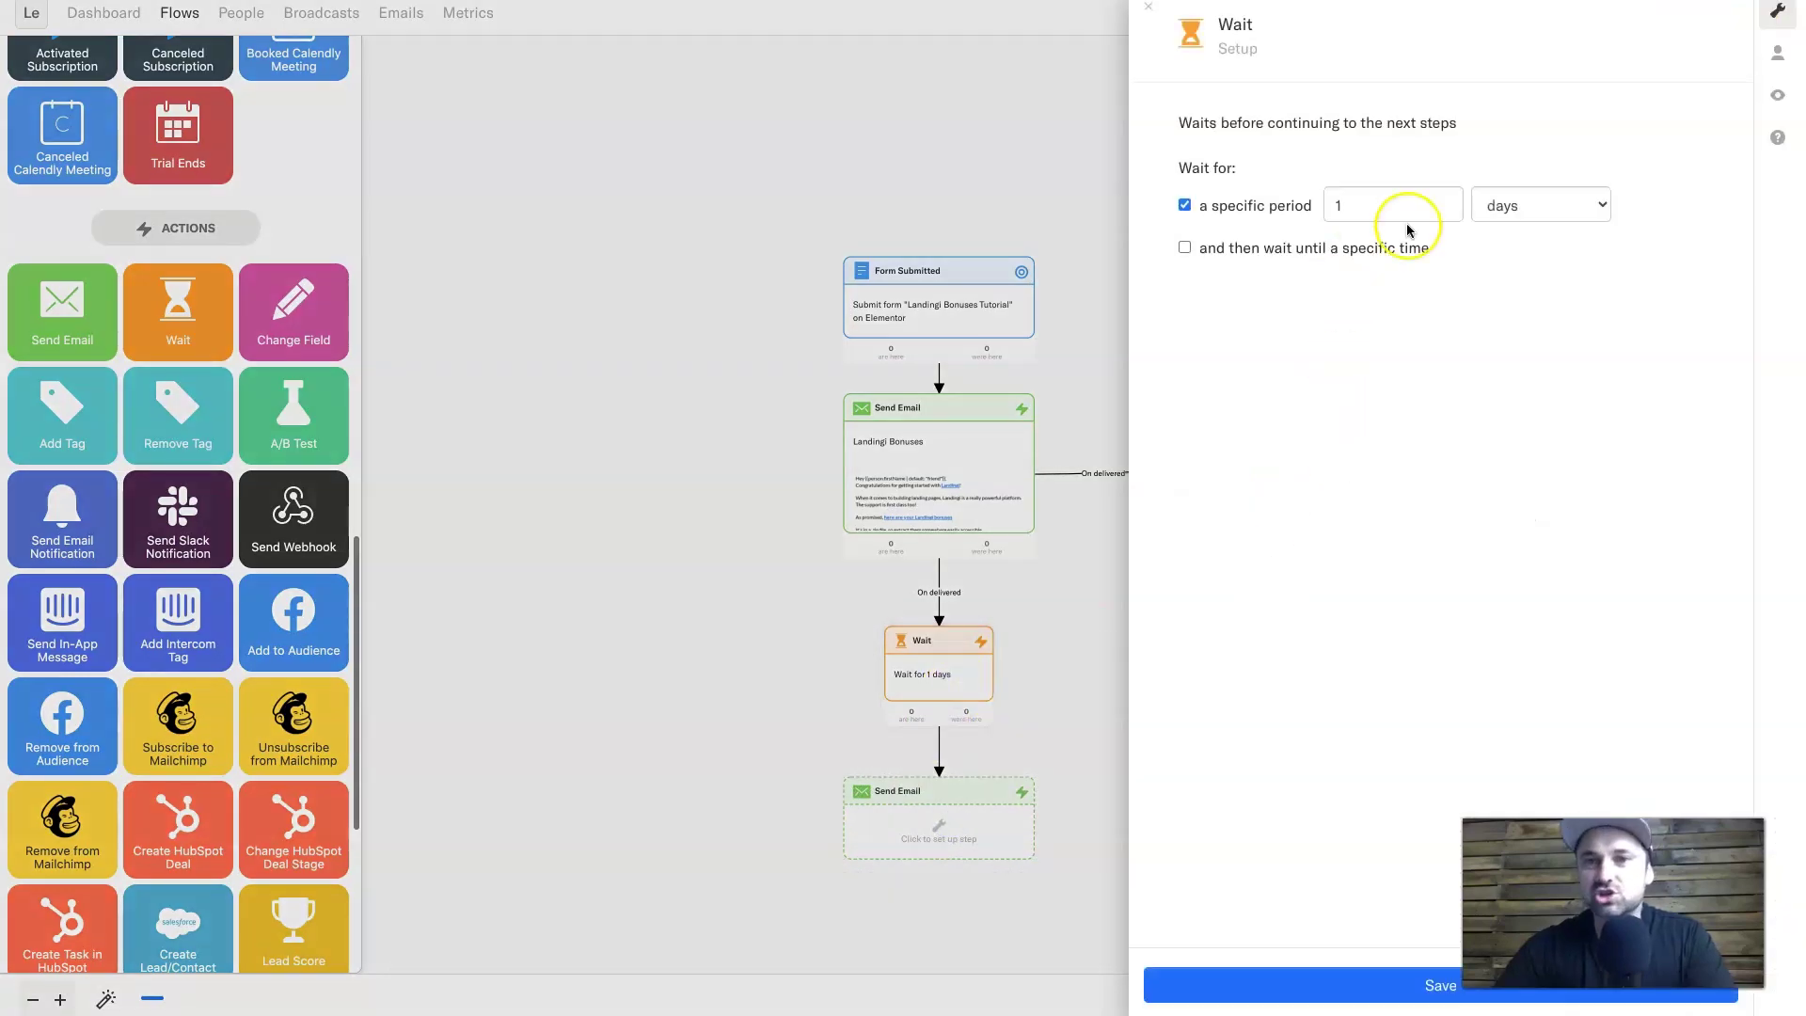
pyautogui.click(1520, 205)
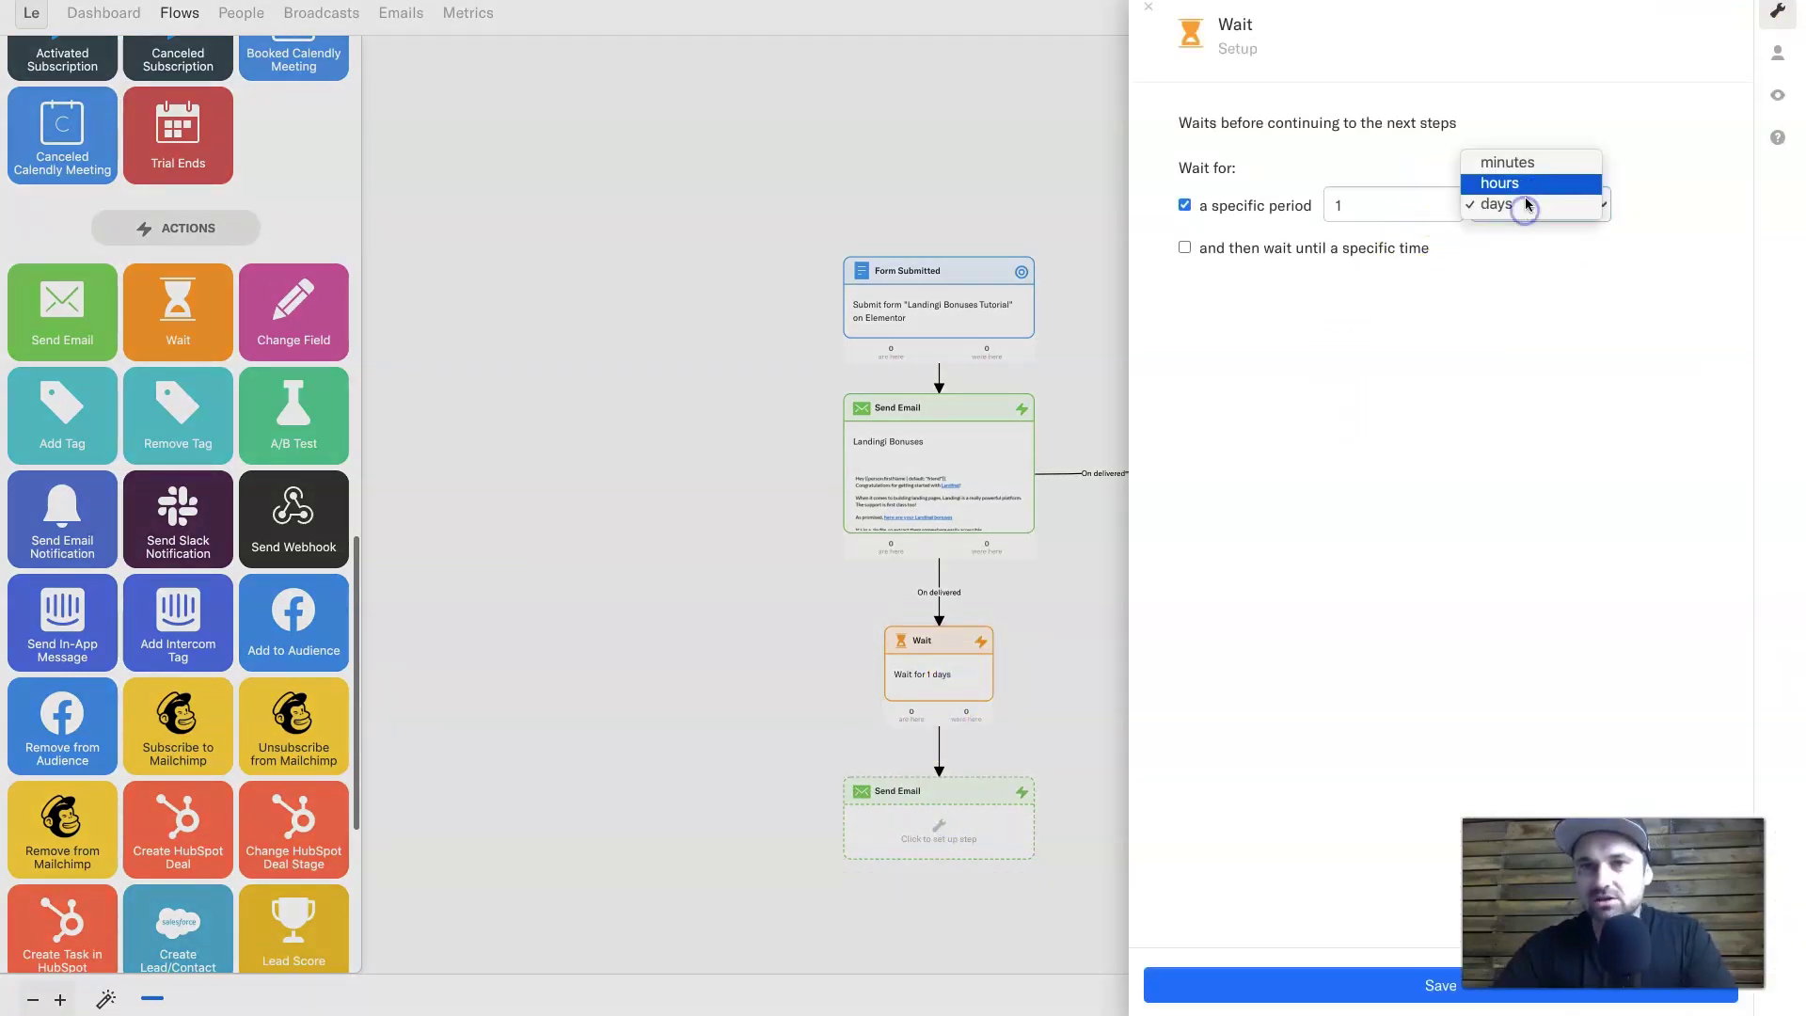
pyautogui.click(1407, 205)
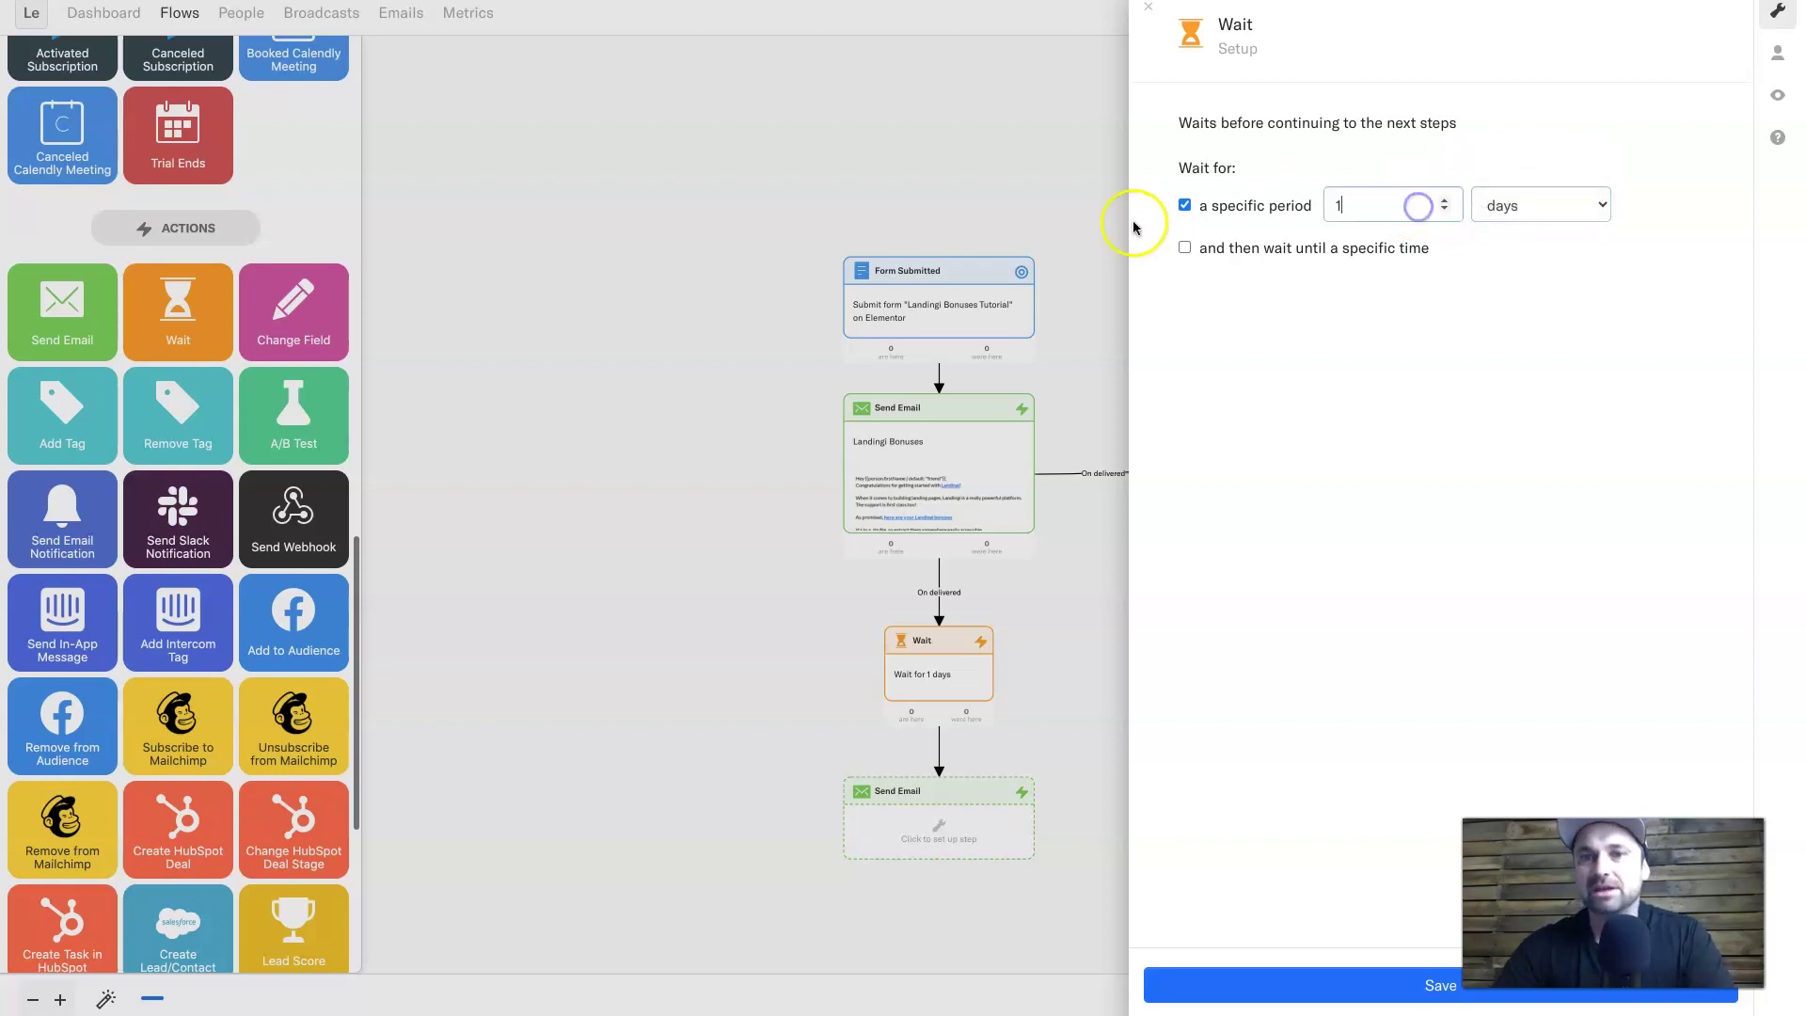
pyautogui.click(1224, 250)
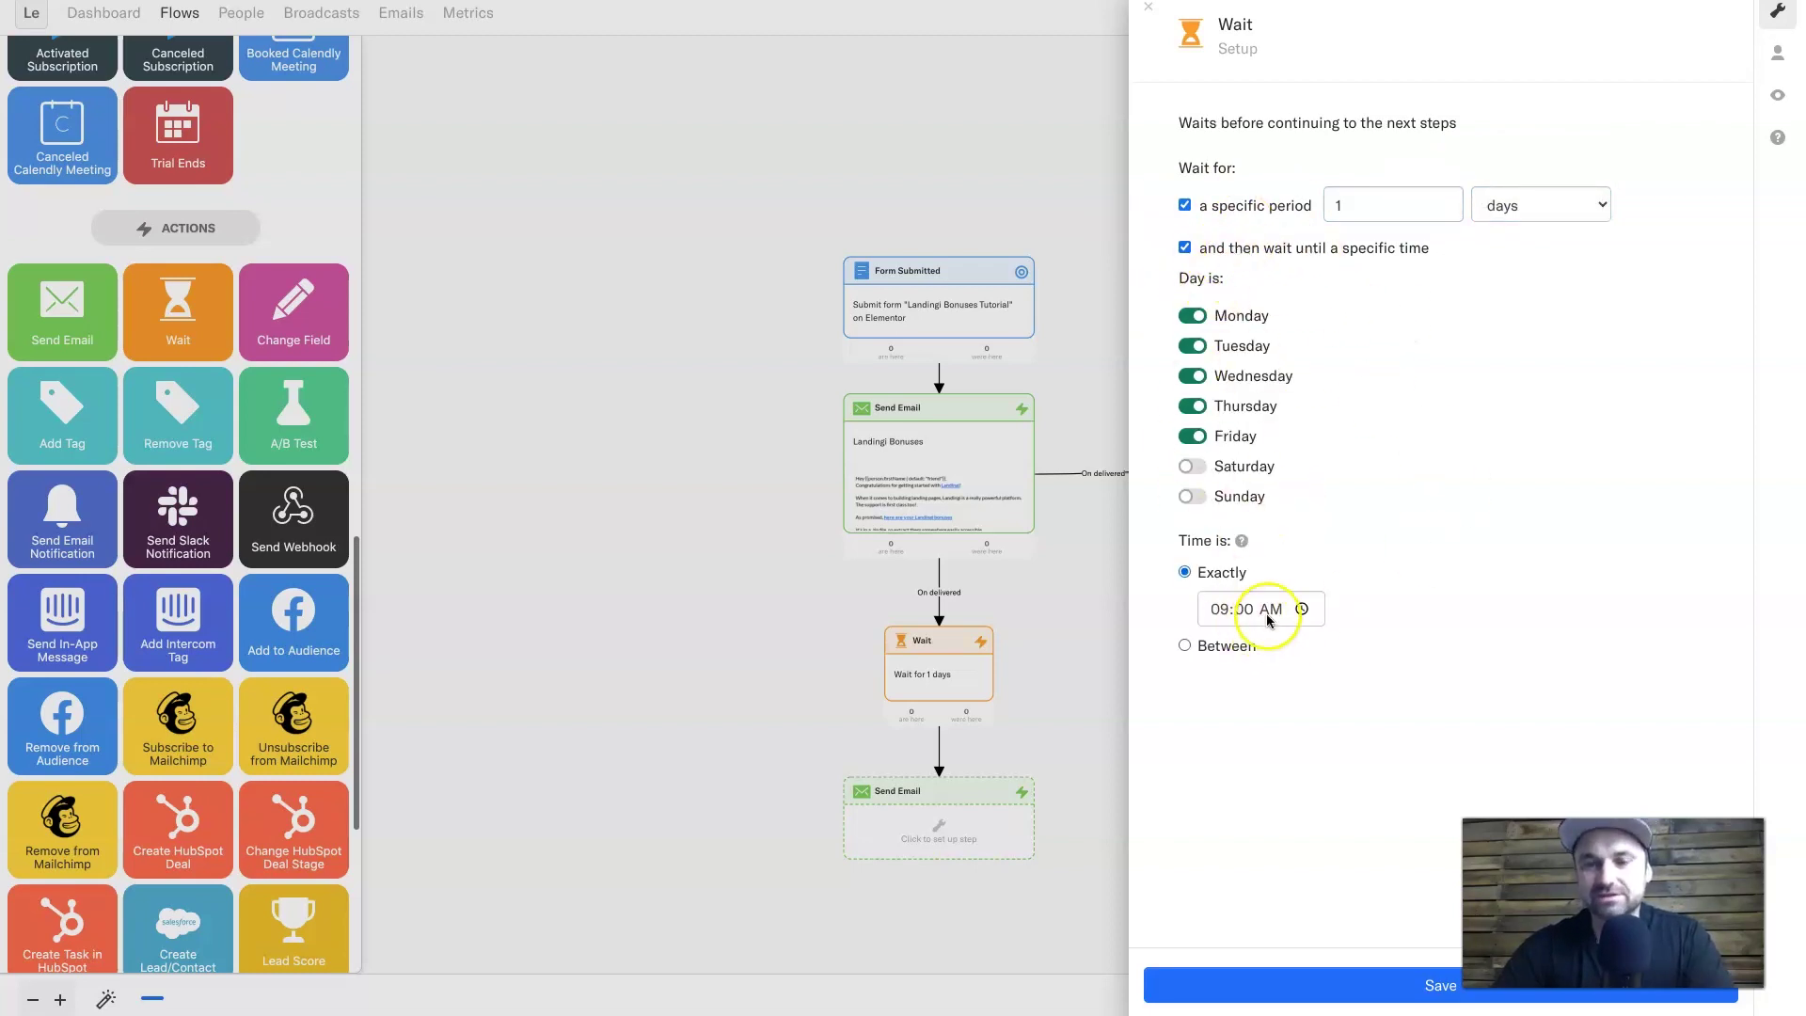
pyautogui.click(1200, 254)
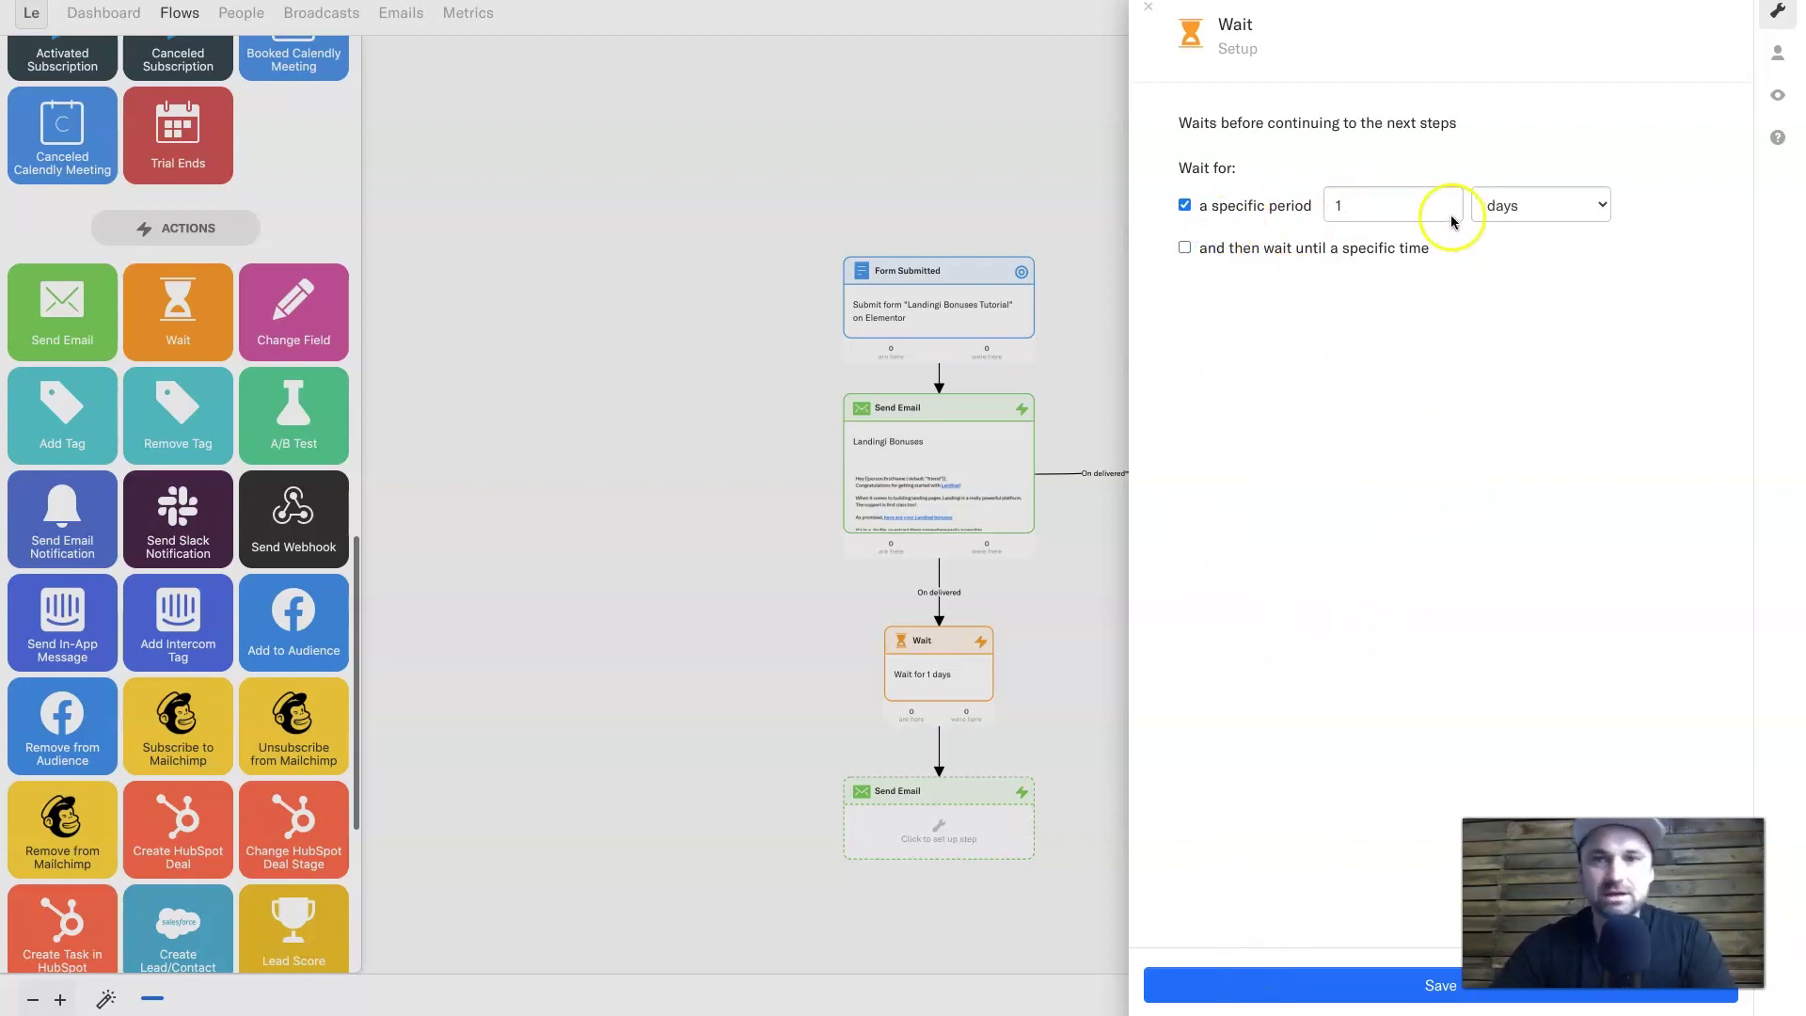
pyautogui.click(1330, 983)
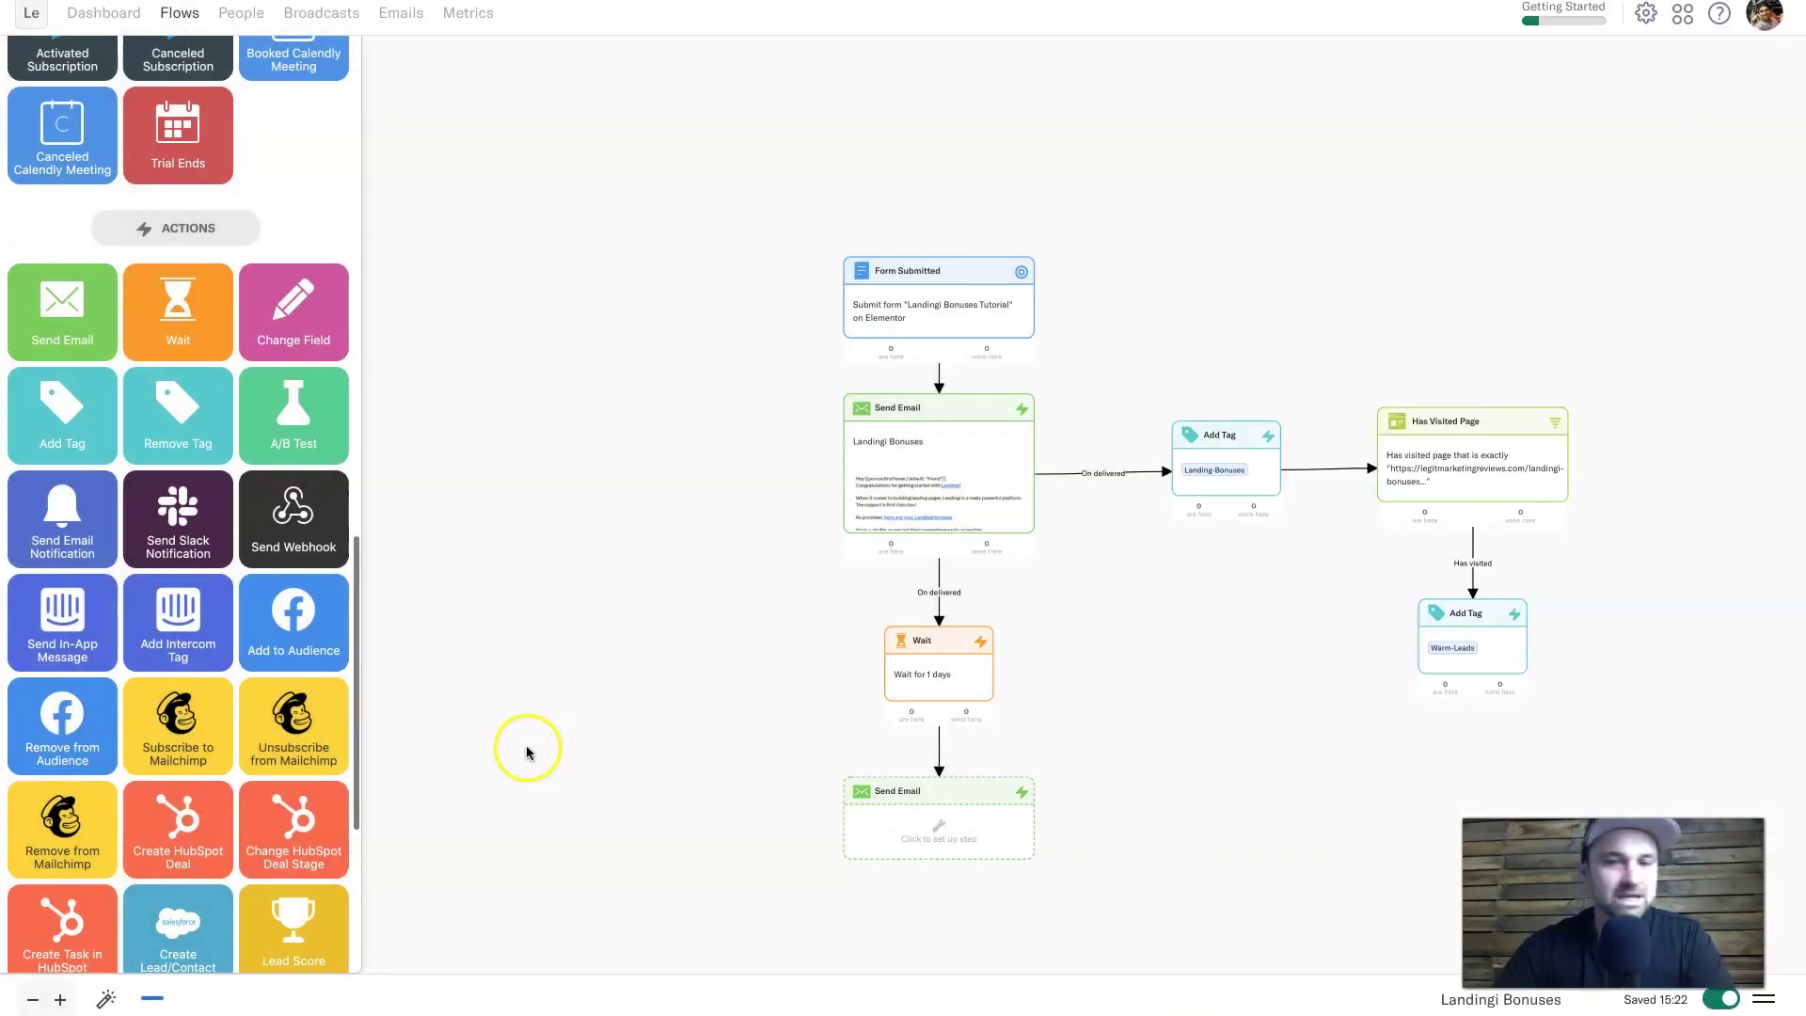
# Add two more unlinked Wait and Send Email pairs below the follow-up email.
pyautogui.scroll(-3, 679, 649)
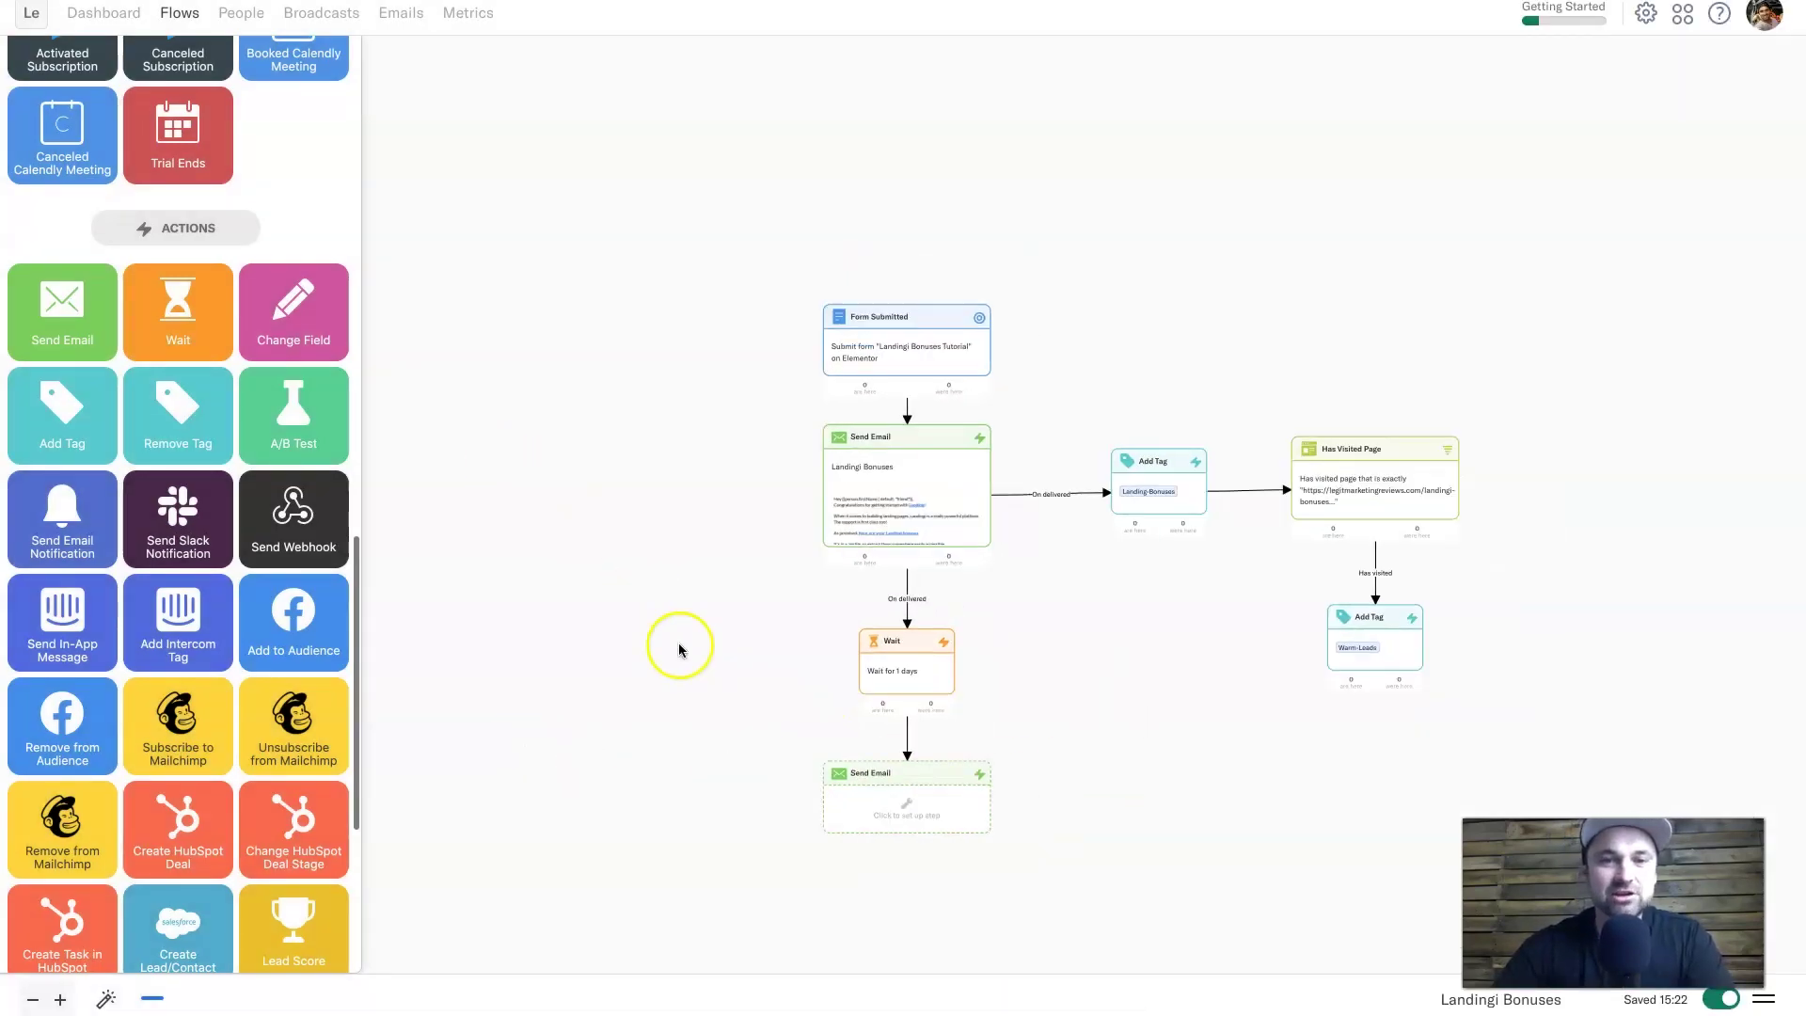
pyautogui.moveTo(670, 787); pyautogui.dragTo(773, 504)
pyautogui.moveTo(209, 310); pyautogui.dragTo(992, 588)
pyautogui.moveTo(119, 349); pyautogui.dragTo(994, 687)
pyautogui.moveTo(219, 304); pyautogui.dragTo(959, 757)
pyautogui.moveTo(92, 297); pyautogui.dragTo(976, 858)
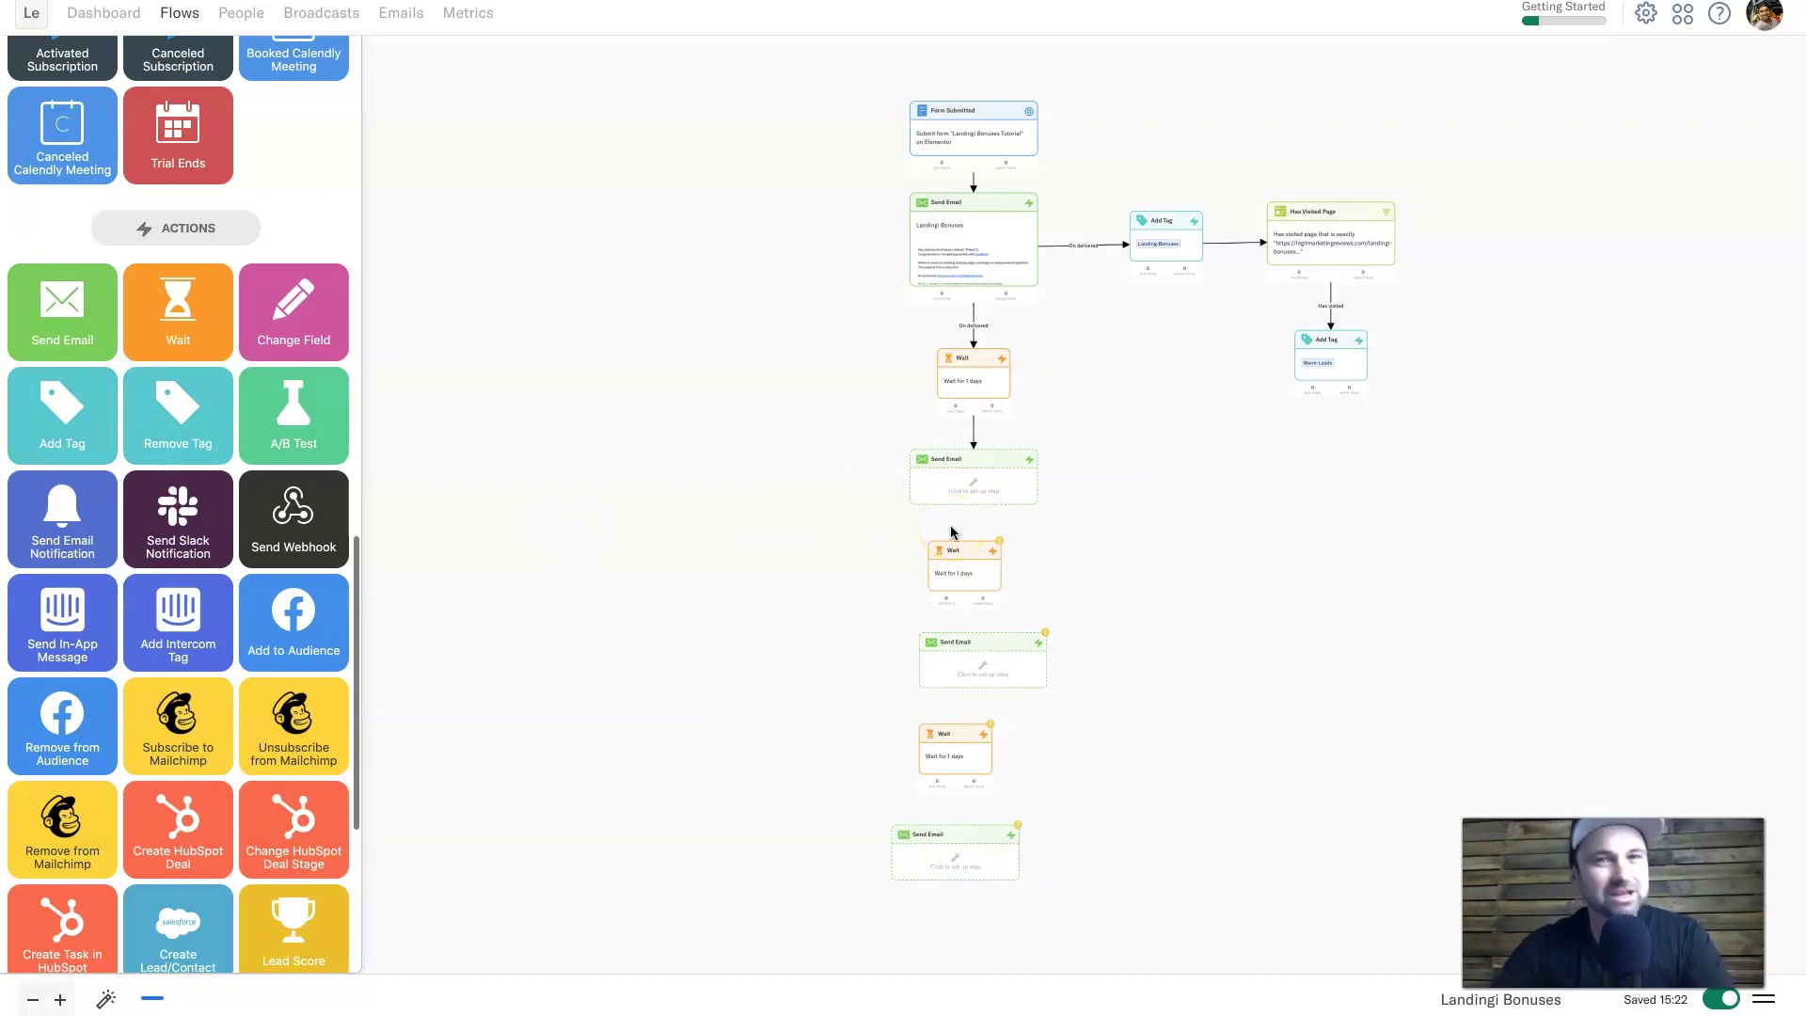
# Browse the Actions palette's actions and filters with the whole flow in view.
pyautogui.scroll(-5, 1068, 483)
pyautogui.scroll(3, 843, 776)
pyautogui.moveTo(843, 777); pyautogui.dragTo(718, 994)
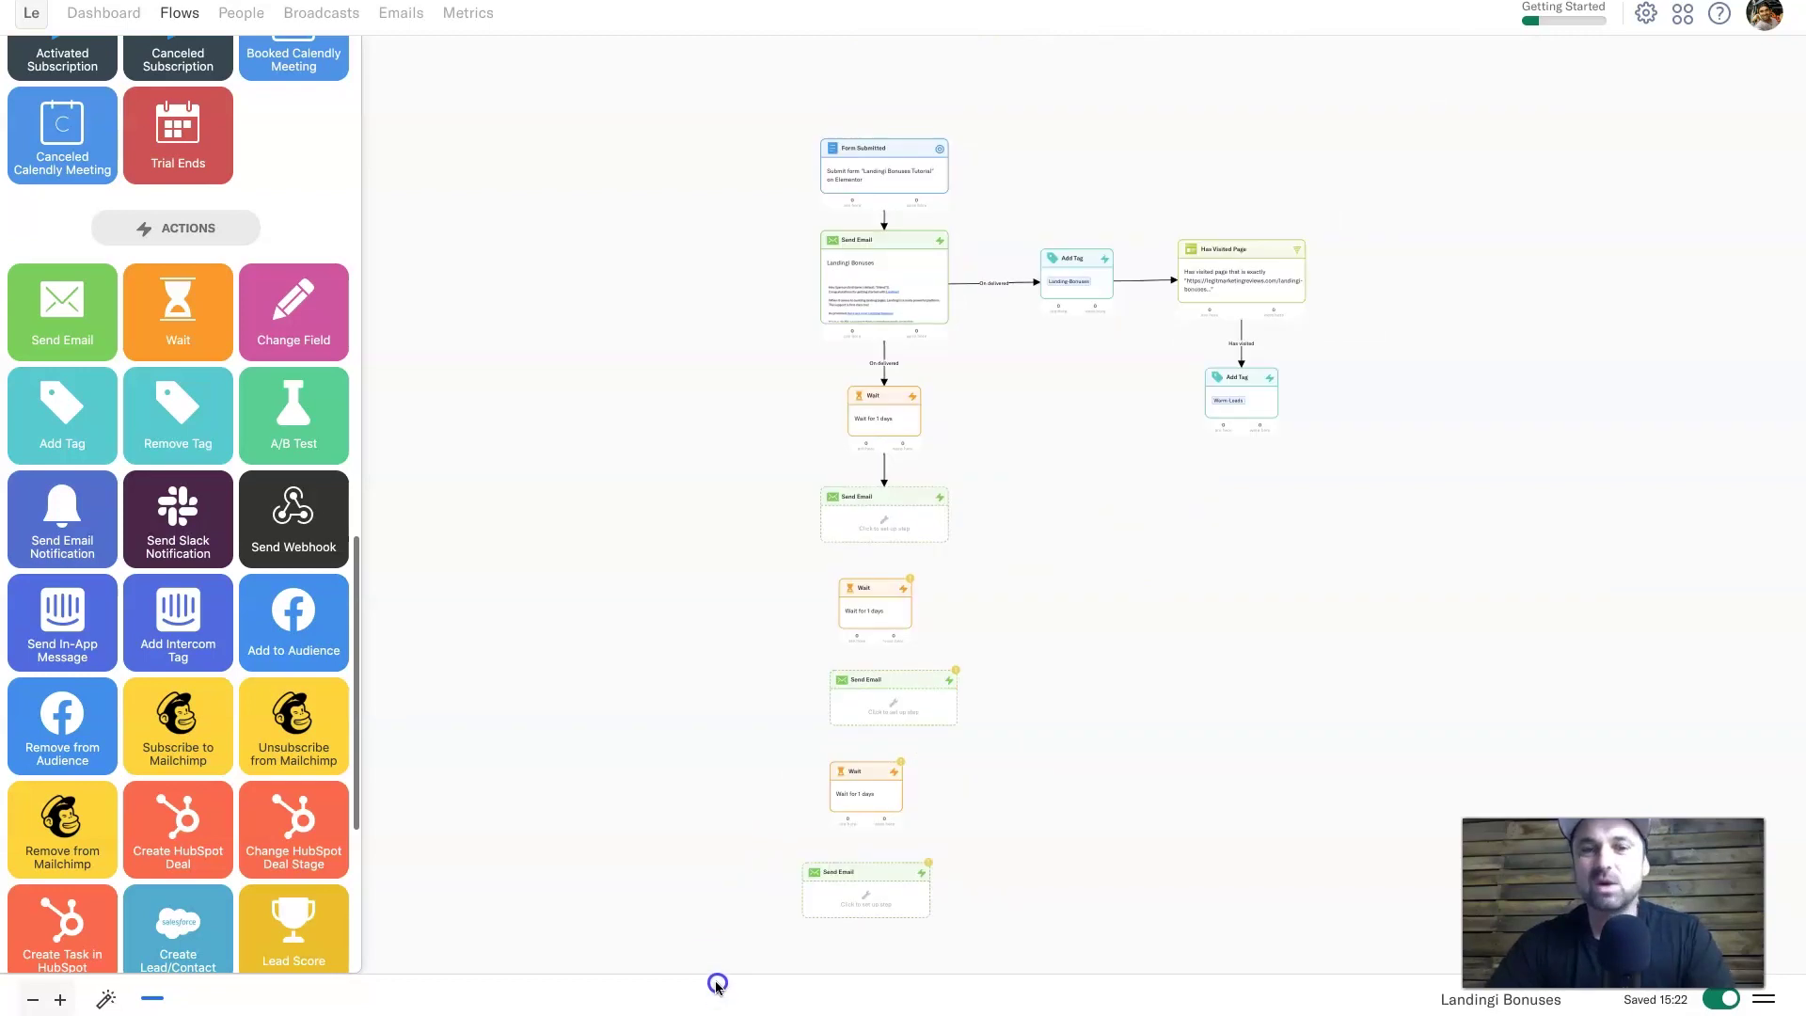
pyautogui.click(1069, 825)
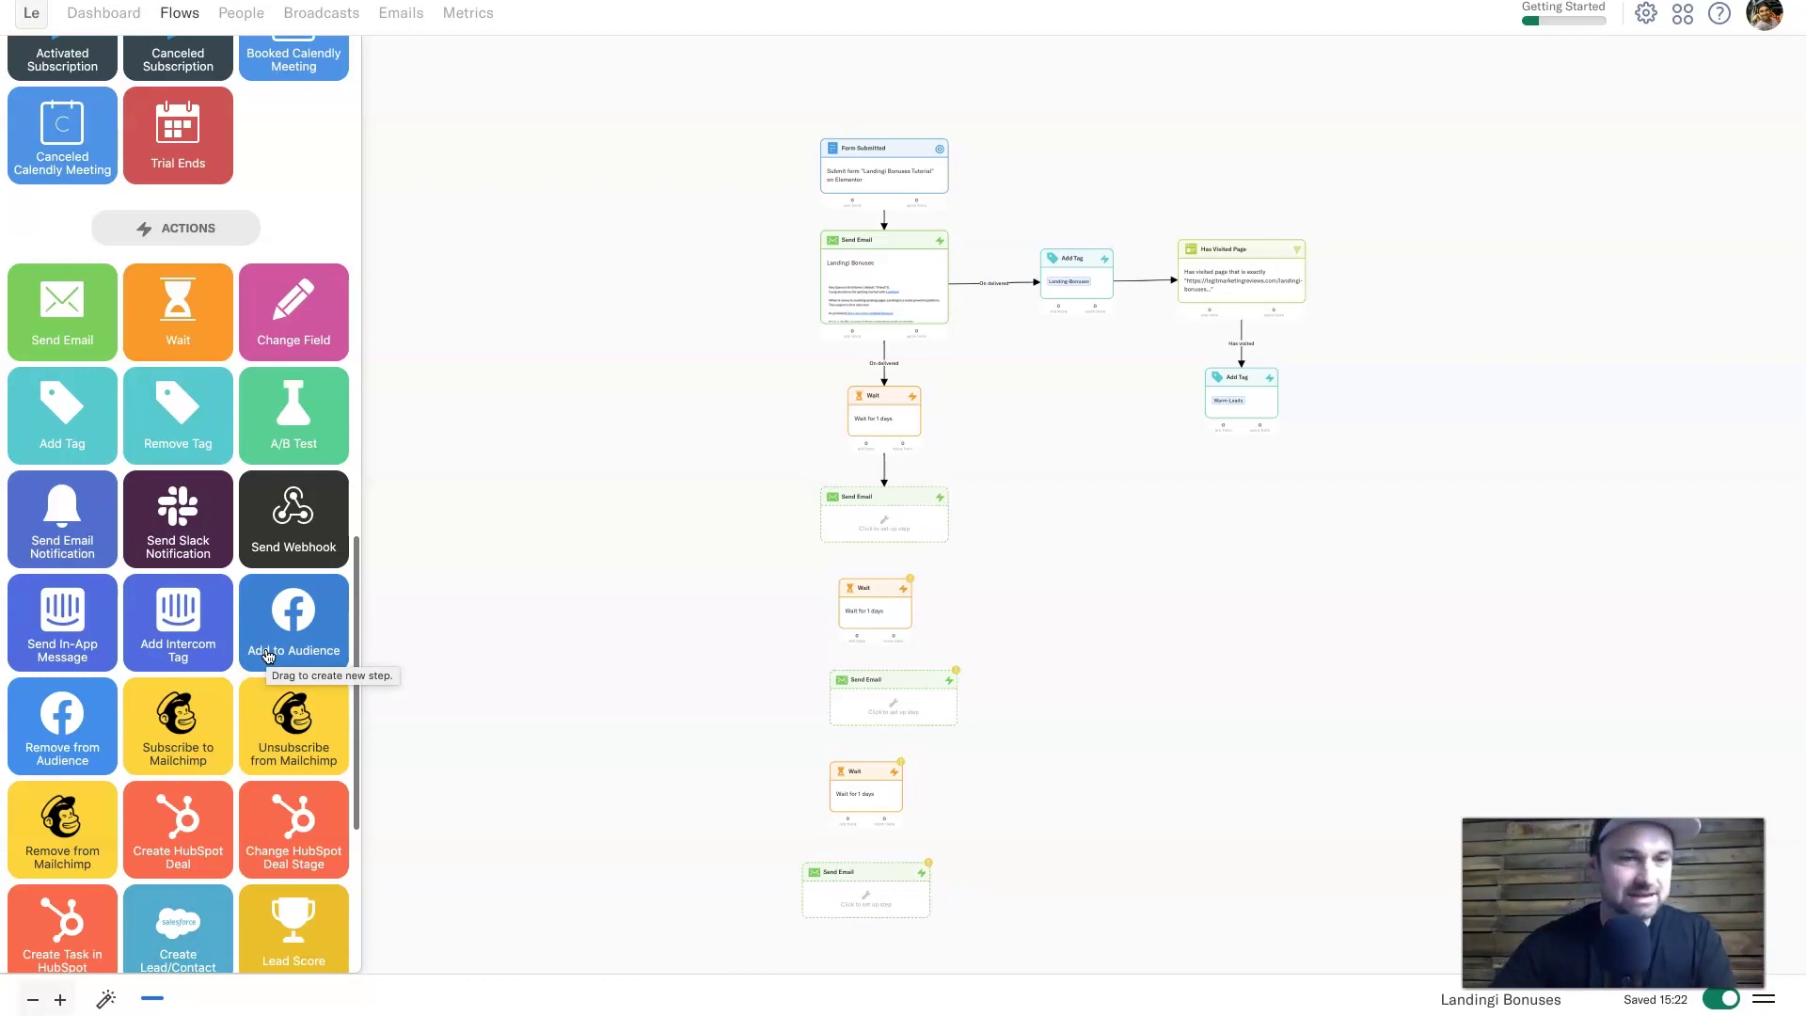
pyautogui.scroll(-1, 268, 656)
pyautogui.click(52, 723)
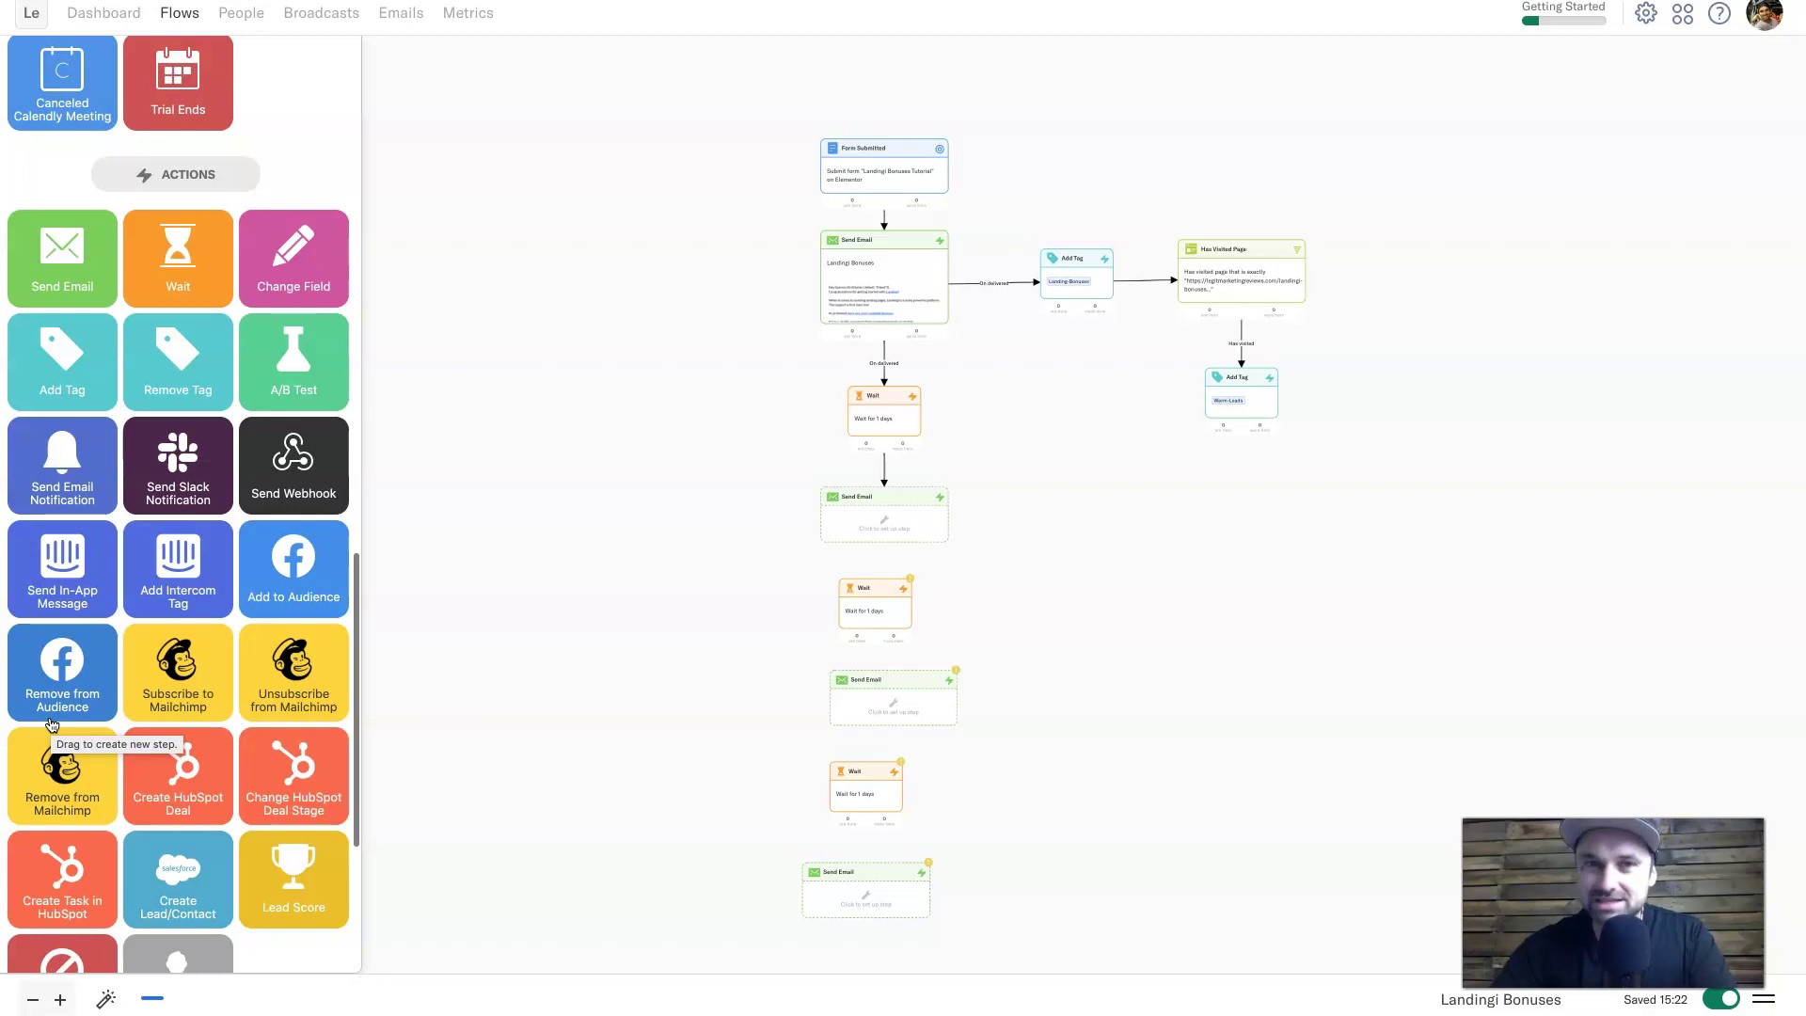
pyautogui.scroll(-3, 102, 763)
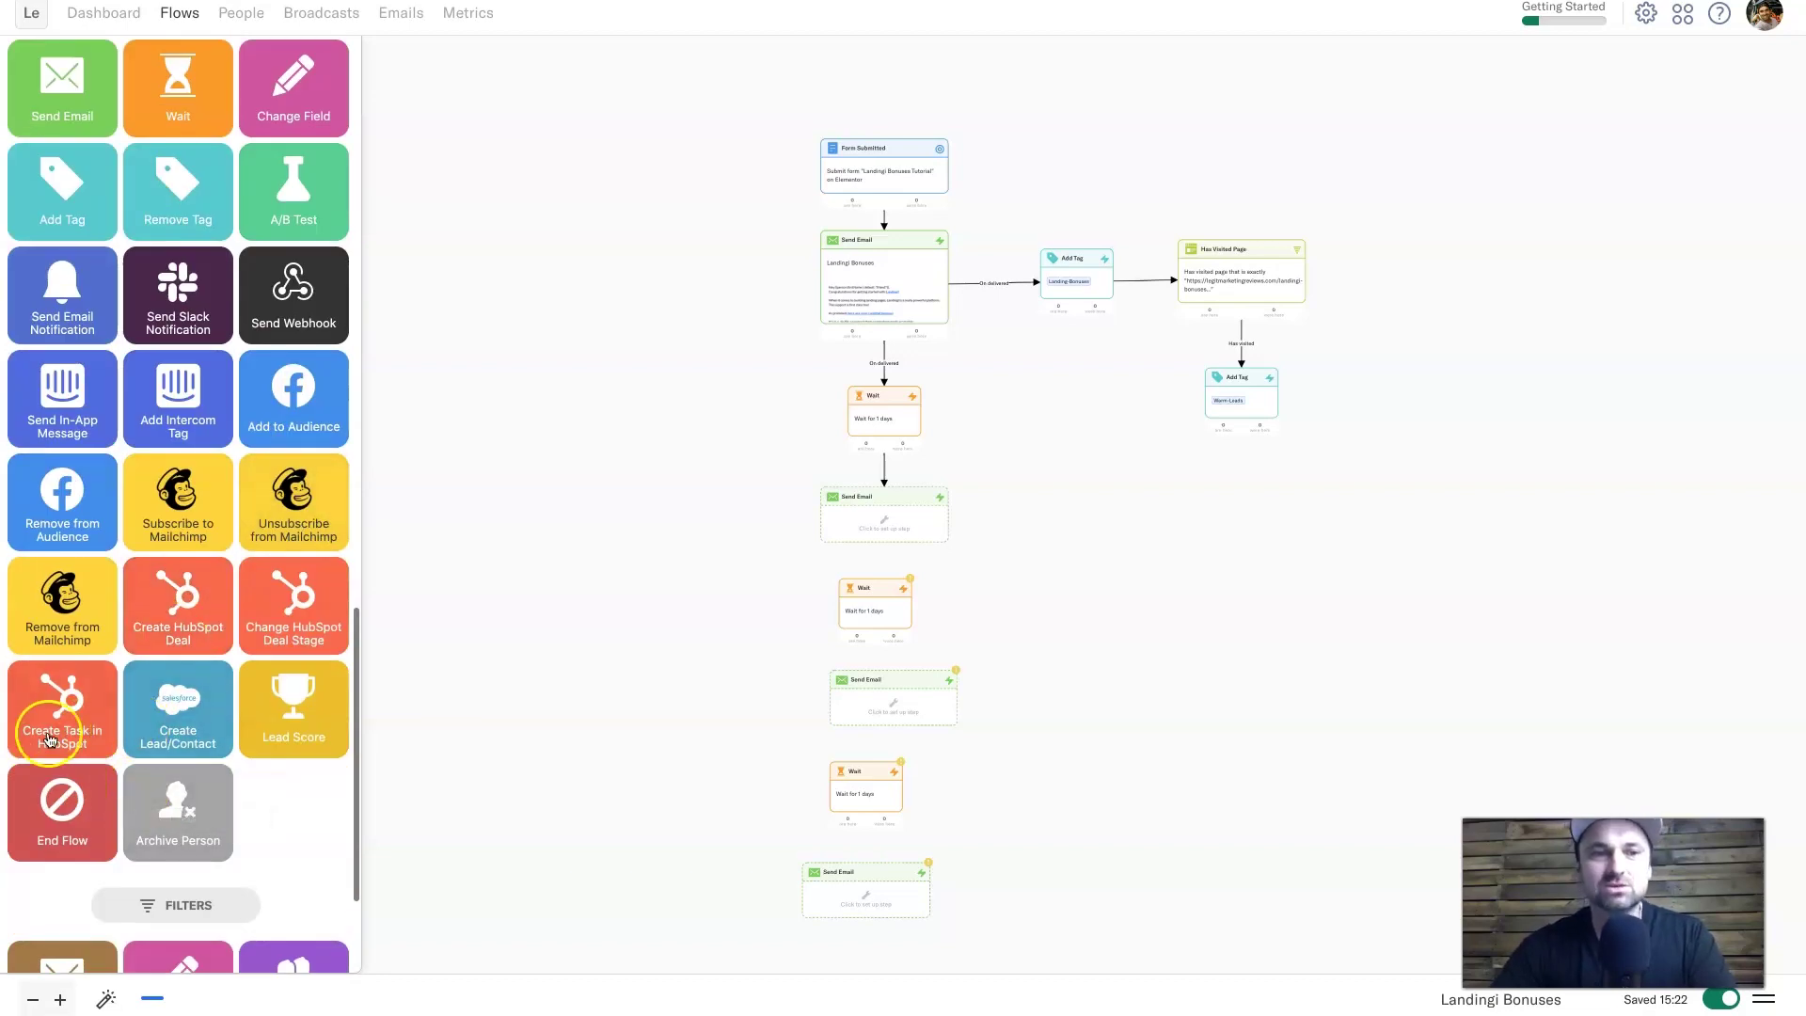
pyautogui.scroll(-4, 171, 663)
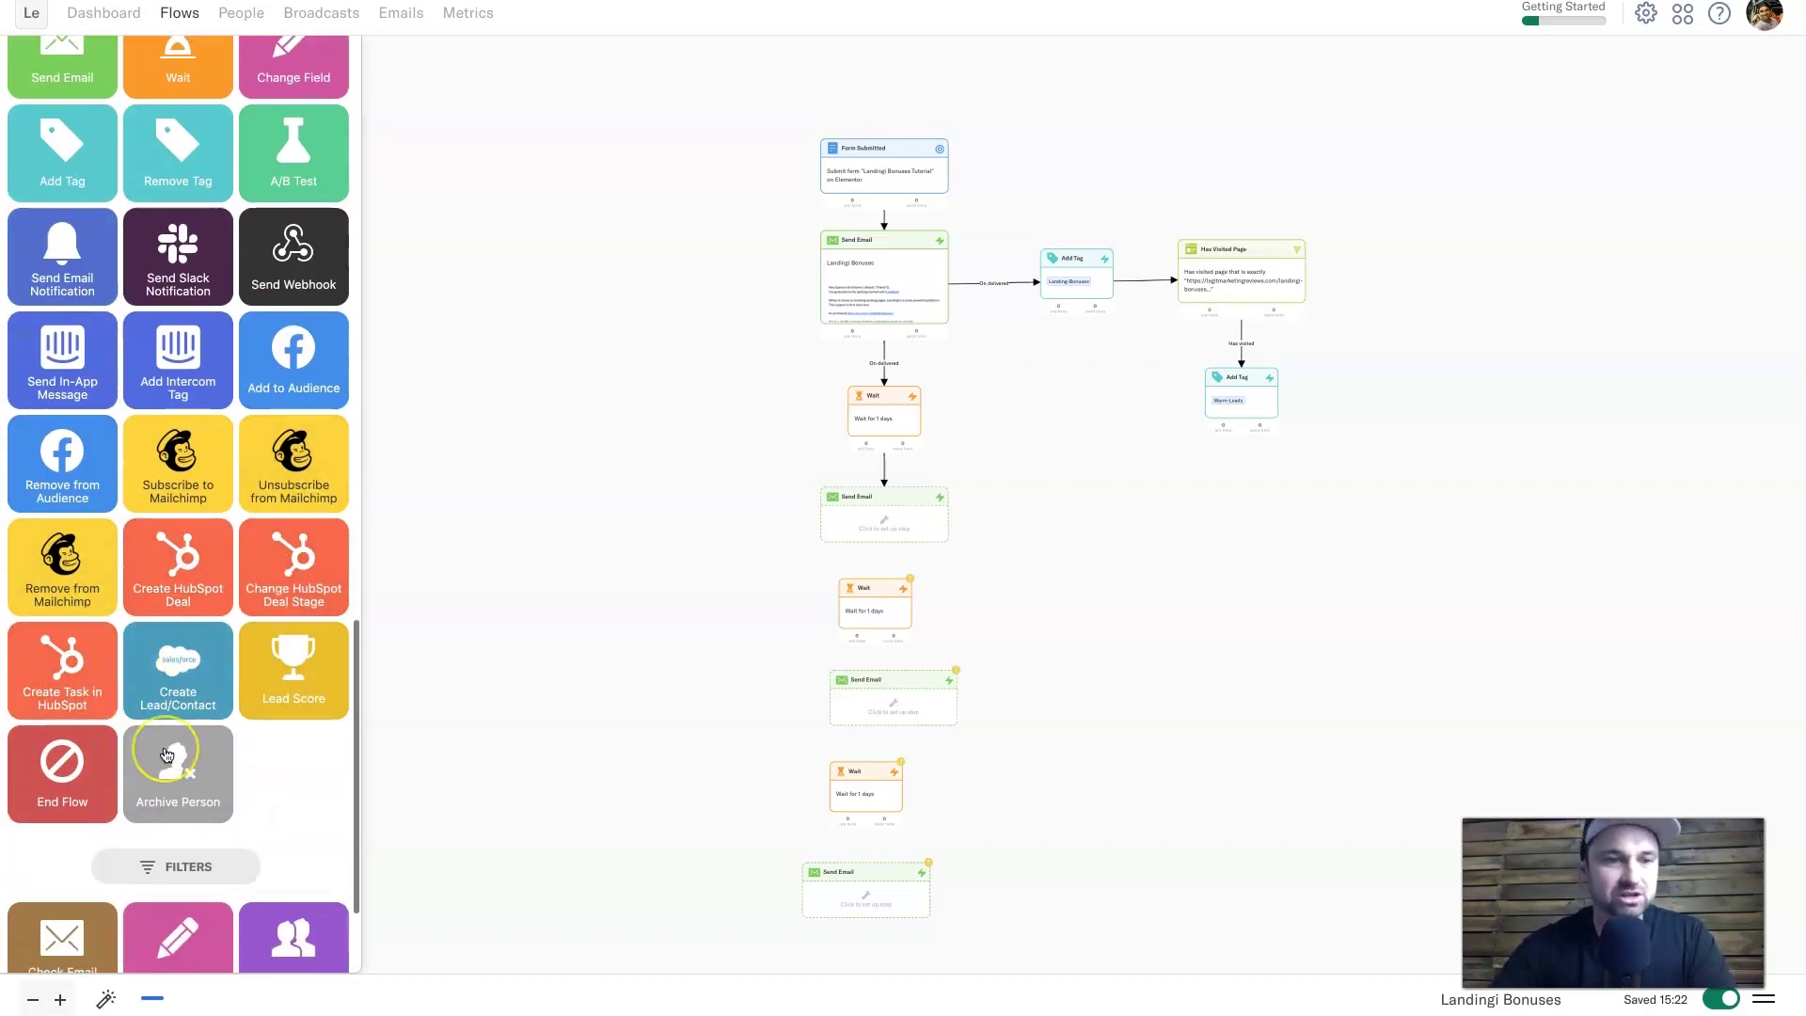
pyautogui.scroll(15, 166, 756)
pyautogui.scroll(-15, 166, 755)
pyautogui.click(356, 951)
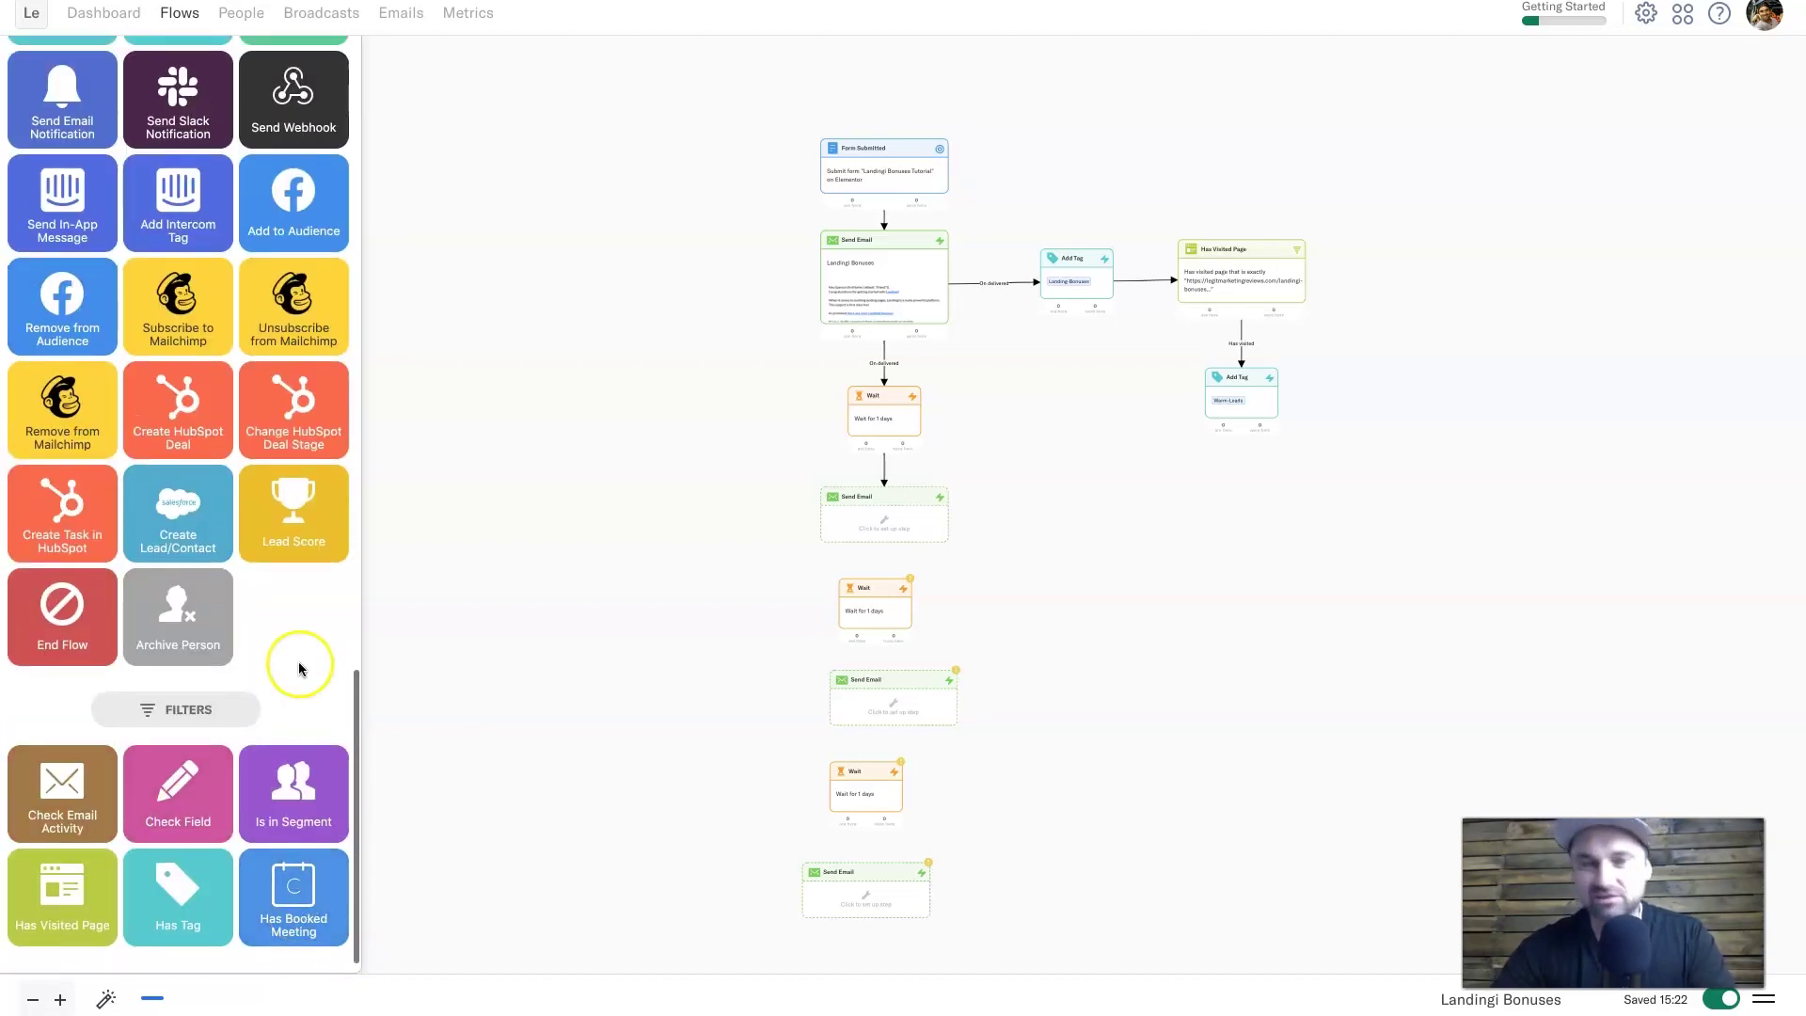
pyautogui.scroll(8, 301, 668)
pyautogui.scroll(6, 299, 668)
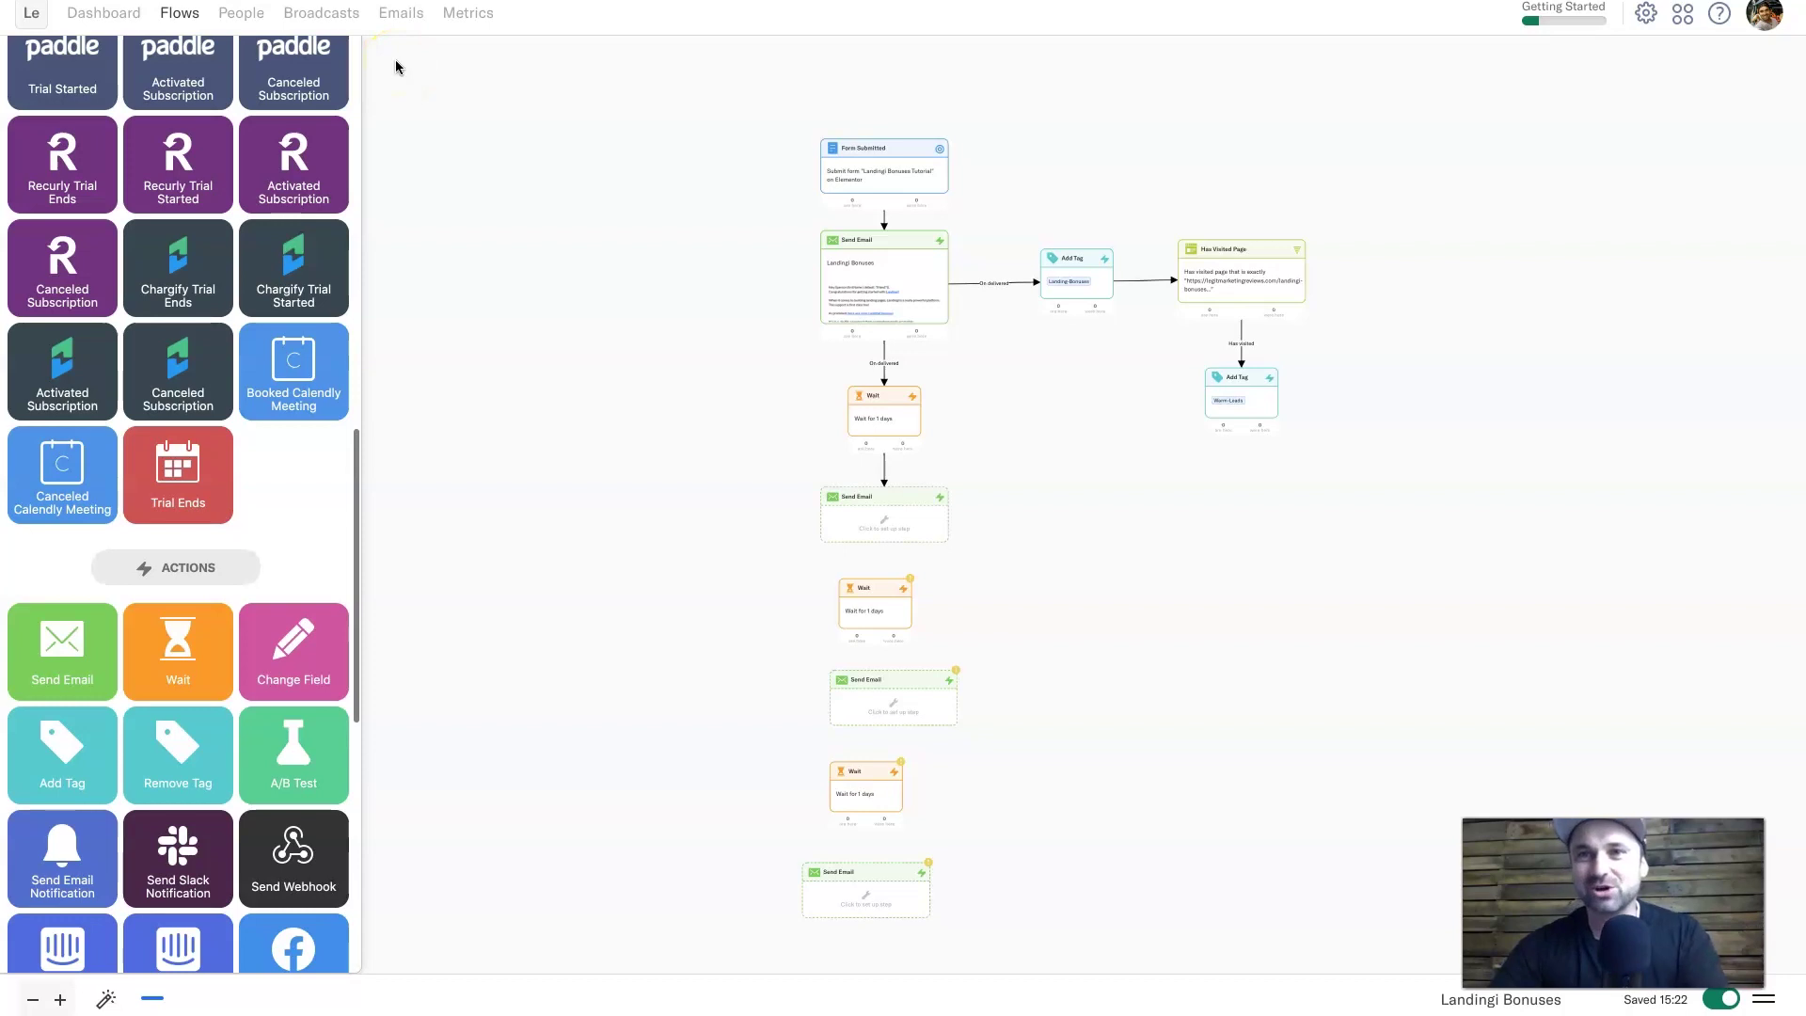
# Submit the signup form with a test contact's name and email address.
pyautogui.click(259, 21)
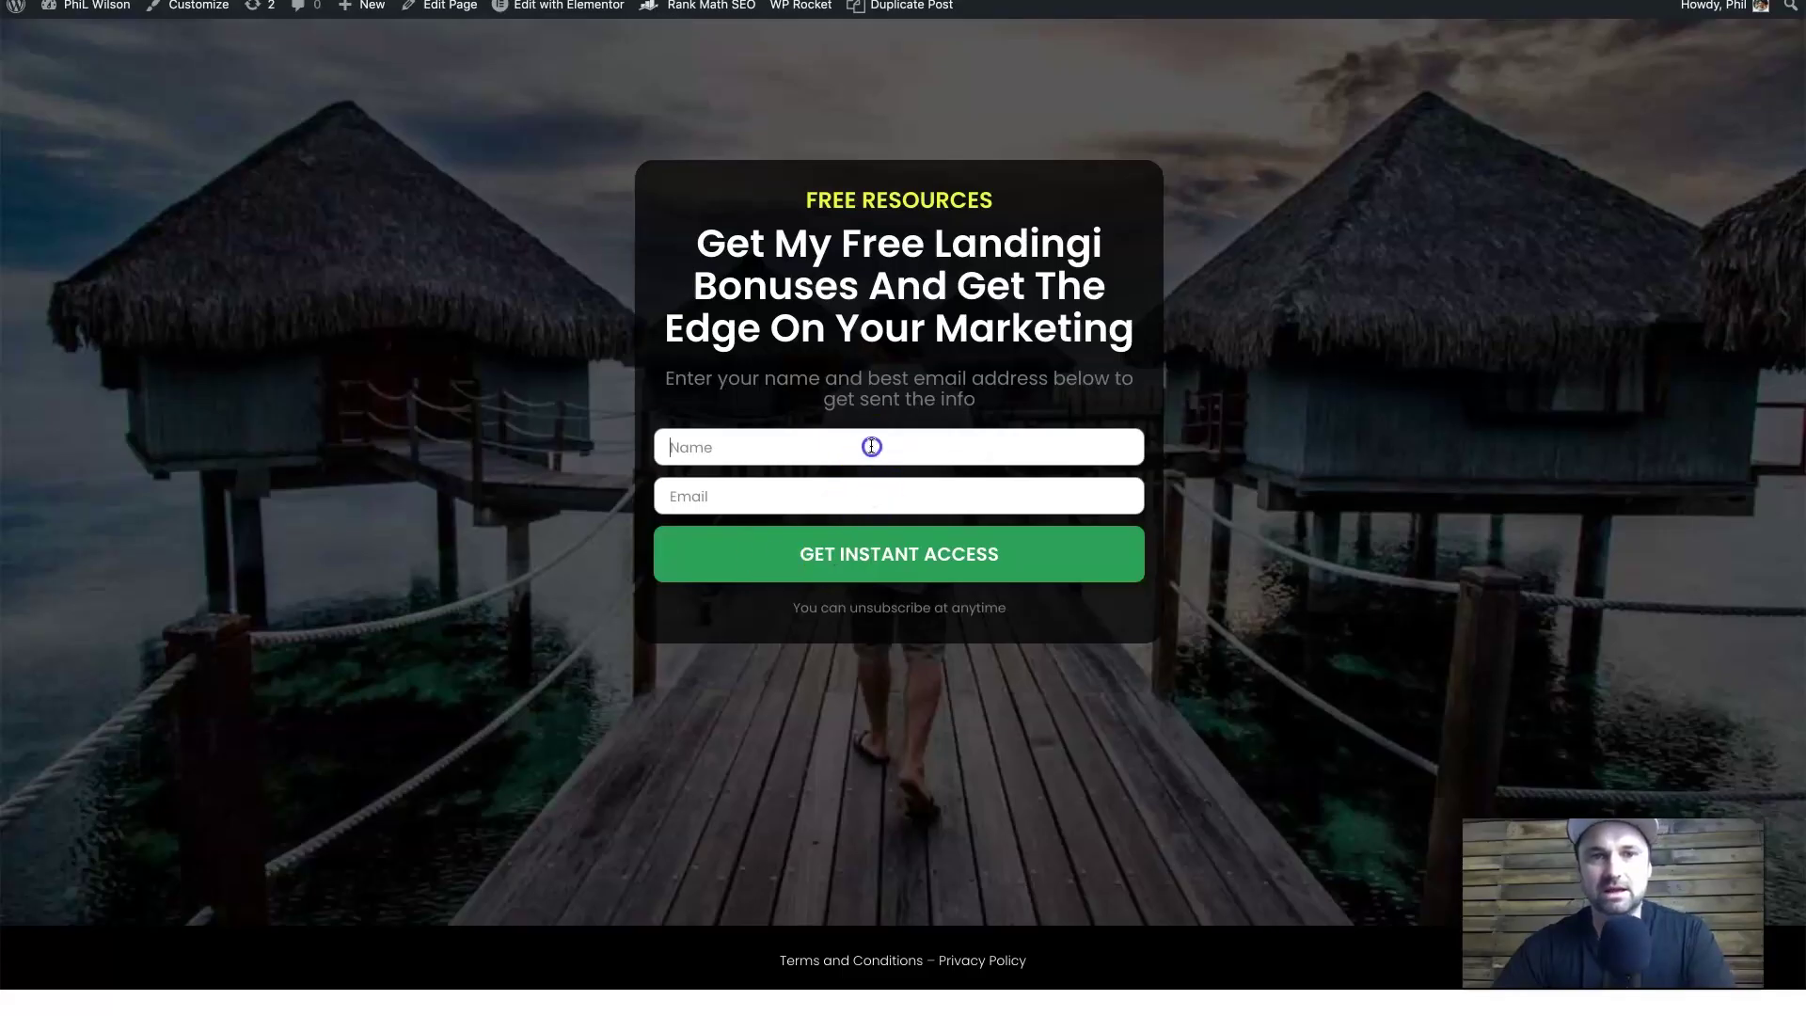
pyautogui.click(871, 446)
pyautogui.write('Phil')
pyautogui.press('Tab')
pyautogui.write('hello')
pyautogui.click(809, 539)
pyautogui.click(900, 554)
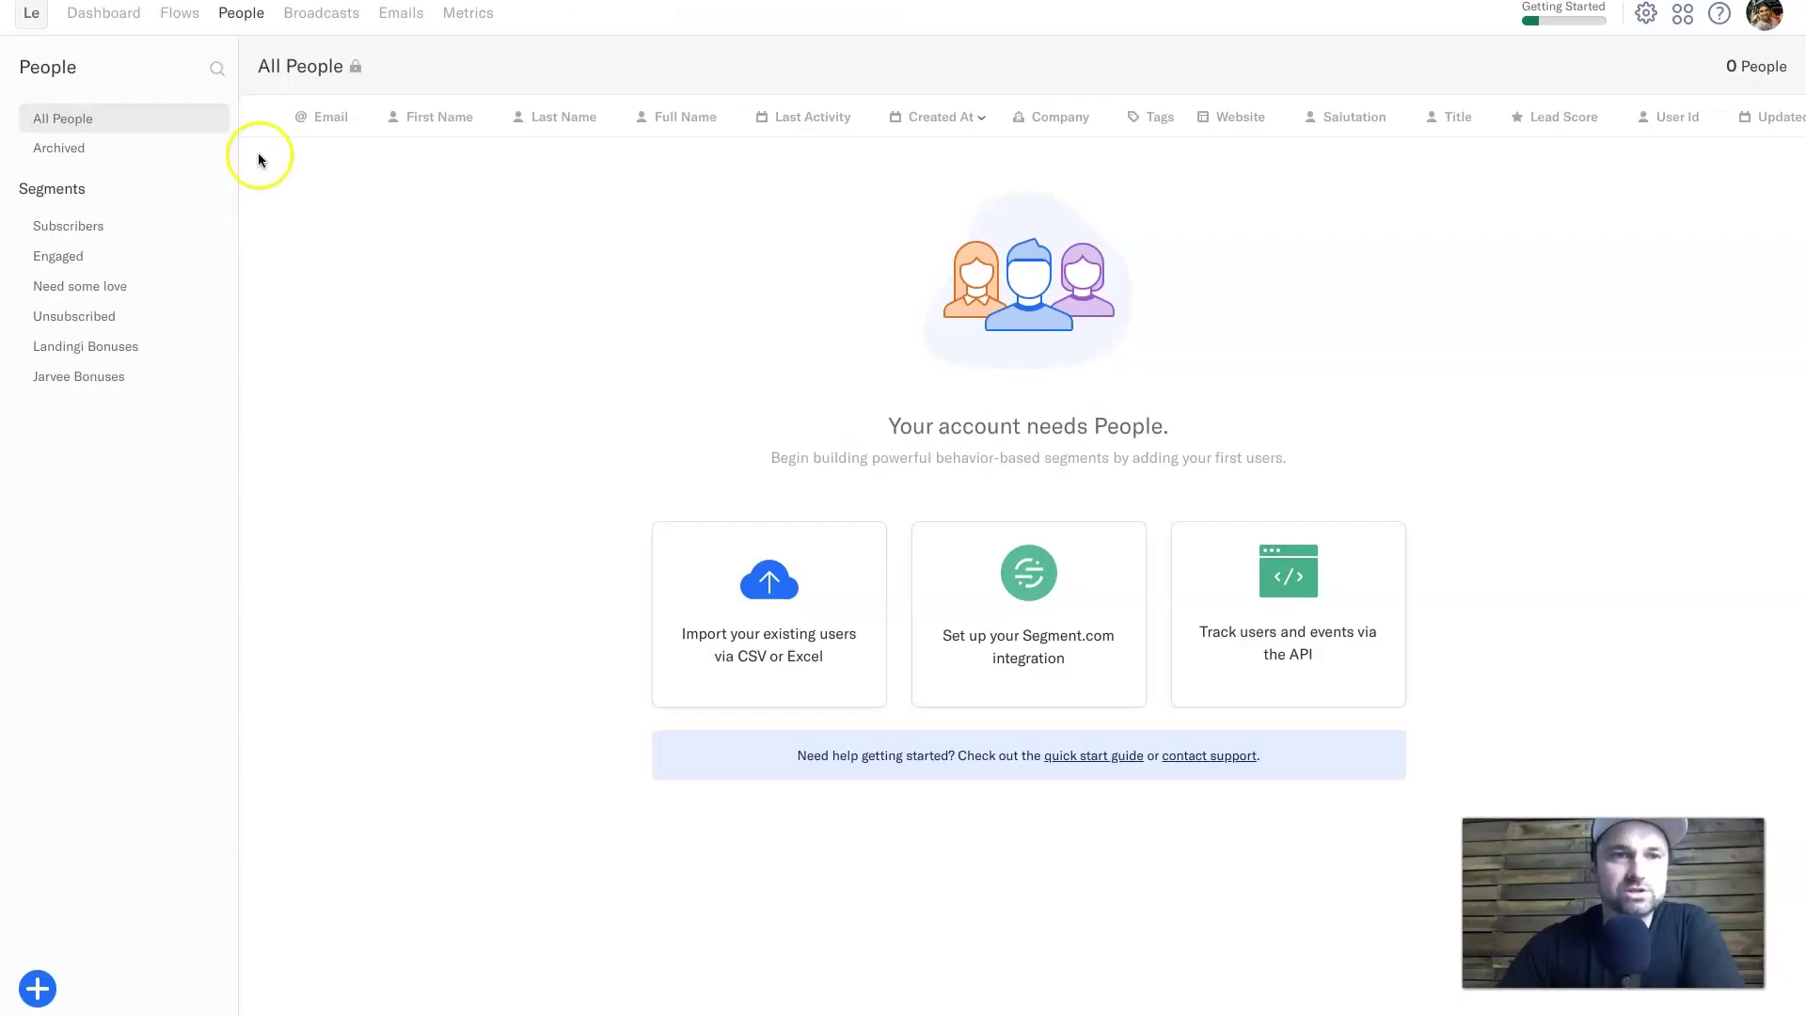
# Reload the People list, check the new contact's activity timeline, and go to Broadcasts.
pyautogui.rightClick(273, 185)
pyautogui.click(297, 228)
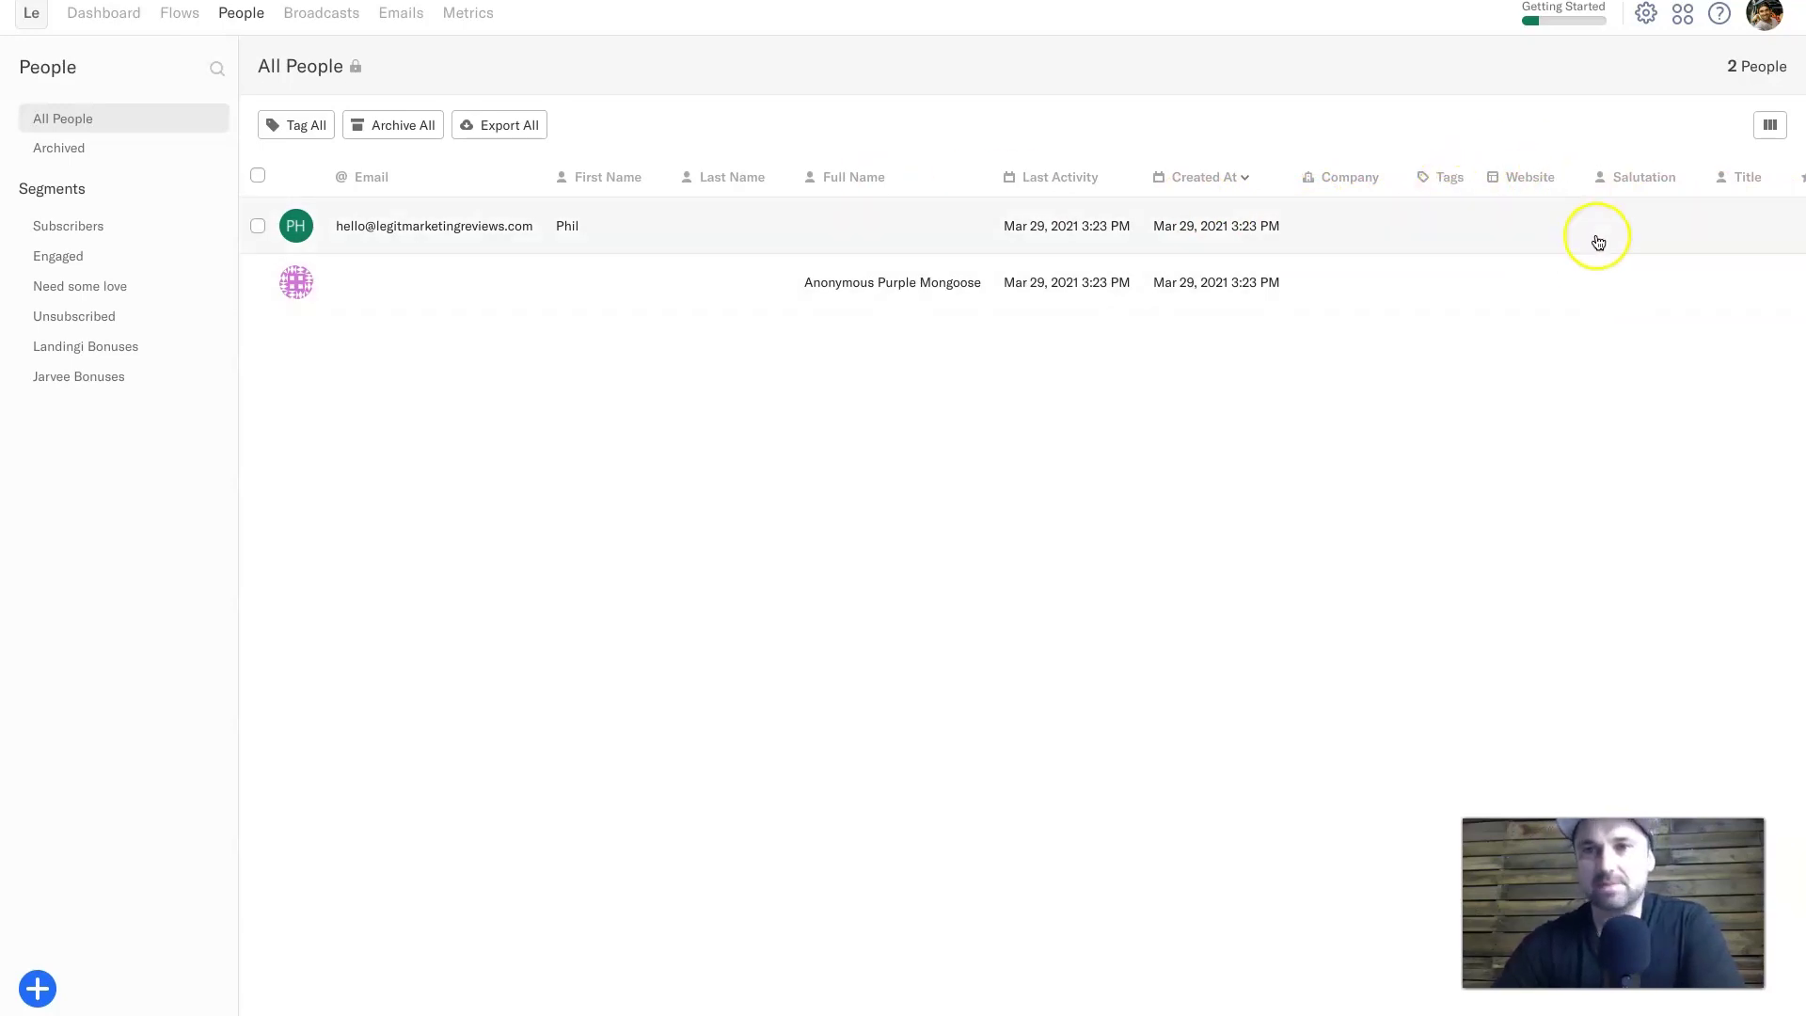
pyautogui.click(387, 225)
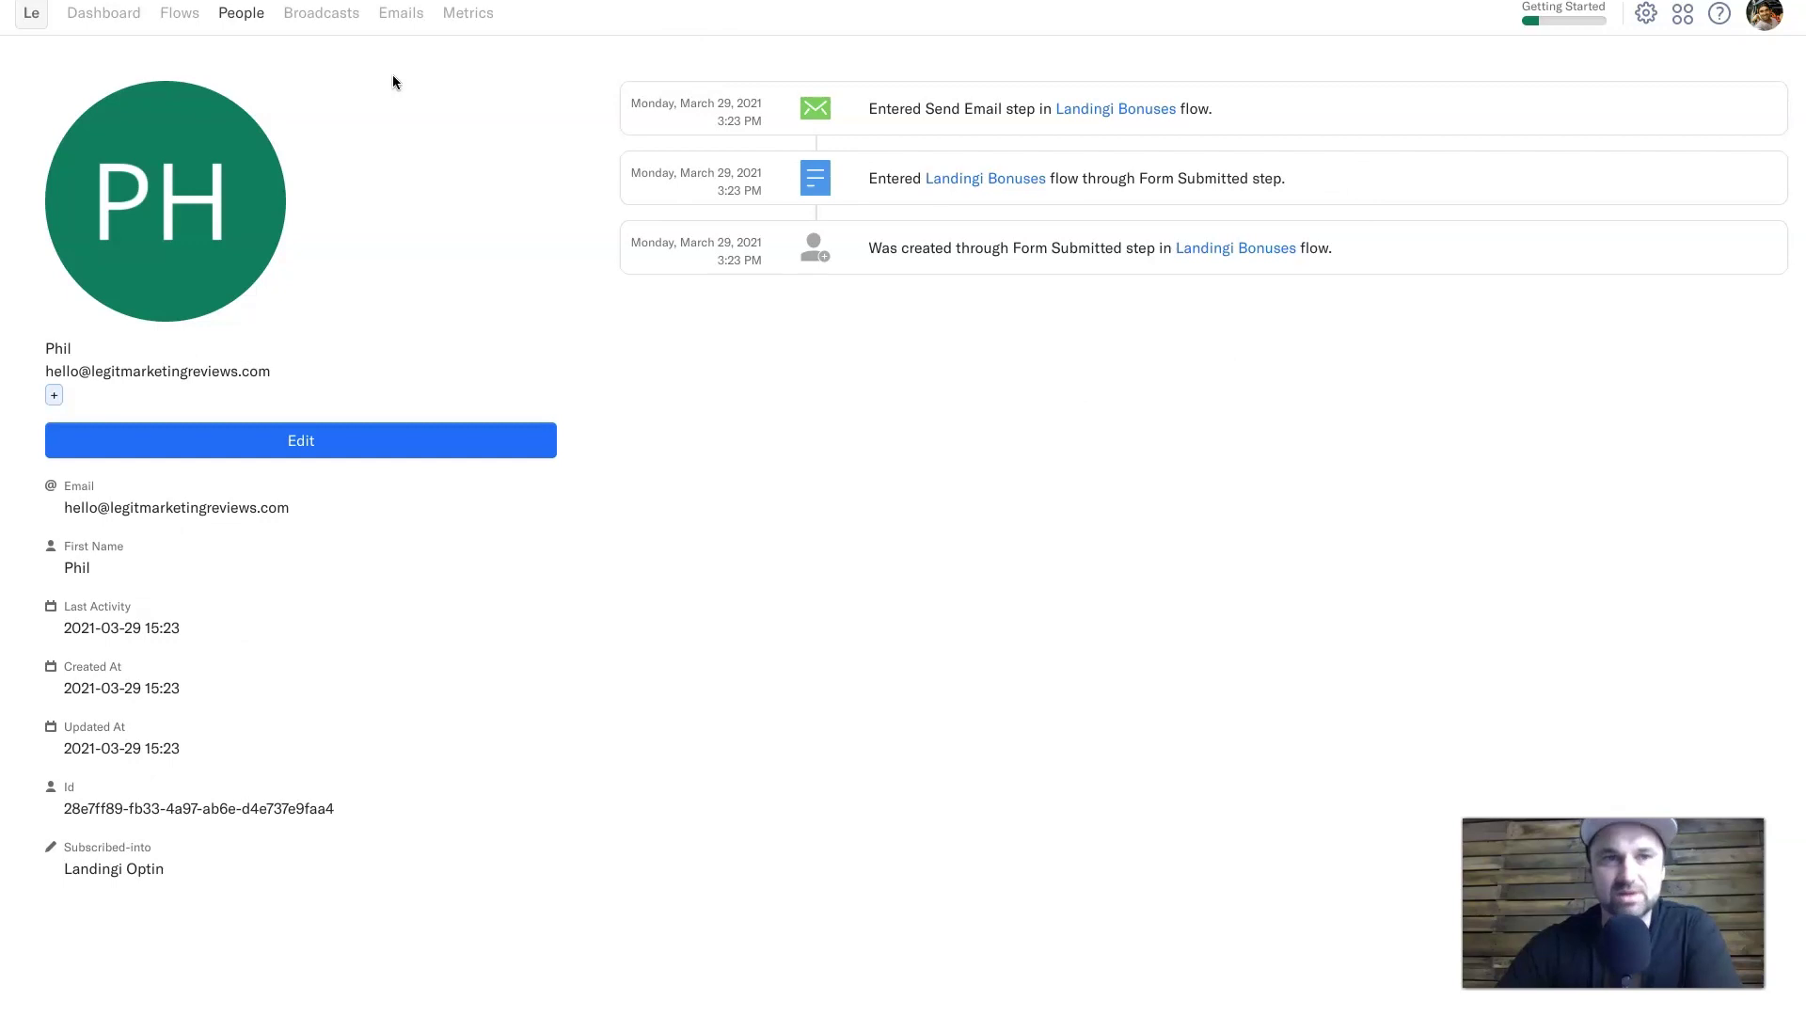
pyautogui.click(299, 13)
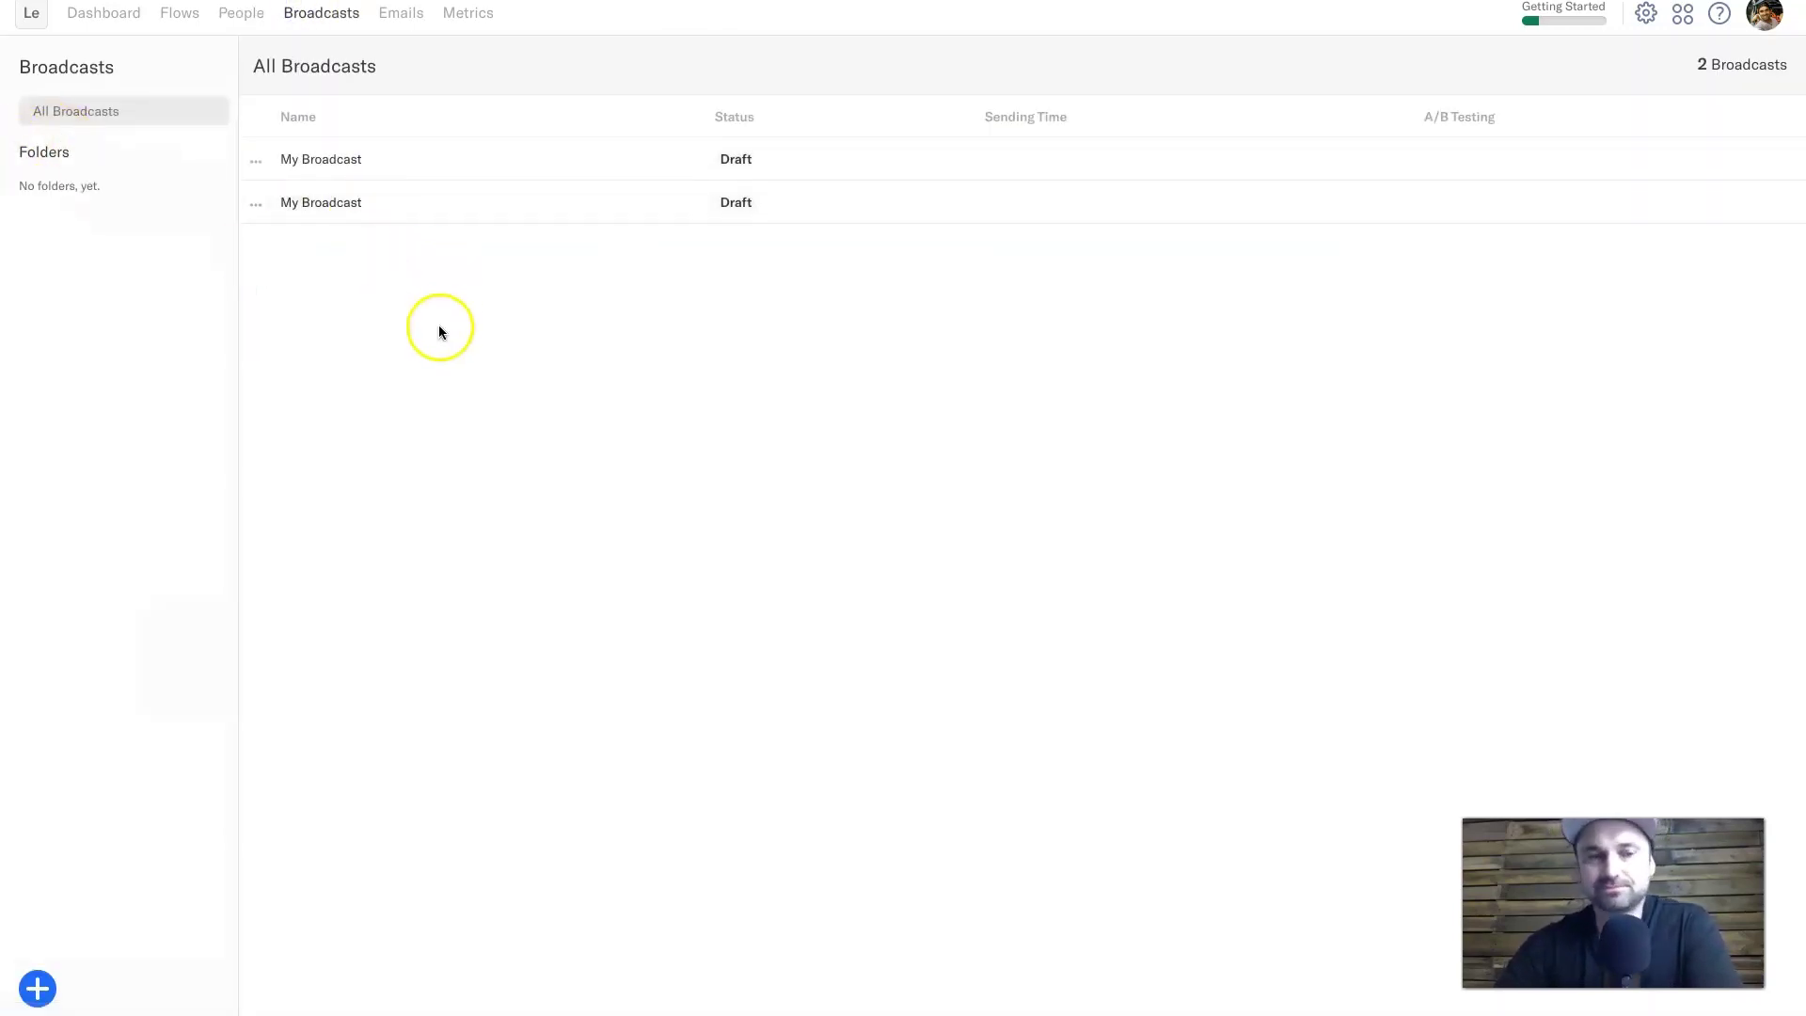
# Start a new broadcast and keep its audience as All People rather than a segment.
pyautogui.click(51, 979)
pyautogui.click(136, 884)
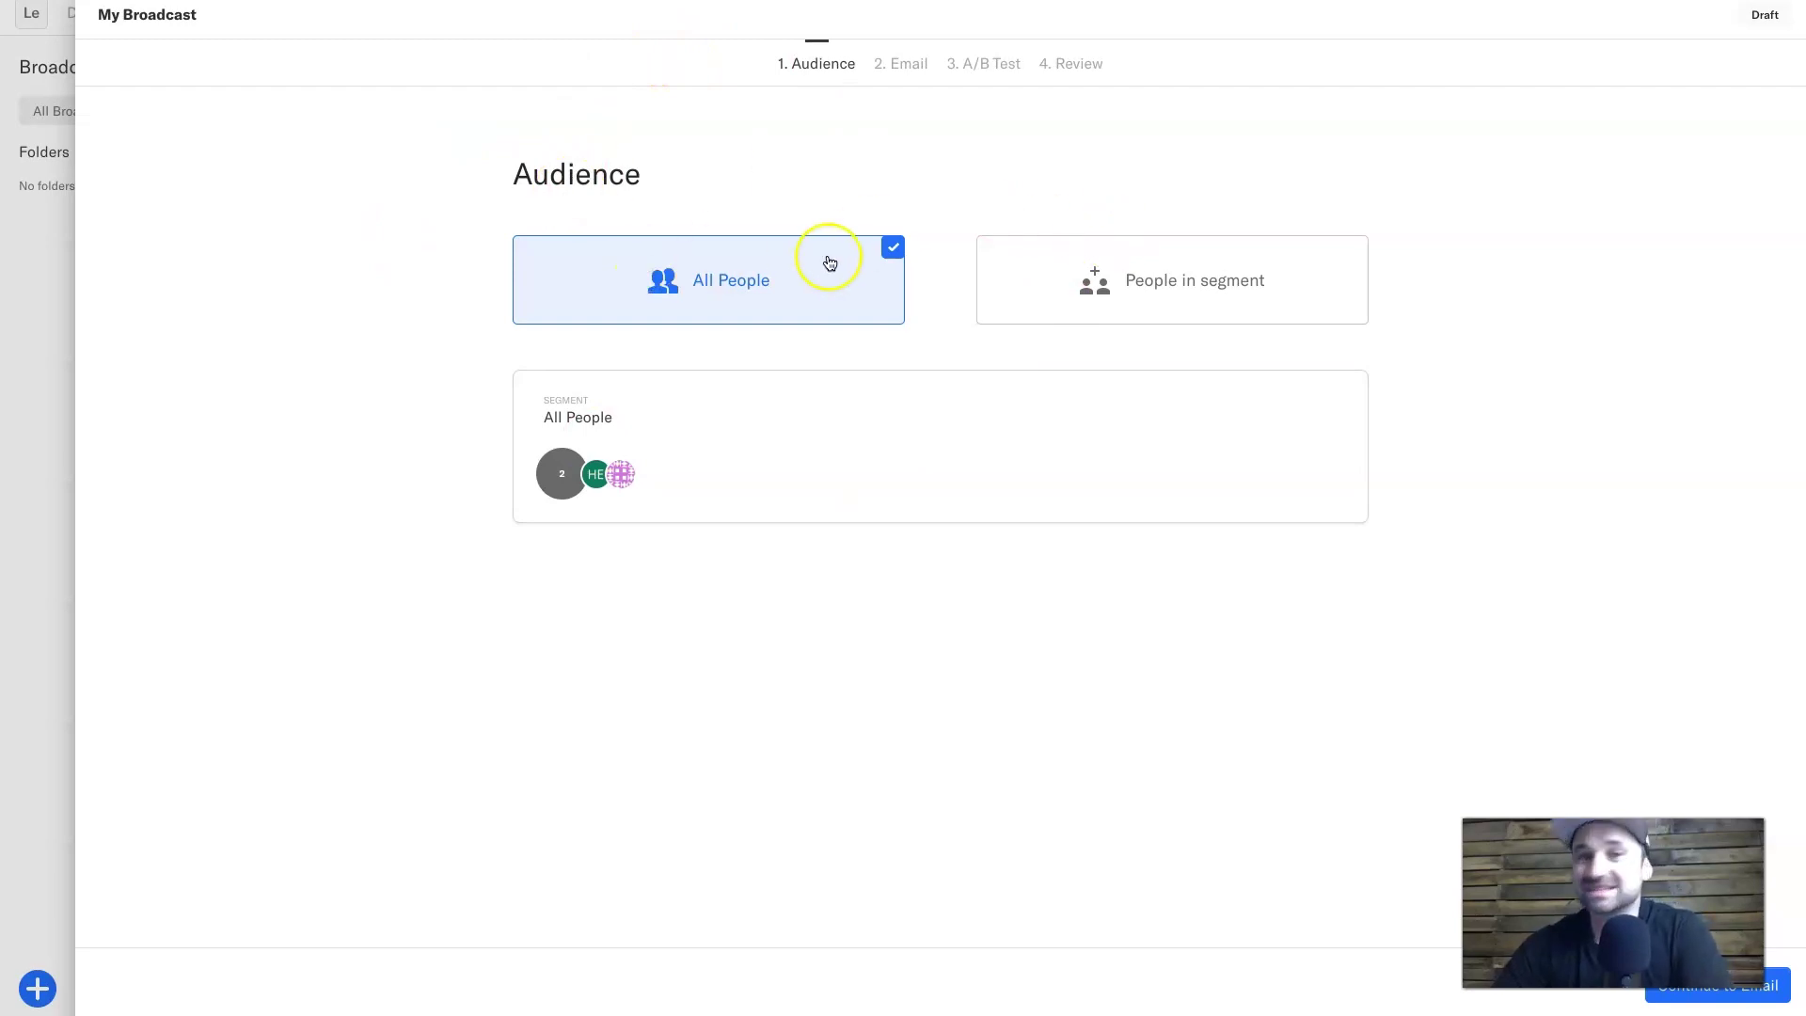
pyautogui.click(1141, 298)
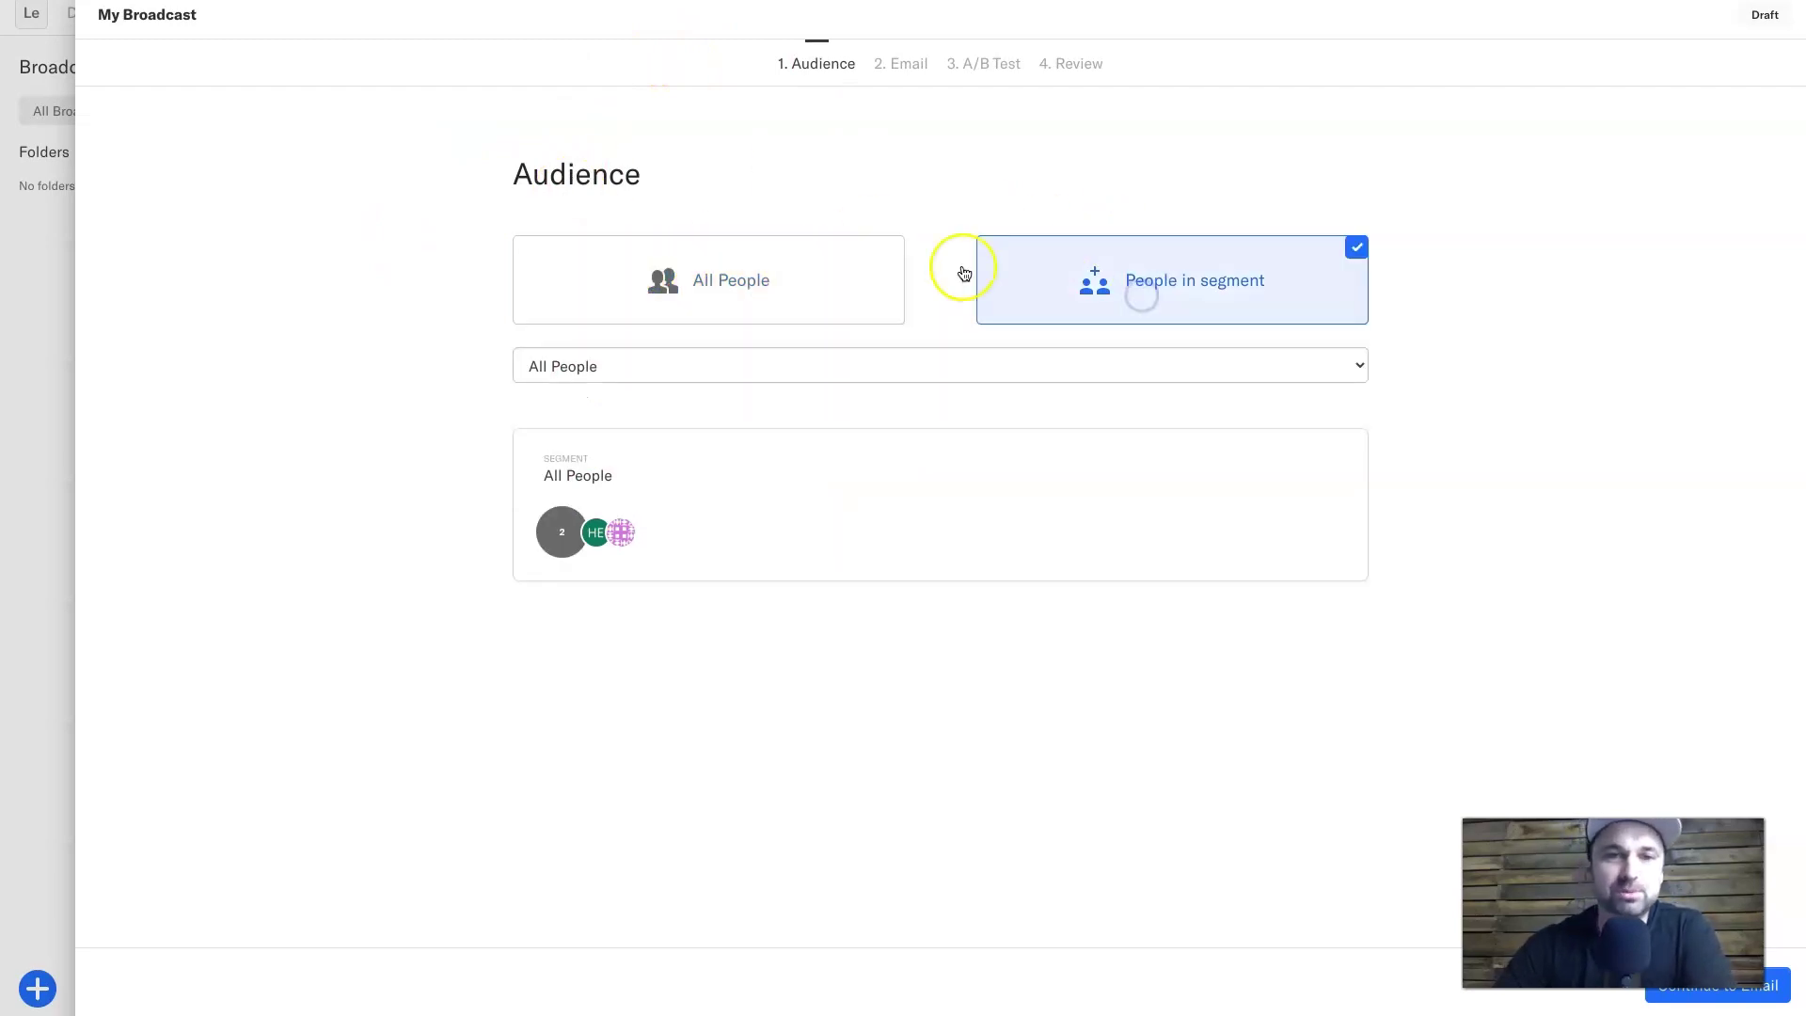
pyautogui.click(666, 362)
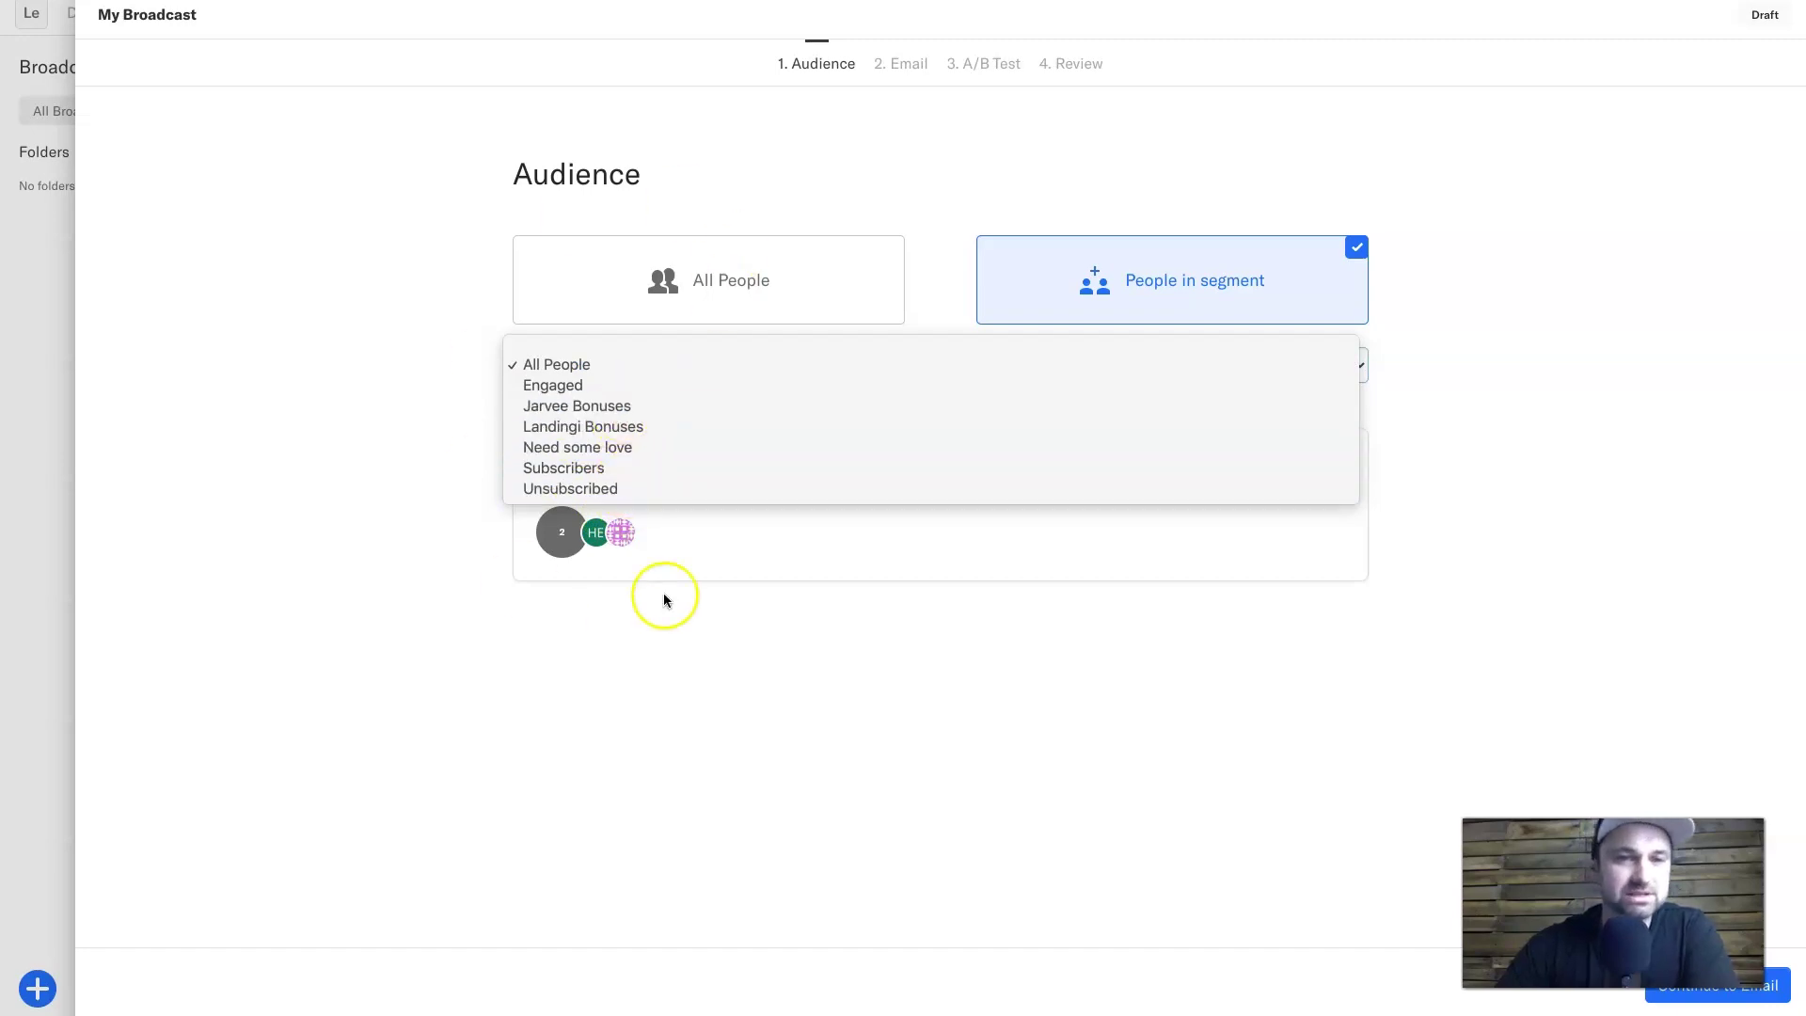
pyautogui.click(334, 212)
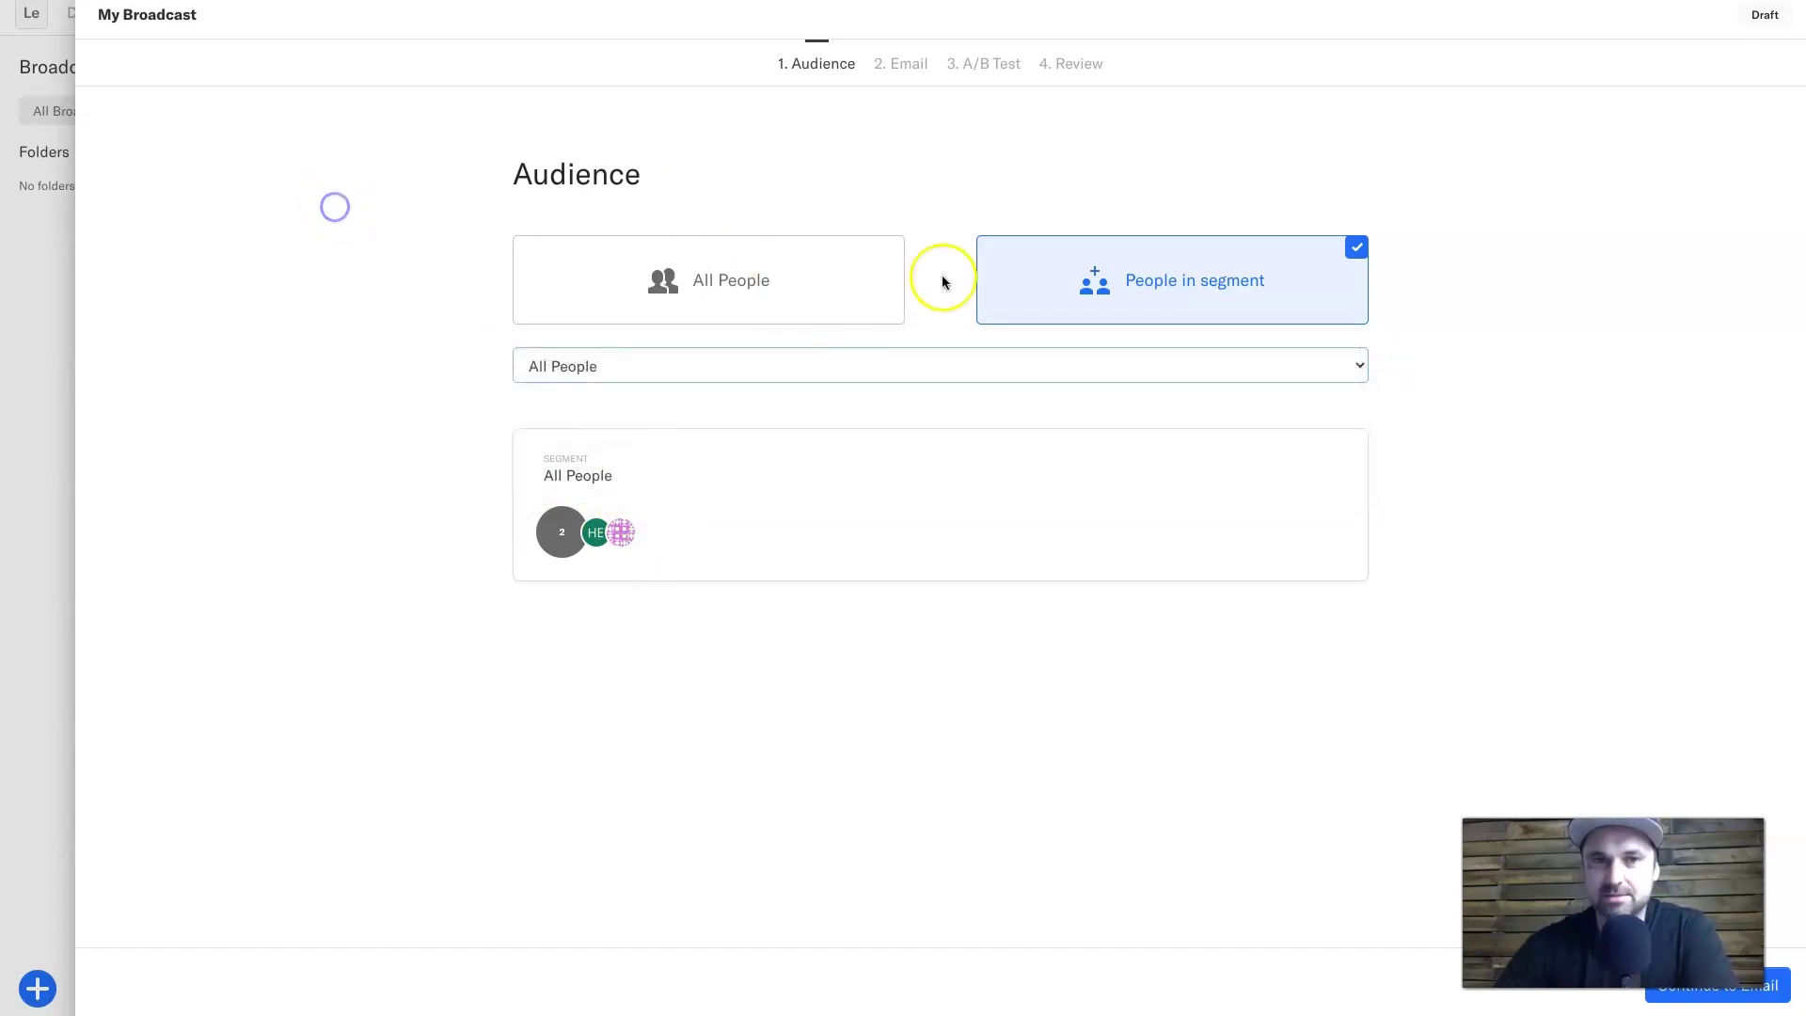
pyautogui.click(676, 292)
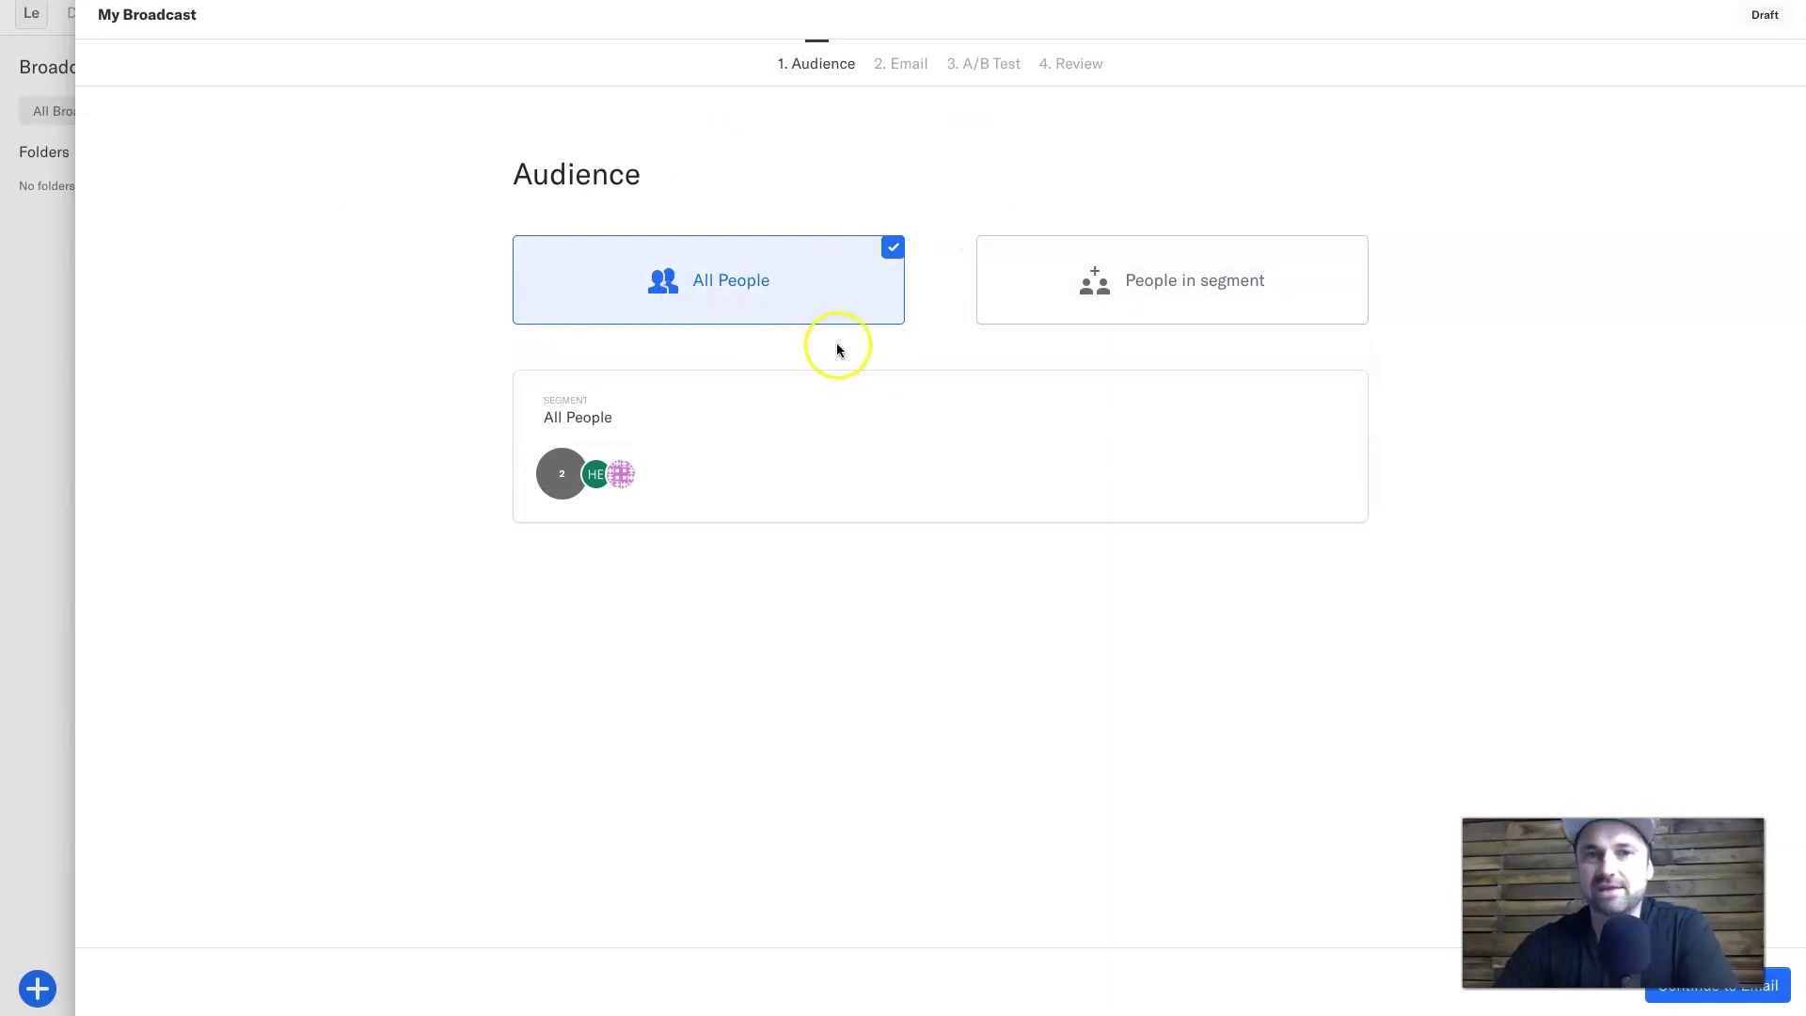
# Advance the broadcast through the Email, A/B Test and Review steps, then close it.
pyautogui.click(908, 65)
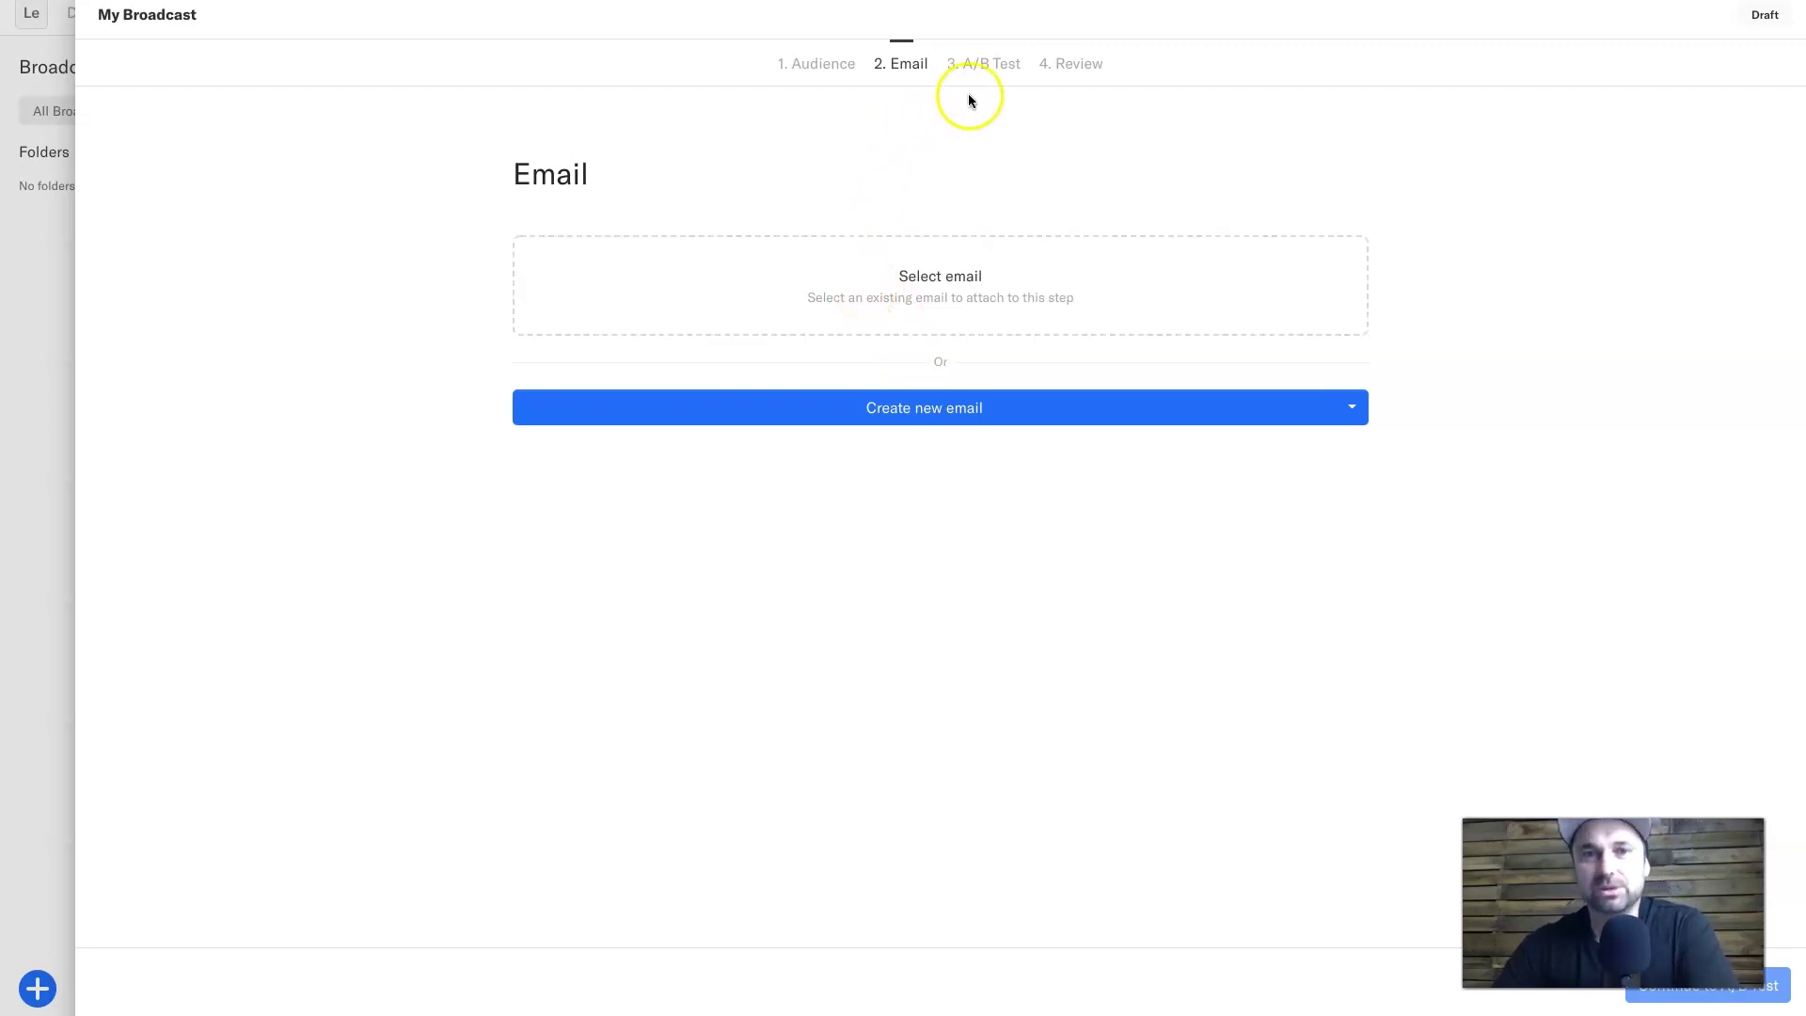
pyautogui.click(981, 68)
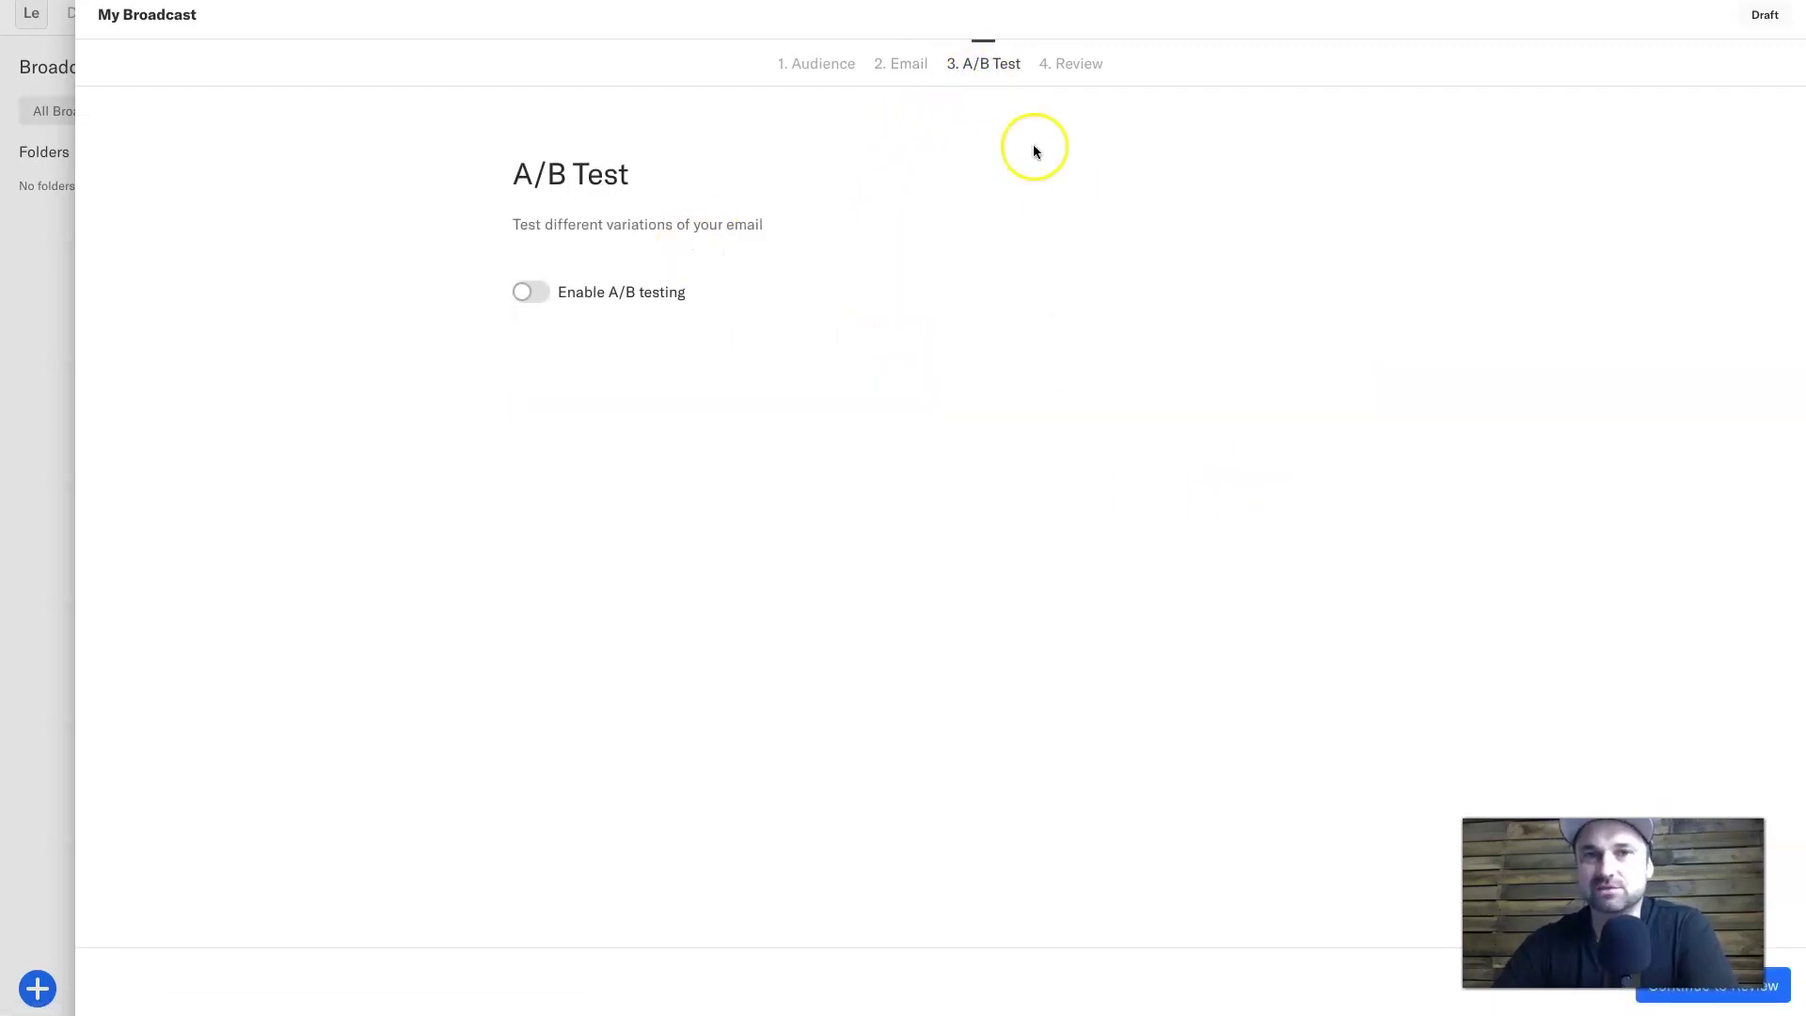
pyautogui.click(1088, 77)
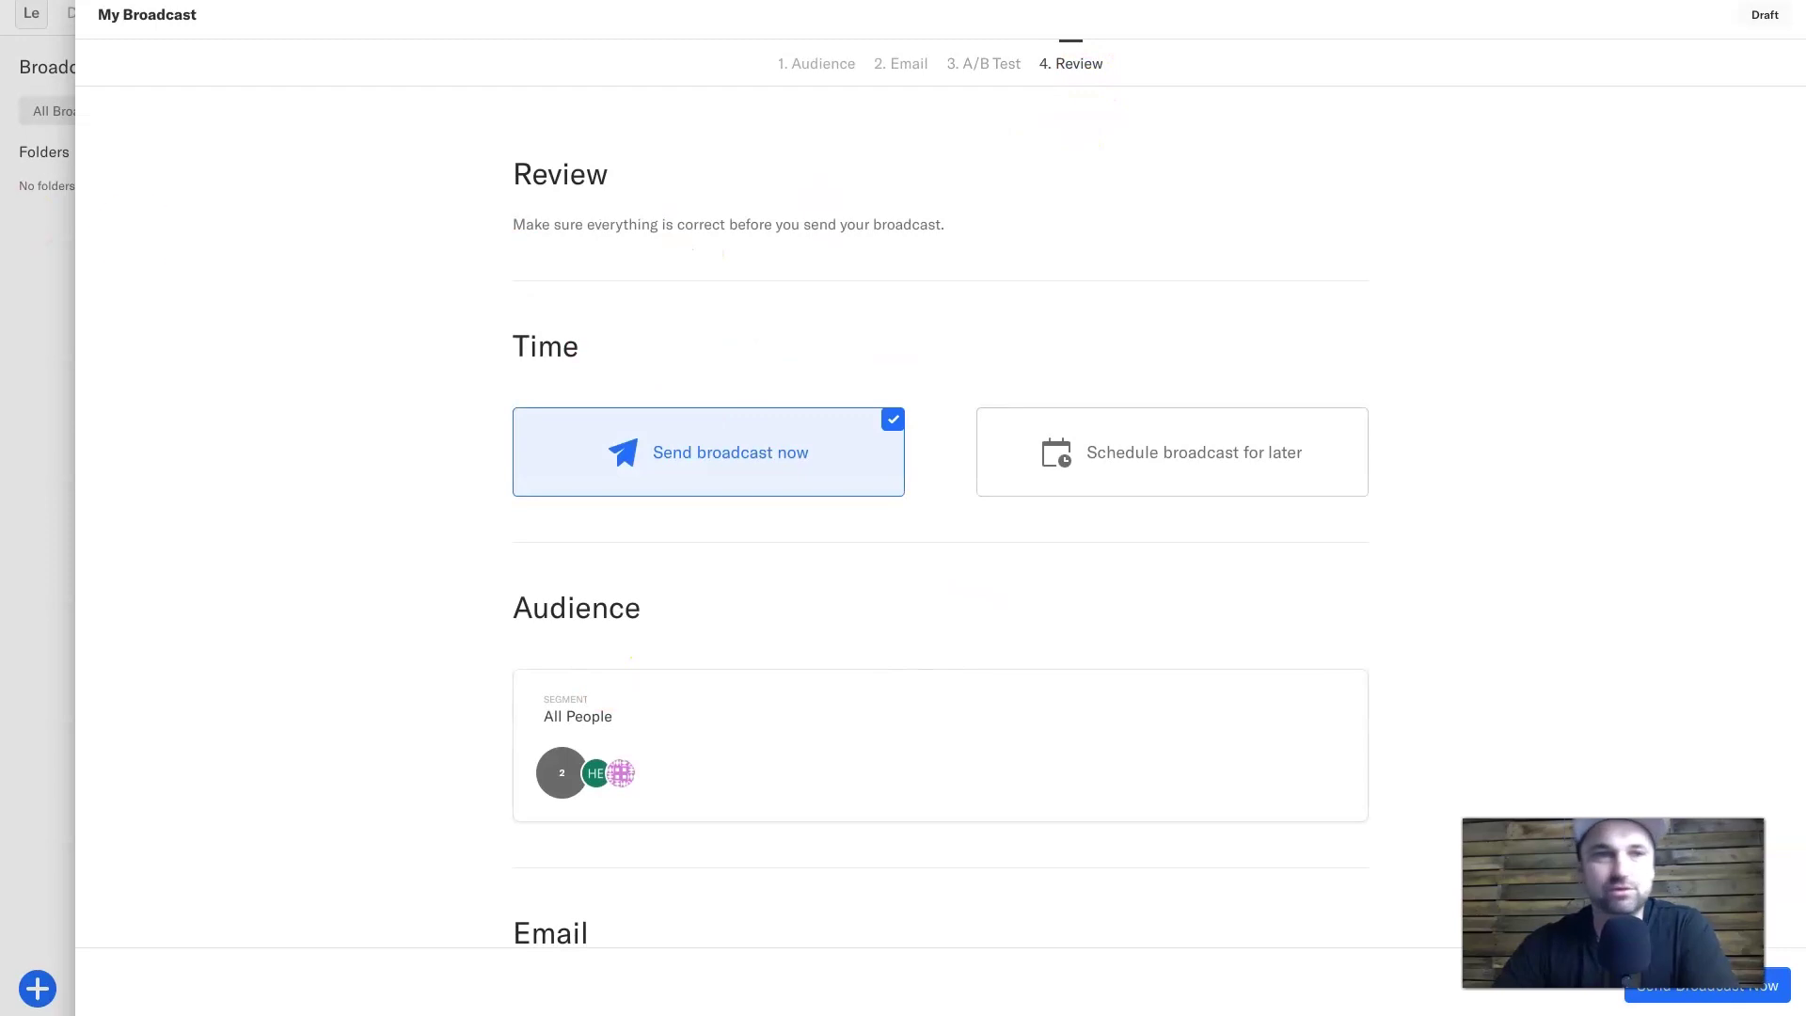
pyautogui.click(40, 311)
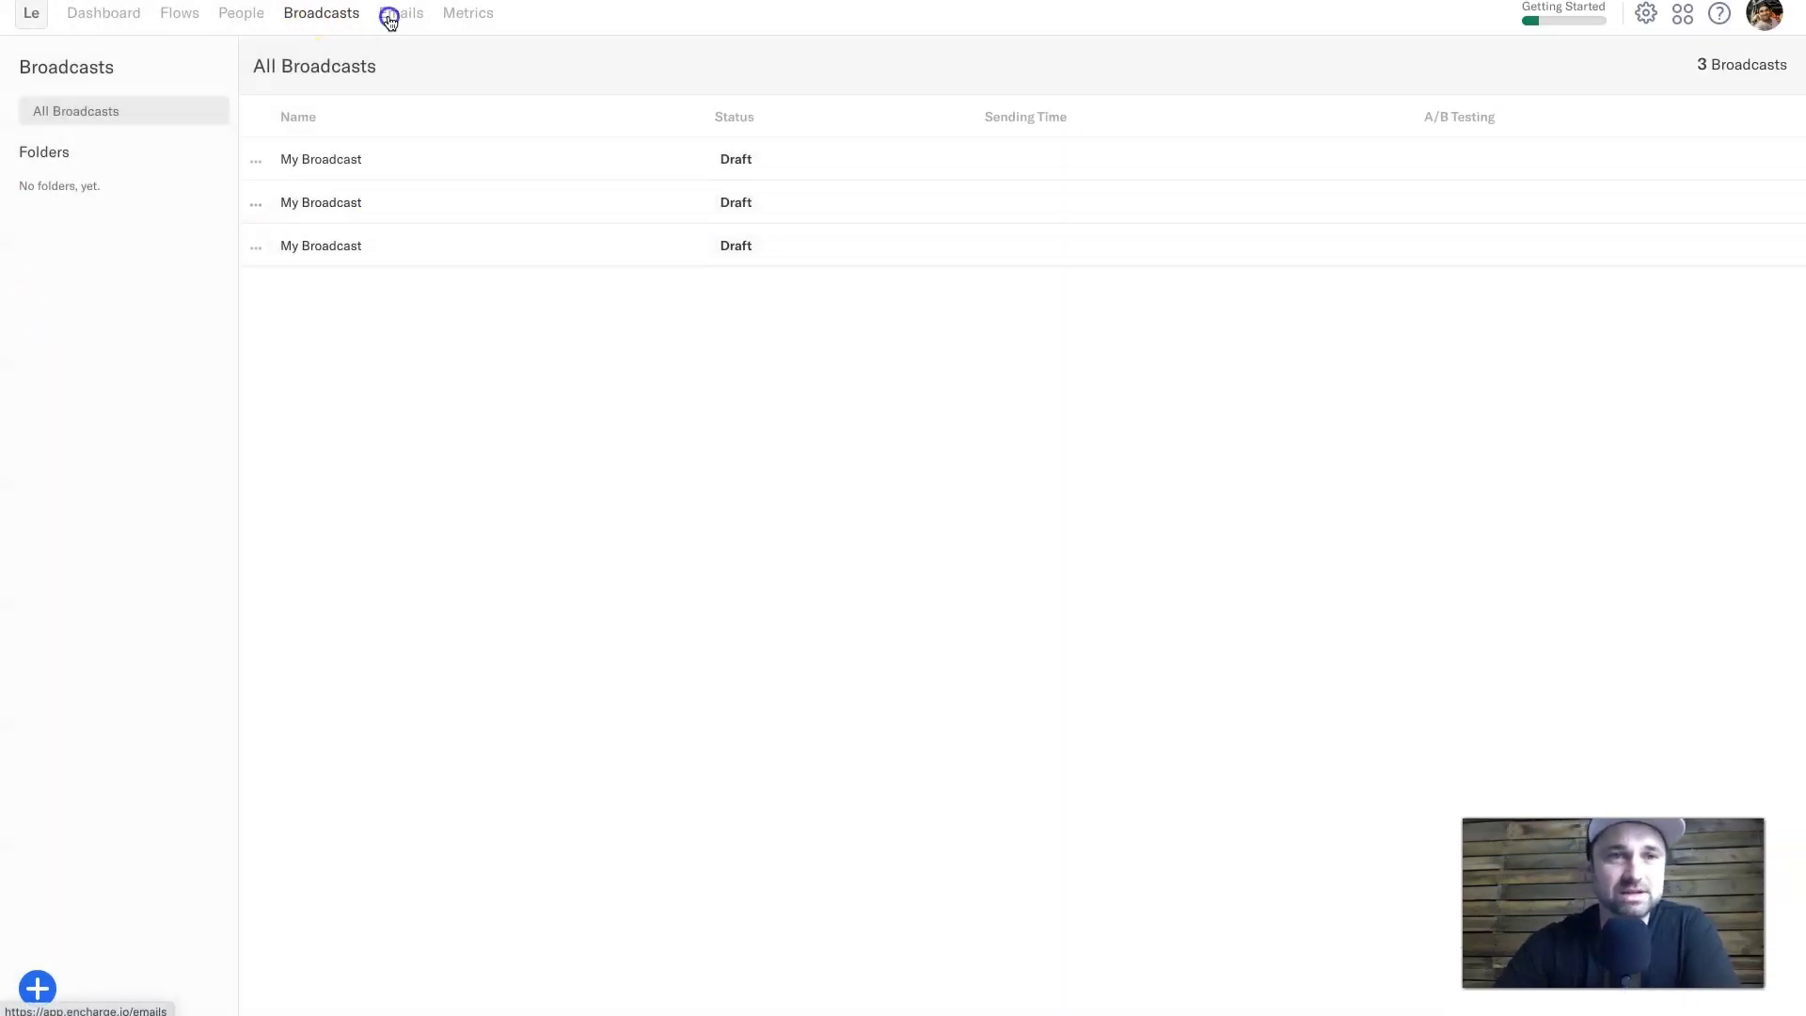
# Look over the Emails overview, then scroll through the Email Metrics delivery charts.
pyautogui.click(390, 15)
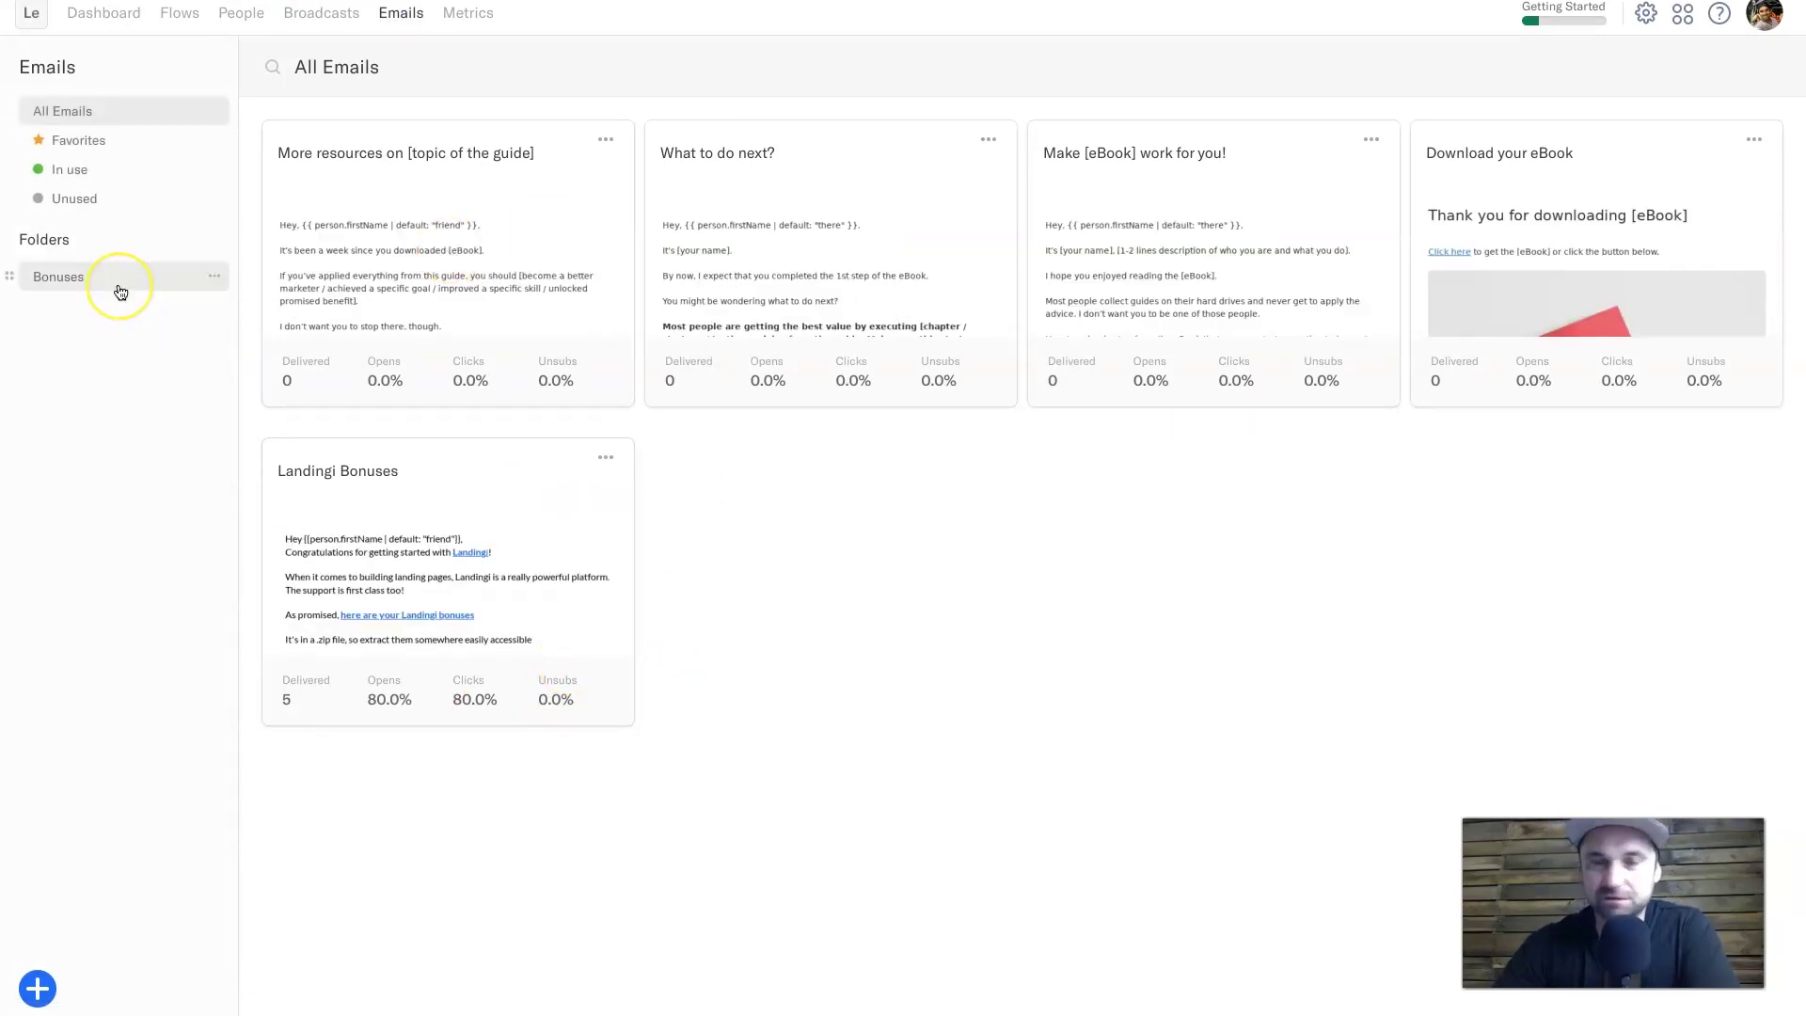
pyautogui.click(459, 15)
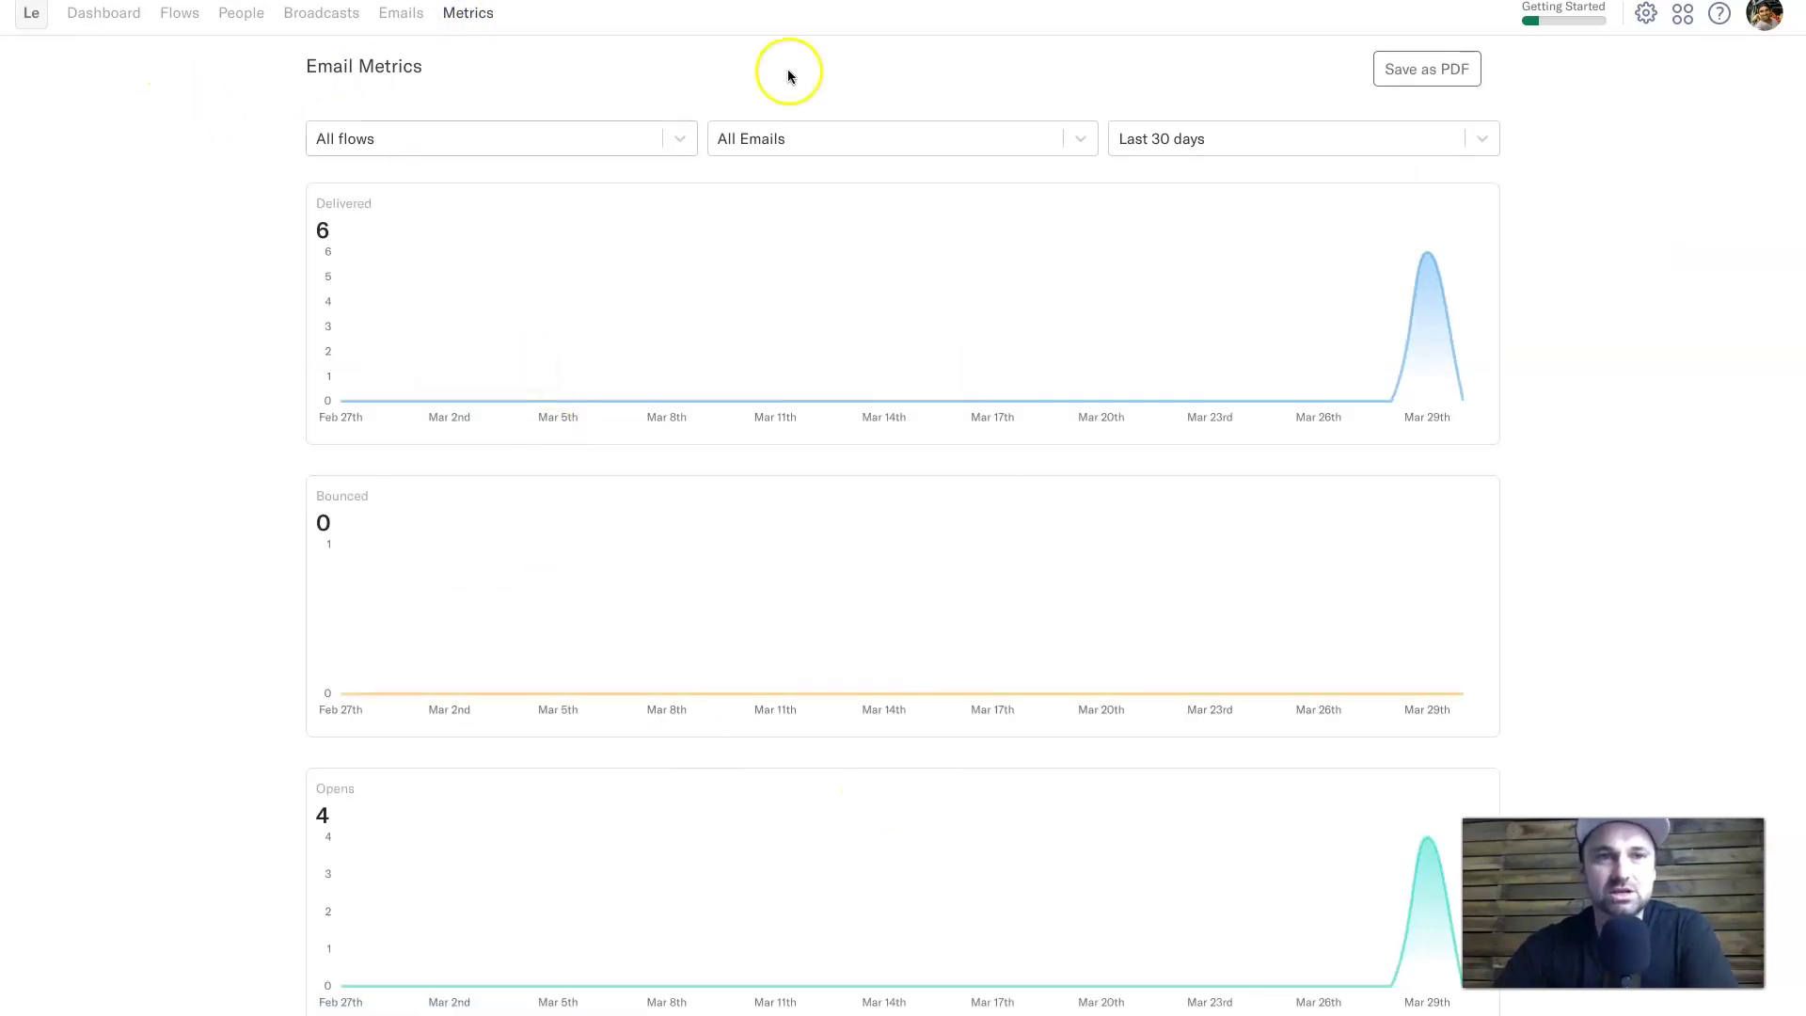
pyautogui.scroll(-15, 904, 781)
pyautogui.scroll(4, 1110, 796)
pyautogui.scroll(-4, 1110, 796)
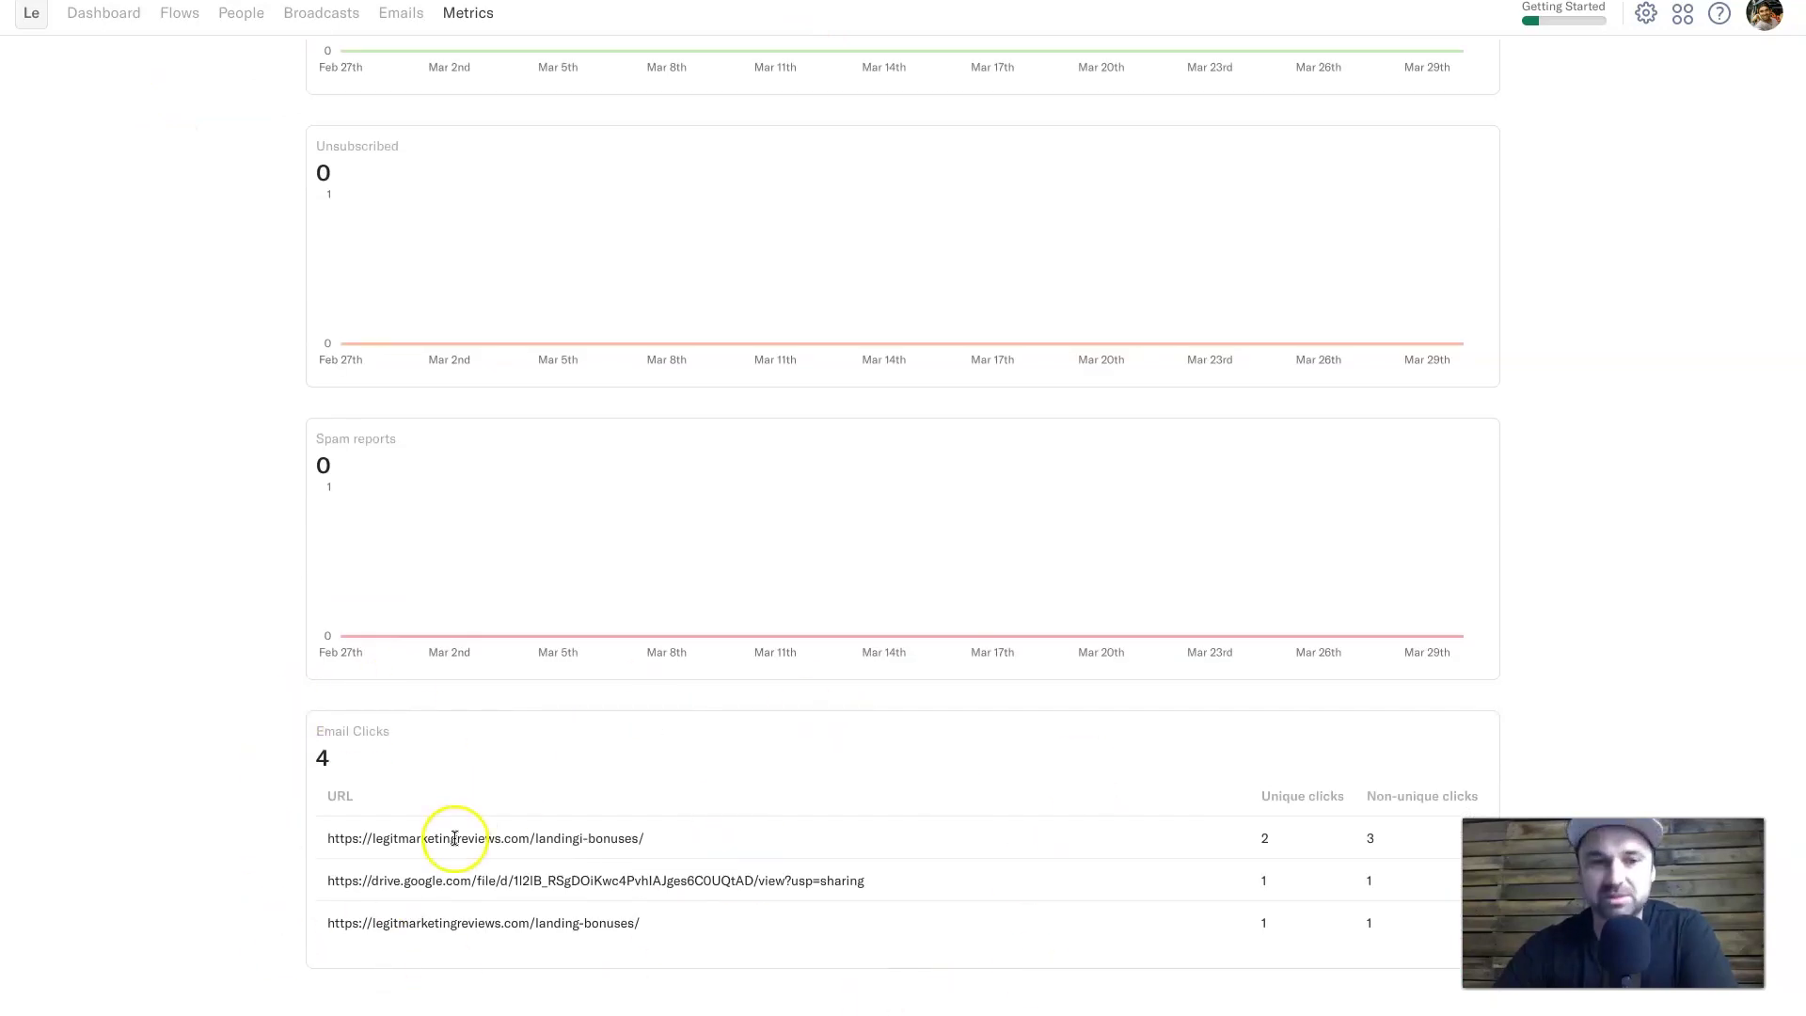
pyautogui.scroll(20, 944, 714)
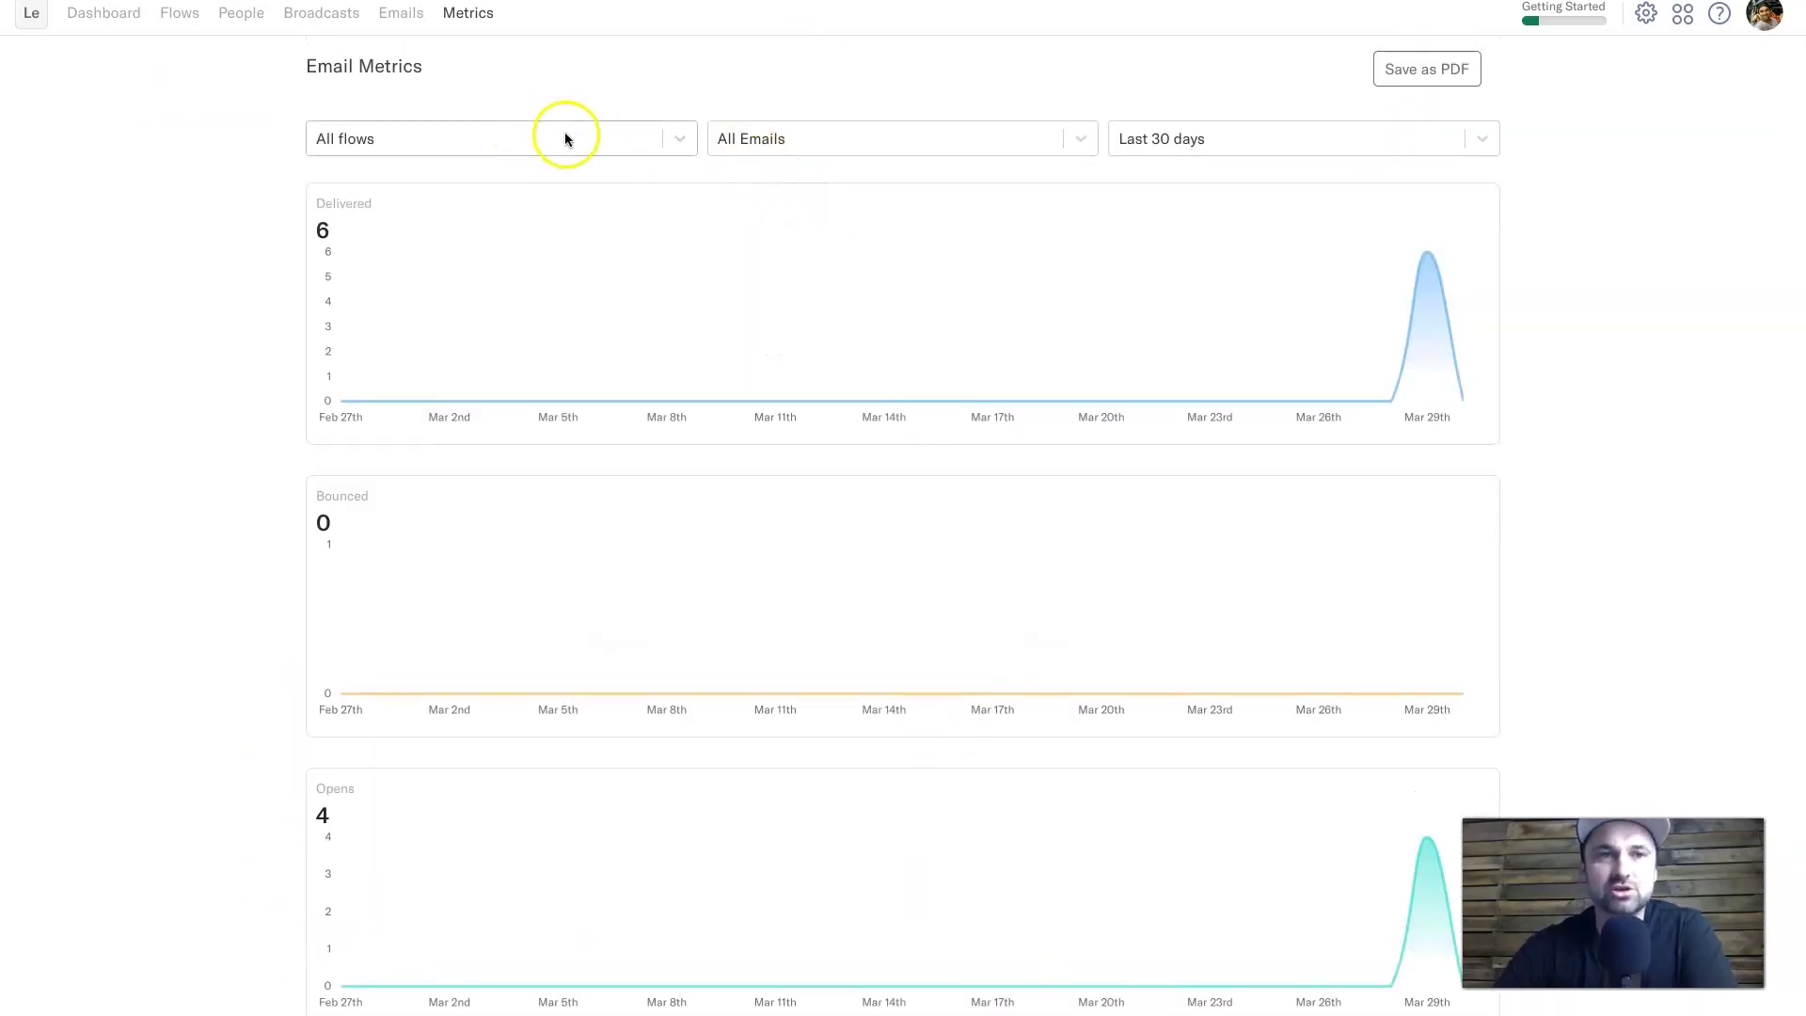
# Inspect the All flows, All Emails and Last 30 days filter dropdowns.
pyautogui.click(578, 134)
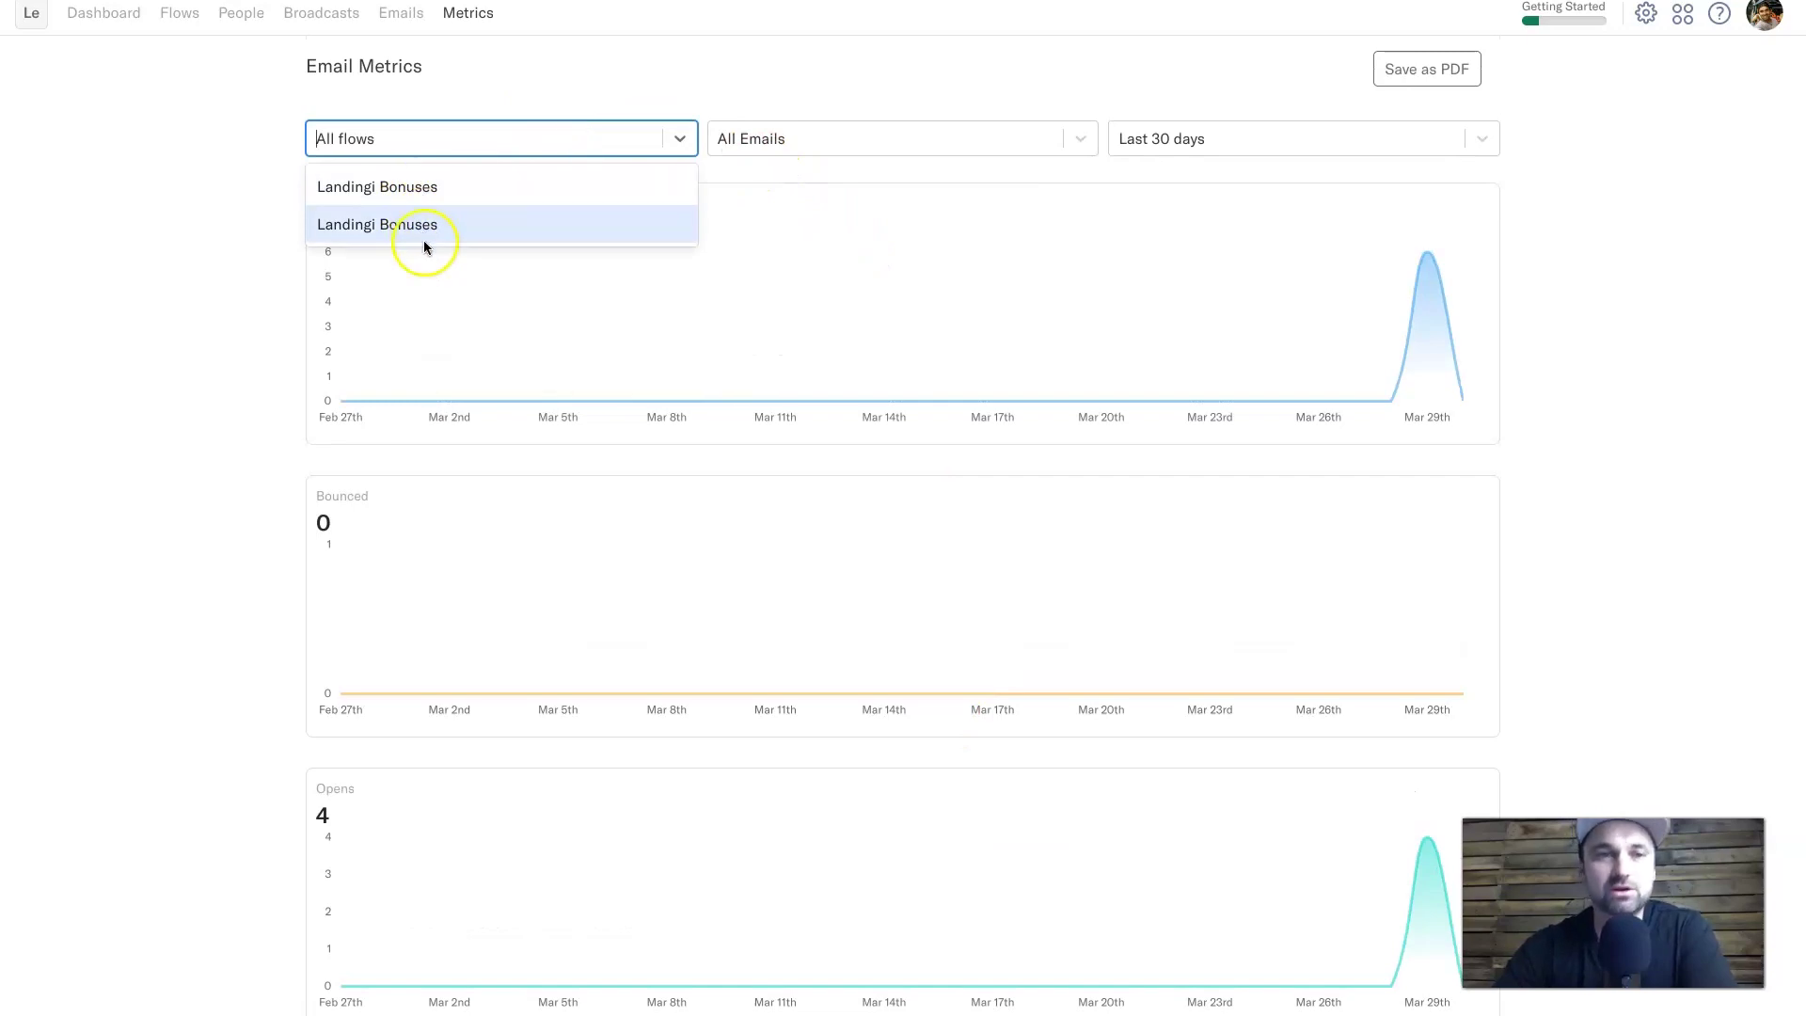
pyautogui.click(414, 135)
pyautogui.click(948, 143)
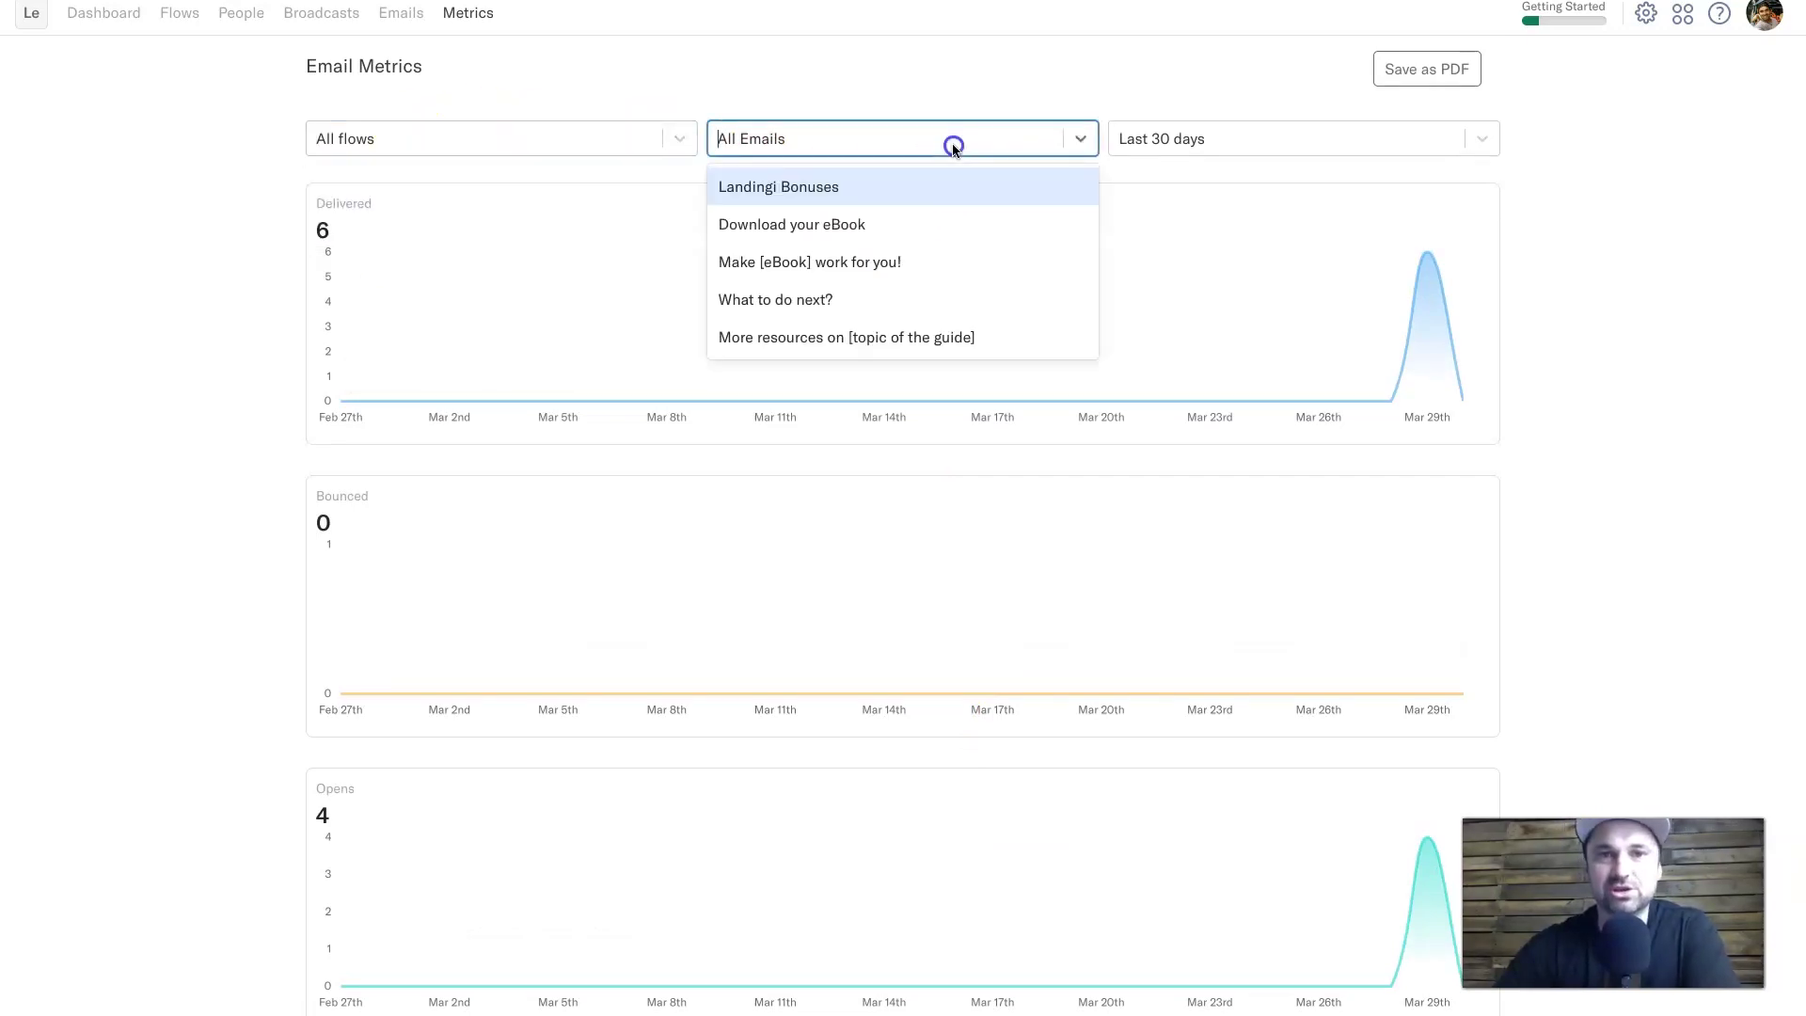
pyautogui.click(894, 162)
pyautogui.click(1157, 141)
pyautogui.click(1187, 139)
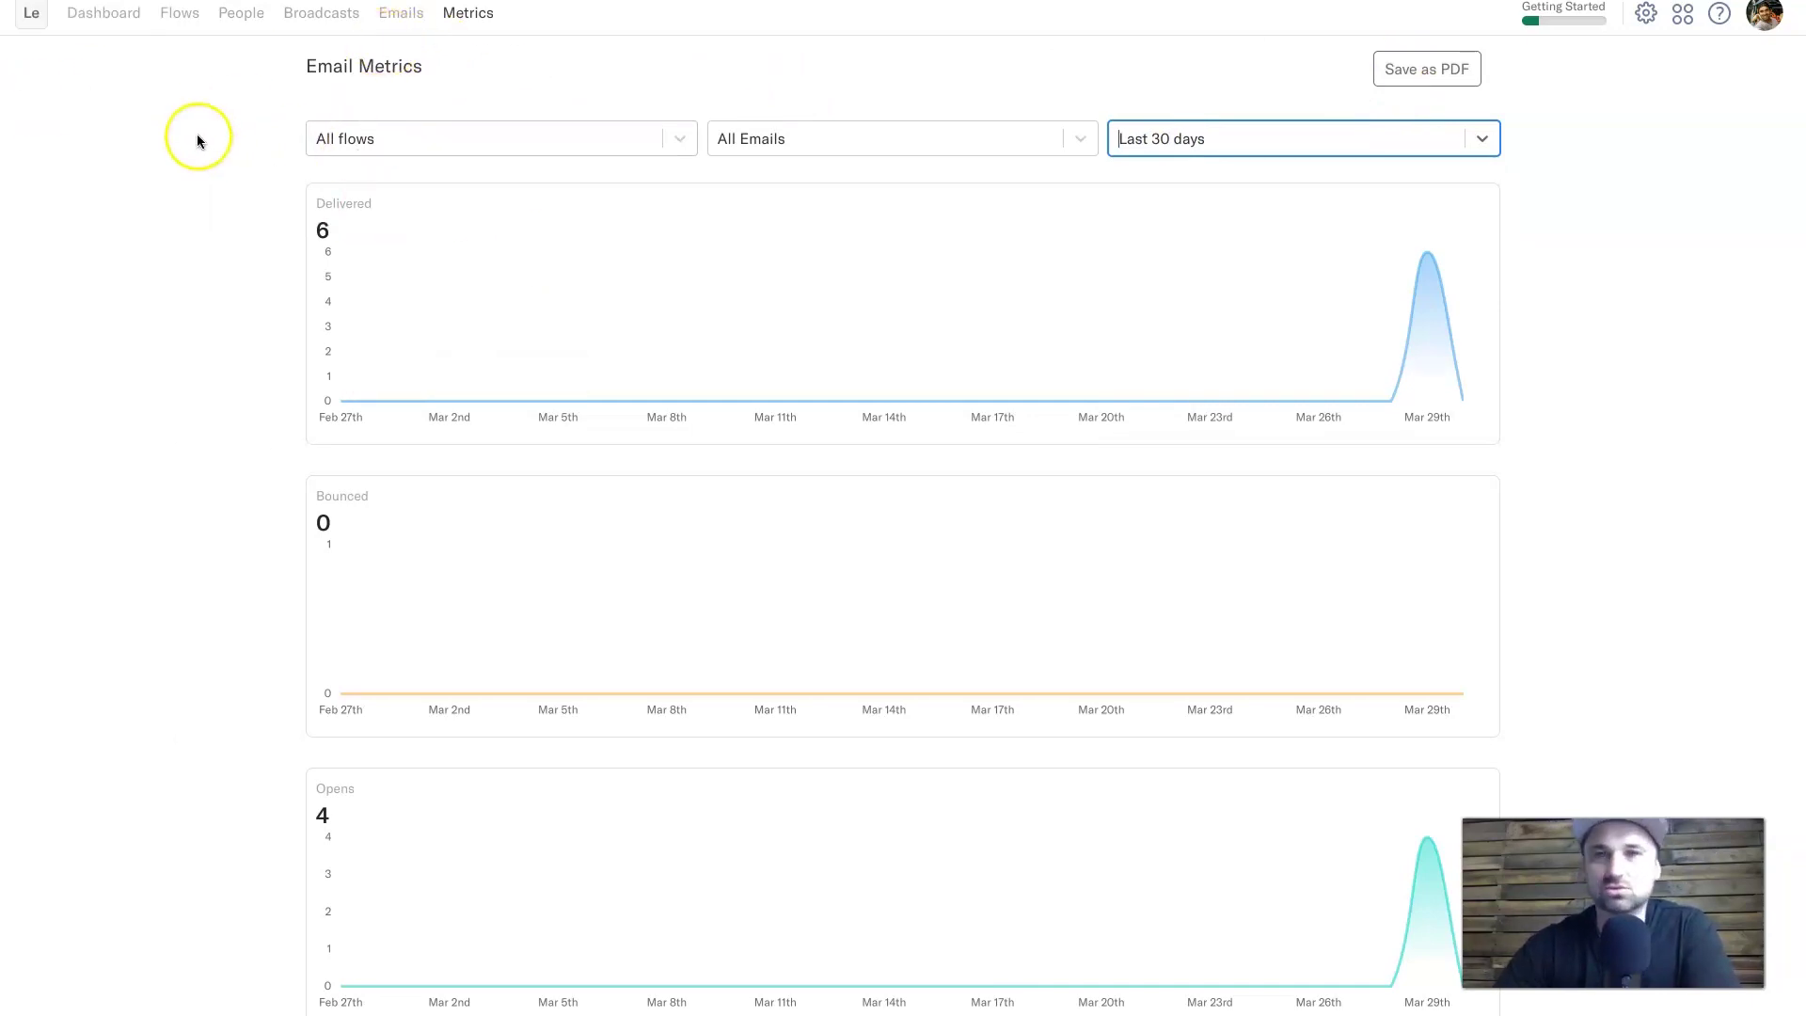
# Open the Landingi Bonuses flow and bring its Wait and Warm-Leads steps into view.
pyautogui.click(181, 12)
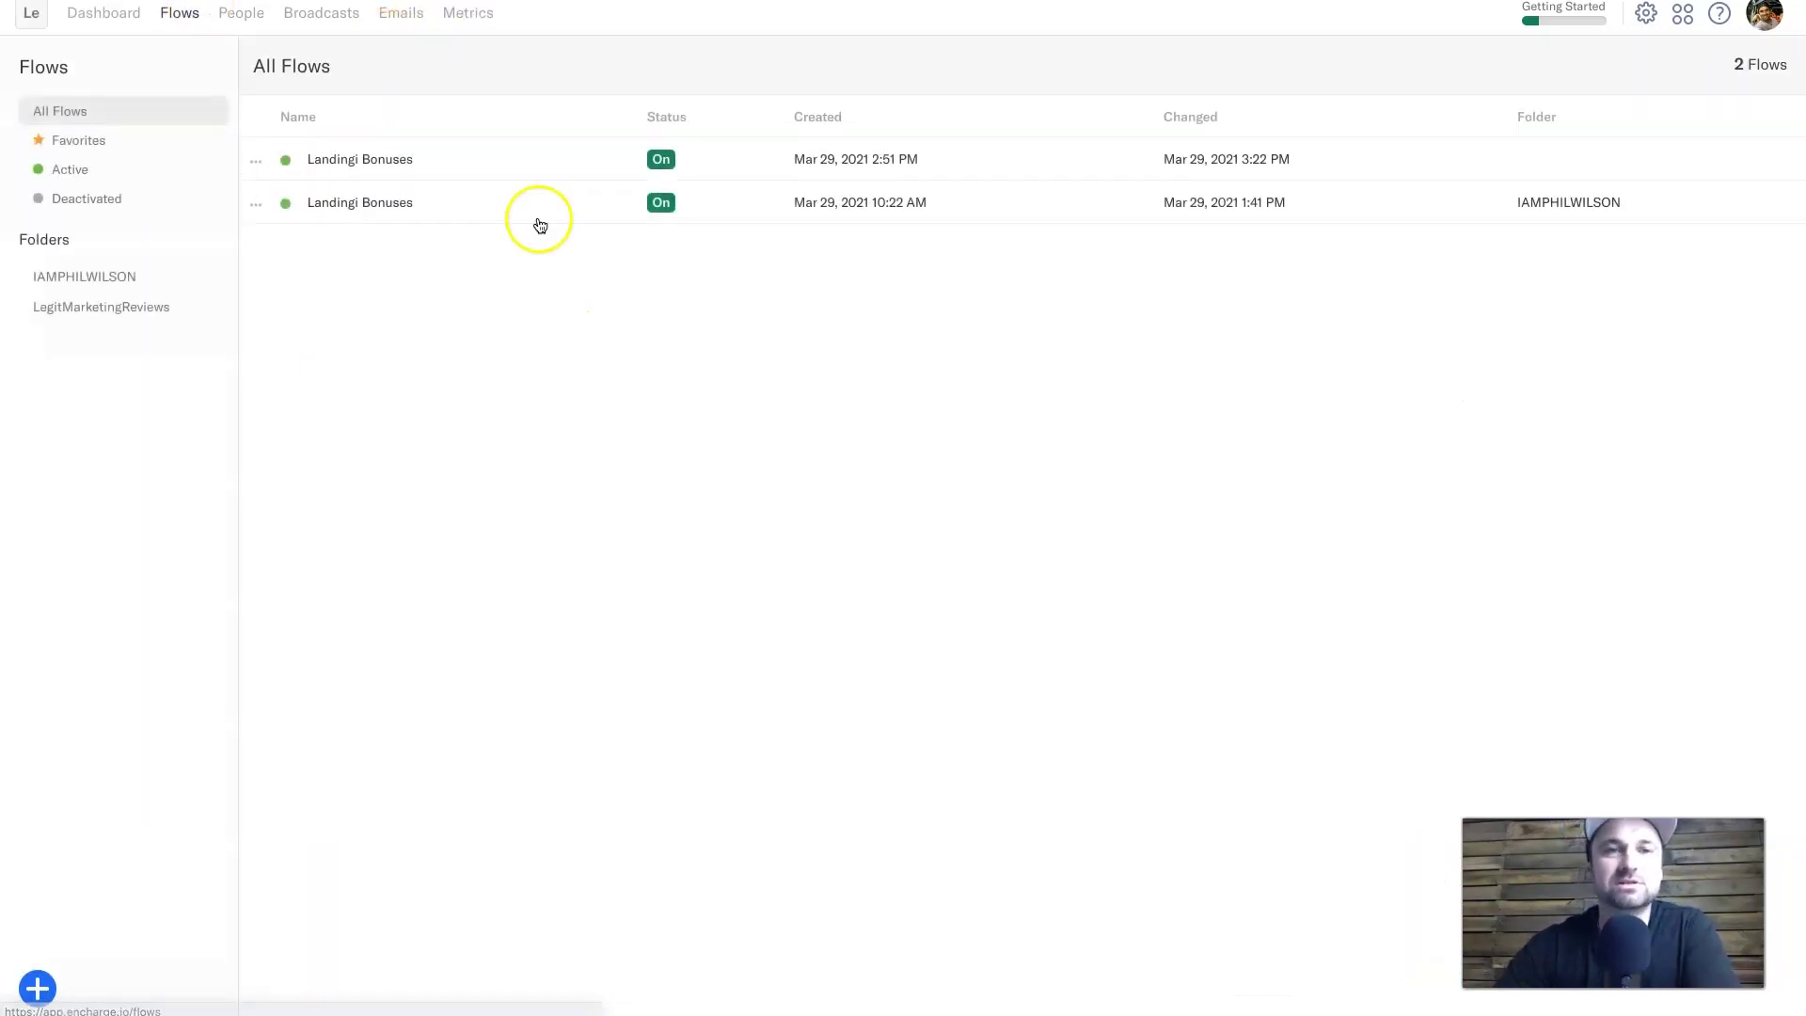
pyautogui.click(362, 160)
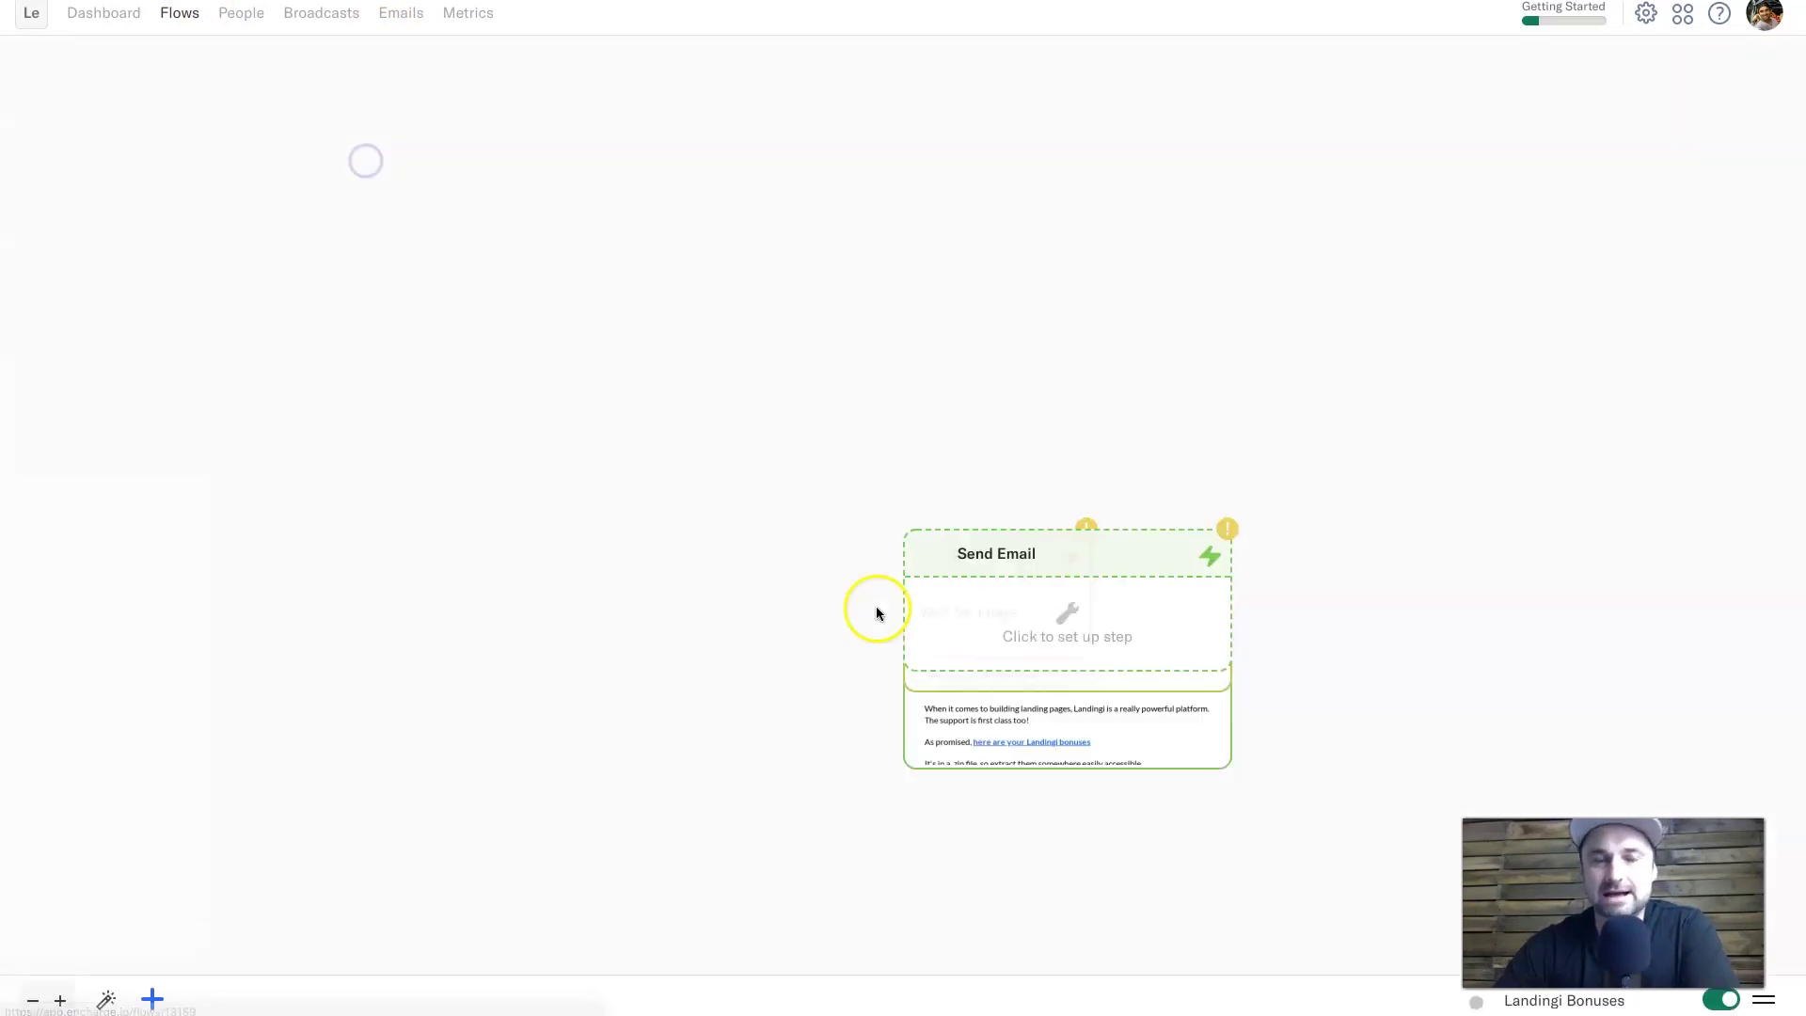
pyautogui.scroll(3, 810, 210)
pyautogui.moveTo(806, 222); pyautogui.dragTo(848, 543)
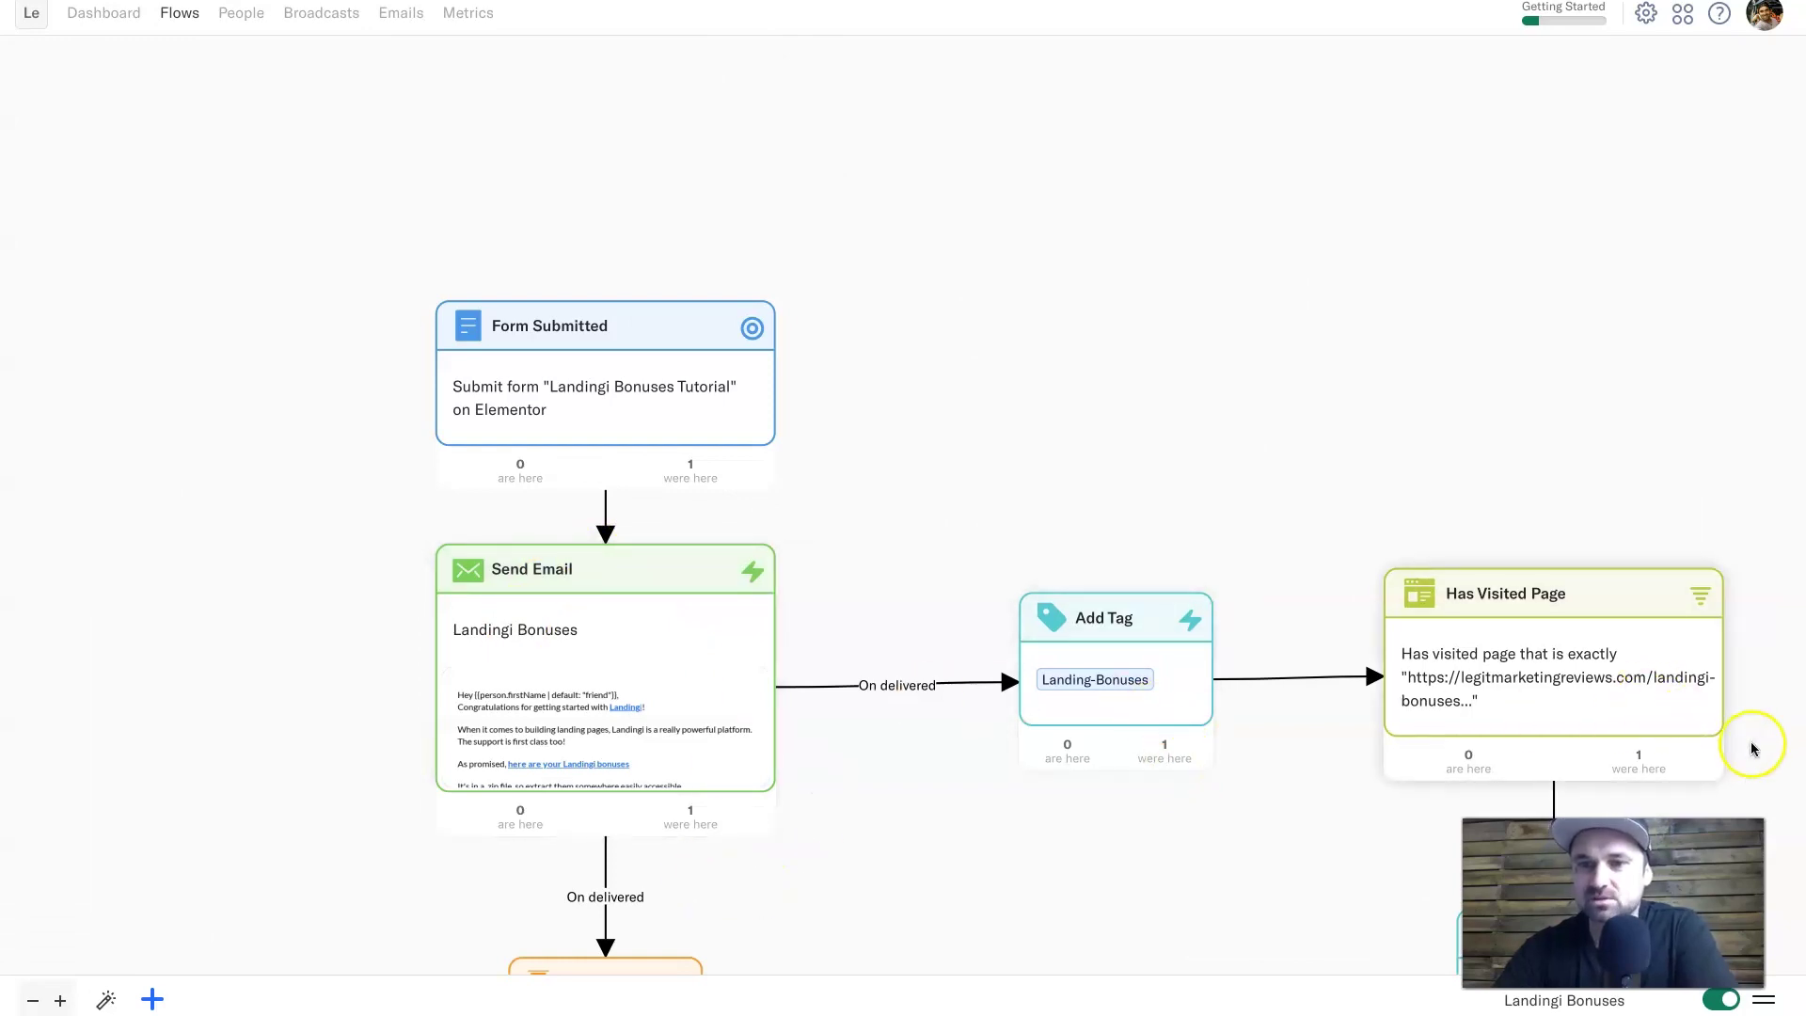
pyautogui.scroll(-3, 1766, 749)
pyautogui.moveTo(1765, 750); pyautogui.dragTo(1609, 564)
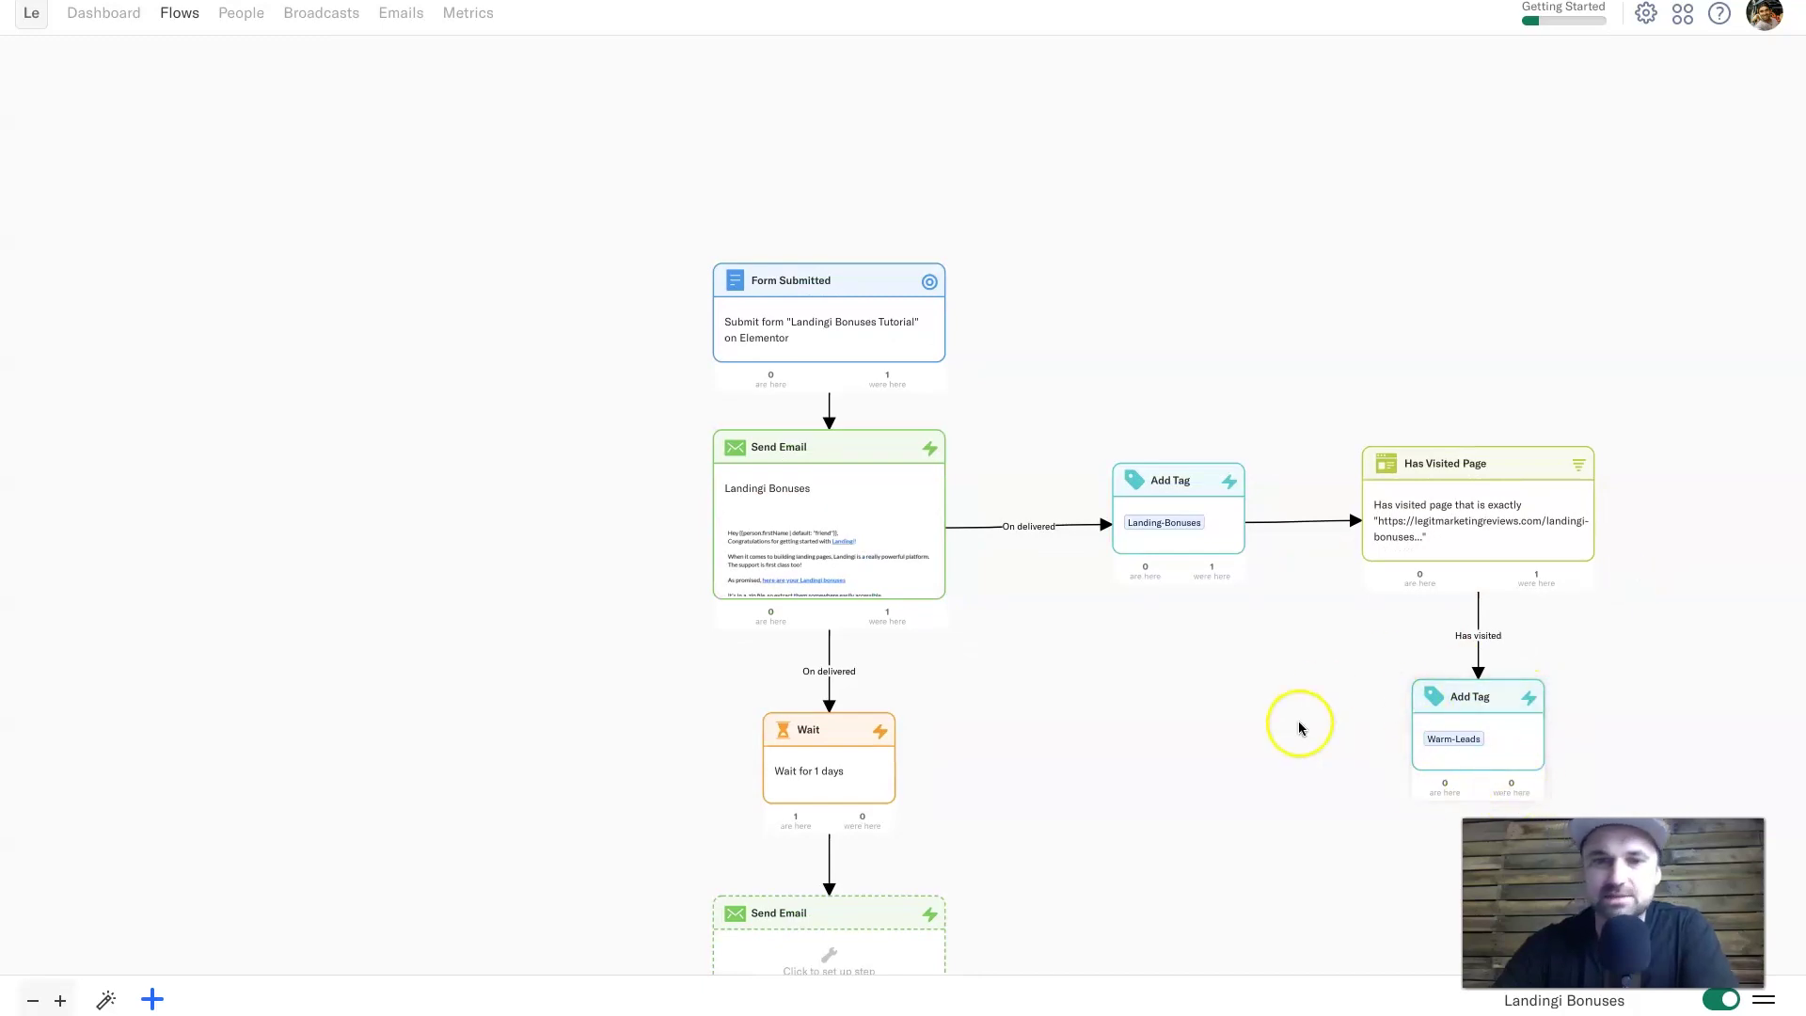
# Duplicate the 1-day Wait step below the empty Send Email, then view the dashboard.
pyautogui.rightClick(1074, 790)
pyautogui.click(1011, 768)
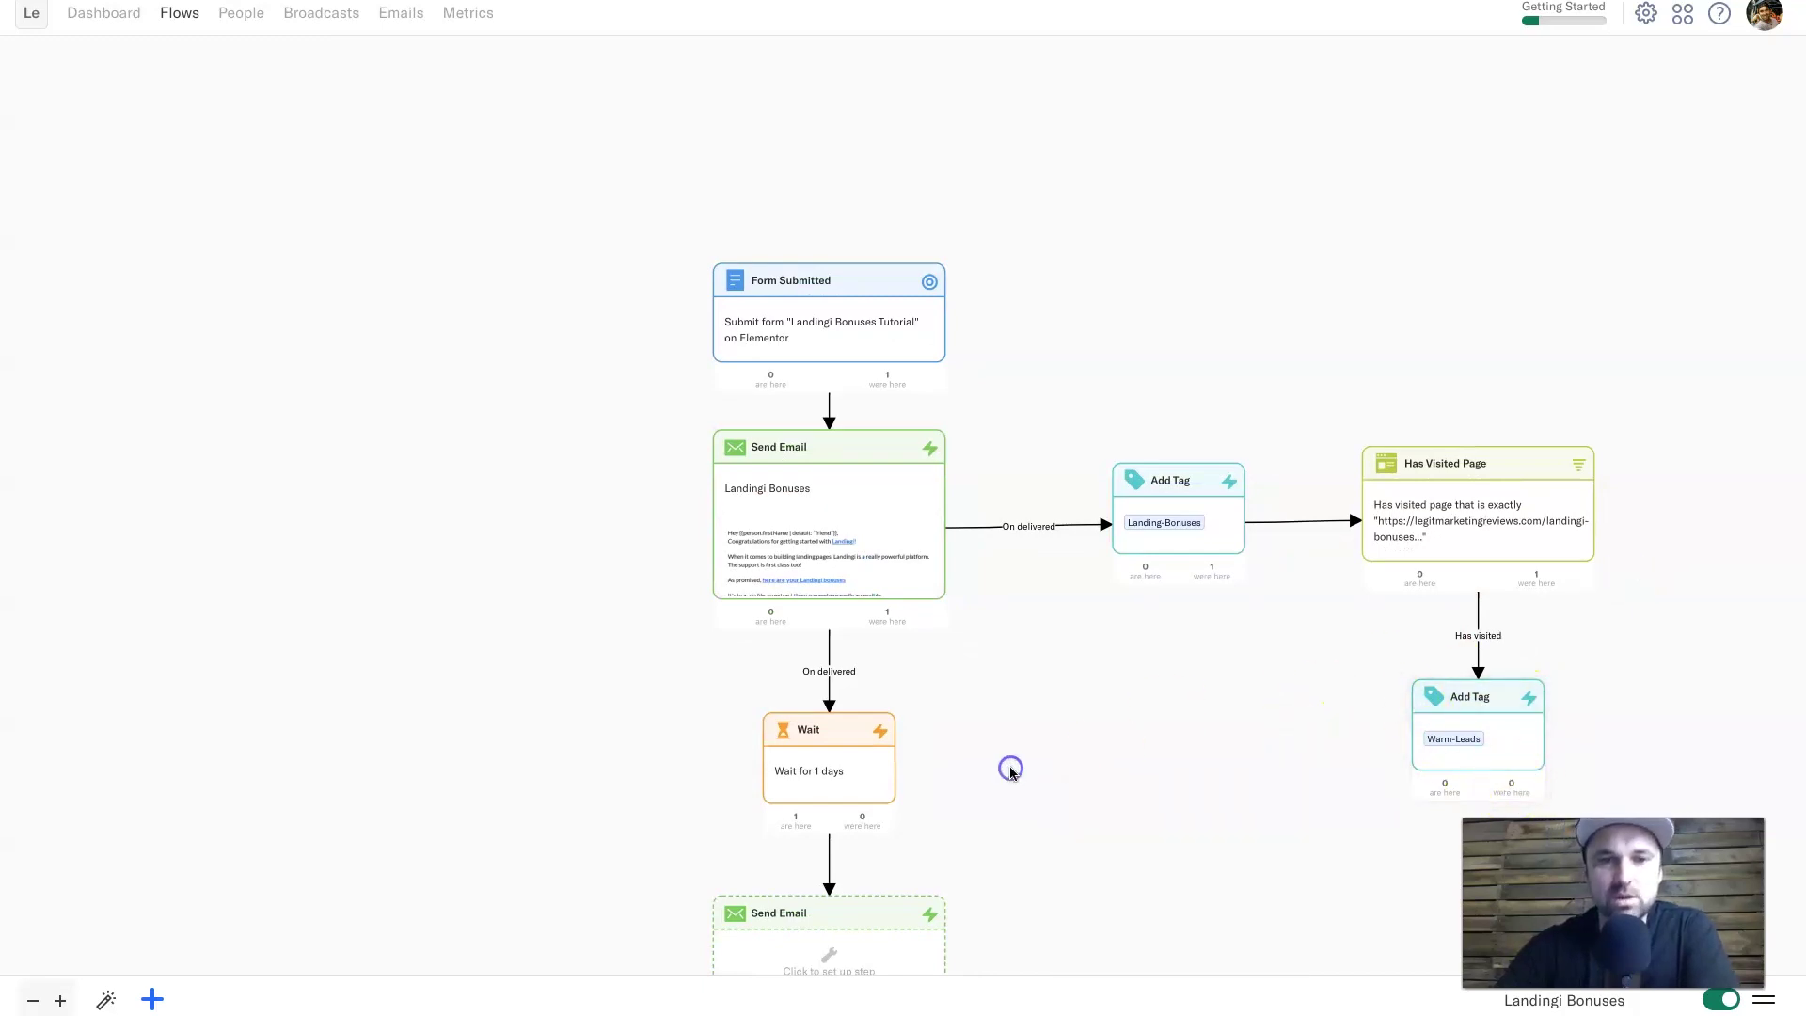
pyautogui.click(916, 755)
pyautogui.moveTo(956, 850); pyautogui.dragTo(956, 588)
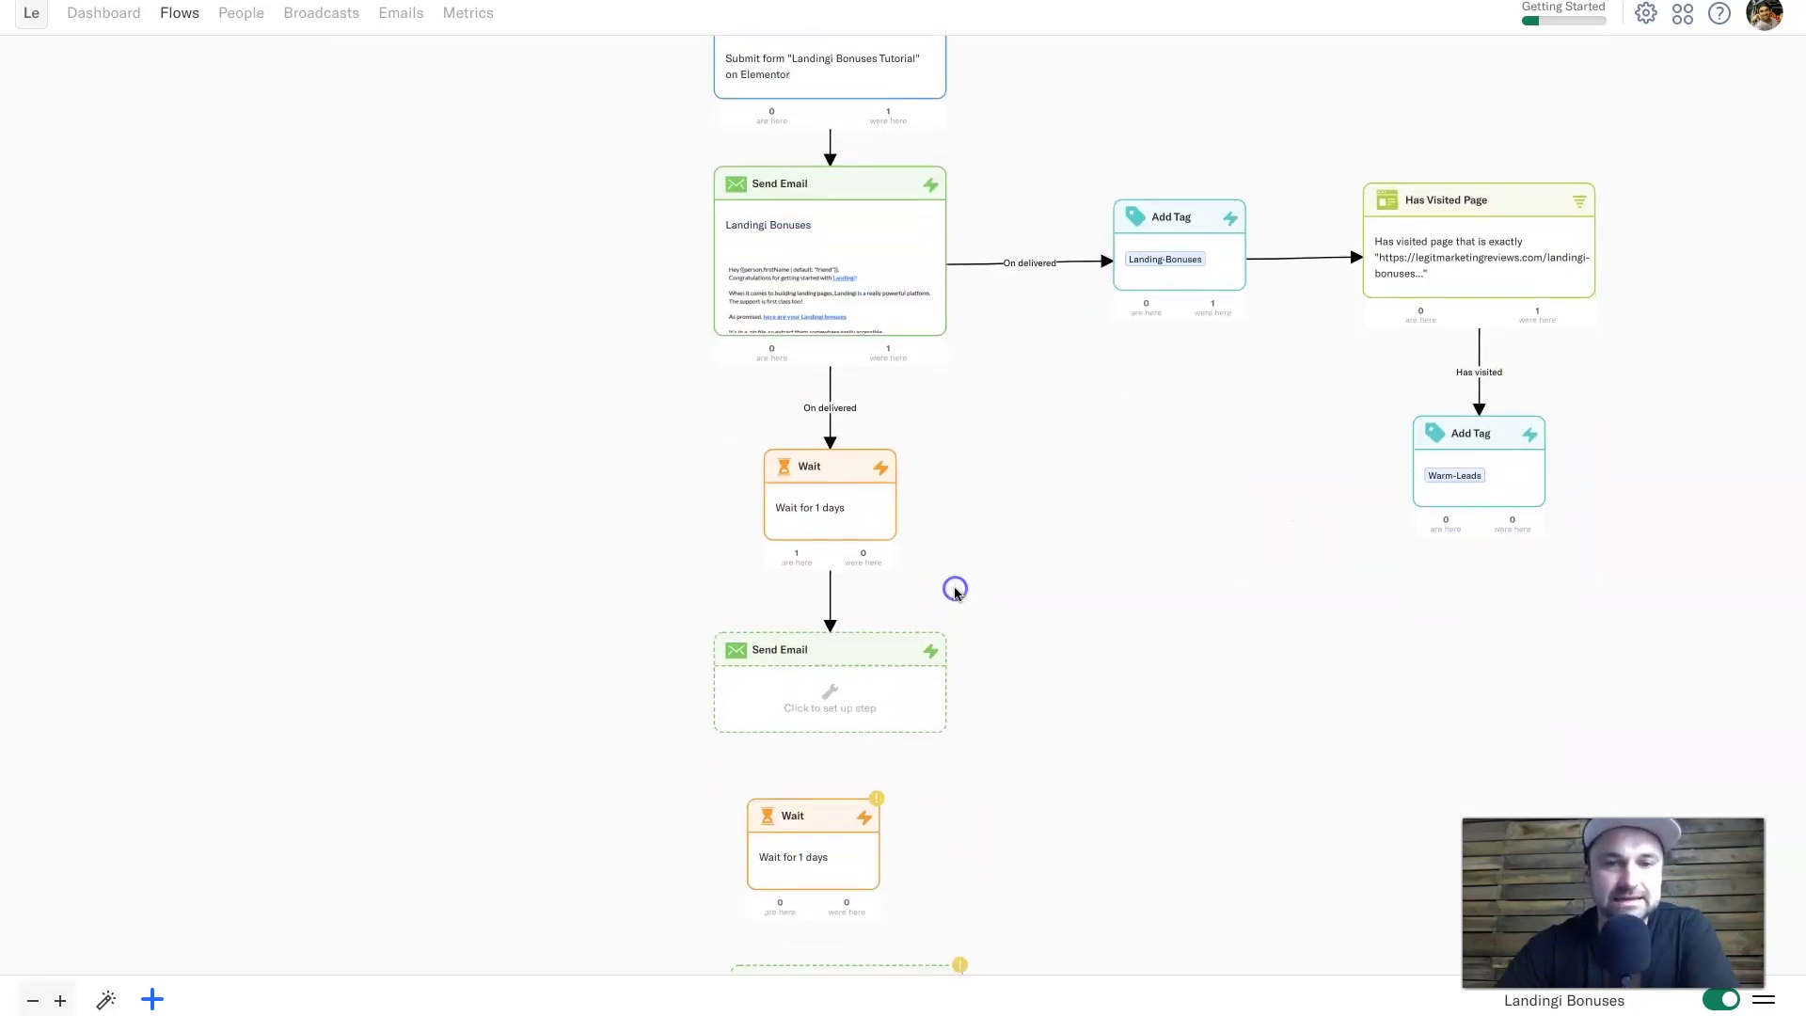
pyautogui.scroll(3, 1072, 500)
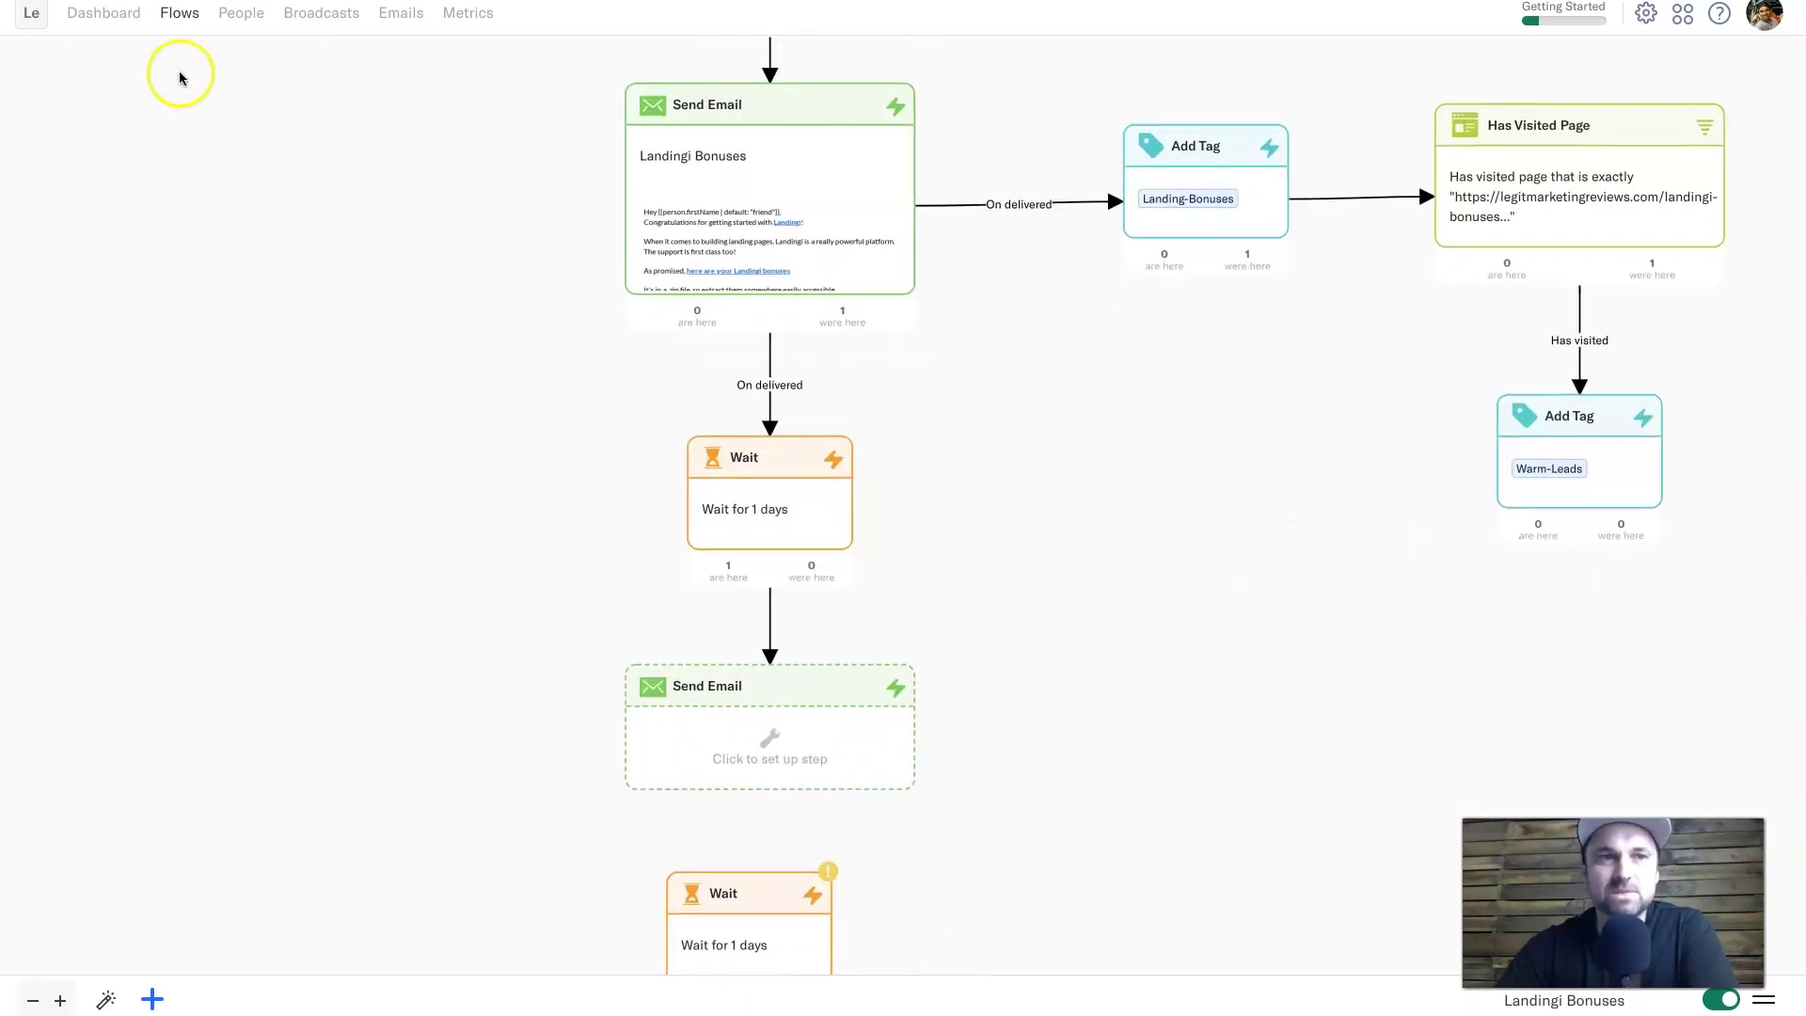
pyautogui.click(110, 19)
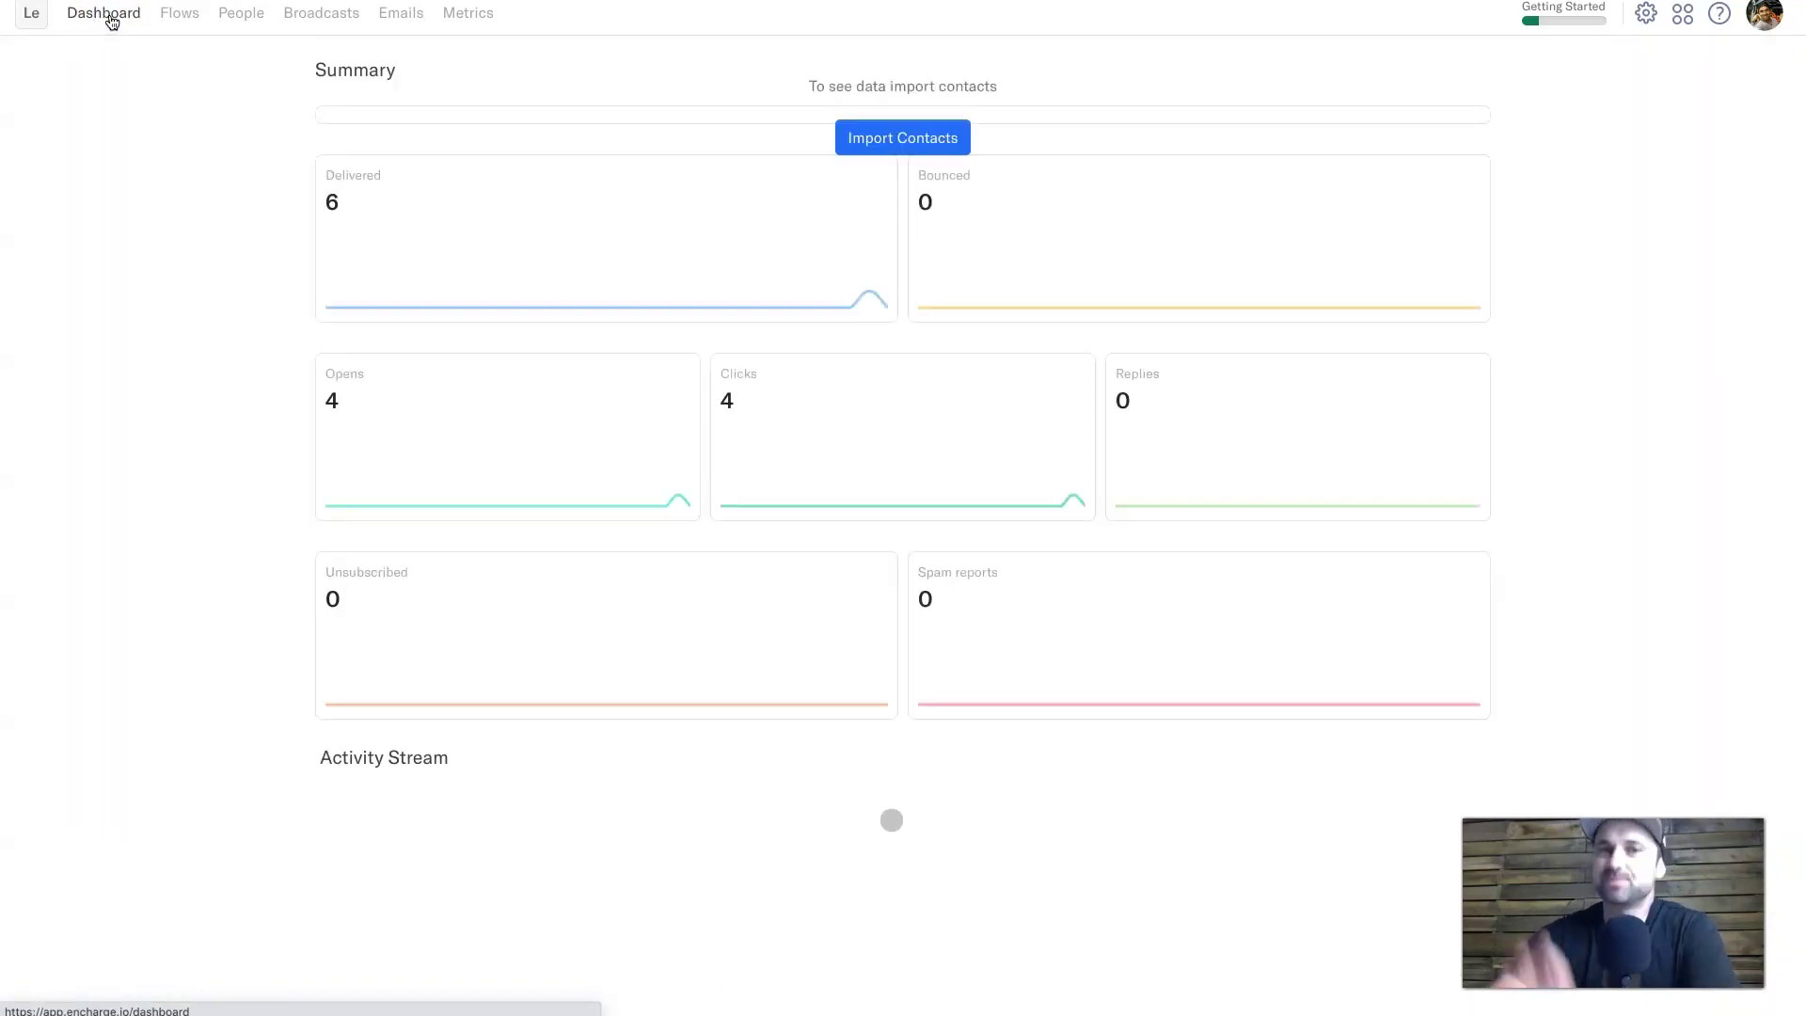